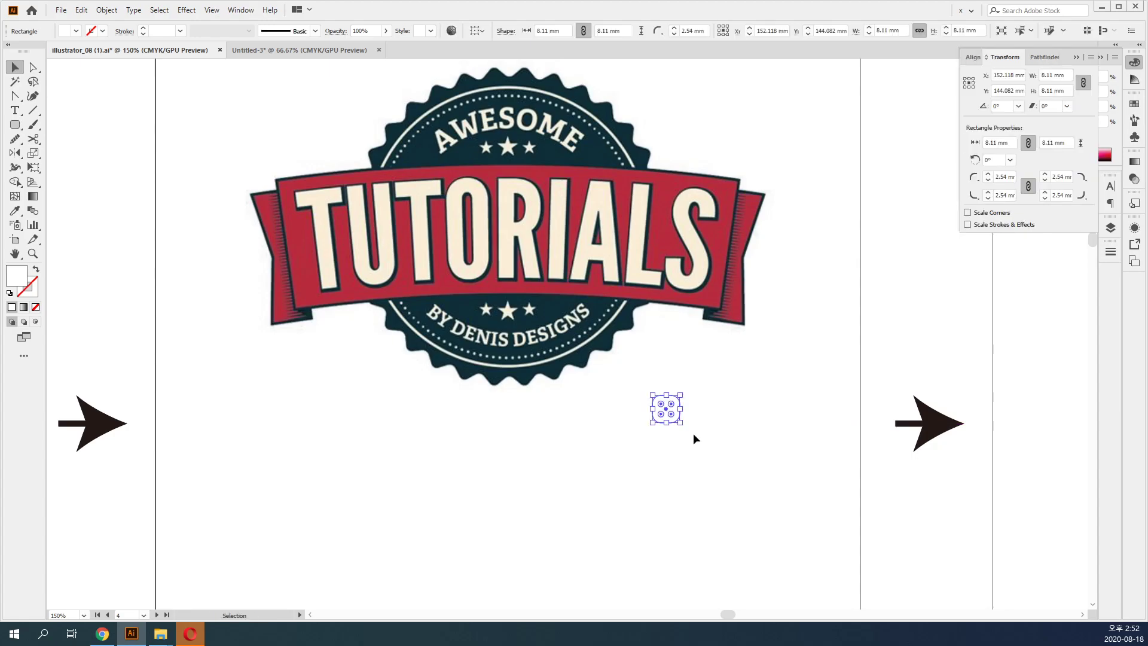
Fill the rounded square with the ribbon's red and place three evenly spaced copies in a row beside it.
key(i)
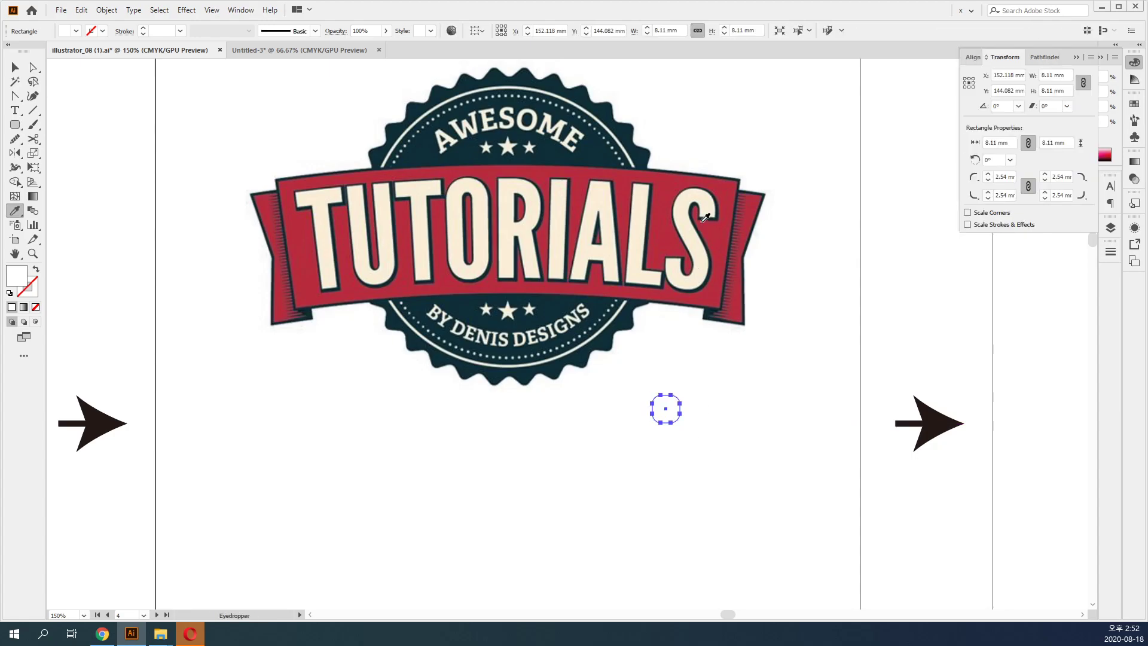
click(670, 186)
key(v)
drag(679, 415, 703, 409)
key(ctrl+d)
key(ctrl+d)
click(835, 481)
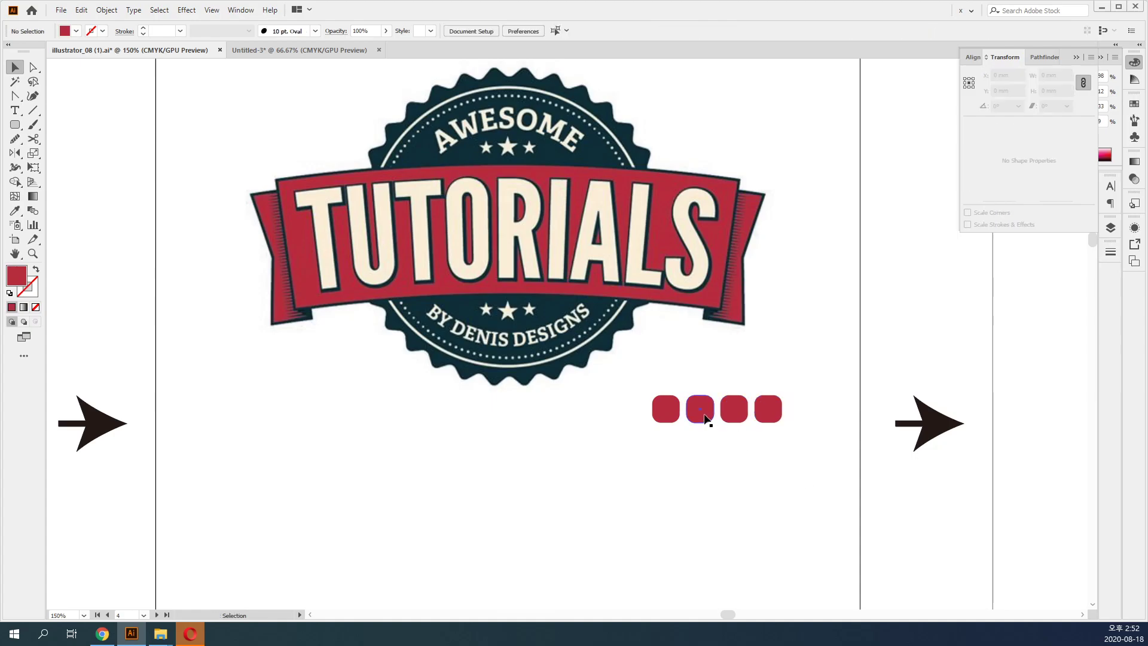
Sample the badge's dark navy into the second square and the lettering's cream into the third, and delete the fourth square.
click(697, 410)
key(i)
click(602, 151)
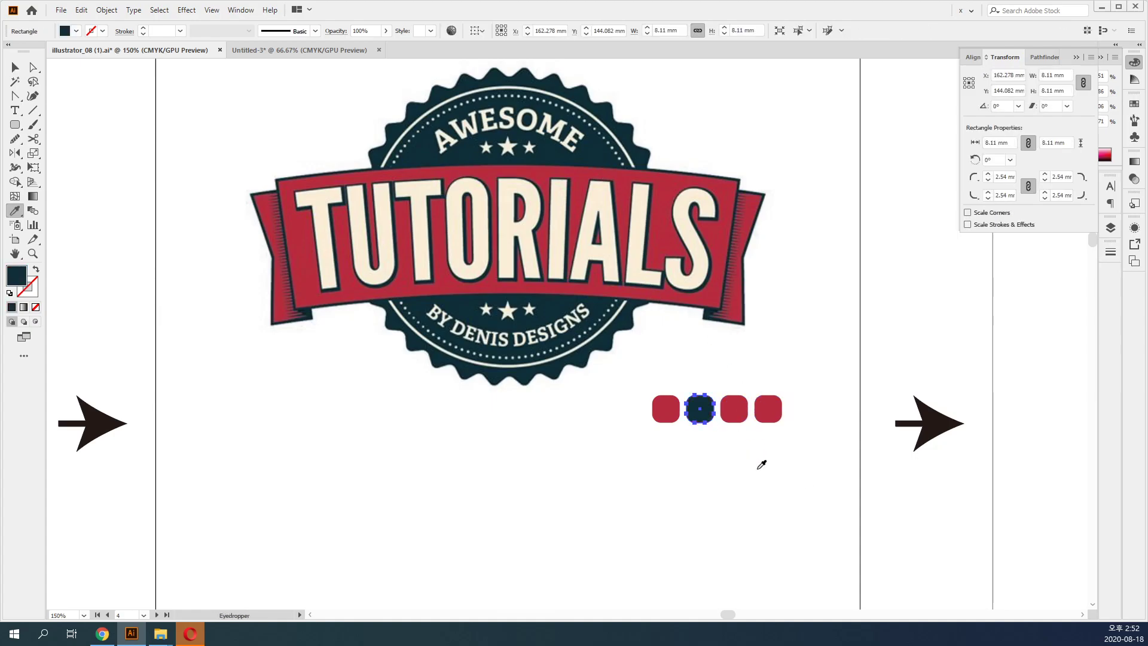
ctrl+click(735, 409)
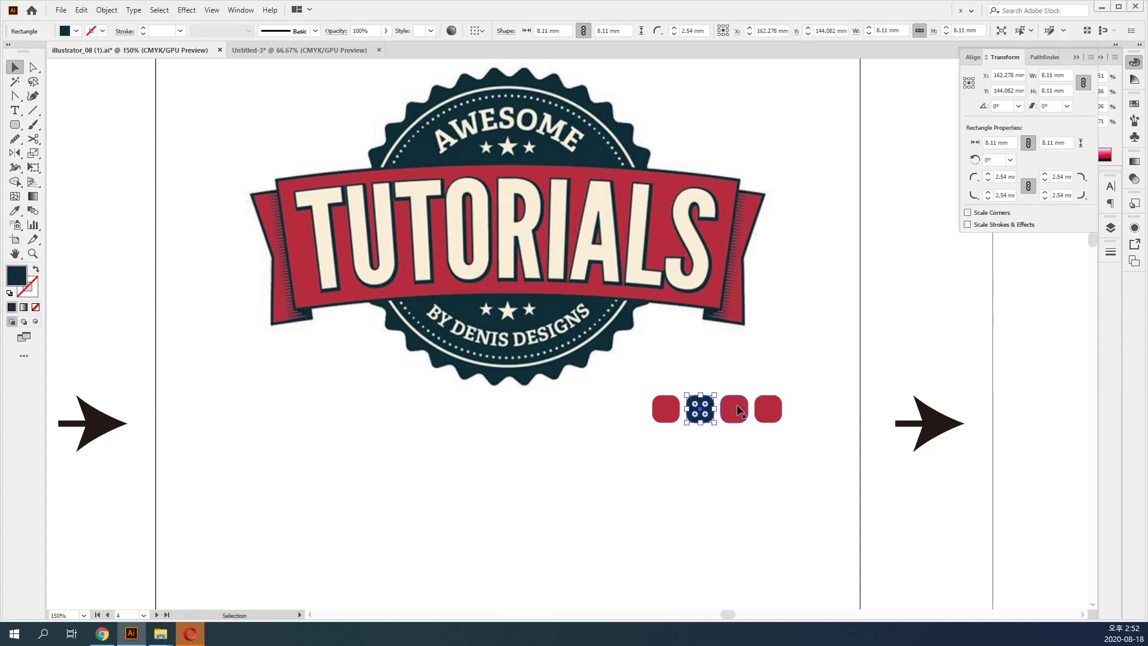
click(695, 273)
key(v)
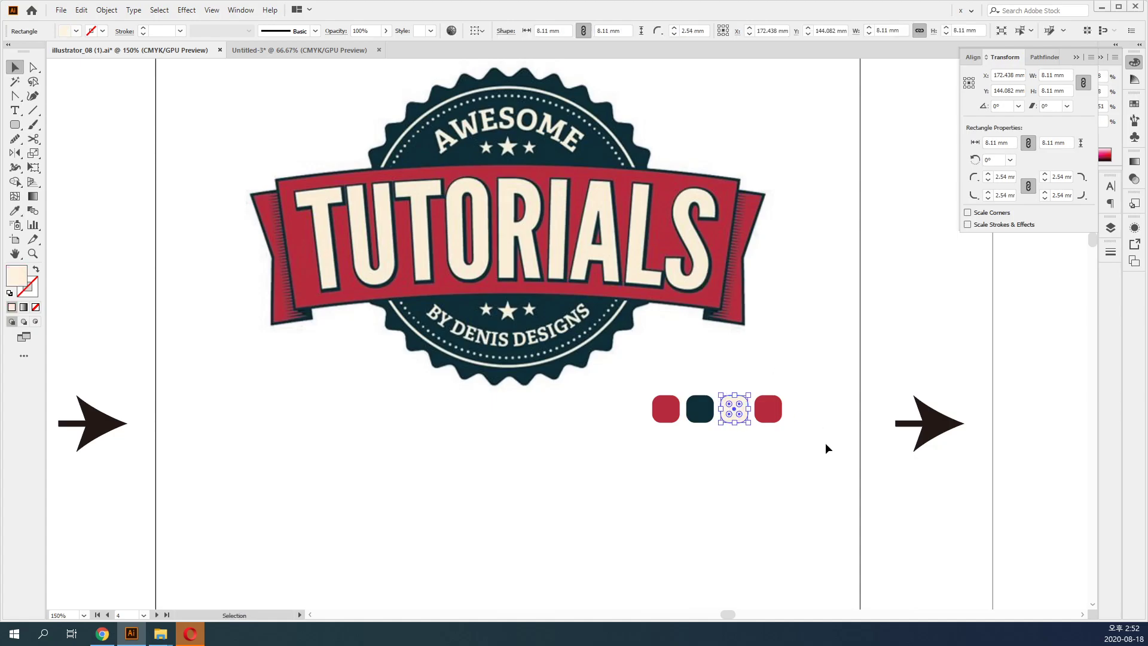
click(827, 443)
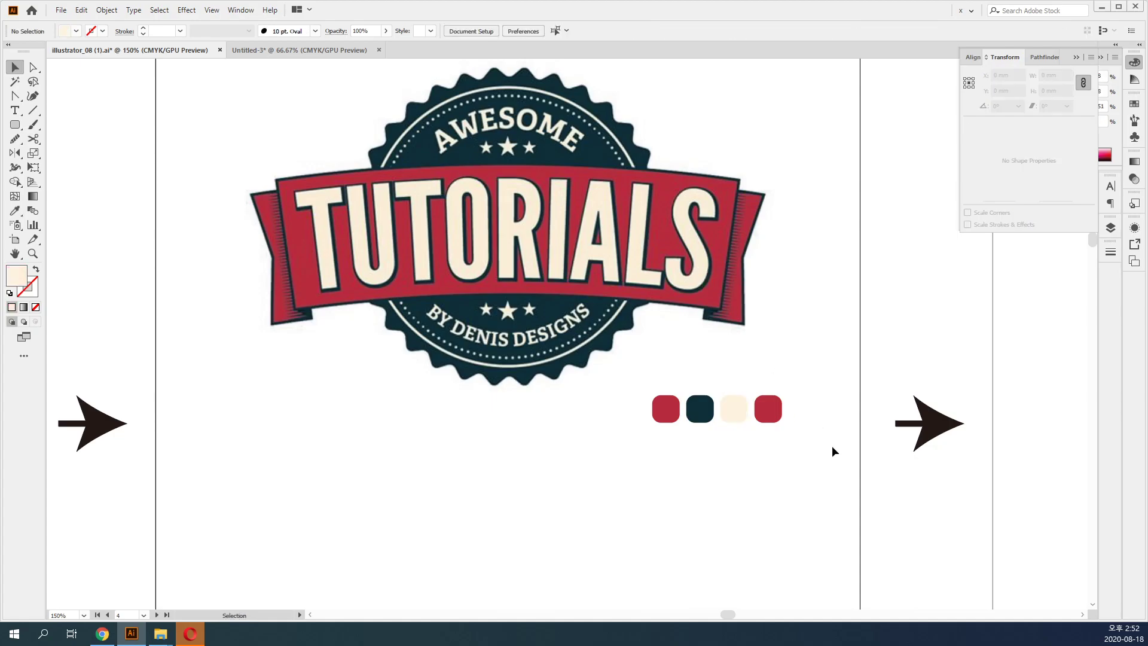
click(774, 418)
key(Delete)
Set the red swatch's fill to C 30, M 95, Y 75, K 0.
click(665, 409)
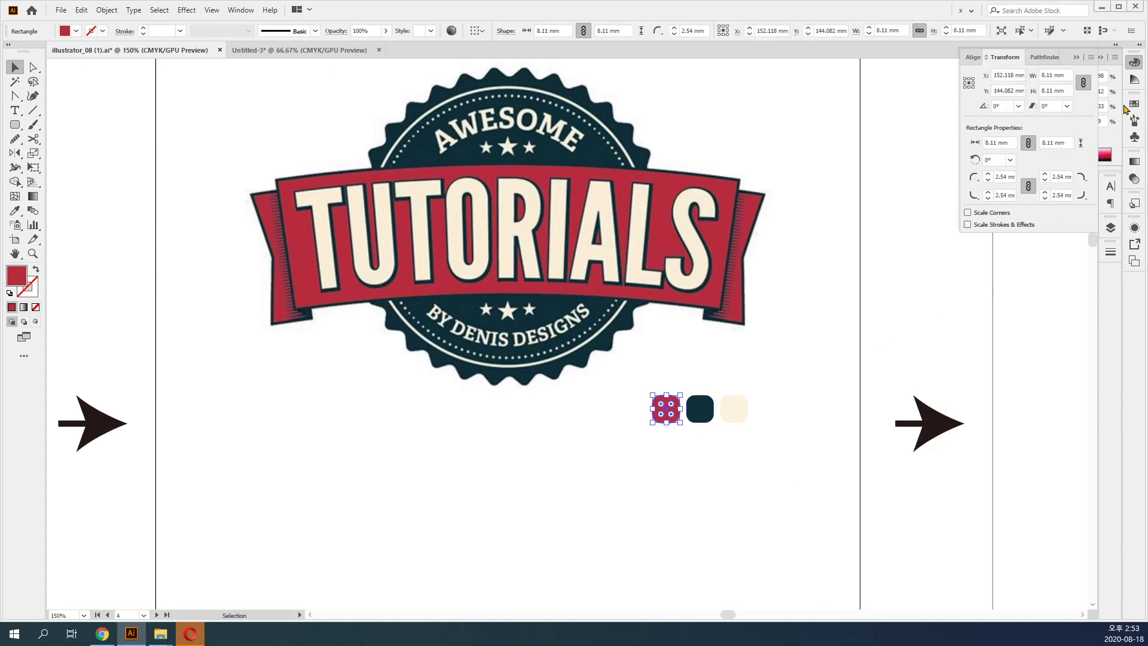
click(1108, 120)
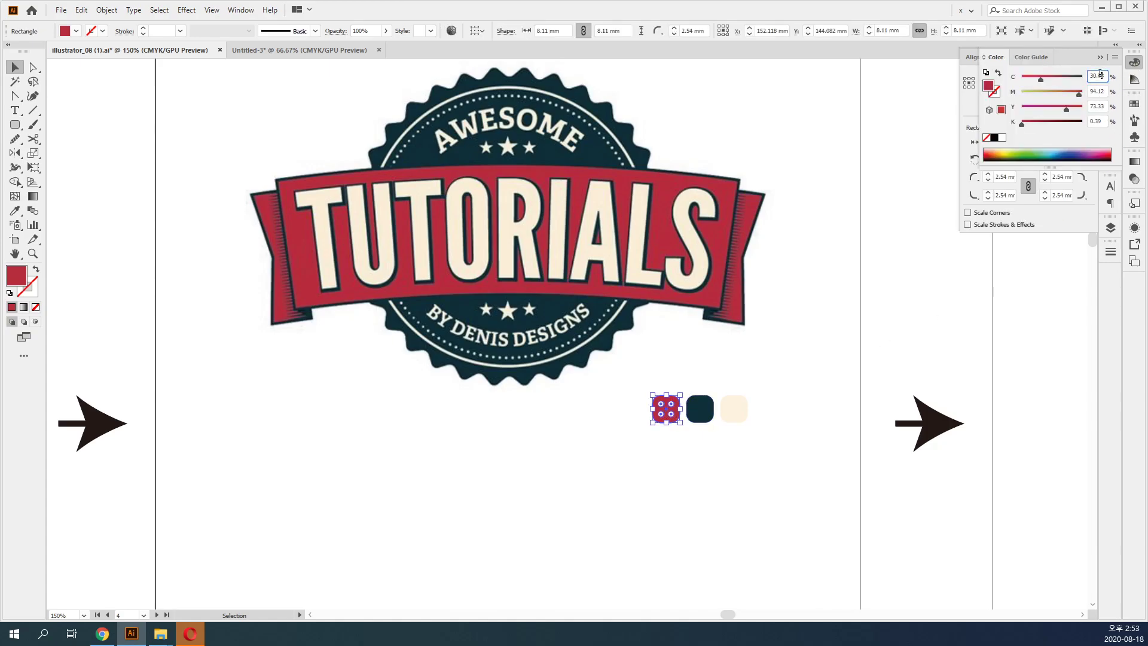
key(Tab)
text(95)
key(Tab)
text(75)
click(1102, 120)
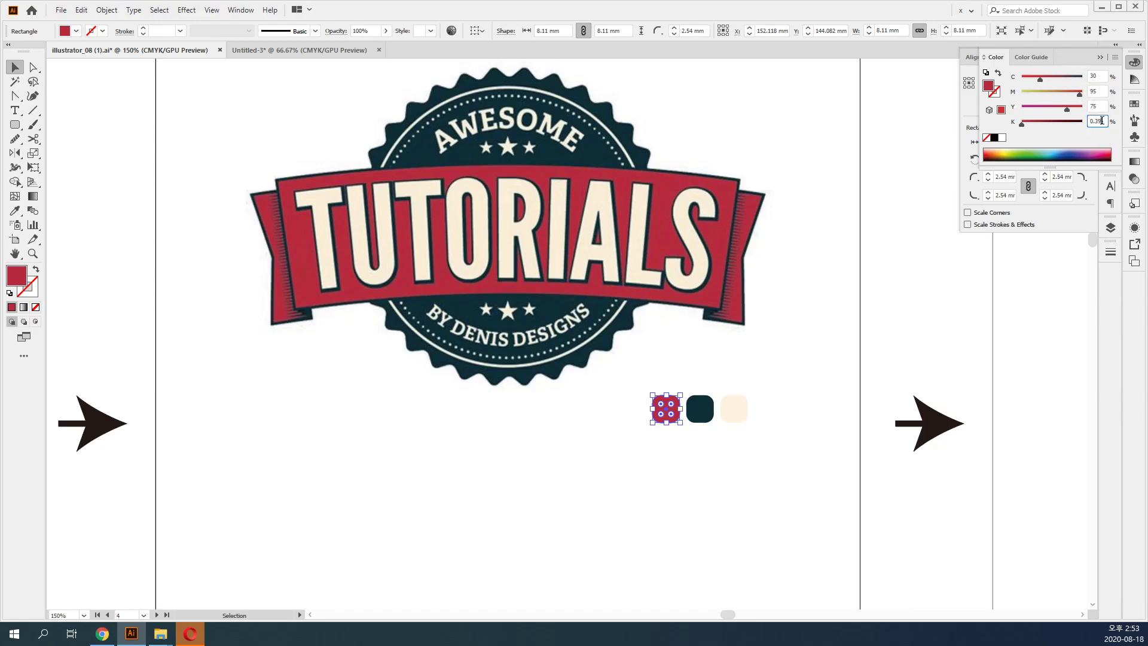
click(830, 459)
Round the navy swatch's fill values to C 95, M 77, Y 67, K 45.
click(700, 409)
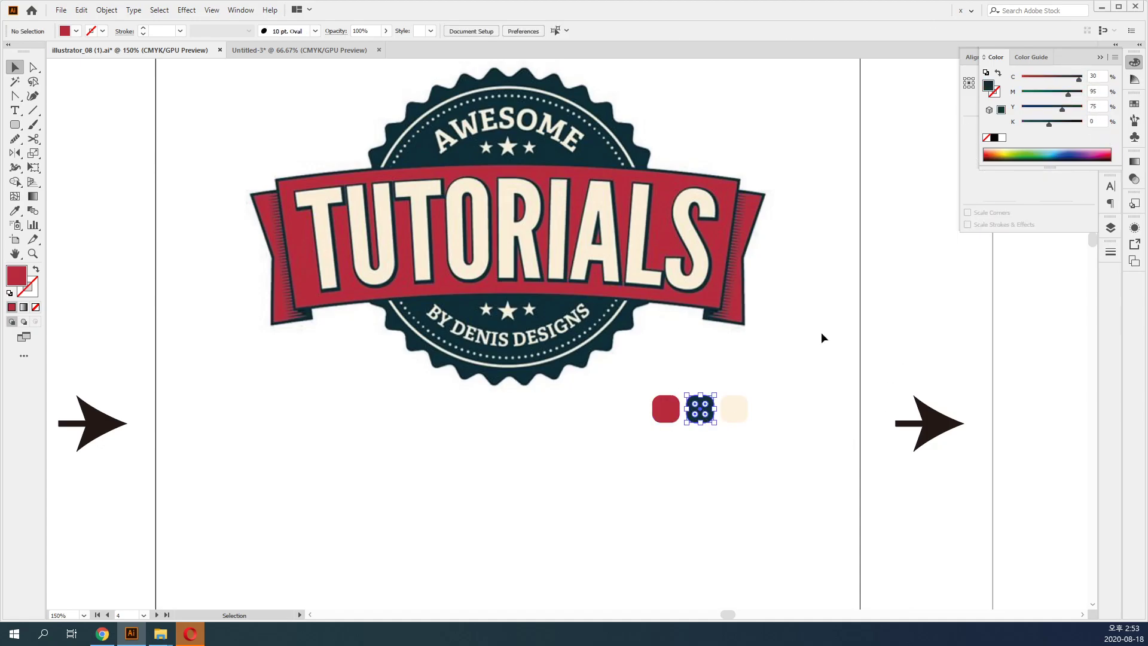
click(1097, 91)
click(1101, 106)
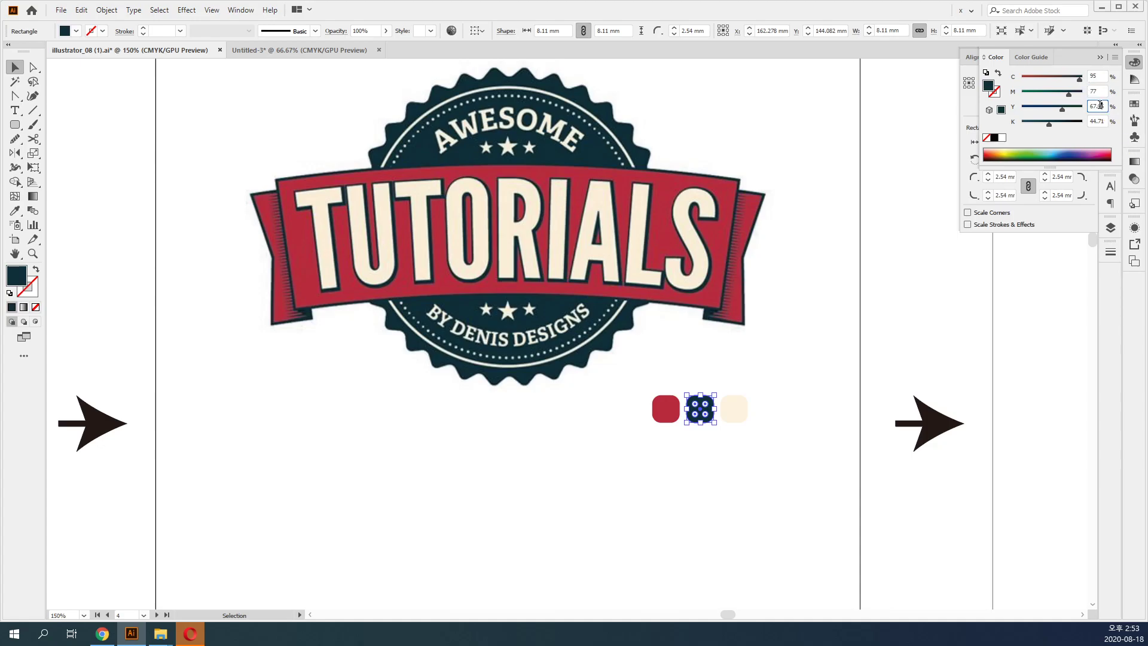
click(1098, 121)
Set the cream swatch's fill to C 0, M 7, Y 15, K 0.
click(735, 411)
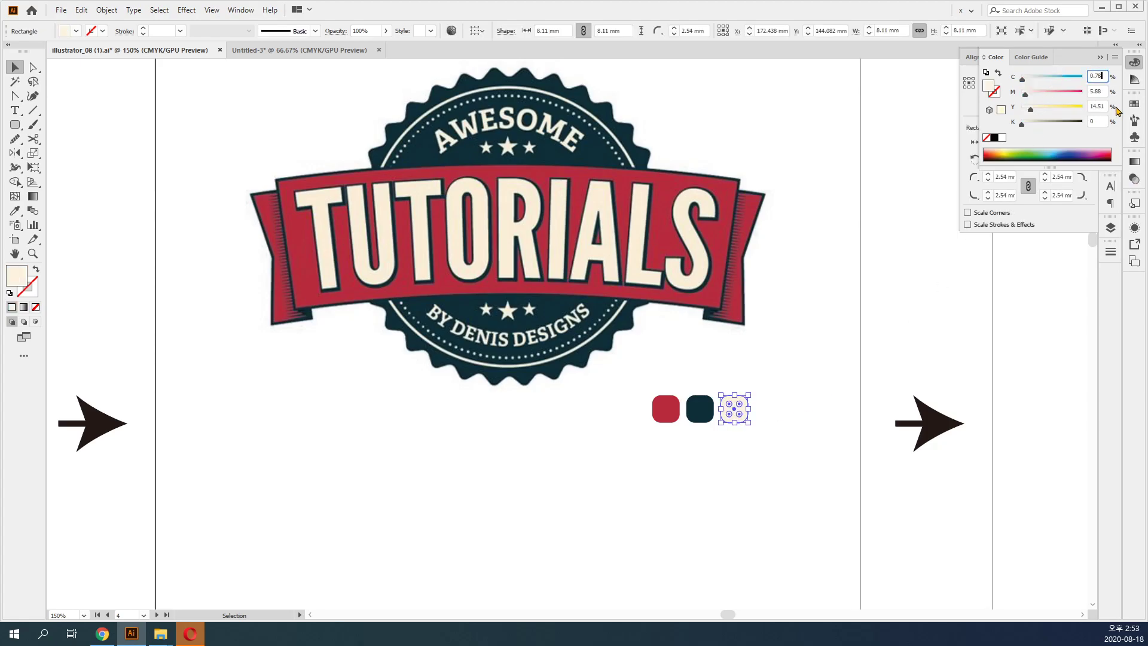
click(1102, 91)
click(1101, 108)
click(824, 467)
Enlarge the three colour swatches together to about 12.36 mm each and move them up closer to the badge.
drag(756, 456, 615, 382)
drag(749, 410, 799, 409)
click(787, 451)
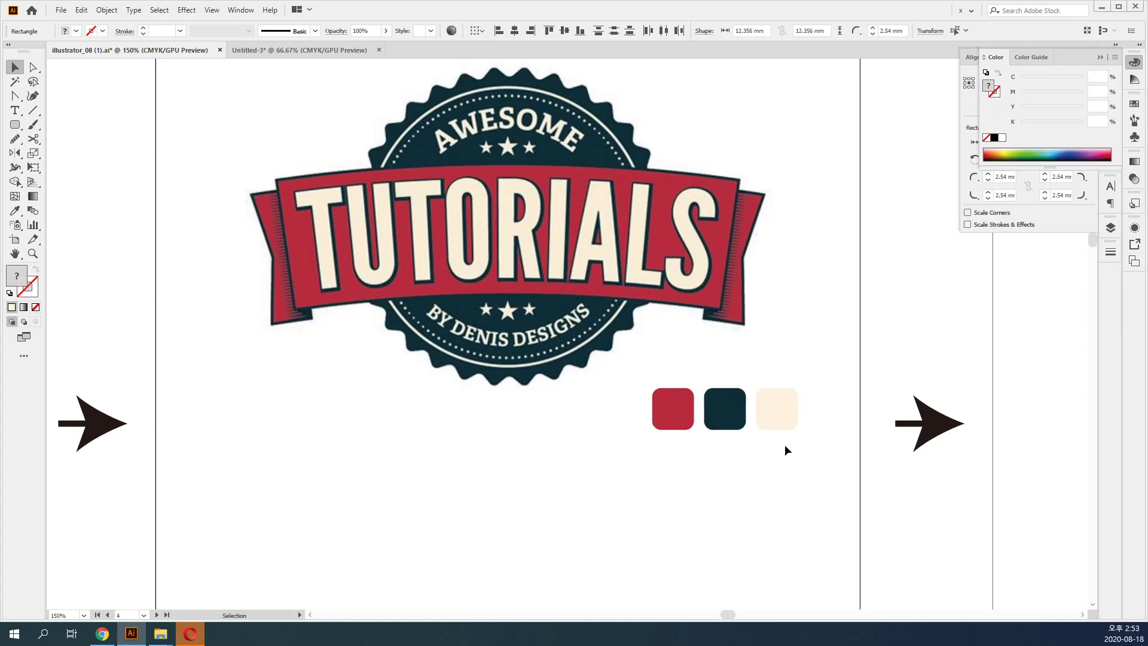
key(ctrl+z)
drag(813, 468, 726, 398)
click(763, 456)
Draw a cream five-pointed star about 13.3 mm wide and position it just below the red swatch.
drag(15, 124, 83, 163)
drag(17, 133, 60, 182)
drag(634, 443, 648, 463)
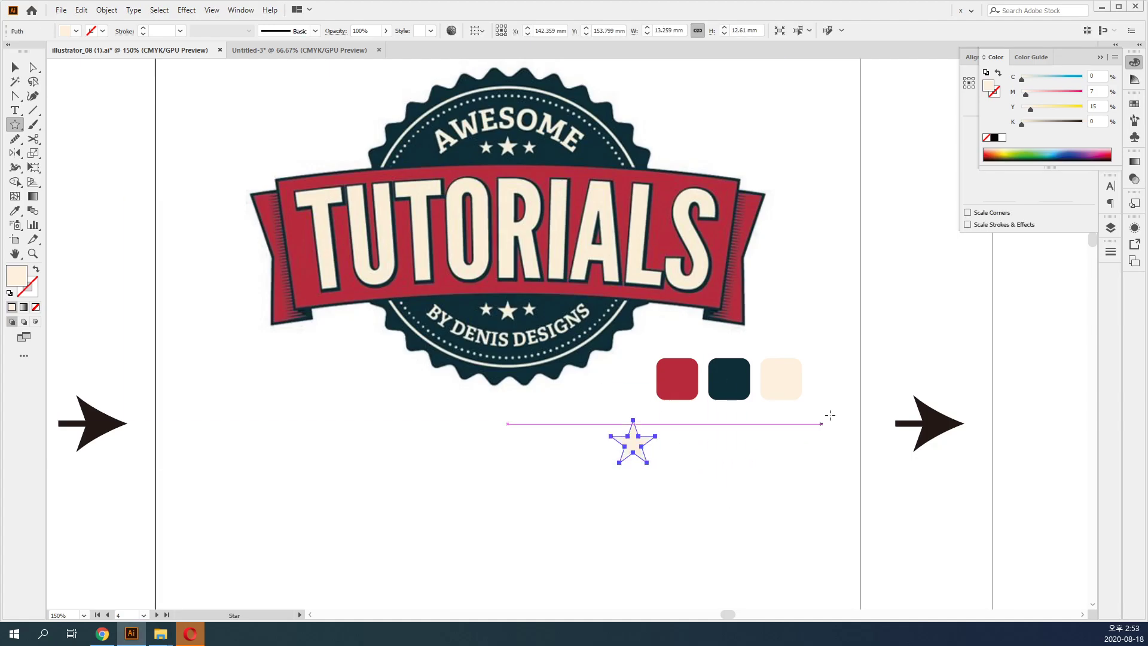
key(i)
click(795, 372)
key(v)
click(723, 489)
drag(646, 456, 690, 445)
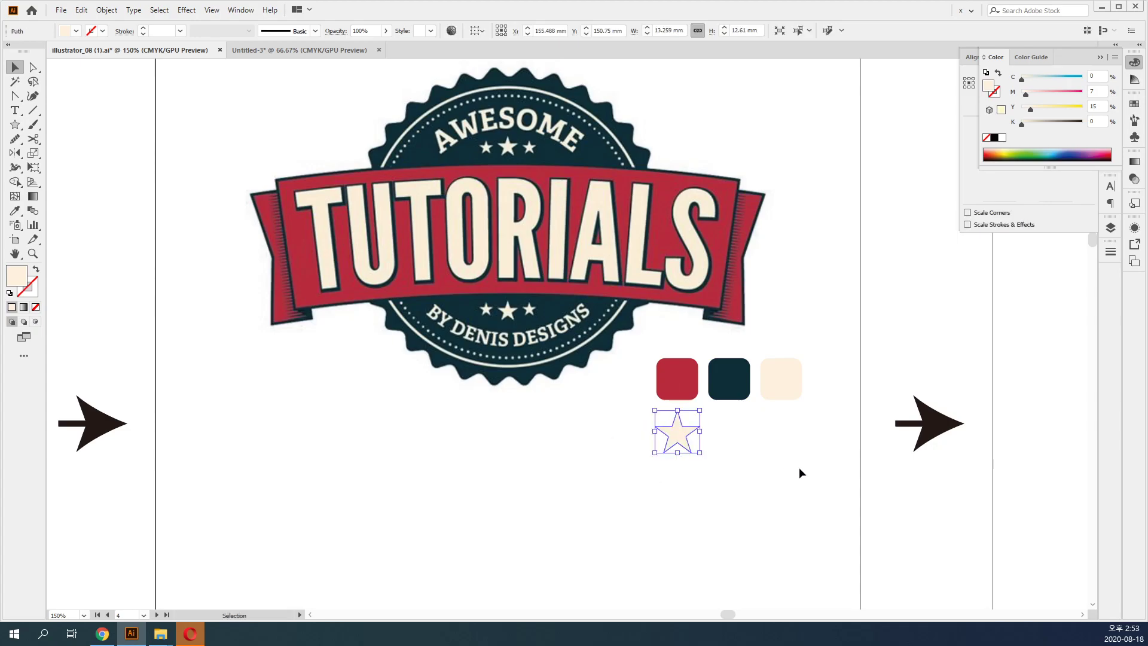
Recolour the star with the navy swatch's fill.
key(i)
click(730, 378)
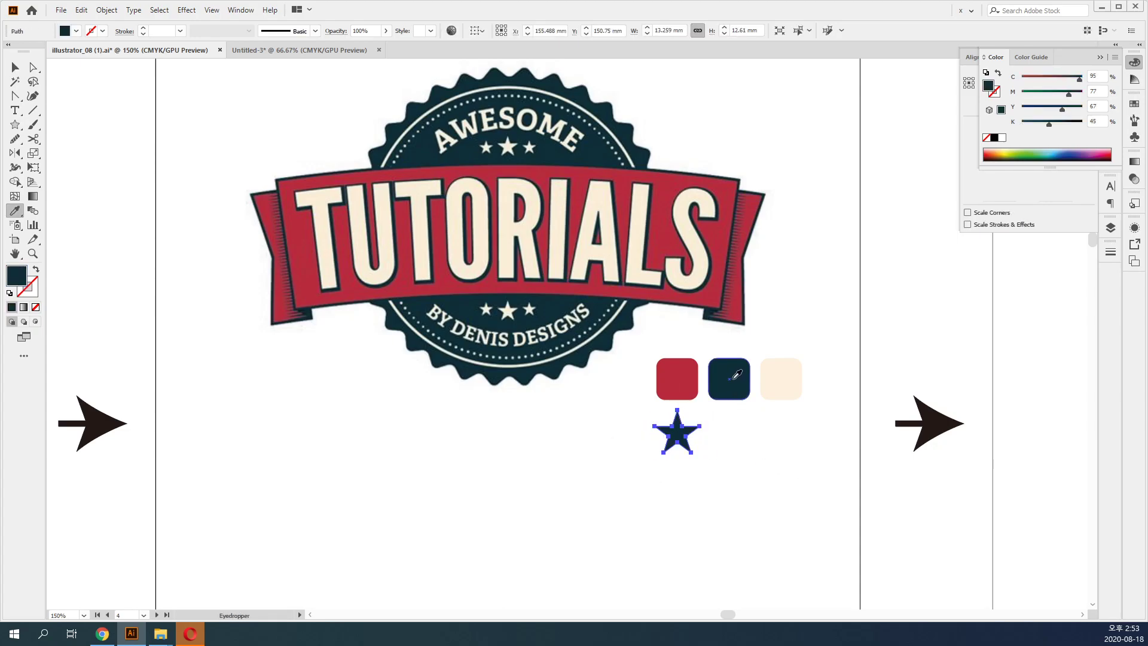
key(v)
click(784, 473)
Add the text AWESOME in the empty area below the badge.
scroll(755, 476, down, 1)
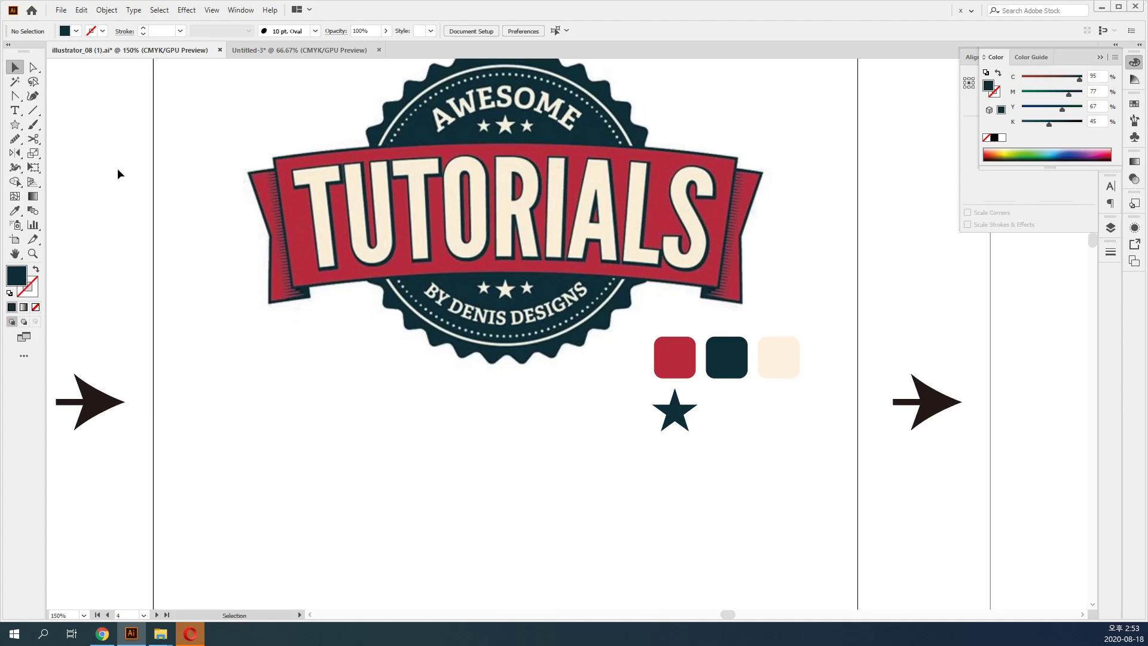
click(15, 110)
click(376, 440)
text(A)
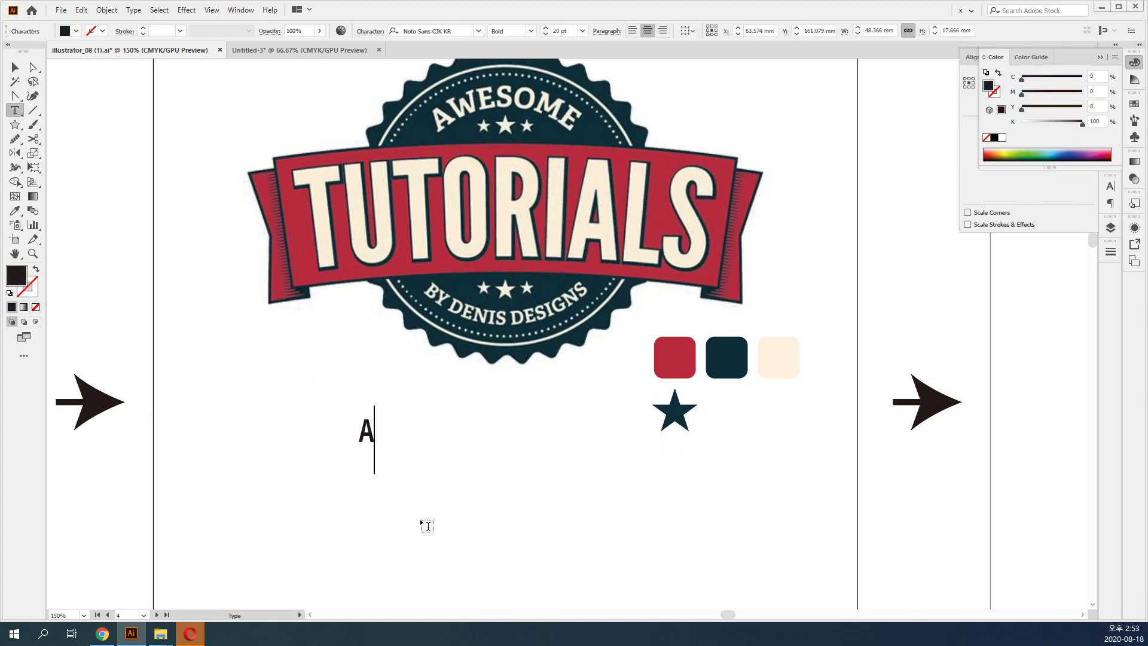
text(WESOME)
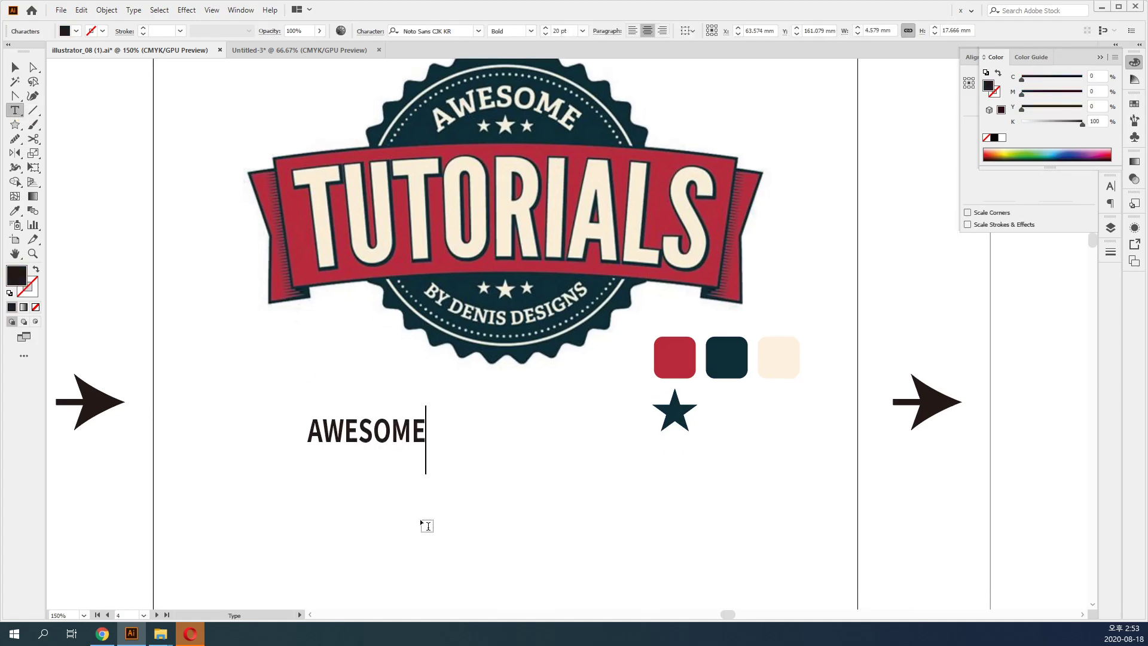
key(Escape)
Duplicate the AWESOME text straight below and change the copy to TUTORIALS.
drag(385, 427, 385, 472)
double_click(389, 476)
text(TUTORIALS)
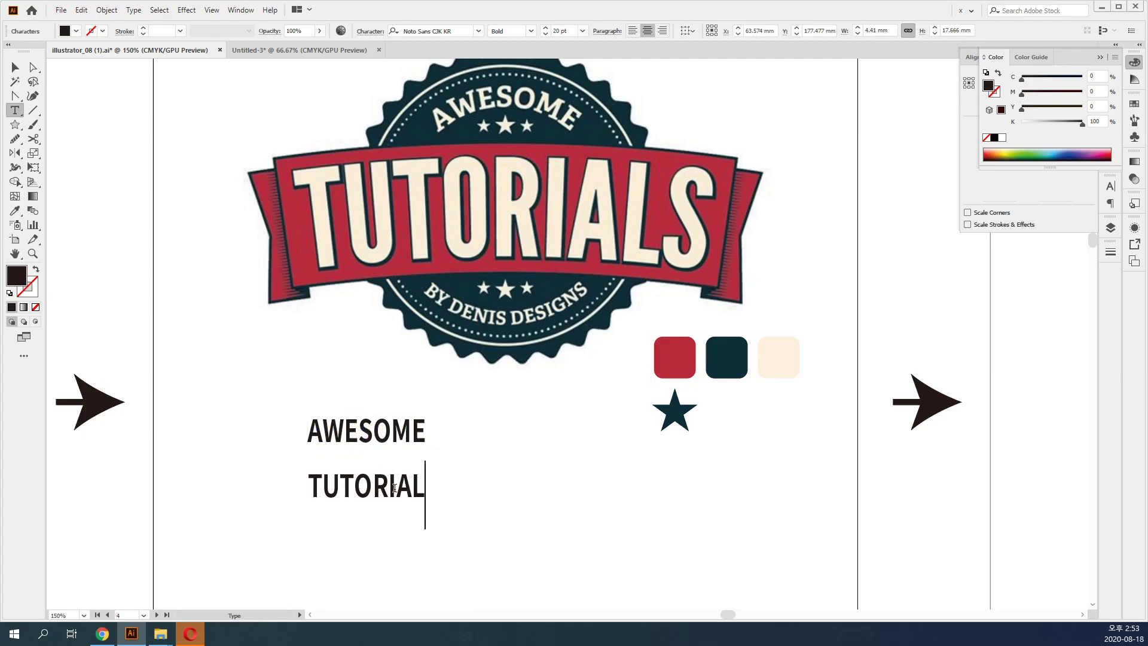
key(Escape)
Duplicate the TUTORIALS text below itself and change the copy to BY DENIS DESIGNS.
drag(395, 494, 396, 526)
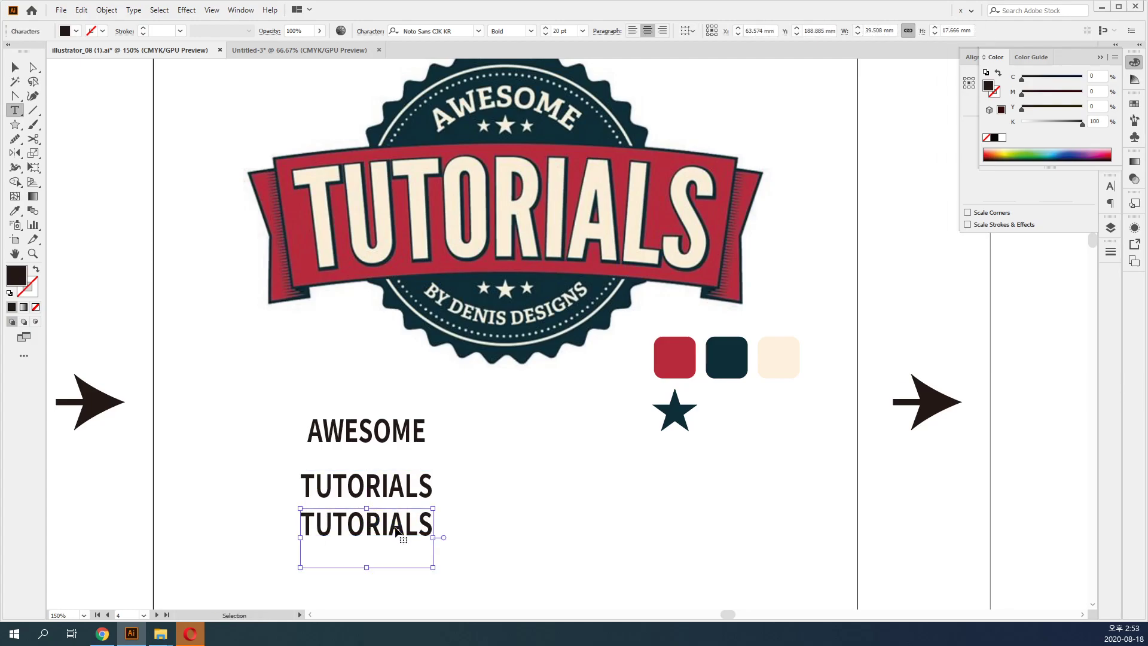
double_click(396, 526)
text(BY)
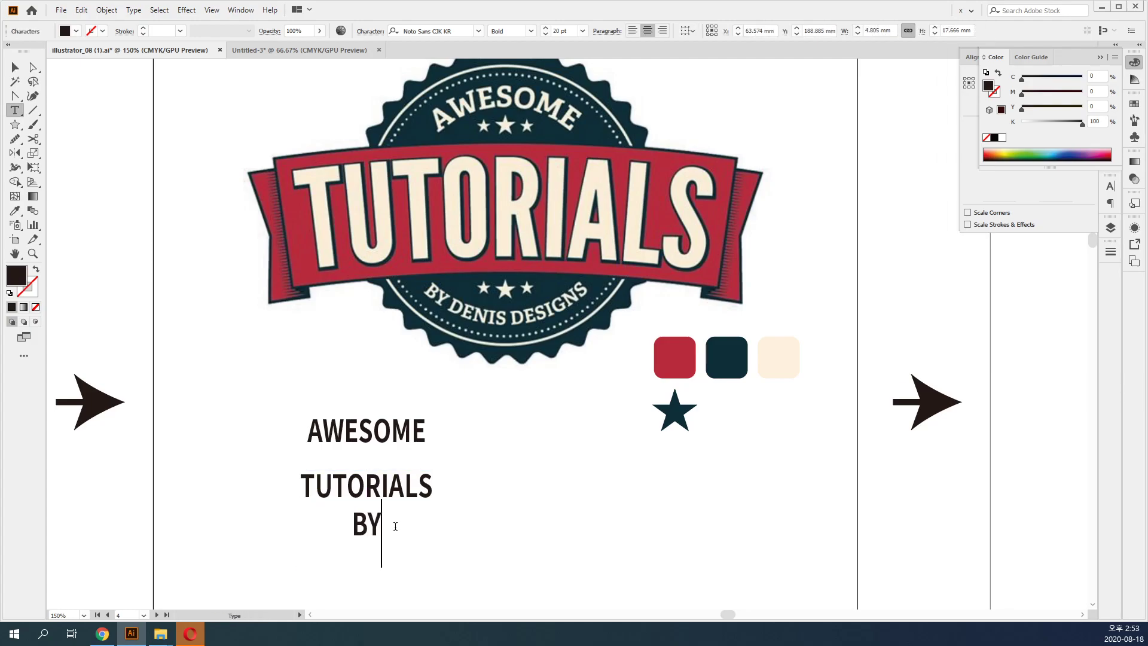
text( DEIN)
key(BackSpace)
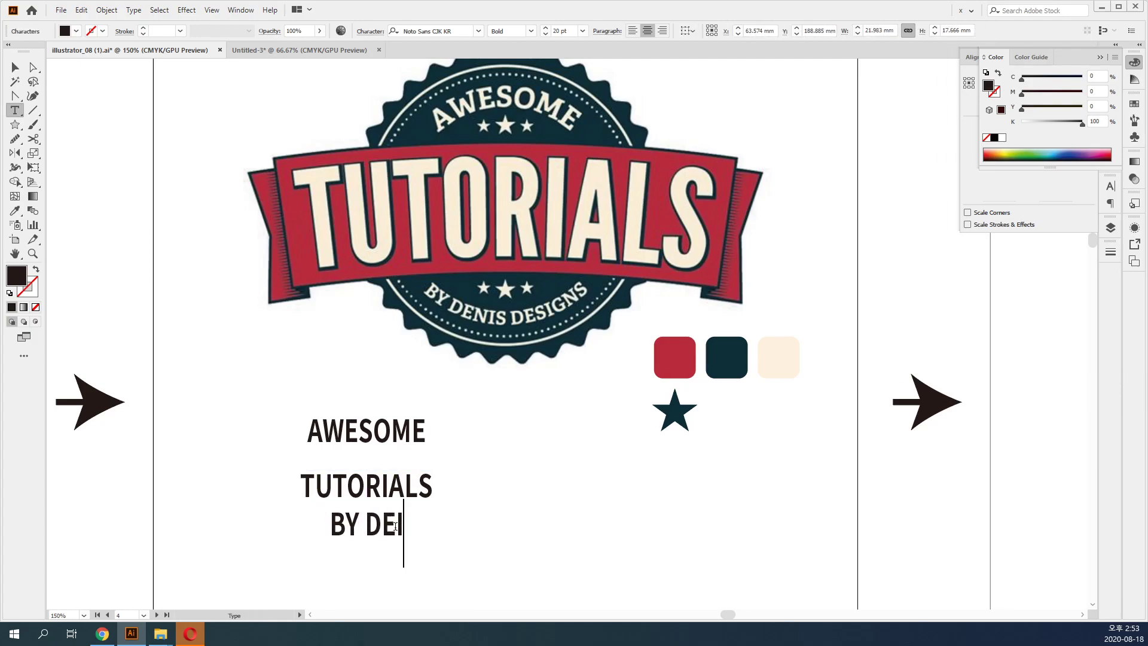
key(BackSpace)
text(NIS DE)
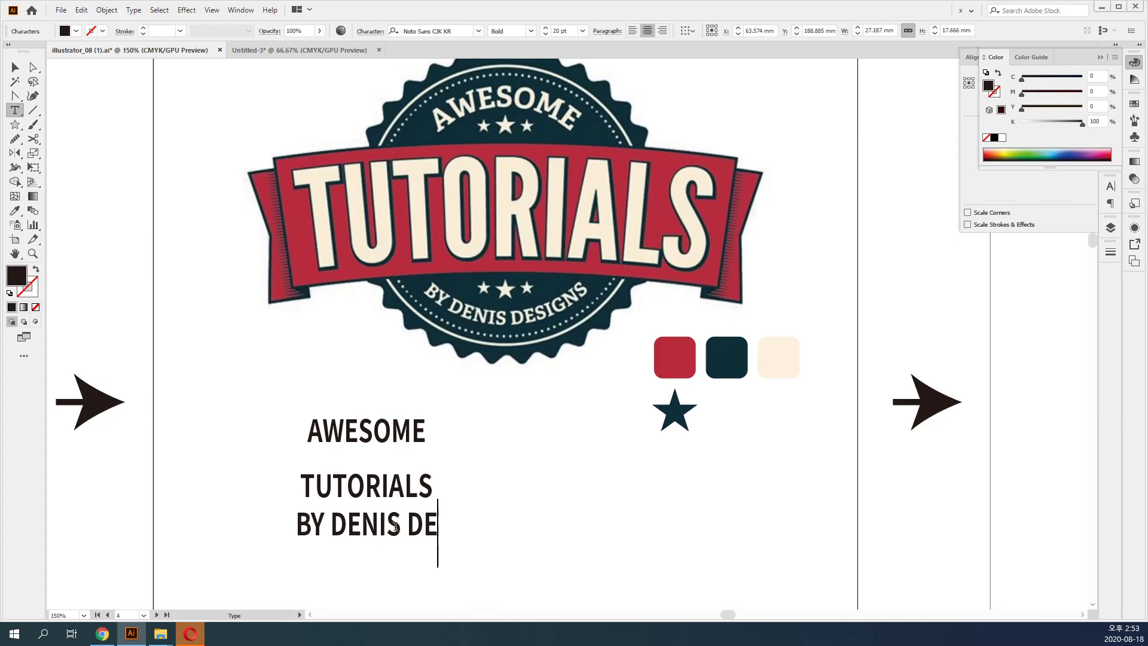
text(SIGNS)
key(Escape)
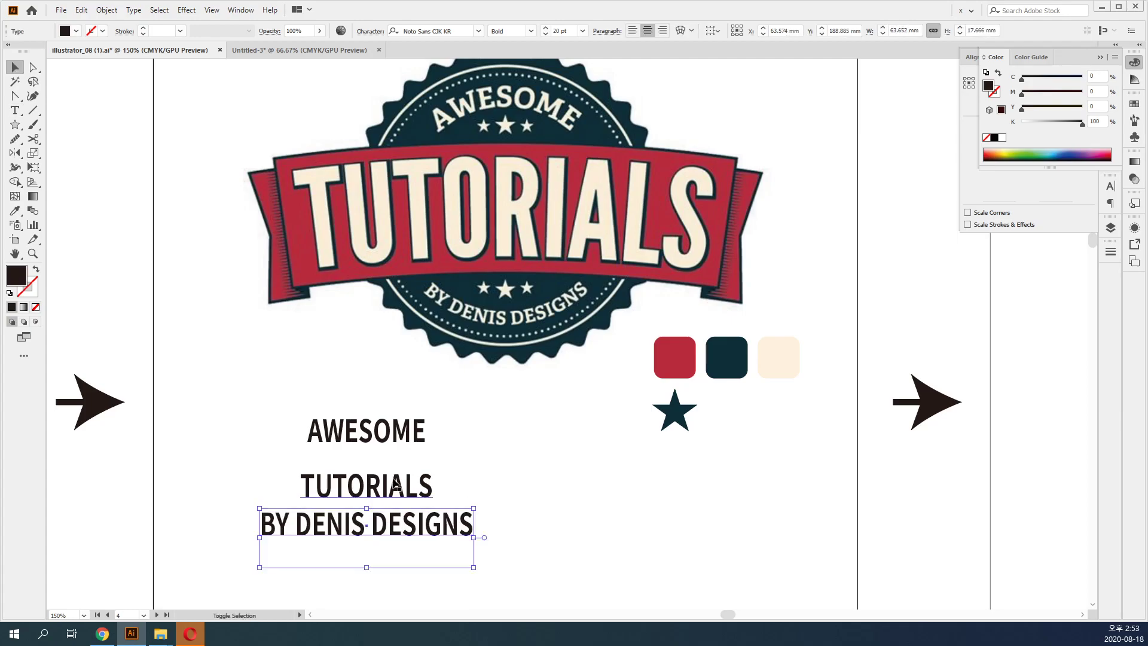
Move the three text lines up beneath the badge and set their vertical scale to 100%.
drag(395, 488, 350, 396)
shift+click(395, 441)
key(ctrl+t)
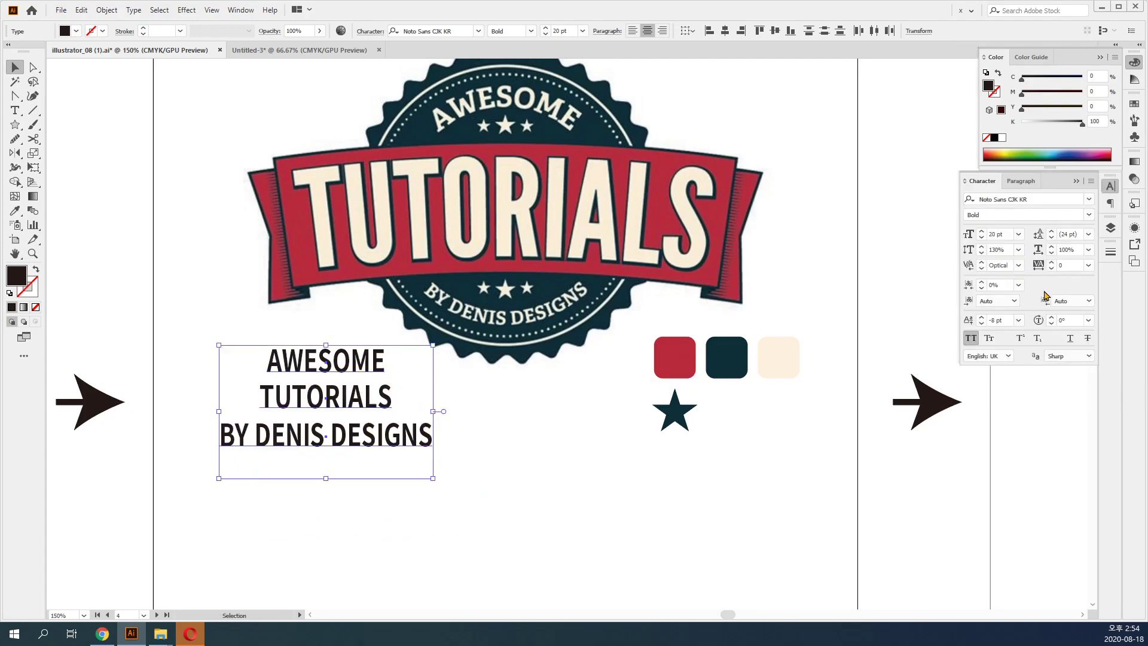
click(1018, 250)
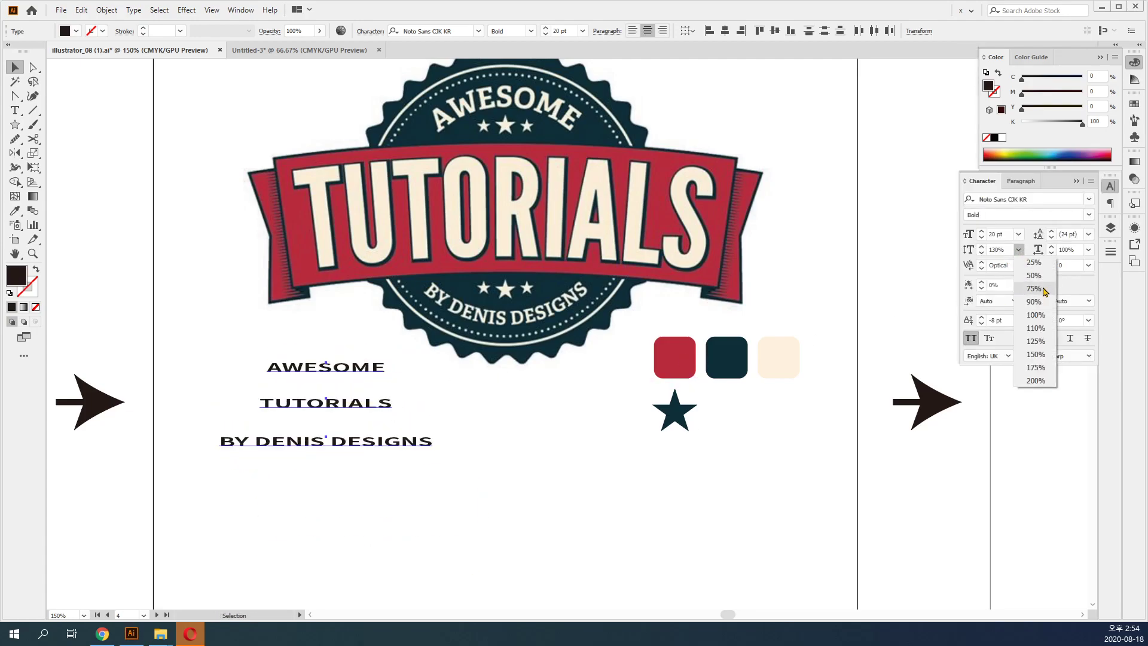
click(1040, 318)
click(490, 522)
Move the lower text lines up so the three lines are stacked closely together.
drag(359, 439, 365, 399)
shift+click(366, 407)
click(517, 453)
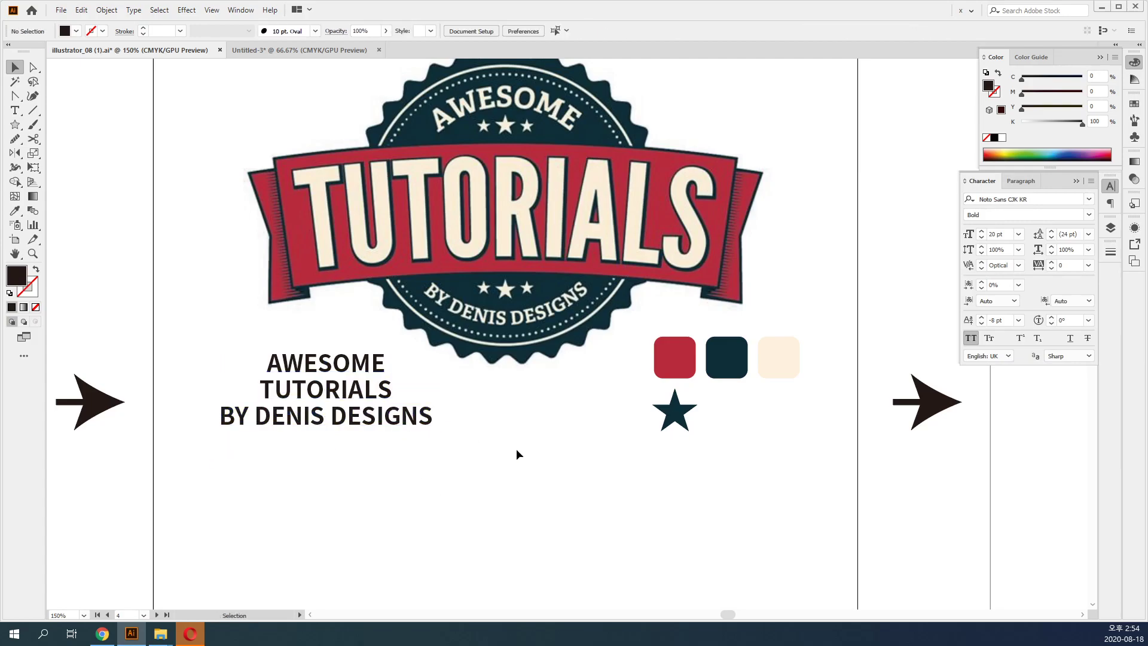
Move BY DENIS DESIGNS and TUTORIALS slightly down to space the three text lines evenly.
scroll(658, 468, down, 2)
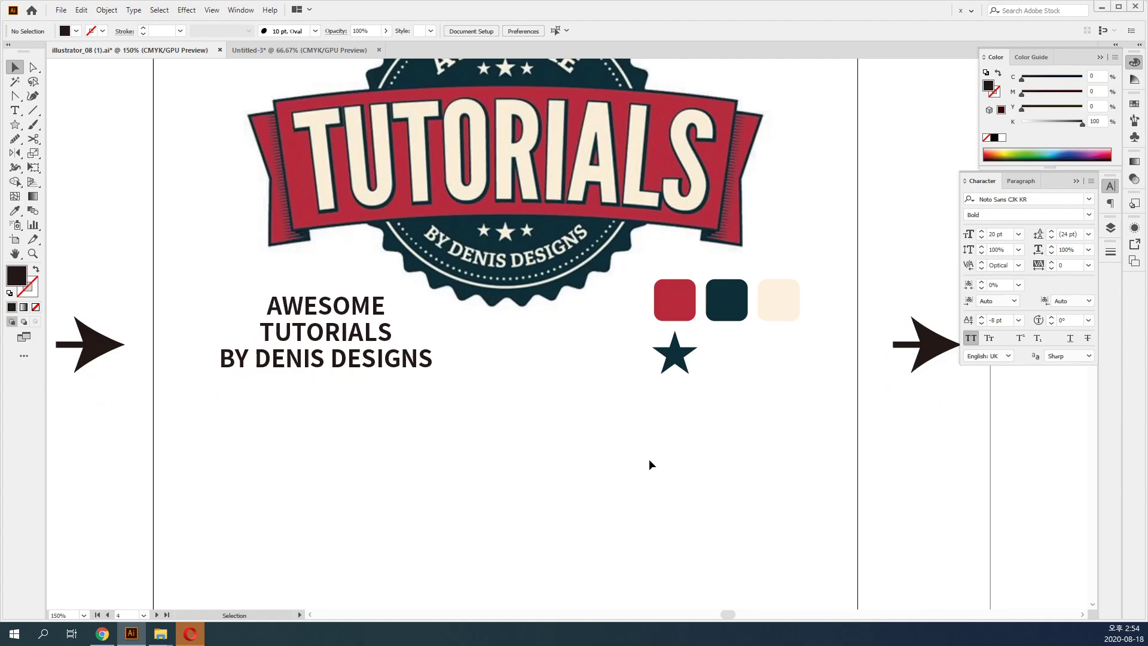
scroll(648, 464, up, 2)
click(351, 409)
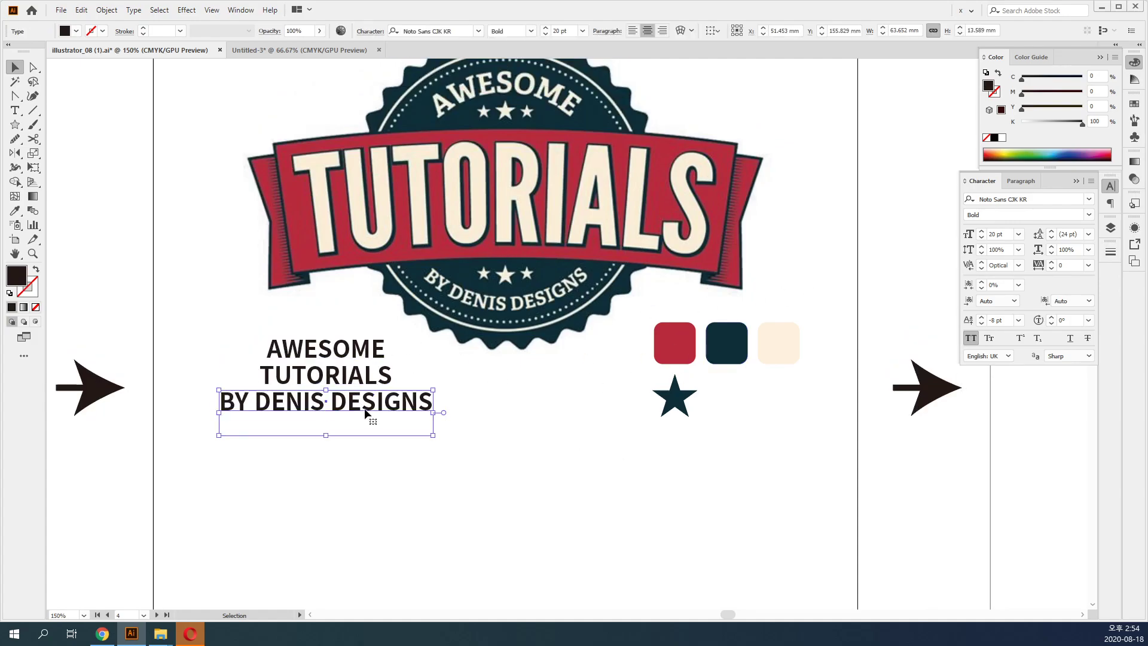
drag(364, 406, 364, 424)
click(618, 498)
drag(325, 378, 326, 388)
Change the font of the AWESOME and BY DENIS DESIGNS lines to Source Serif Variable.
shift+click(338, 347)
shift+click(389, 426)
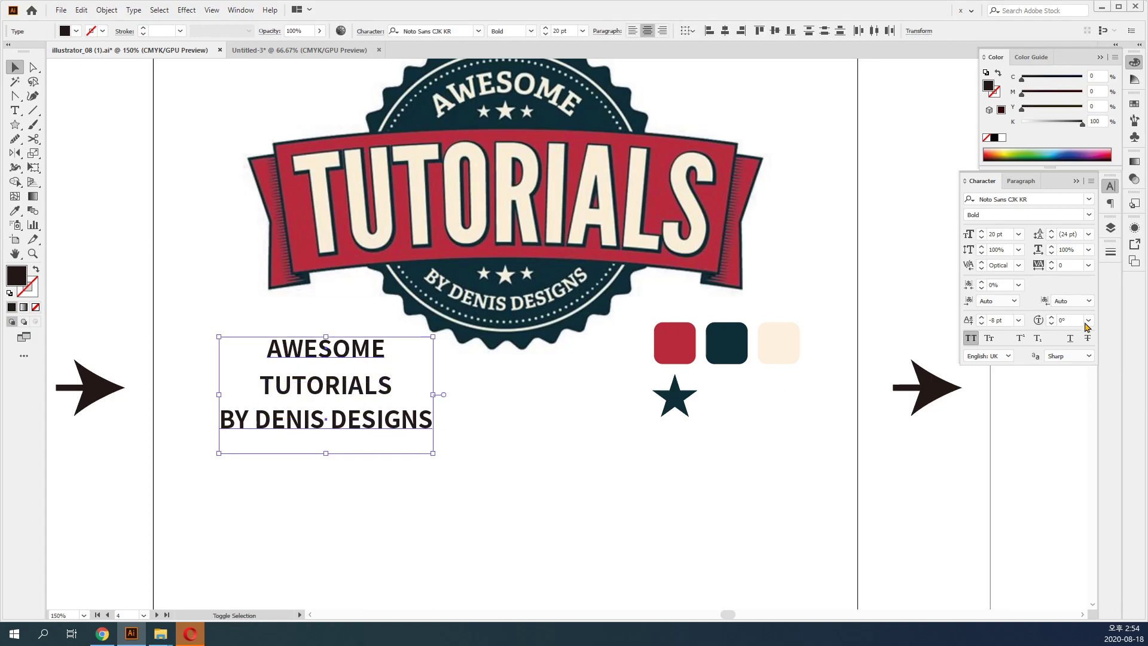
click(1089, 200)
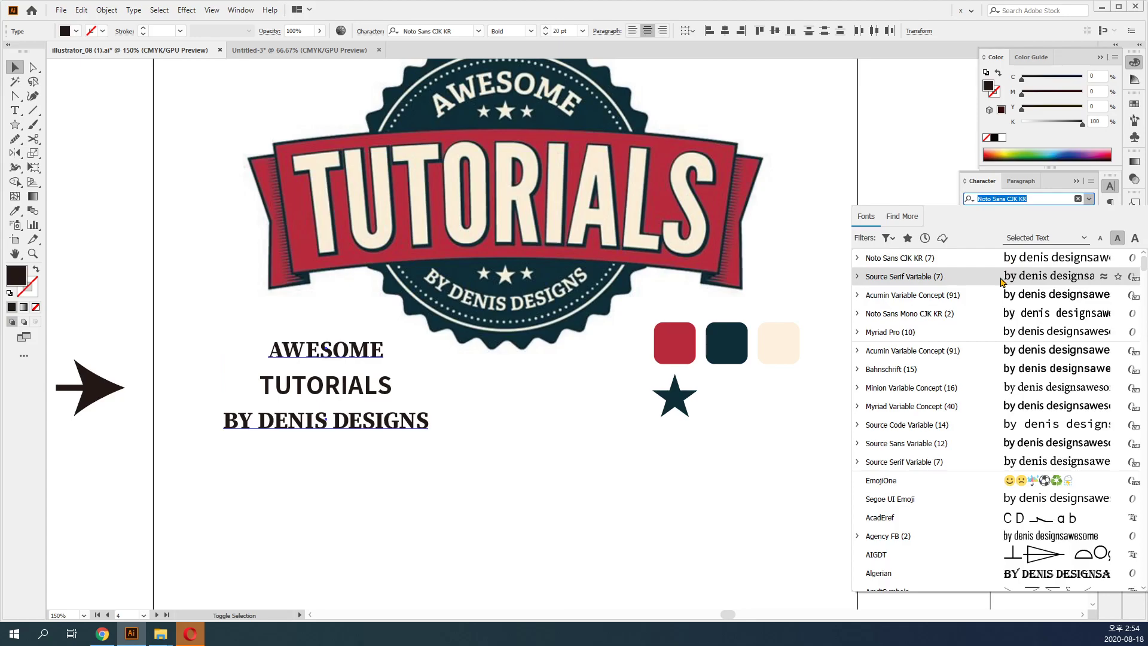
key(Escape)
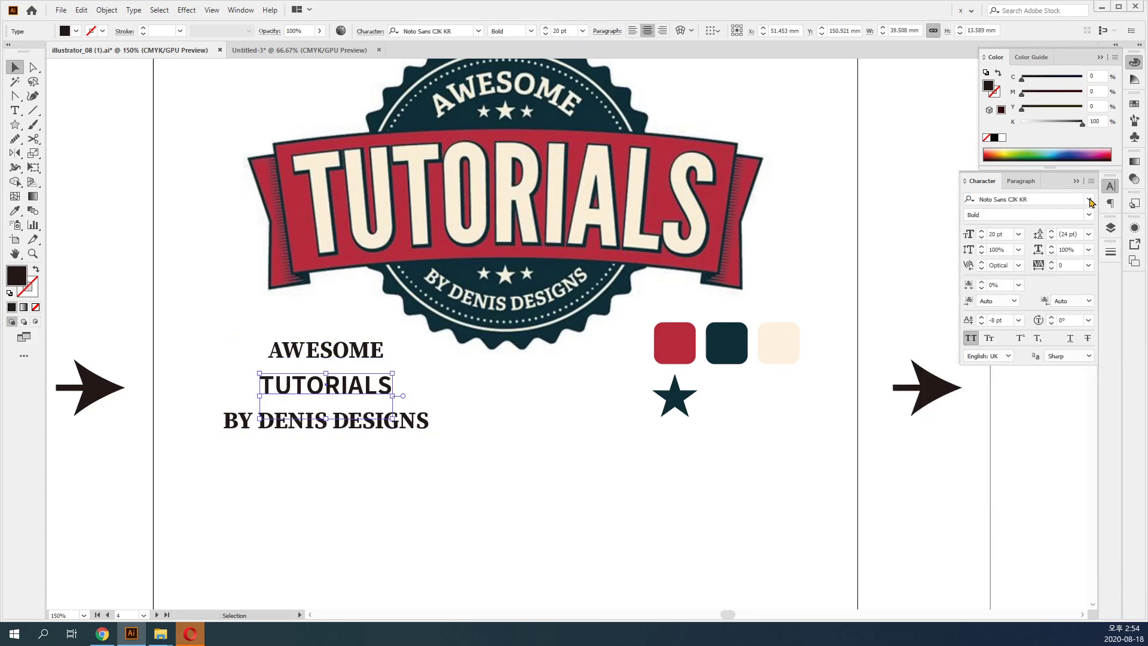
Change the font of the TUTORIALS line to Goudy Stout.
click(1089, 199)
scroll(1002, 410, up, 10)
scroll(1001, 410, down, 12)
scroll(1002, 410, up, 3)
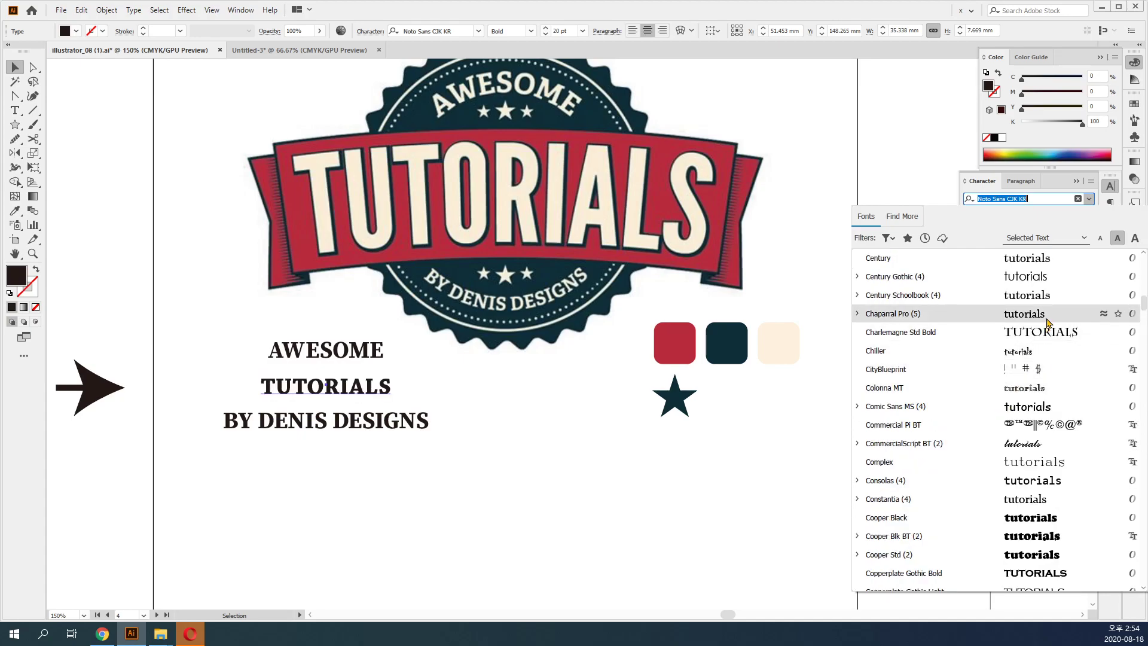
scroll(1056, 486, down, 5)
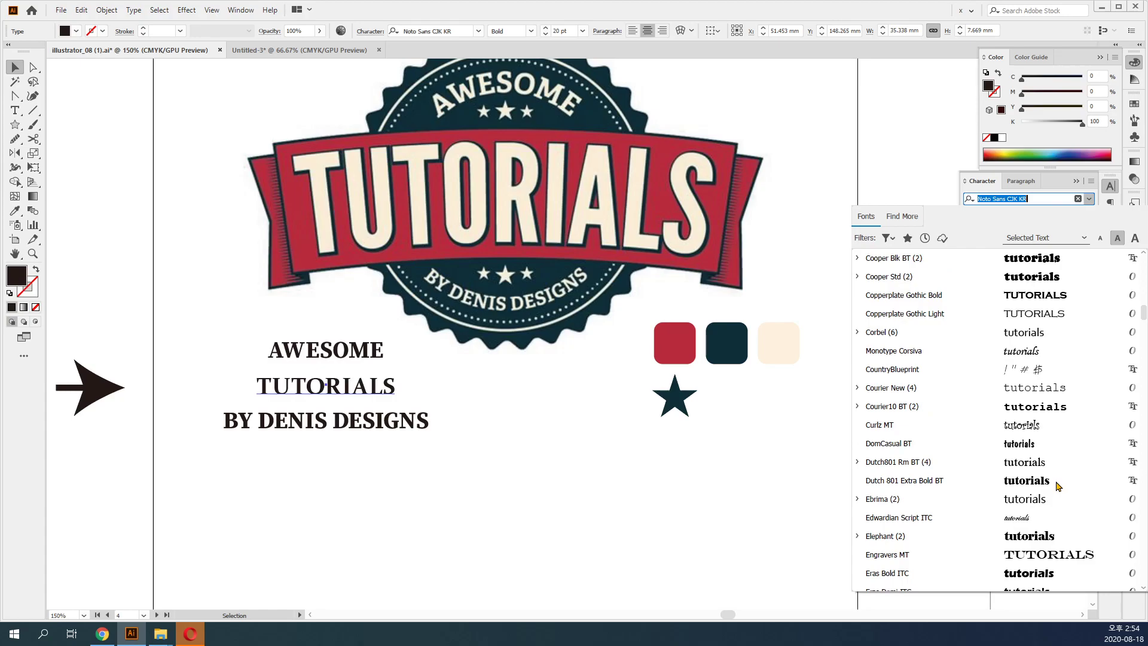
scroll(1059, 479, down, 8)
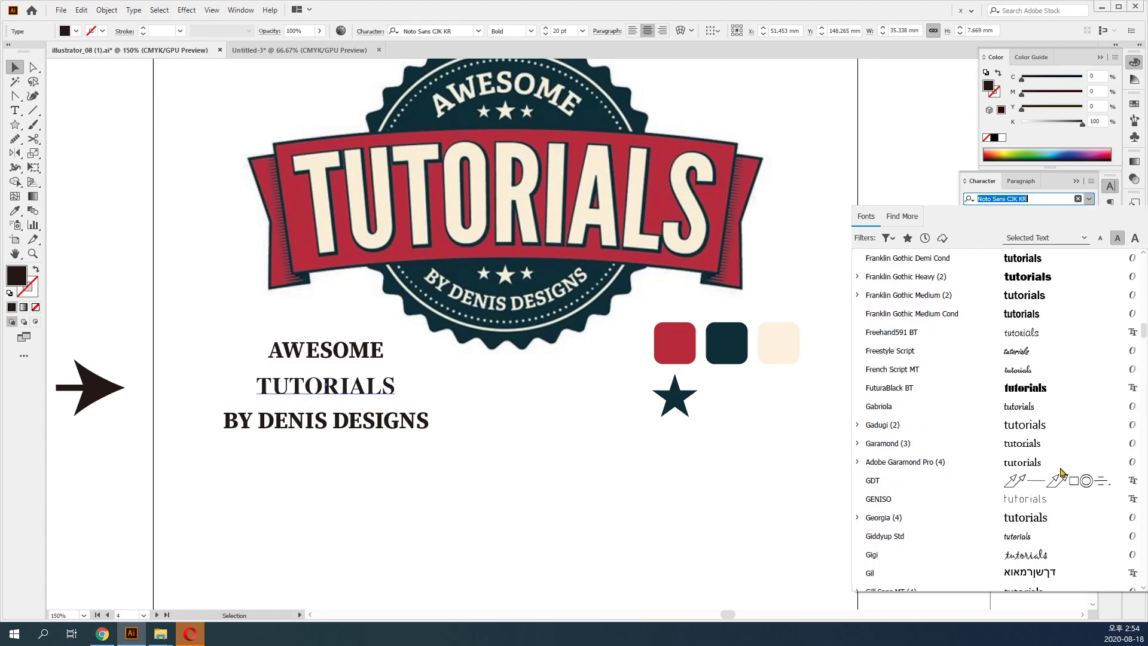
scroll(1061, 472, down, 6)
click(1061, 511)
click(558, 460)
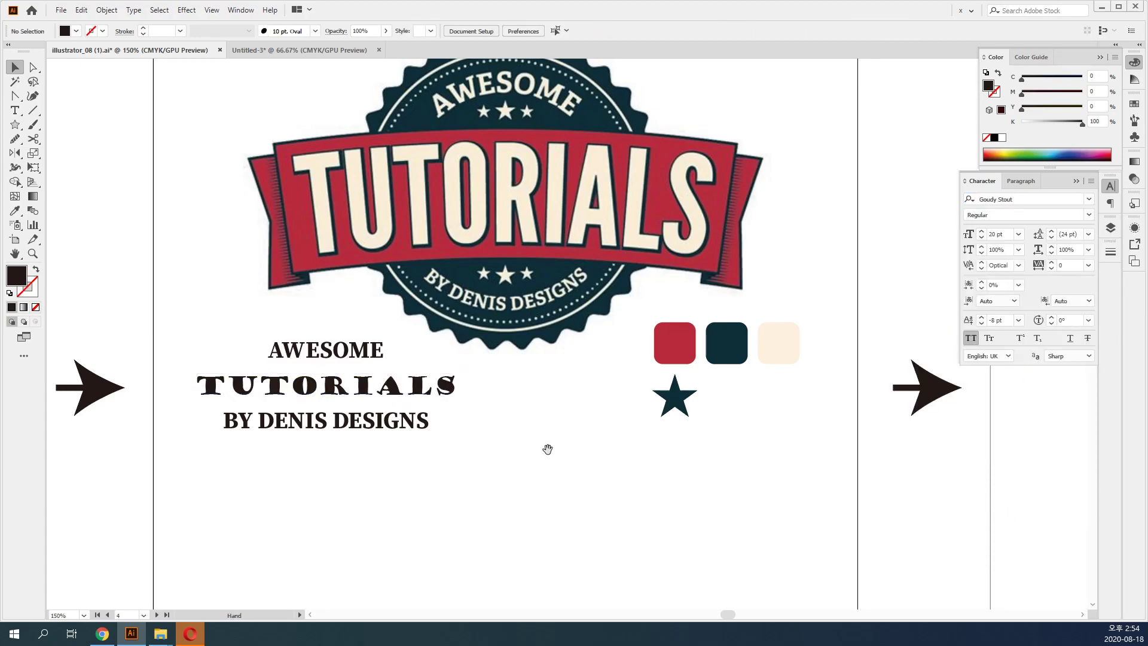
Draw a horizontal line about 125 mm long in the empty area below the text and make a copy of it rotated 90°.
drag(558, 461, 596, 156)
click(33, 111)
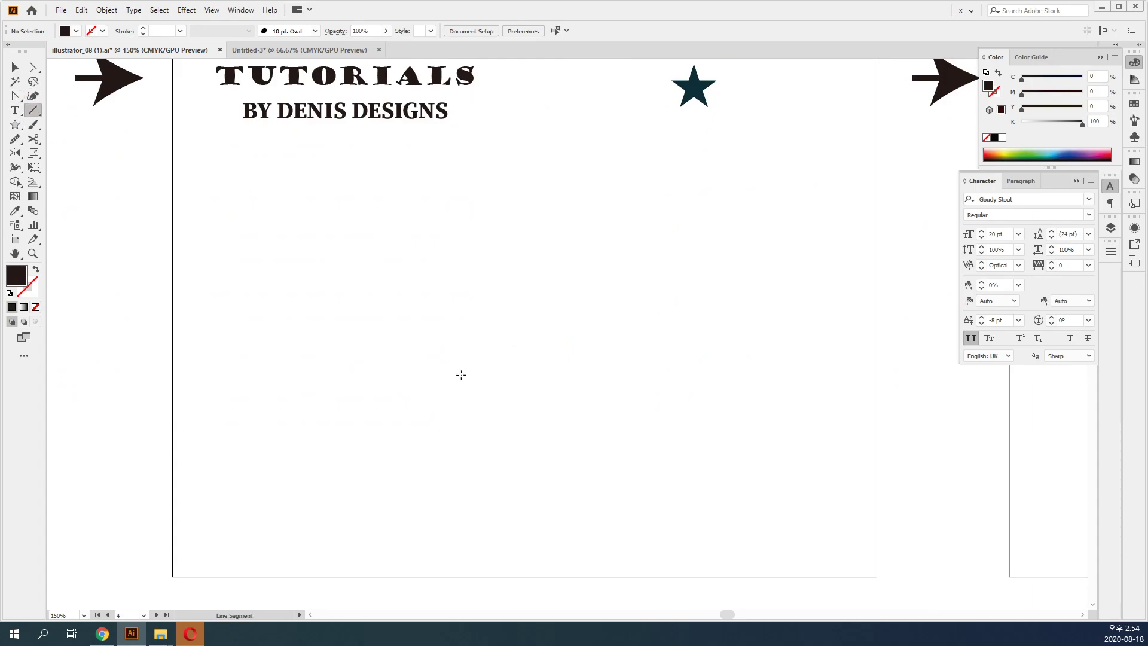
drag(340, 321, 759, 346)
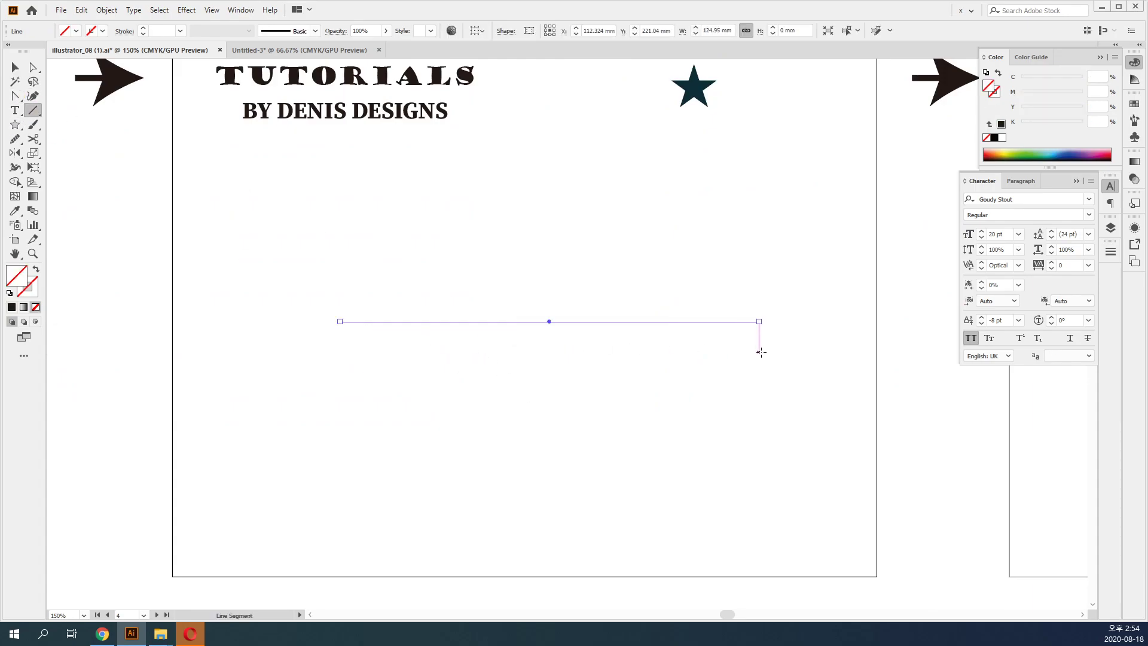
key(r)
key(Return)
double_click(350, 121)
text(90)
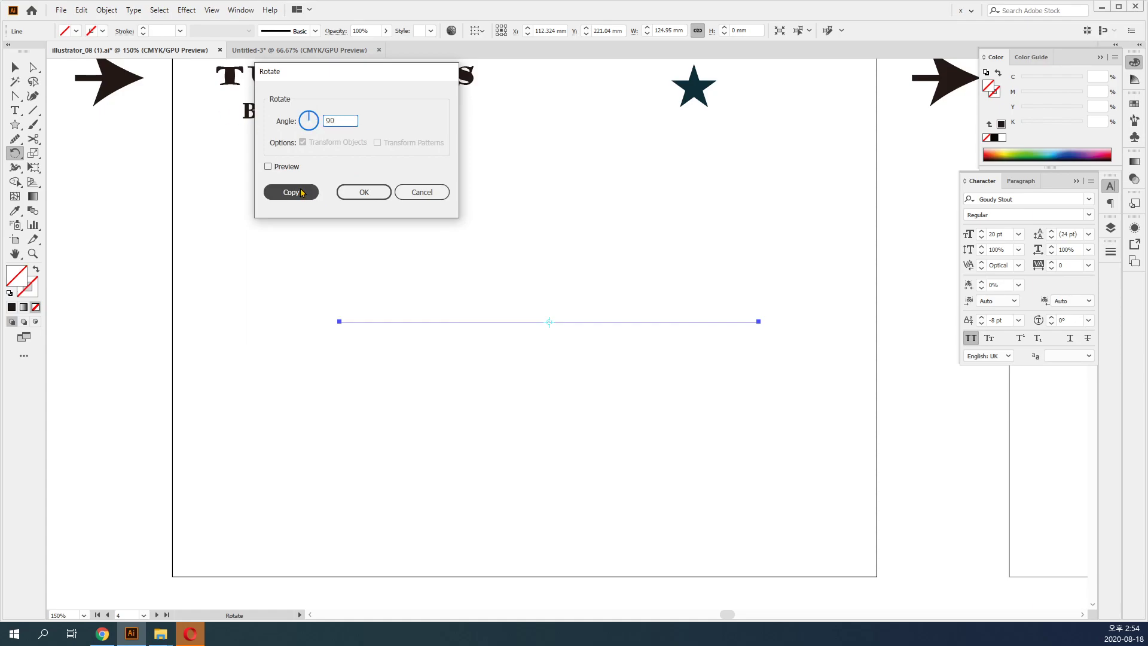
key(Return)
Convert the two crossed lines into guides and make the guides visible.
key(v)
drag(457, 238, 523, 357)
click(679, 394)
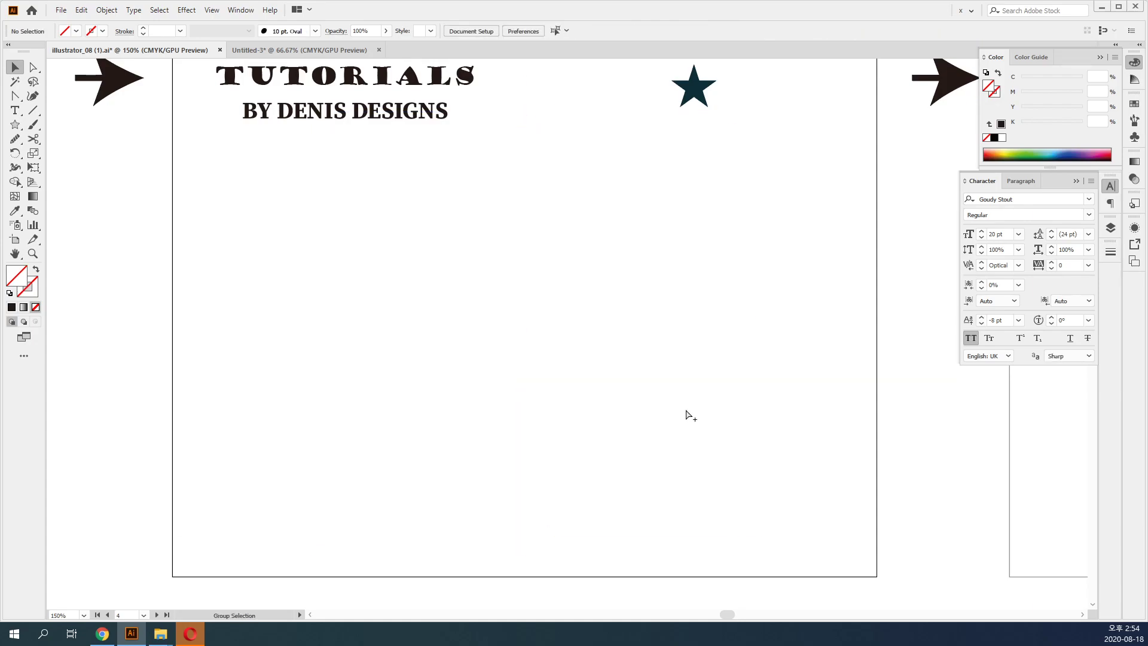
key(ctrl+semicolon)
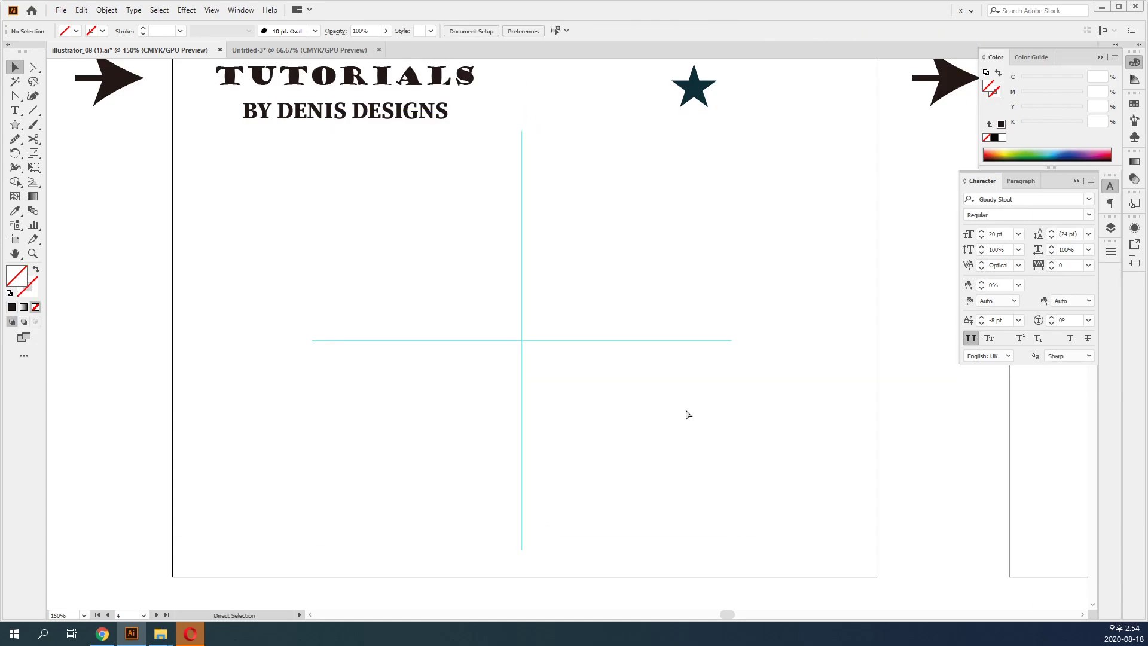
drag(682, 411, 383, 299)
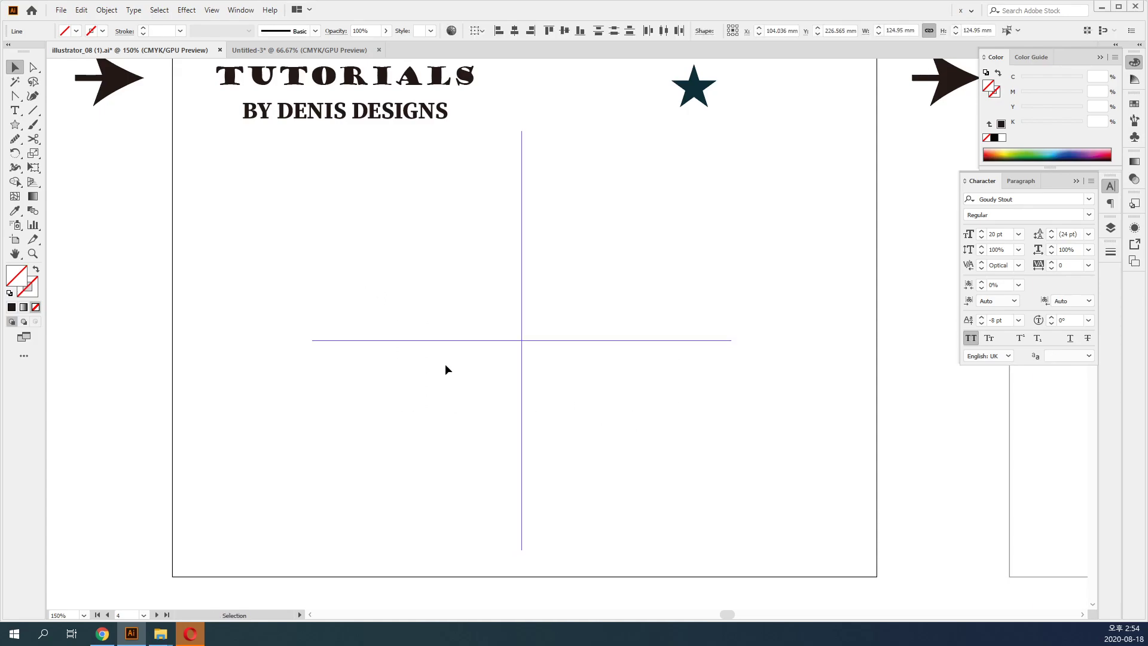
click(446, 370)
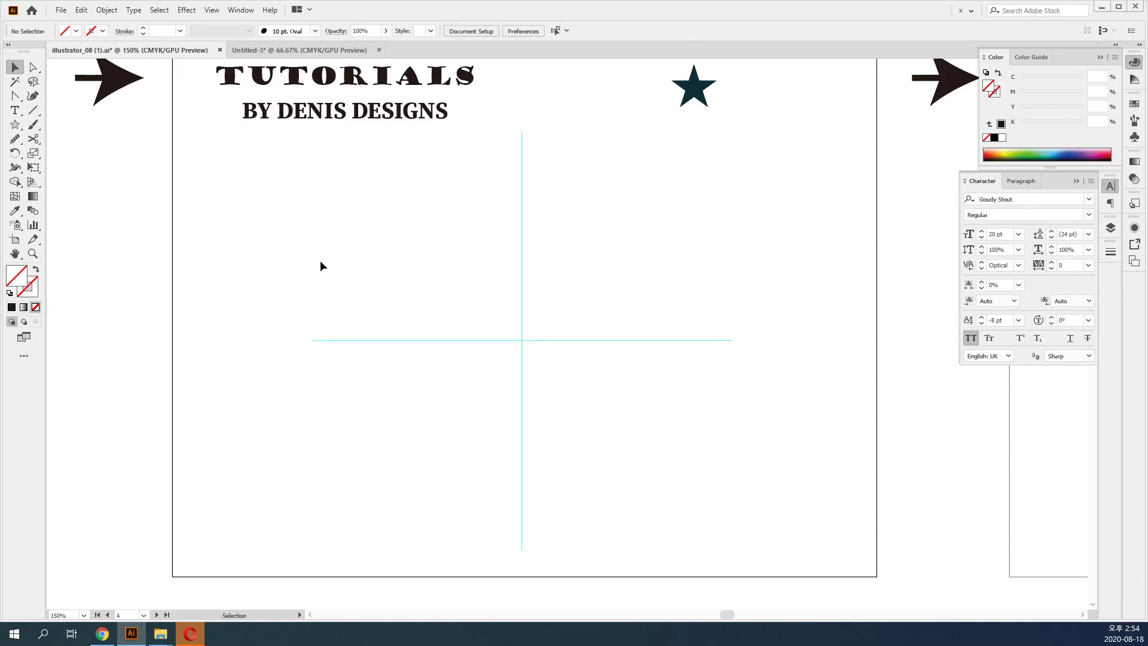
Draw a circle with the default fill and stroke in the upper-left quadrant formed by the guides.
click(15, 125)
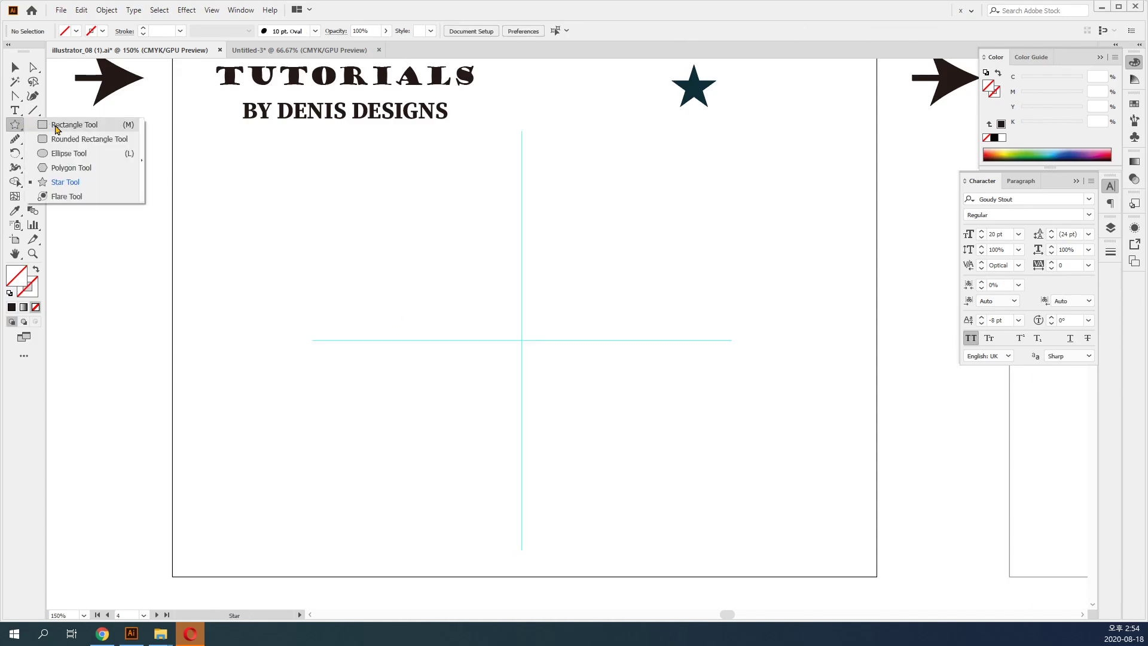
click(100, 157)
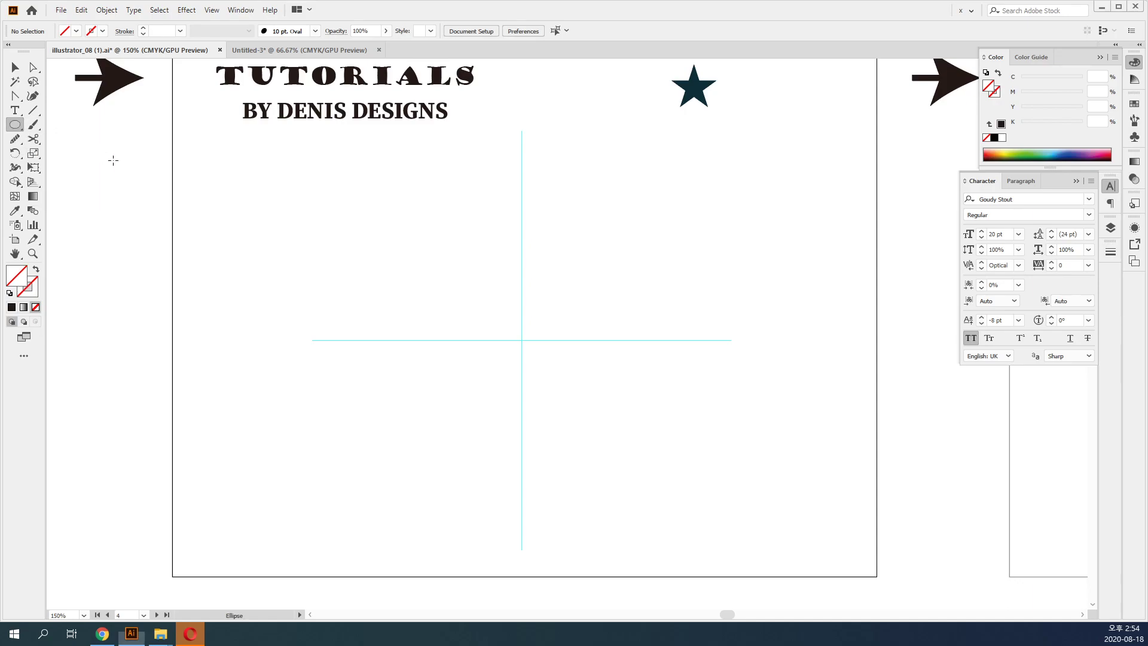
drag(348, 227, 438, 317)
key(d)
key(v)
click(591, 251)
mouse_move(593, 232)
mouse_down()
mouse_move(589, 287)
mouse_move(618, 435)
mouse_move(553, 309)
mouse_up()
drag(295, 308, 337, 323)
click(231, 224)
Draw a five-pointed star about 49 mm wide beside the circle and delete it.
click(14, 124)
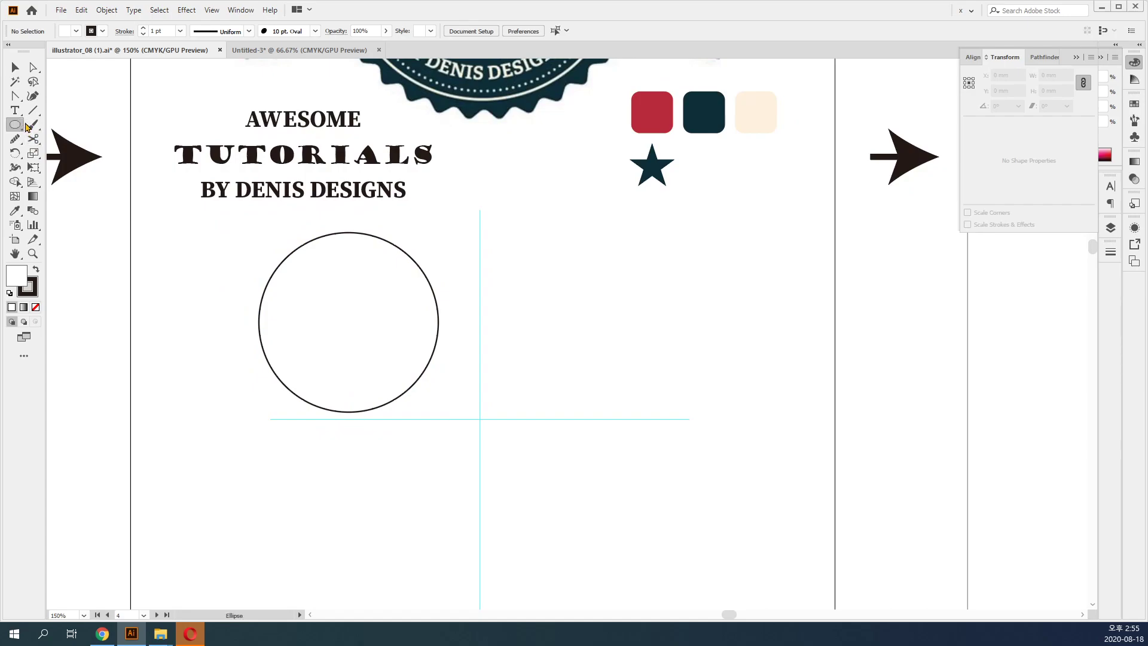
click(66, 182)
drag(619, 310, 682, 369)
drag(598, 180, 609, 411)
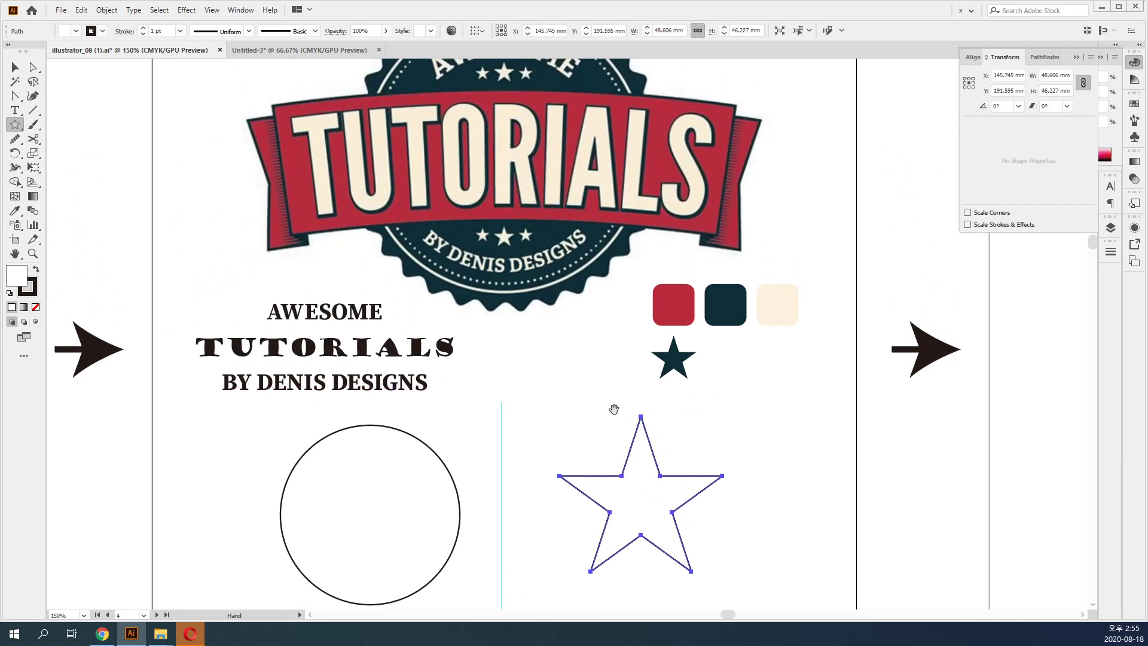
key(Delete)
Draw a vertical line about 75 mm long and a horizontal line about 99 mm long over the badge with the default stroke.
click(33, 110)
drag(507, 150, 508, 401)
key(d)
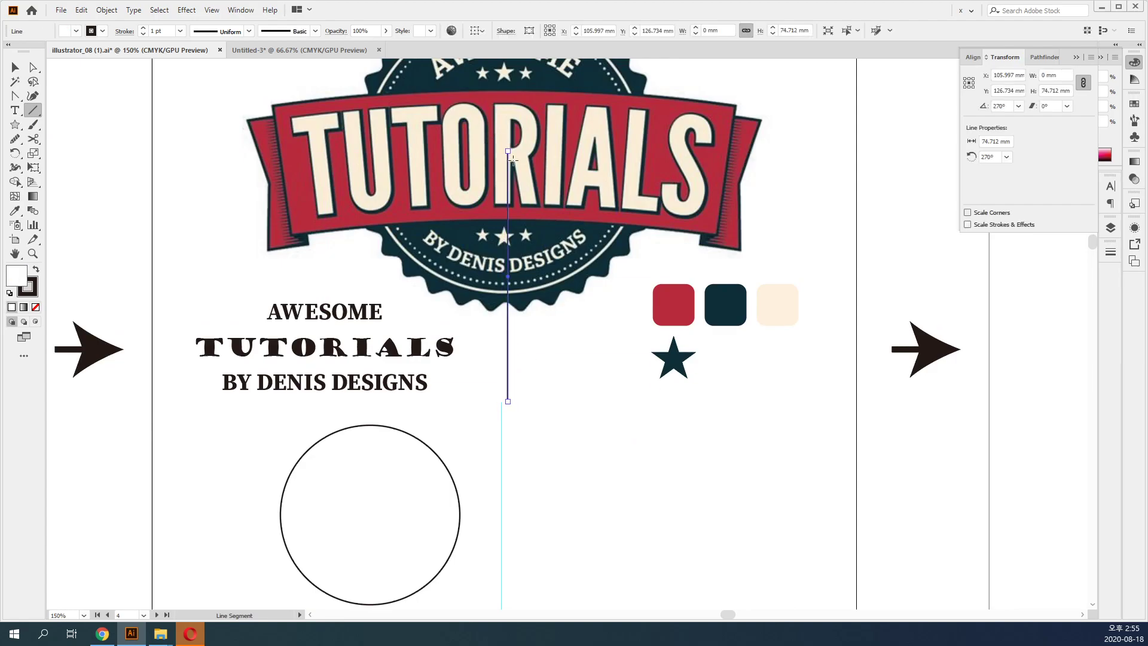
drag(481, 154, 812, 156)
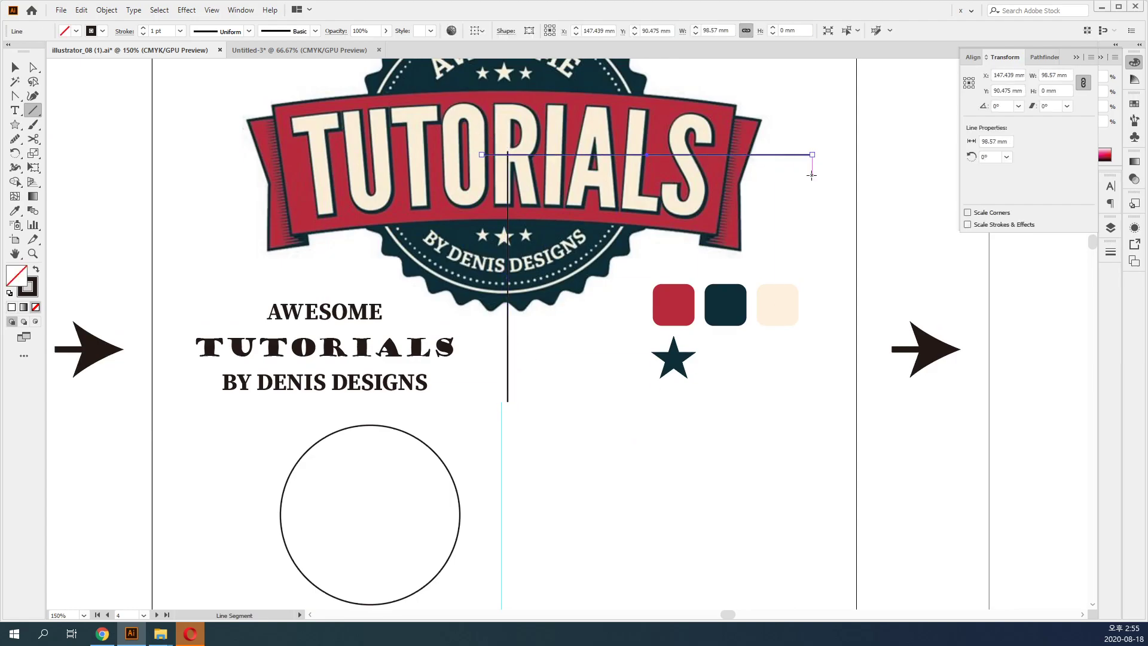
key(v)
click(550, 358)
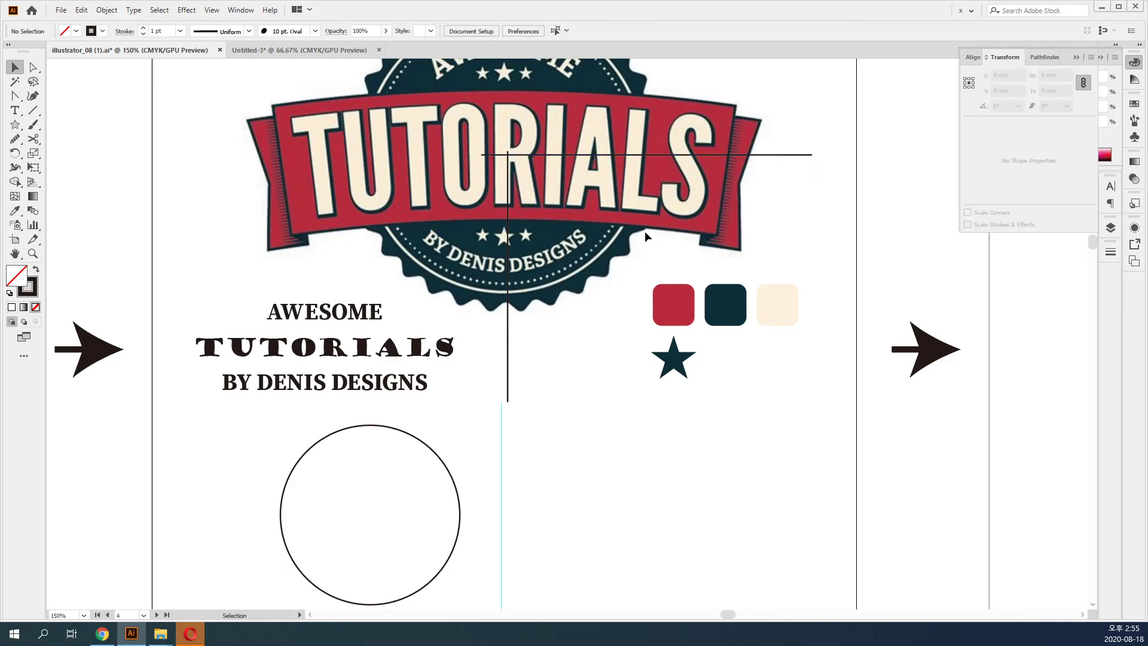
Rotate and reposition the two lines diagonally across the badge, and delete both.
drag(471, 153, 828, 273)
click(815, 405)
drag(476, 144, 608, 451)
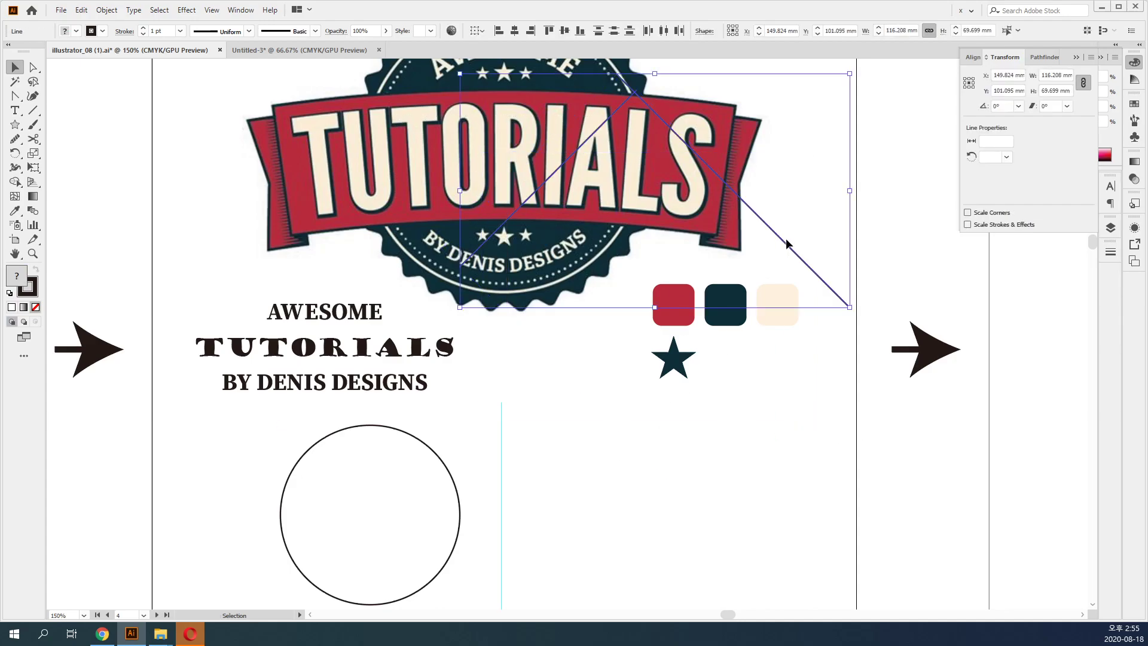
drag(781, 244, 652, 289)
click(618, 389)
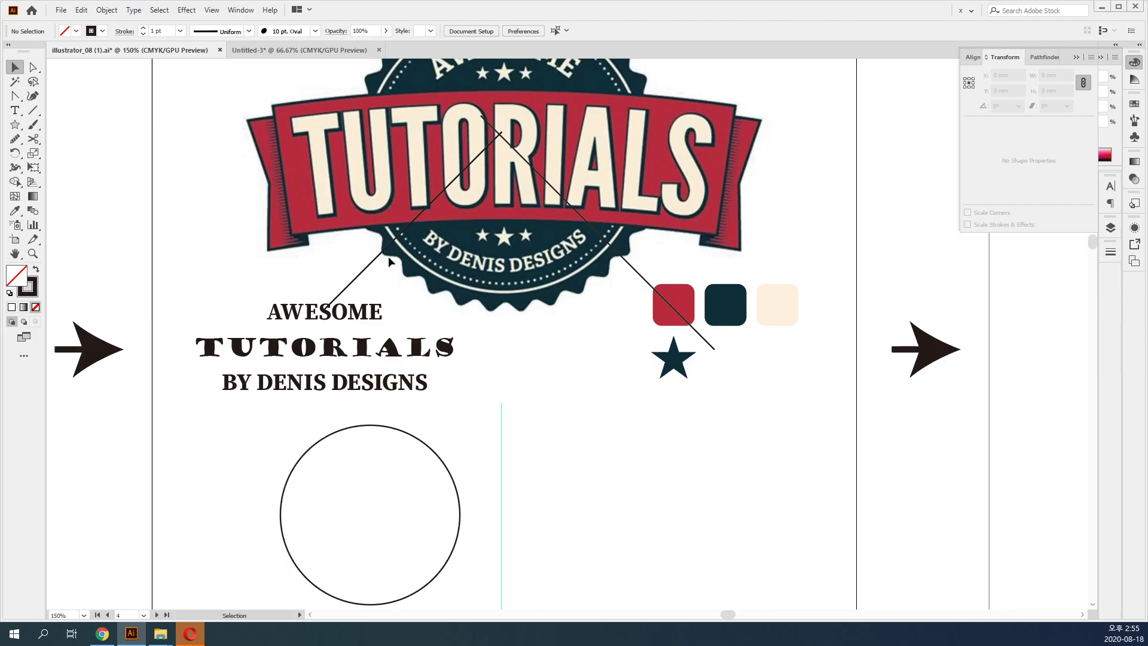
drag(450, 131, 451, 133)
key(Delete)
Create a star with radii 25.5535 mm and 9.7606 mm and 9*4 points in the upper-right quadrant of the guides.
drag(629, 446, 552, 198)
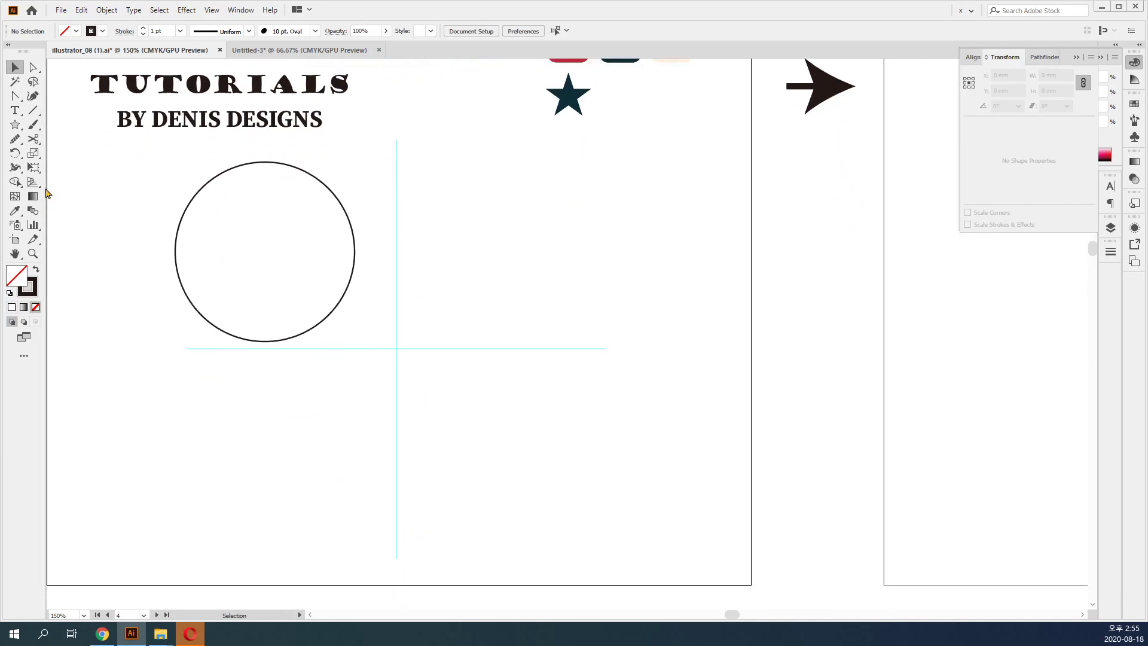
click(15, 124)
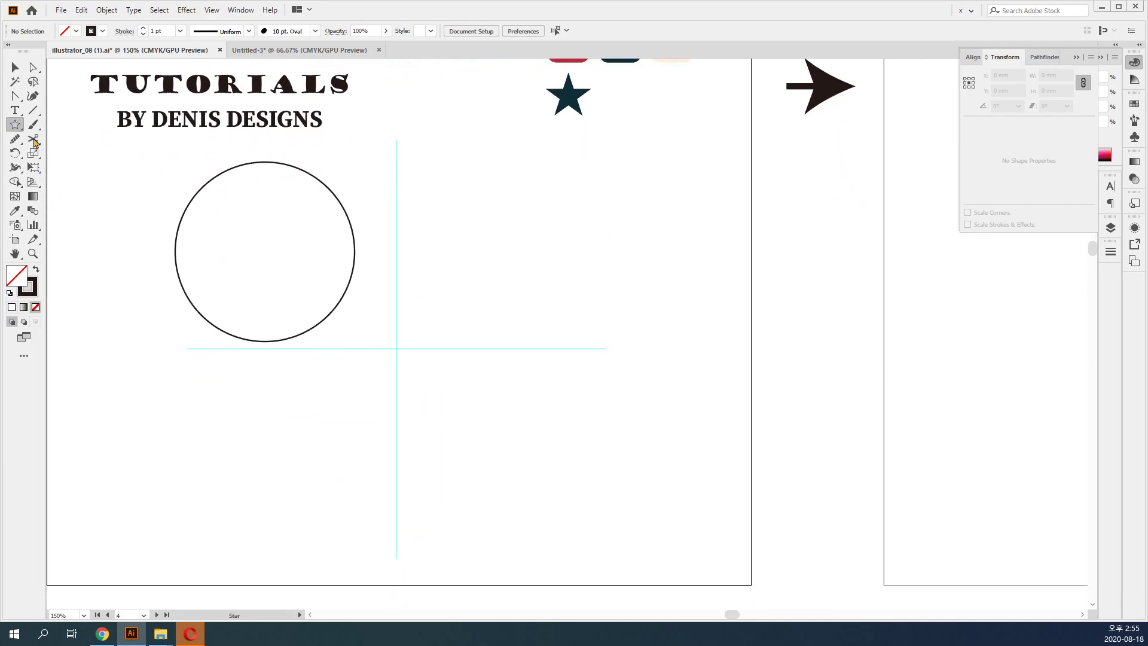
click(517, 243)
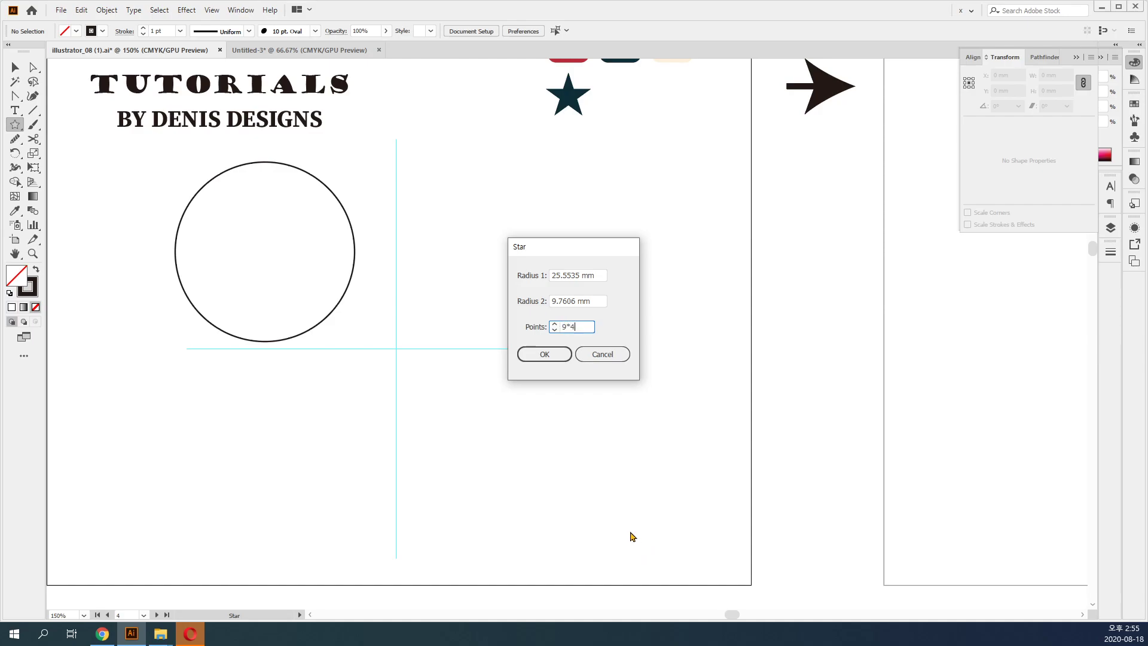
text(9*4)
click(543, 354)
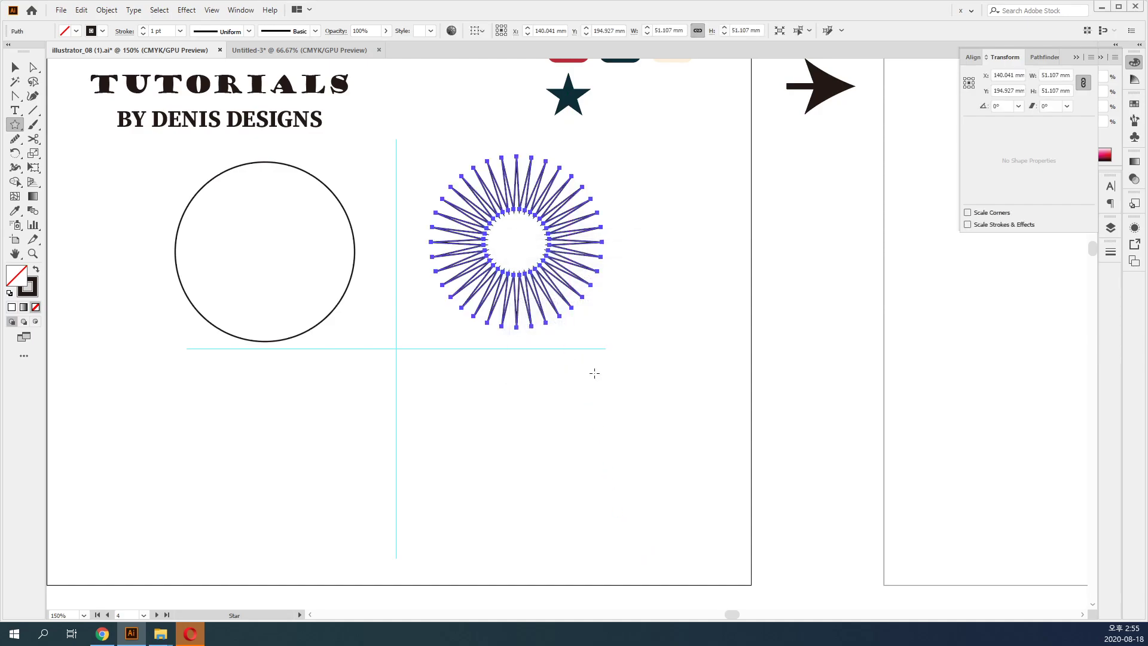
Replace the spiky star with a freehand-drawn star that has the same number of points but shallow teeth.
key(Delete)
drag(546, 238, 625, 314)
key(v)
click(658, 392)
Scale the toothed star down to about 60 mm across.
key(space)
drag(634, 382, 705, 397)
drag(574, 250, 324, 192)
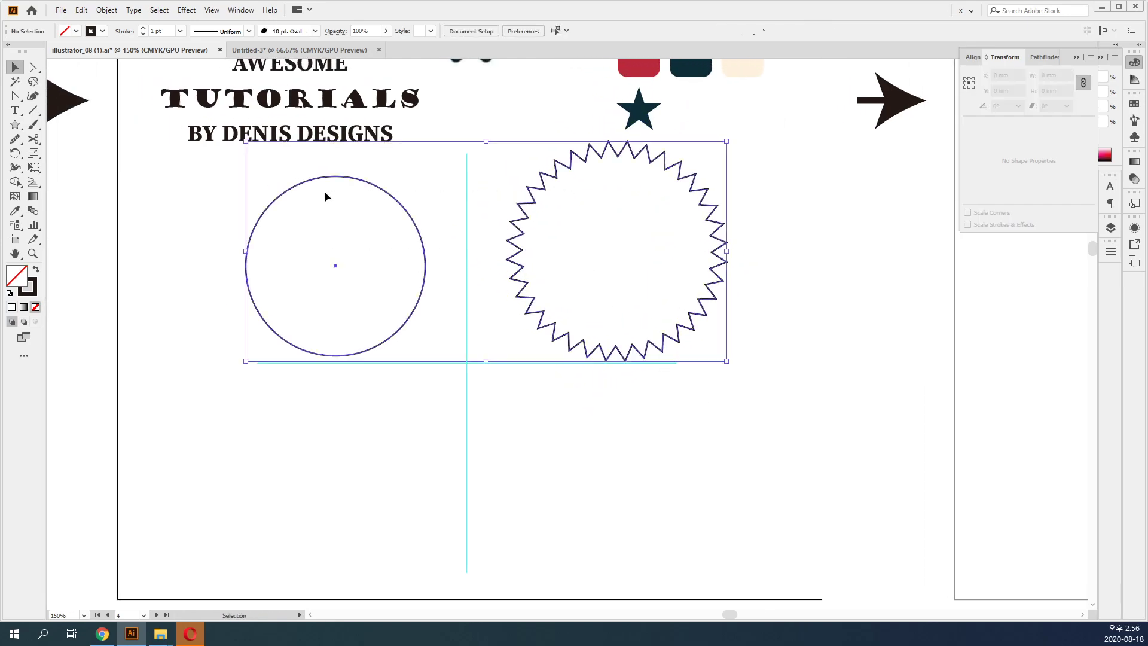
click(759, 458)
click(681, 217)
drag(634, 95, 617, 122)
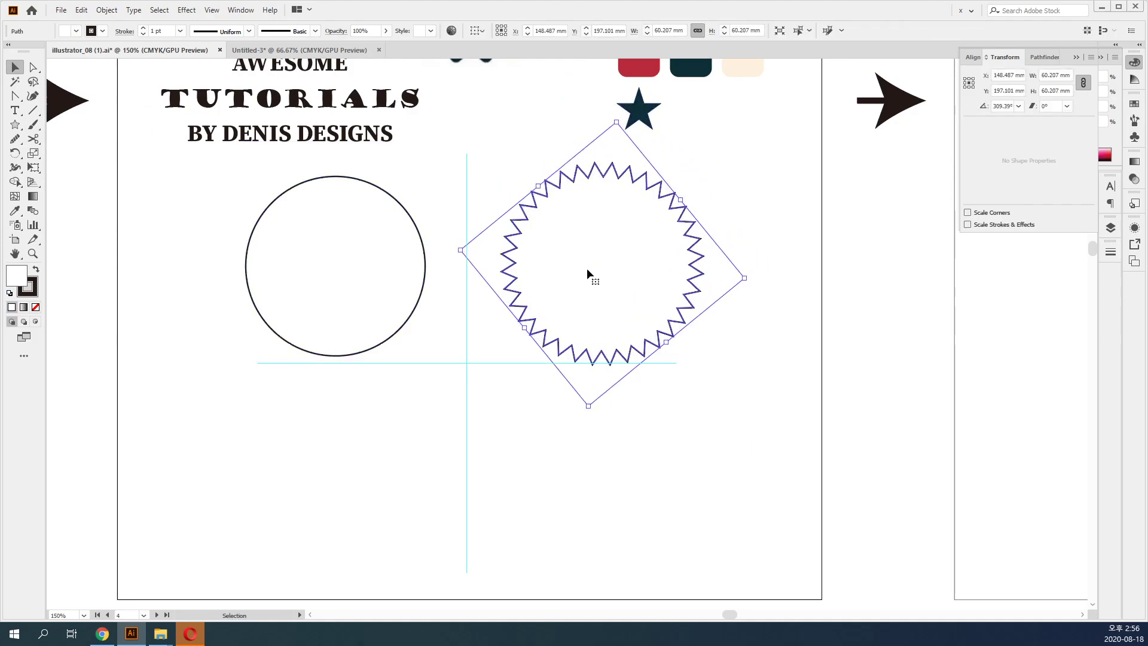
Try the Round Corners effect on the toothed star with preview on, starting from a radius of 2 mm, and undo it.
click(189, 10)
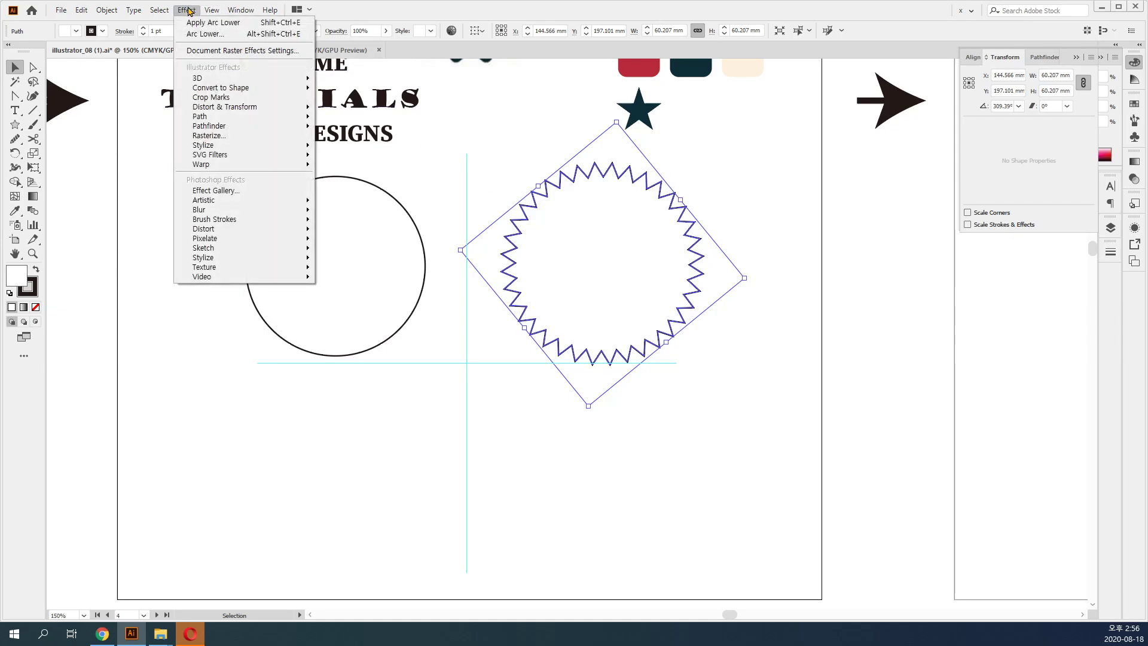
mouse_move(241, 147)
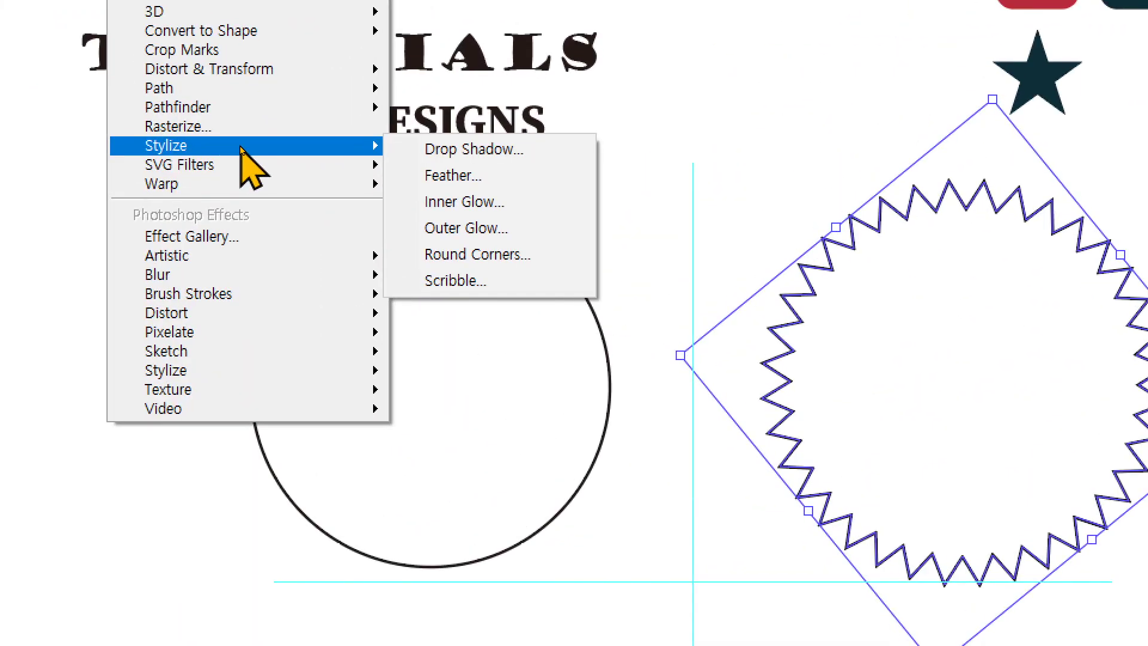
click(561, 251)
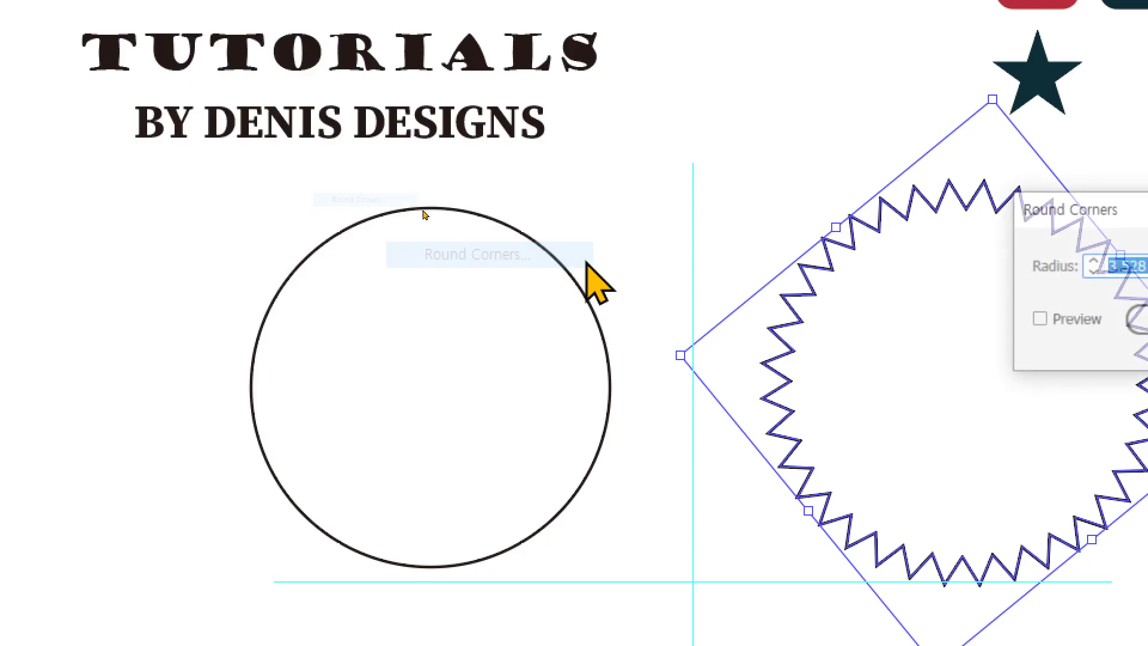
click(526, 320)
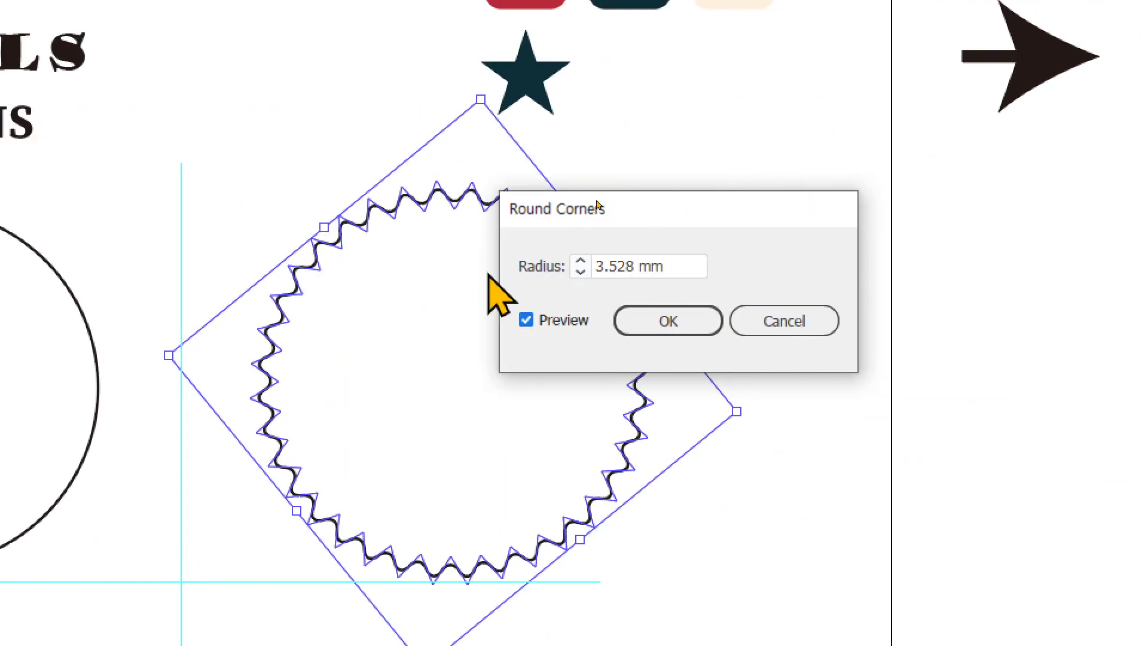
double_click(598, 264)
text(2)
click(580, 261)
click(580, 262)
click(580, 261)
click(580, 261)
click(674, 312)
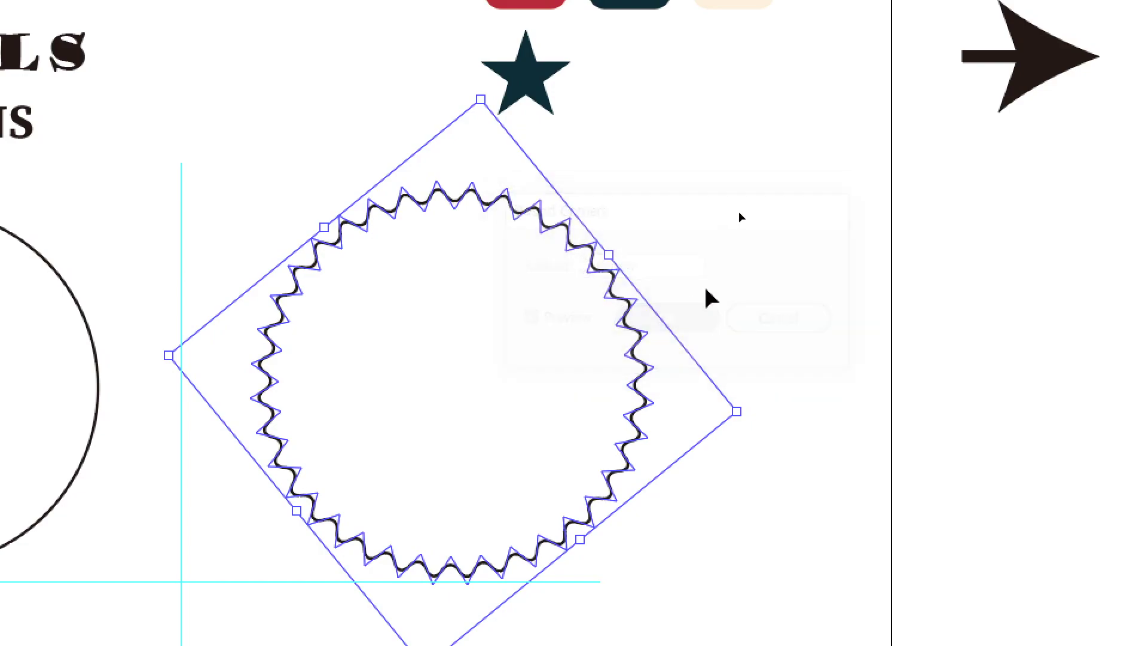
click(777, 276)
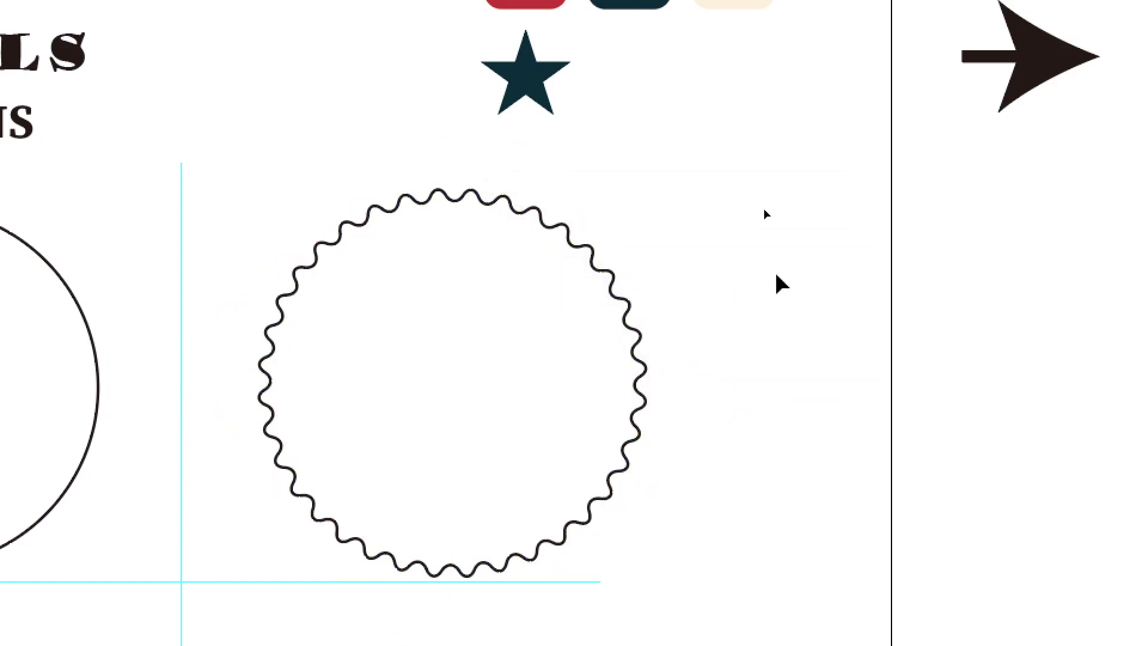
key(ctrl+z)
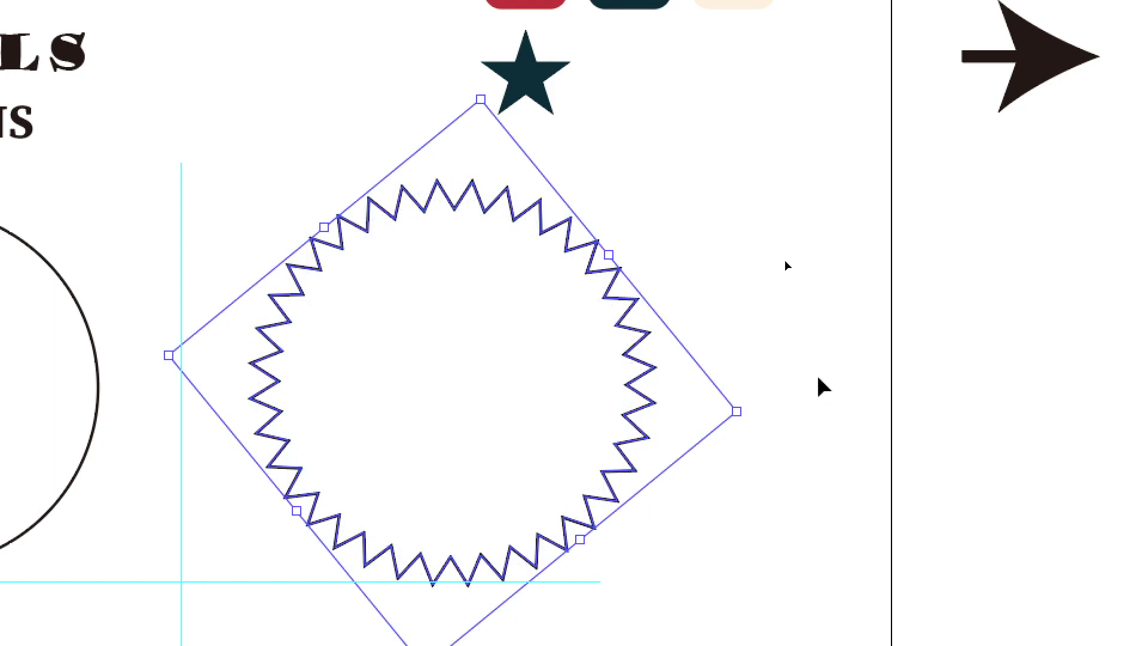
Apply the Round Corners effect with a 6 mm radius to the toothed star.
click(777, 367)
click(598, 422)
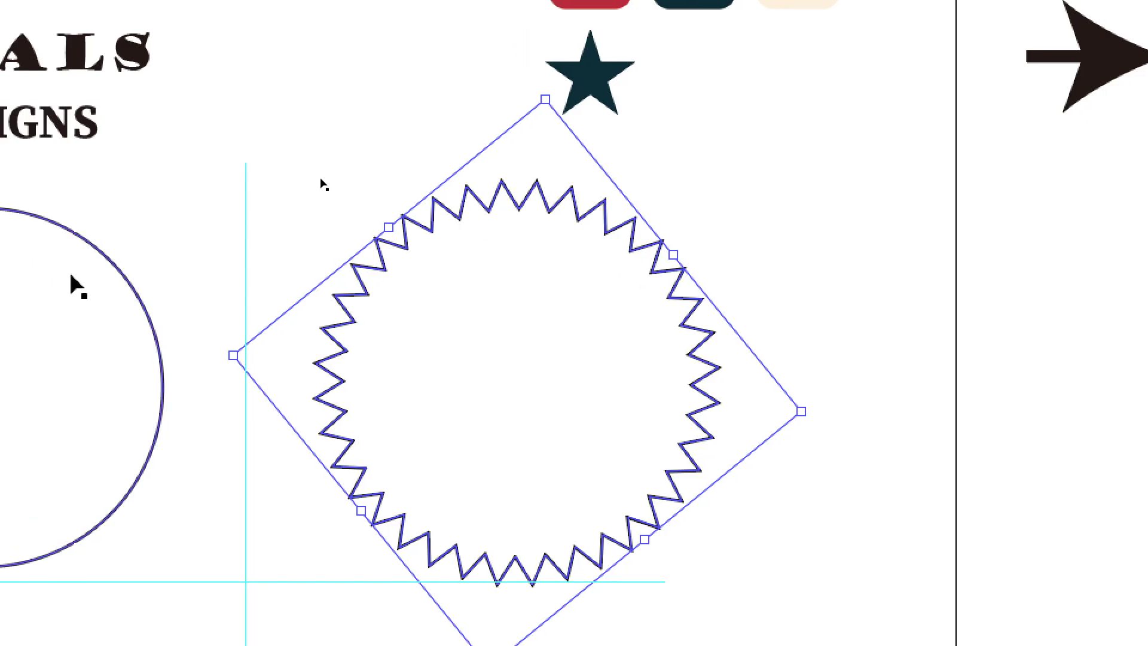
click(270, 24)
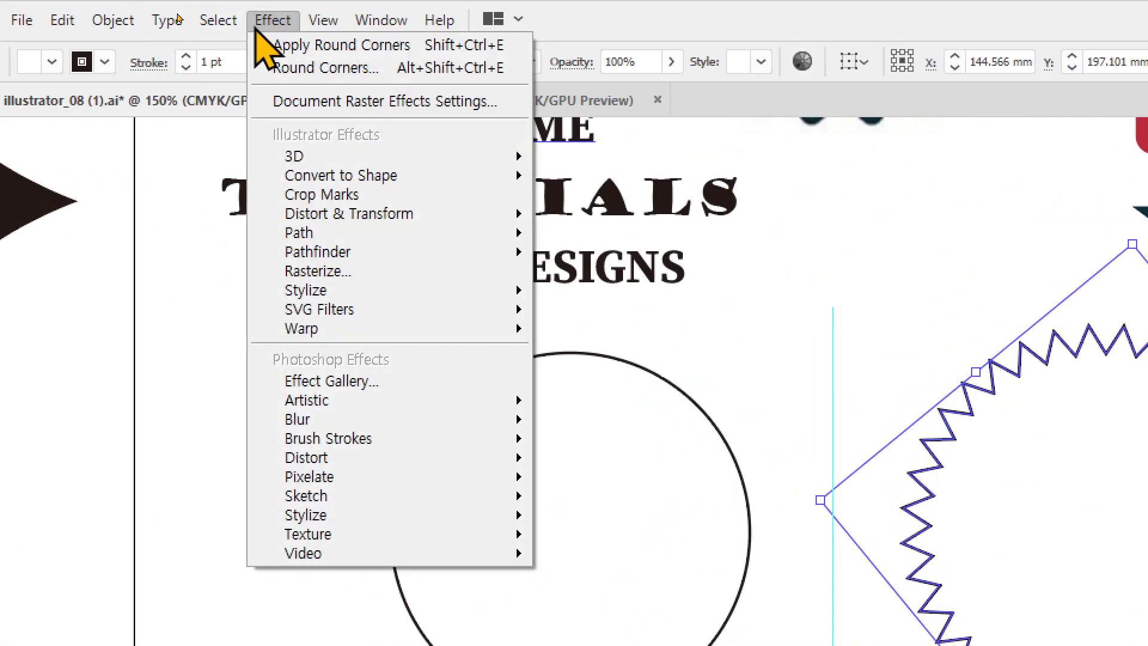
mouse_move(426, 293)
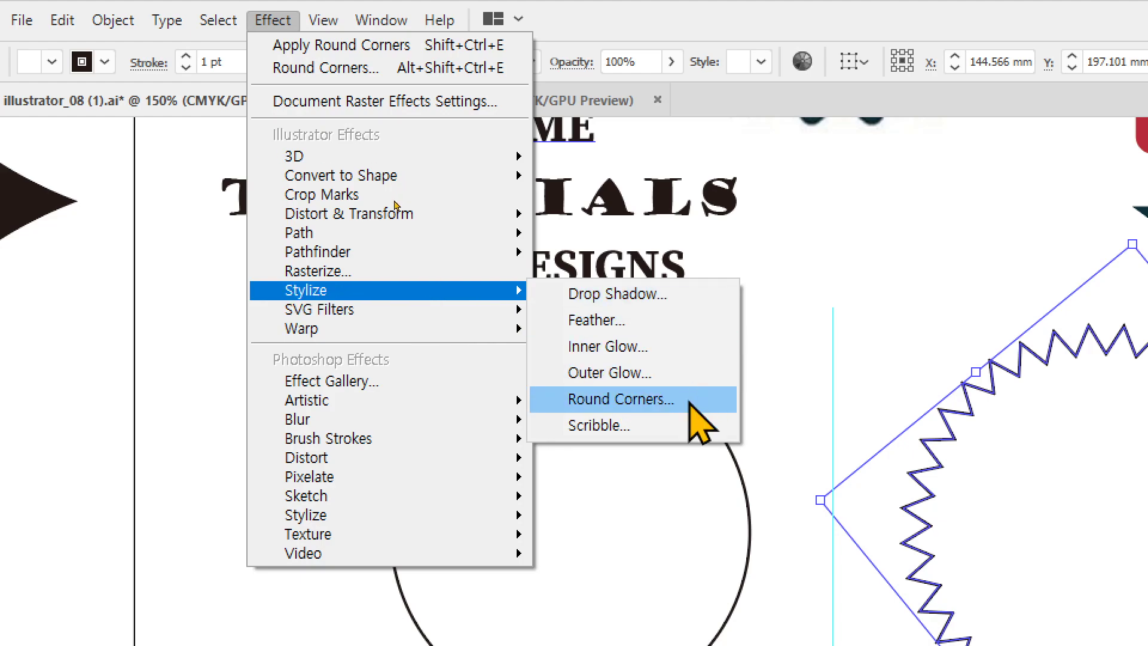
click(658, 400)
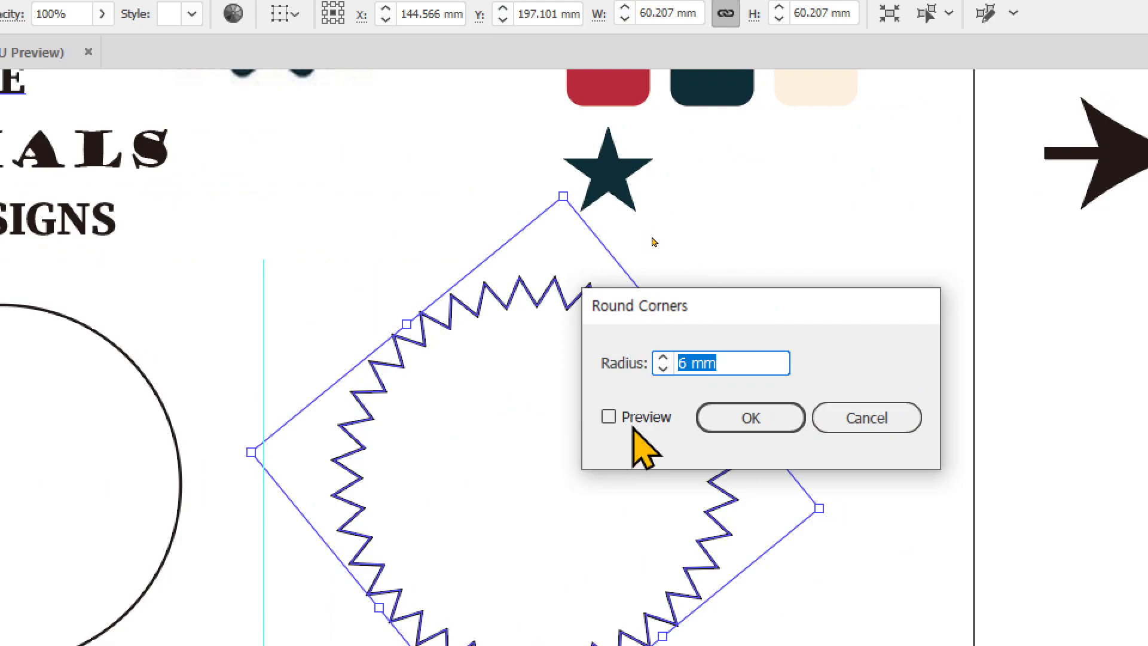
click(634, 426)
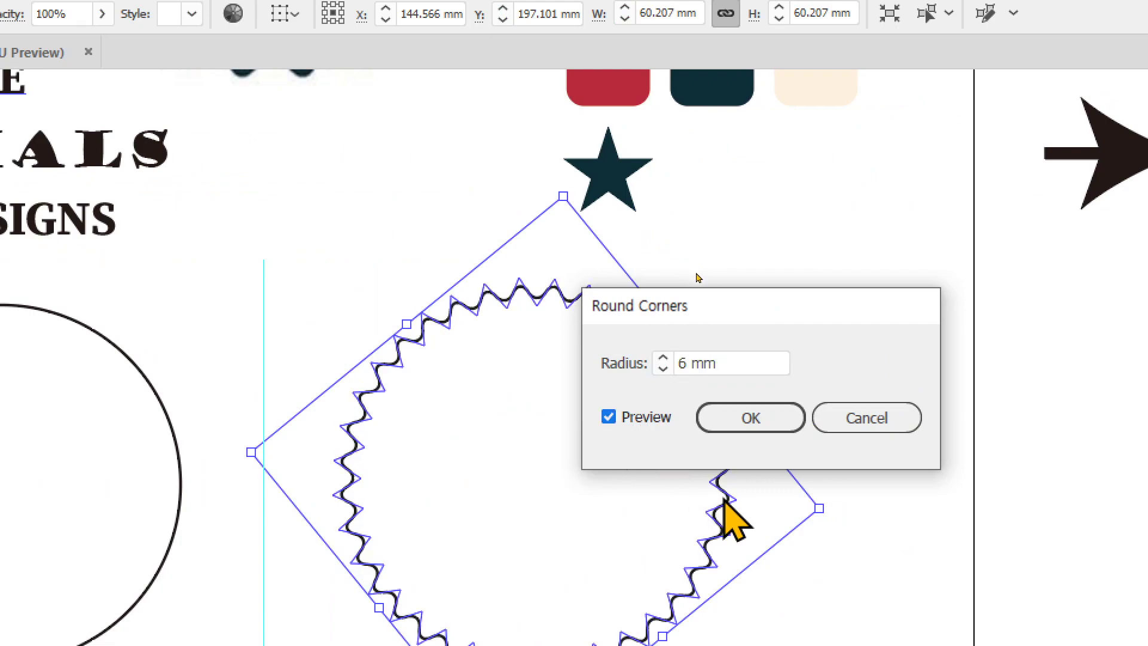
click(759, 418)
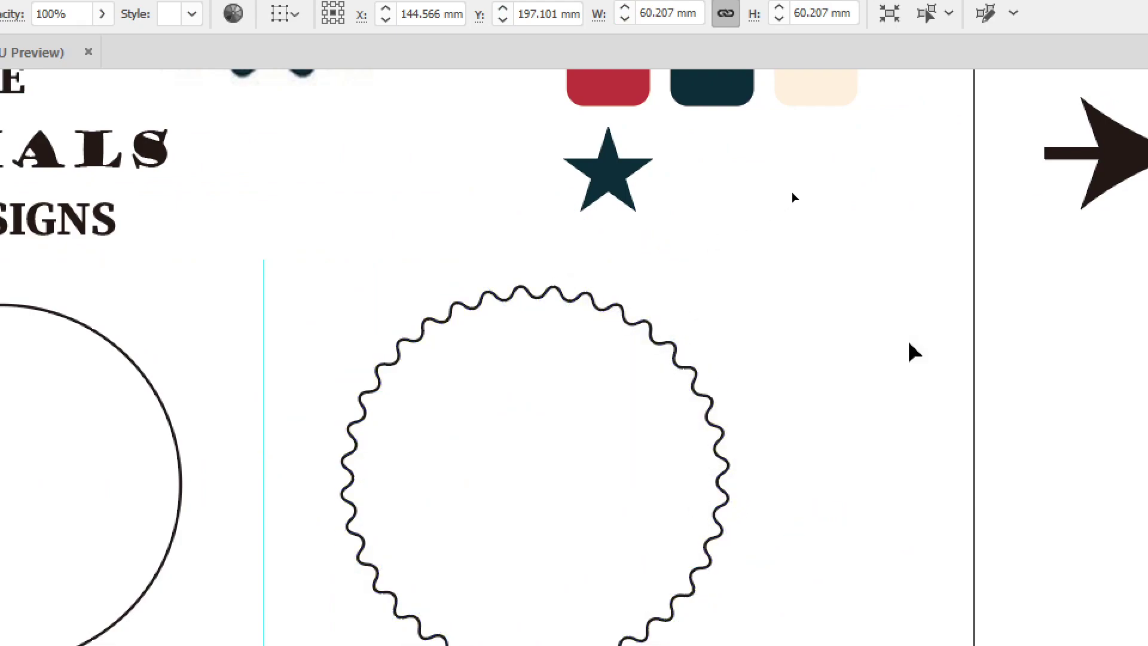
Start a Zig Zag effect on the plain circle with preview on and 18 ridges per segment.
mouse_move(464, 546)
mouse_down()
mouse_move(579, 410)
mouse_move(751, 414)
mouse_up()
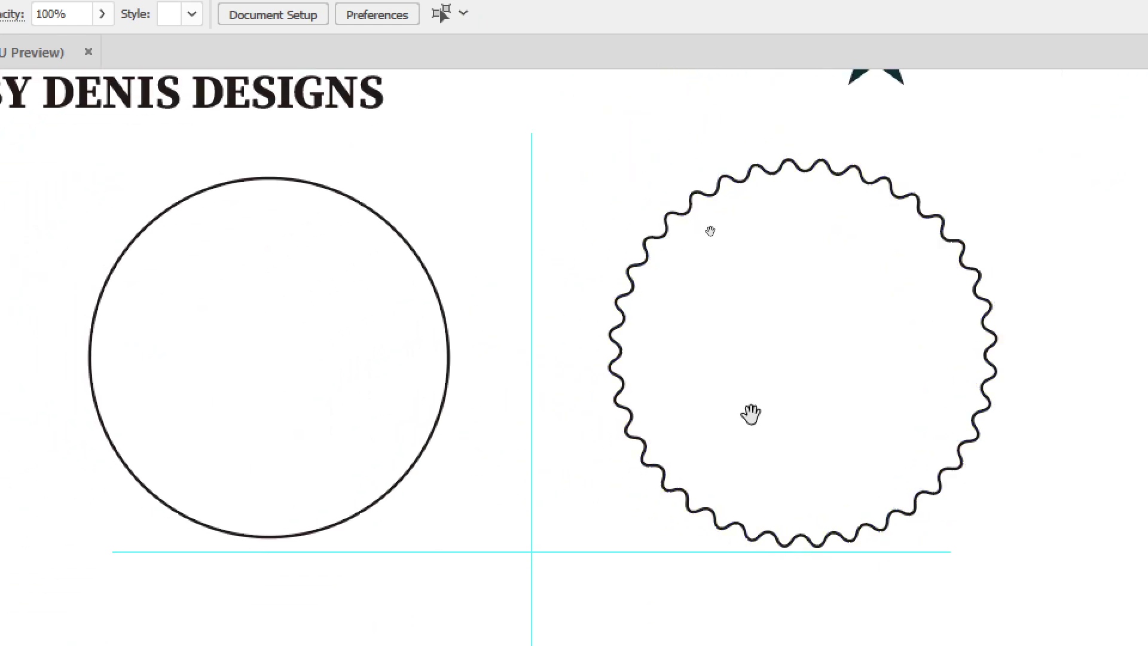
click(353, 451)
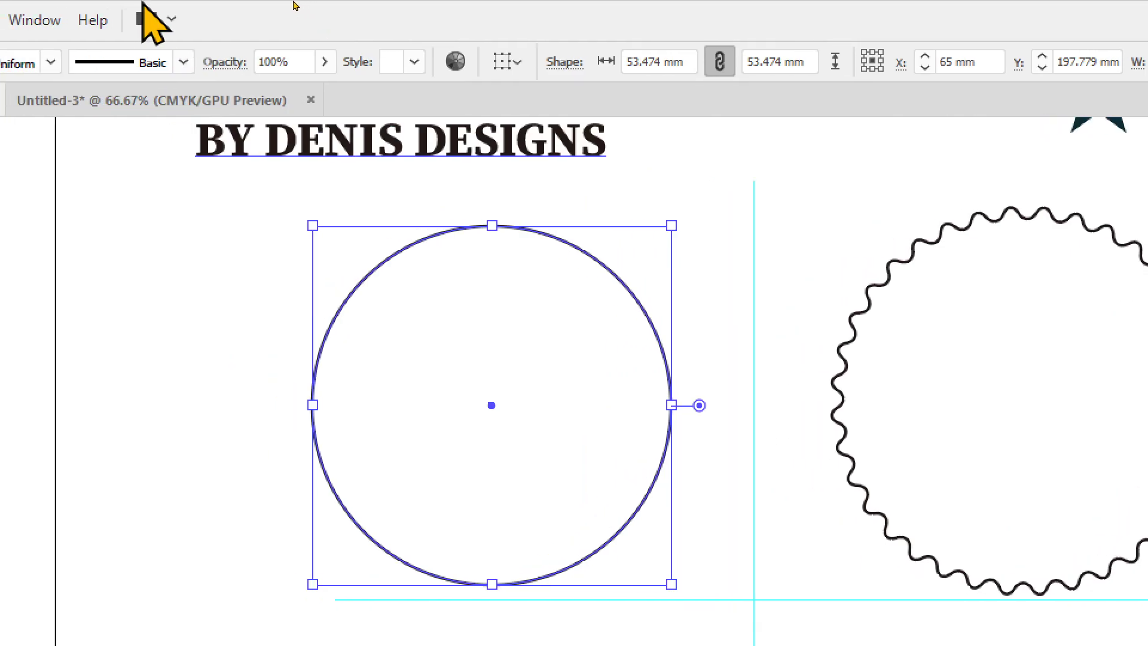
click(138, 21)
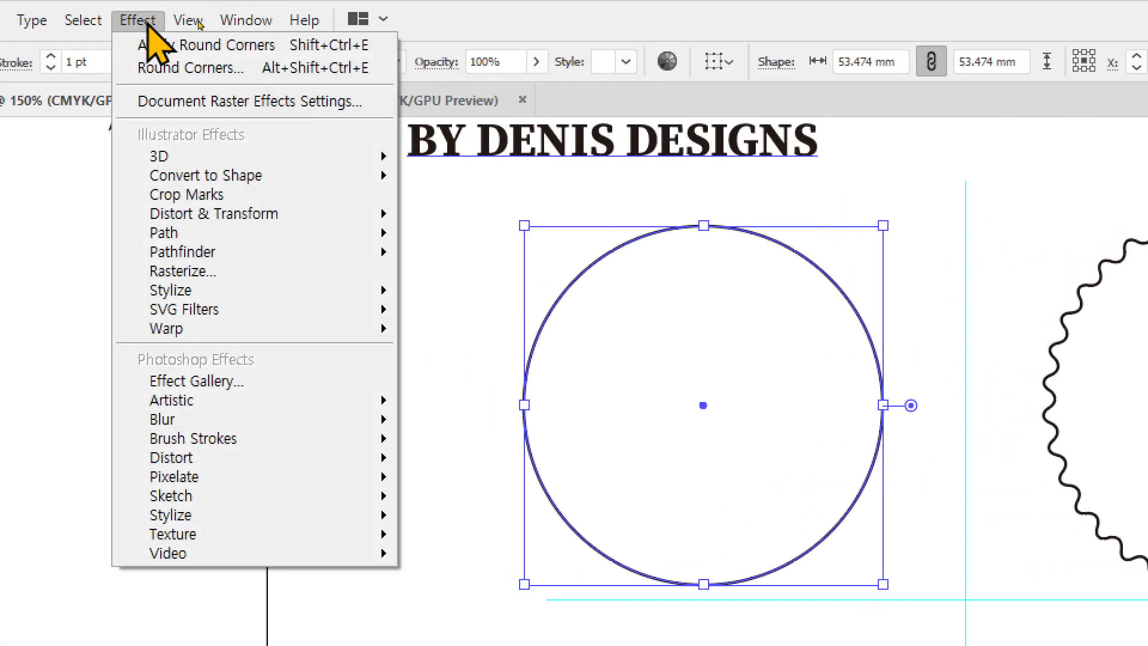
mouse_move(236, 223)
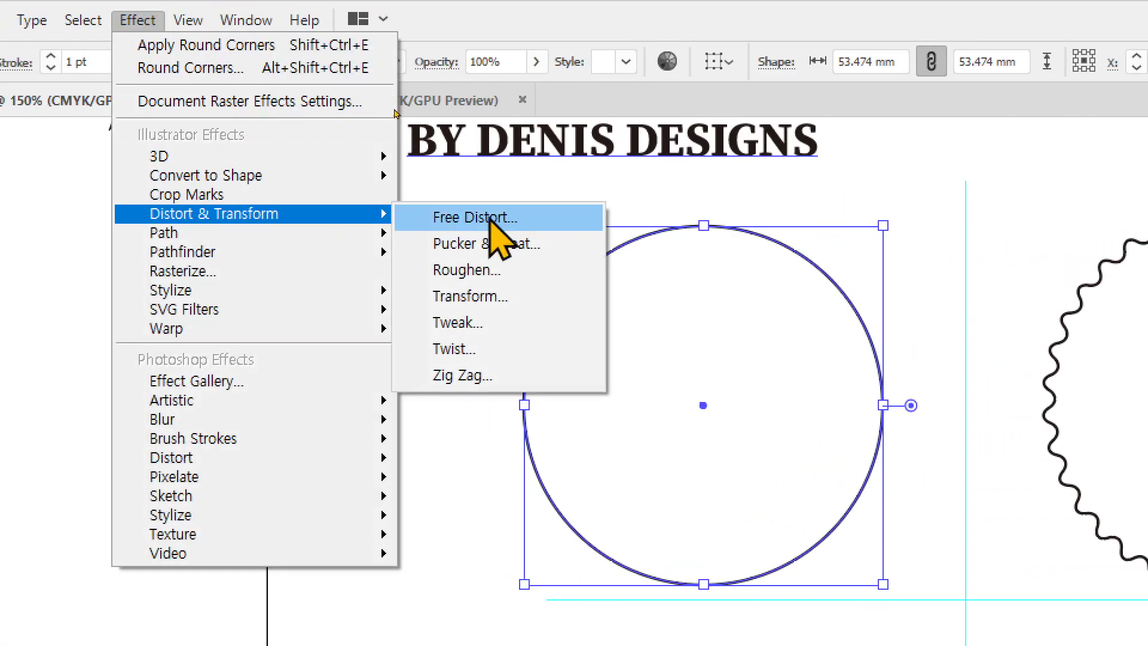
click(578, 375)
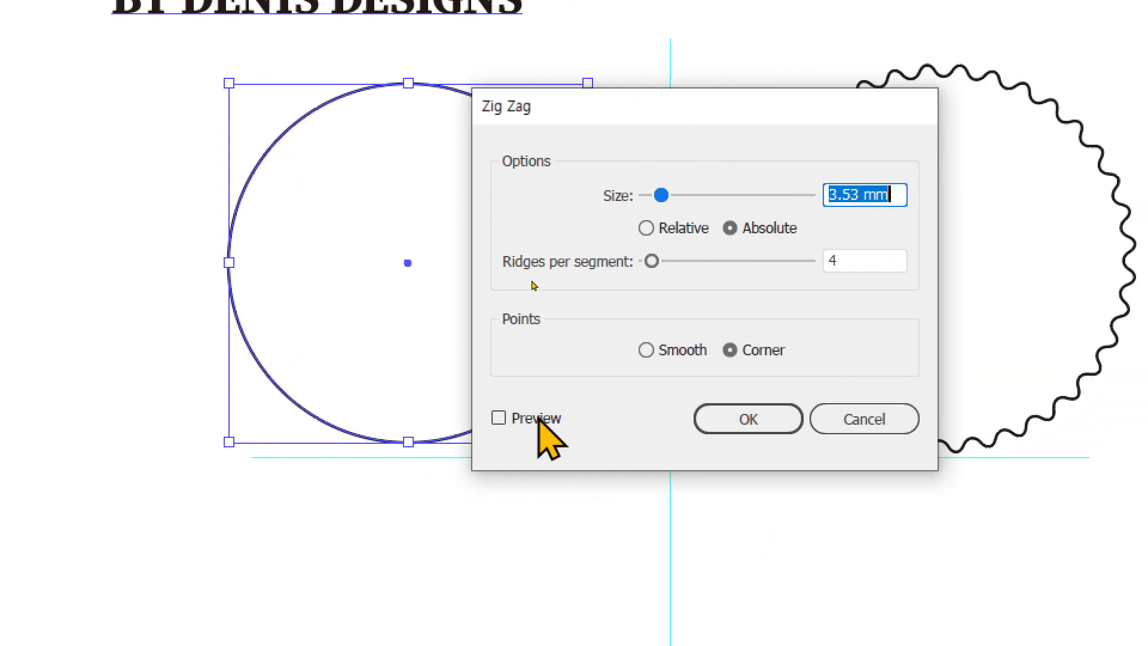
click(708, 431)
drag(641, 123, 658, 171)
click(871, 305)
double_click(871, 305)
text(9)
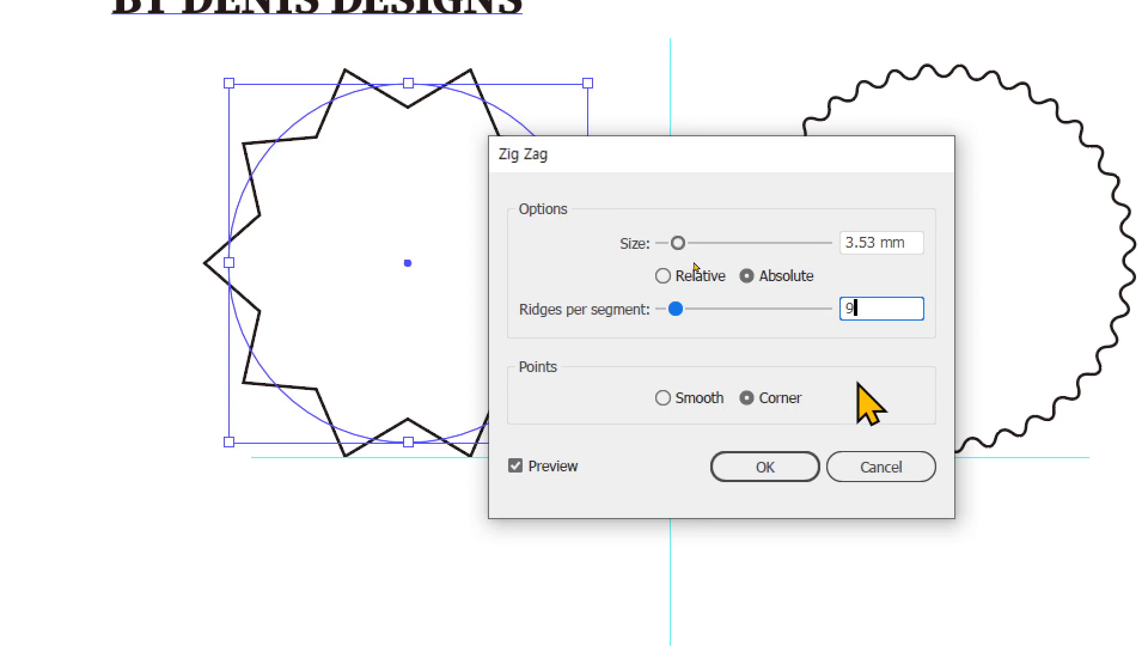
key(Tab)
drag(879, 304, 773, 309)
text(18)
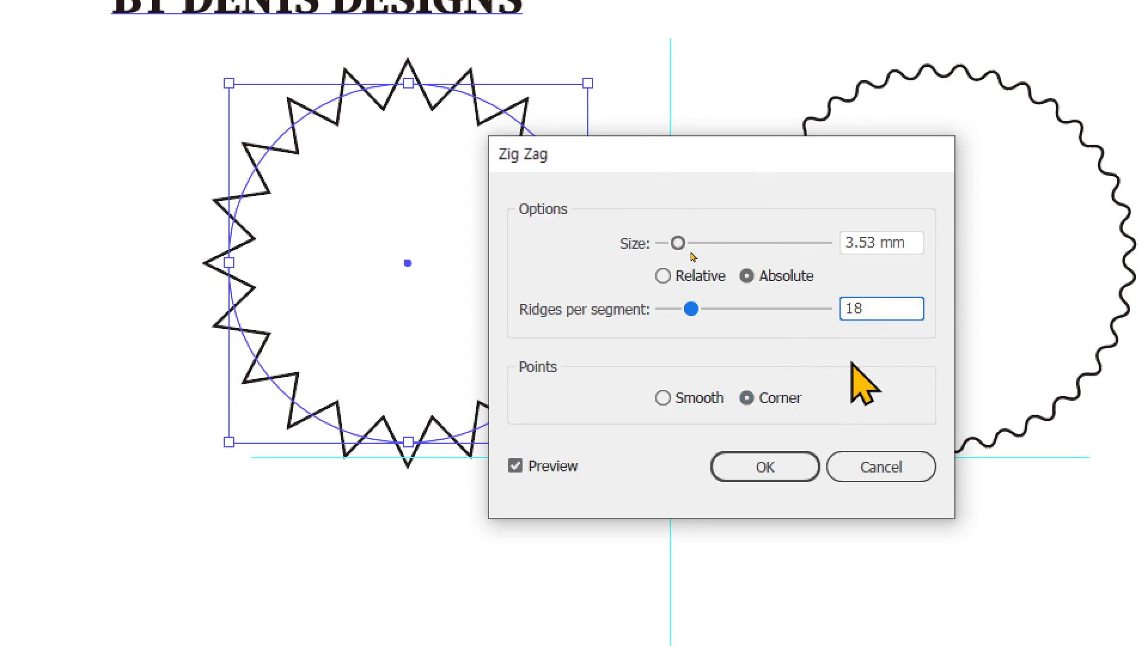
Switch the Zig Zag size to relative and its points to smooth.
drag(677, 243, 669, 242)
click(694, 277)
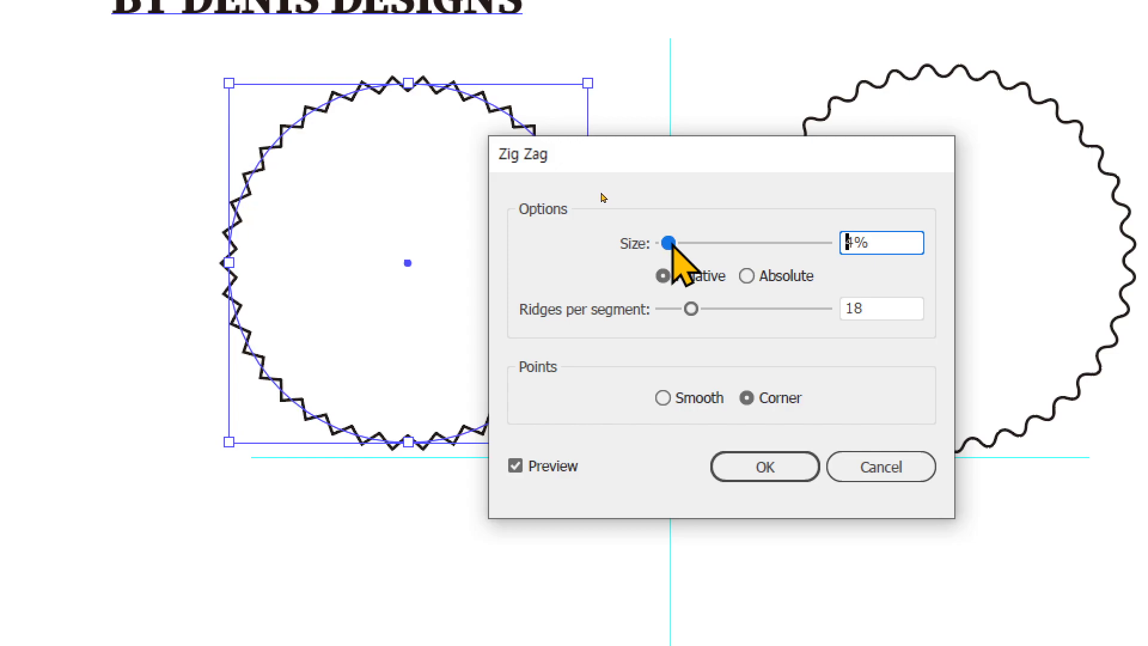
click(704, 399)
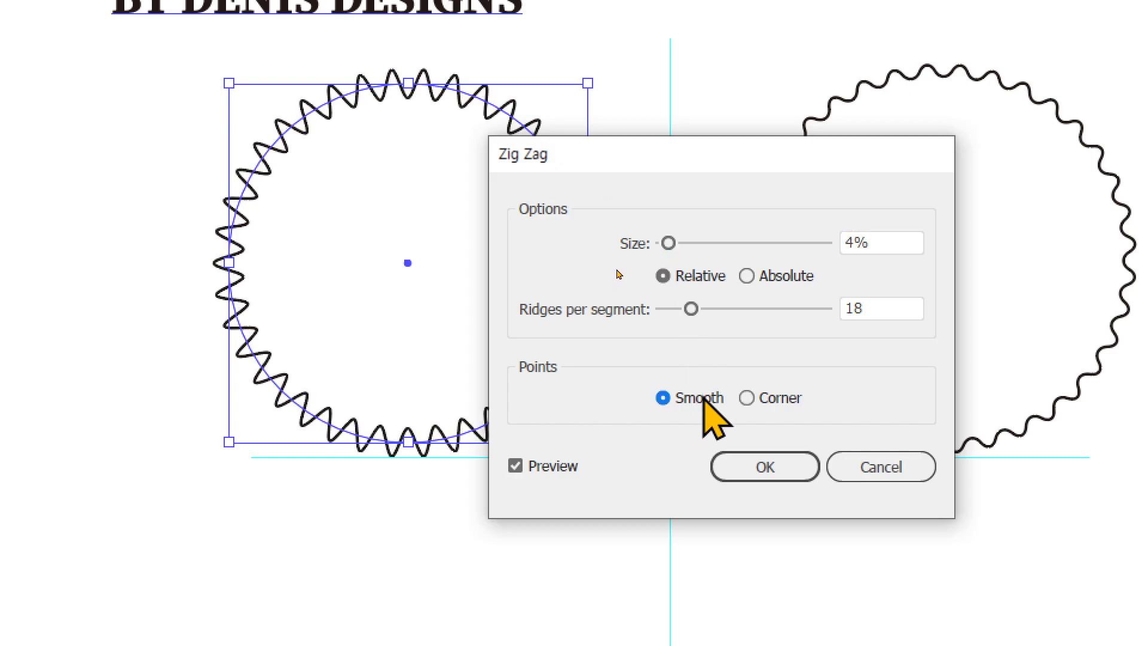
Set the Zig Zag size to 1.5% and apply the effect to the circle.
click(891, 242)
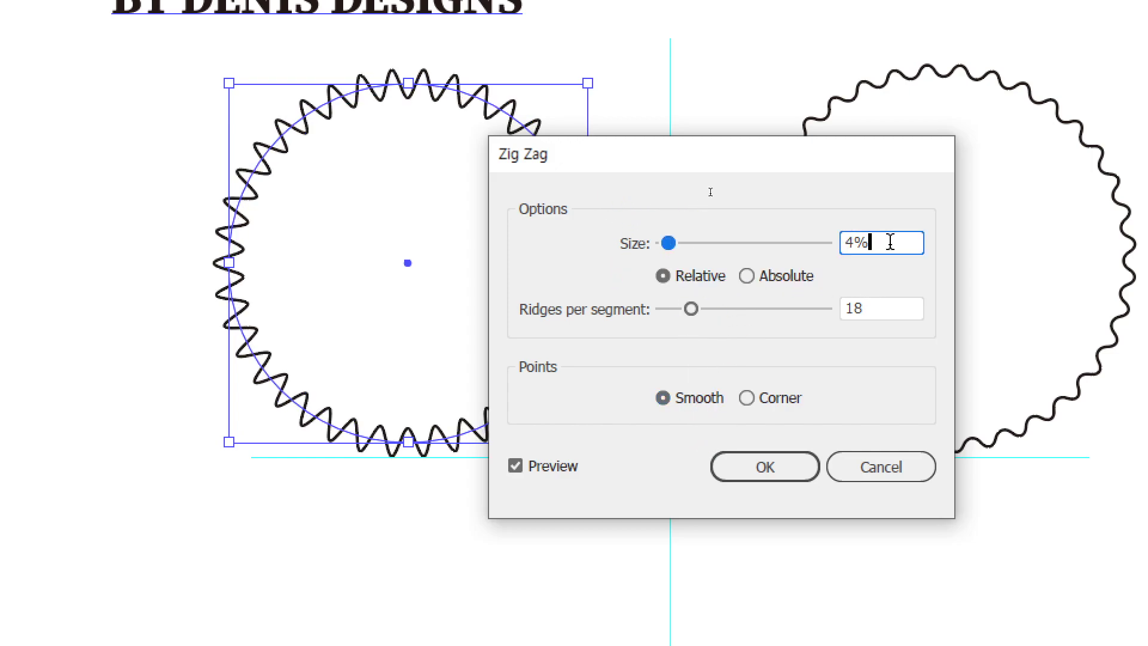
key(Down)
key(Down)
key(Down)
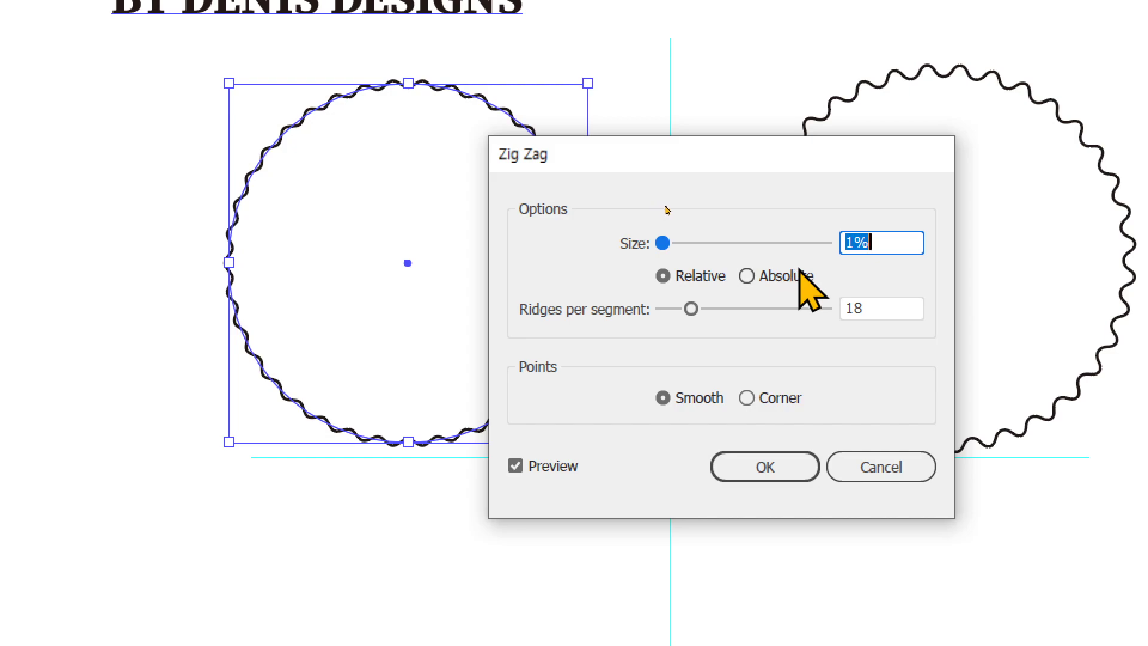
key(Up)
drag(743, 172, 575, 242)
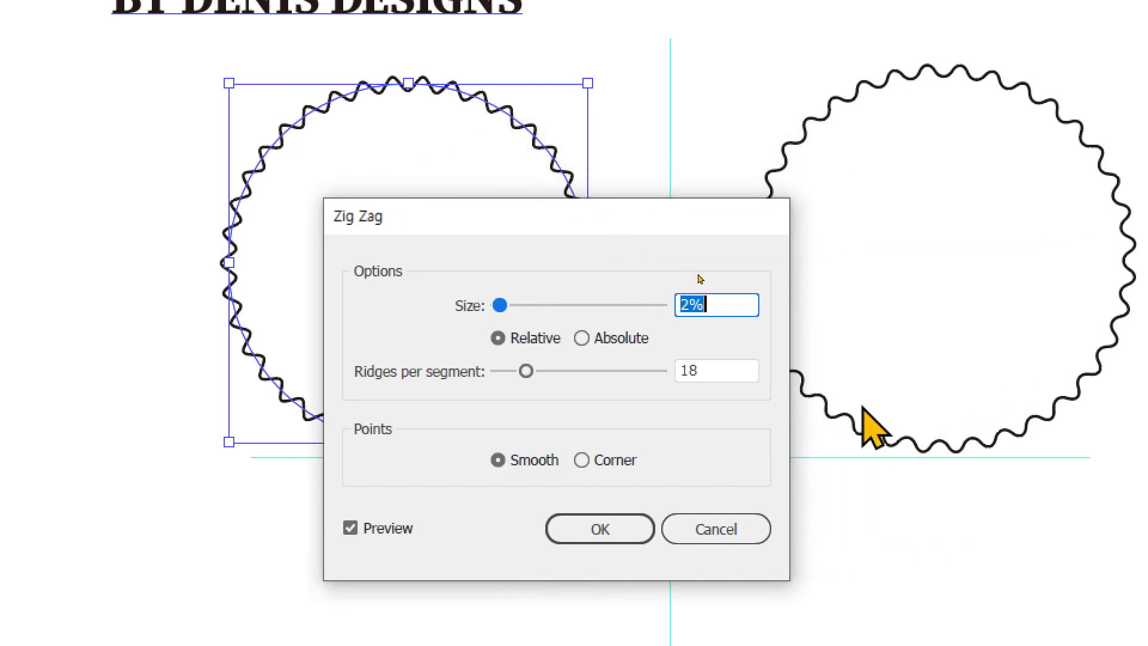
text(1.5)
key(Tab)
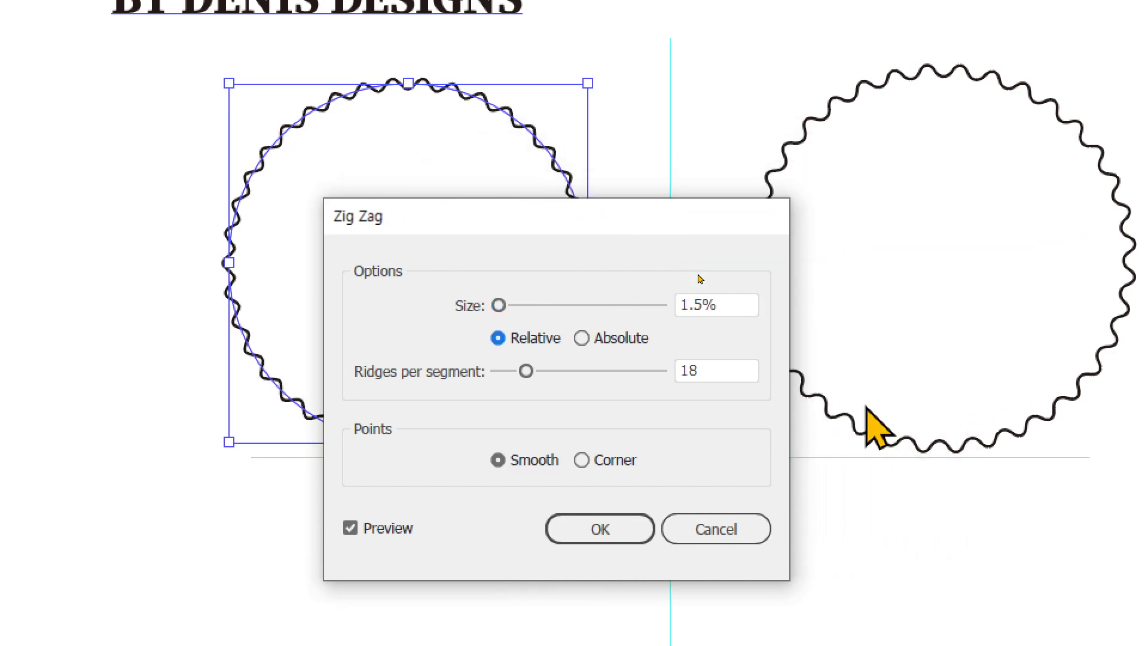
click(620, 529)
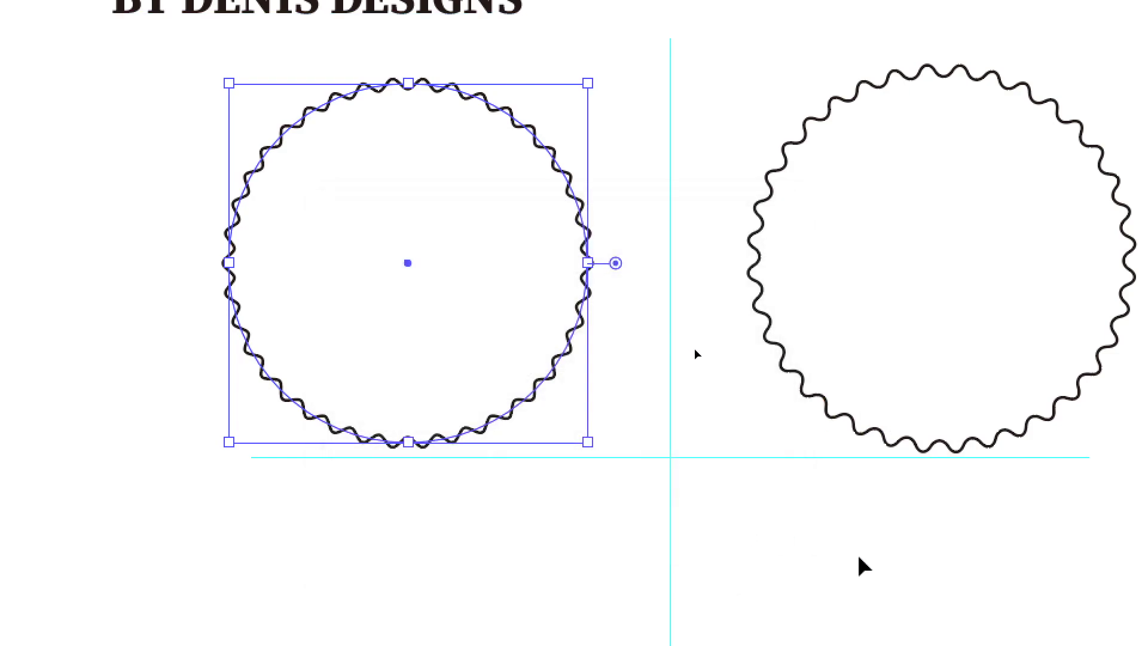
click(859, 555)
Enlarge the zig-zag circle slightly so its size roughly matches the scalloped star.
click(507, 366)
drag(409, 435, 411, 449)
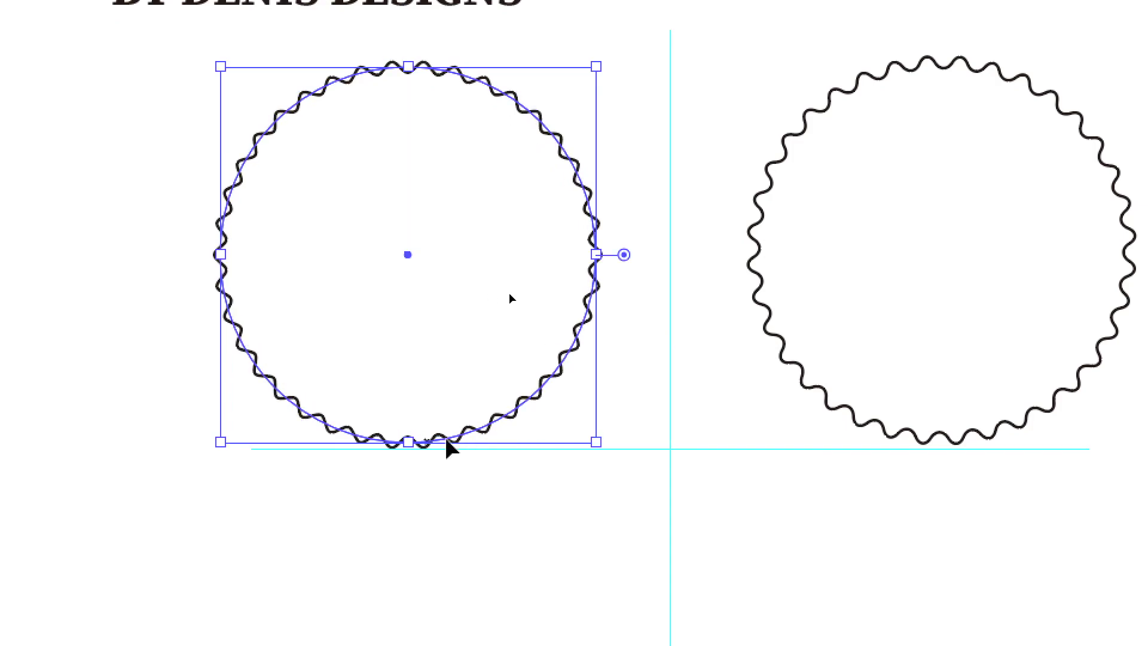
click(894, 561)
Compare the underlying paths of both scalloped shapes in outline view, then return to preview.
drag(797, 530, 653, 543)
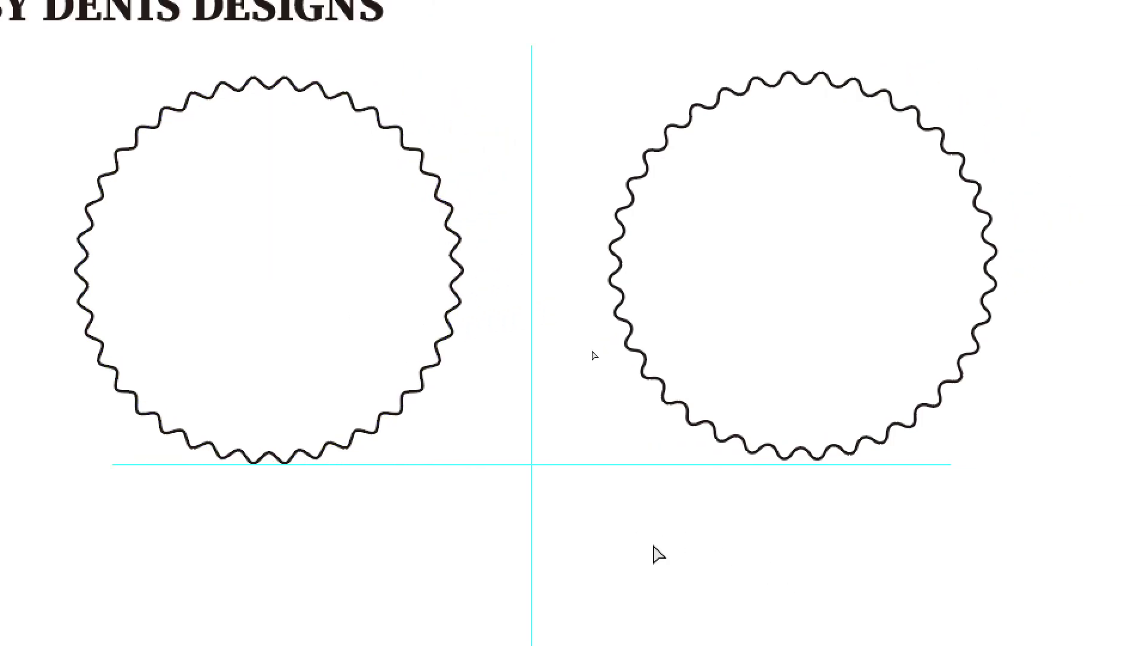
key(ctrl+y)
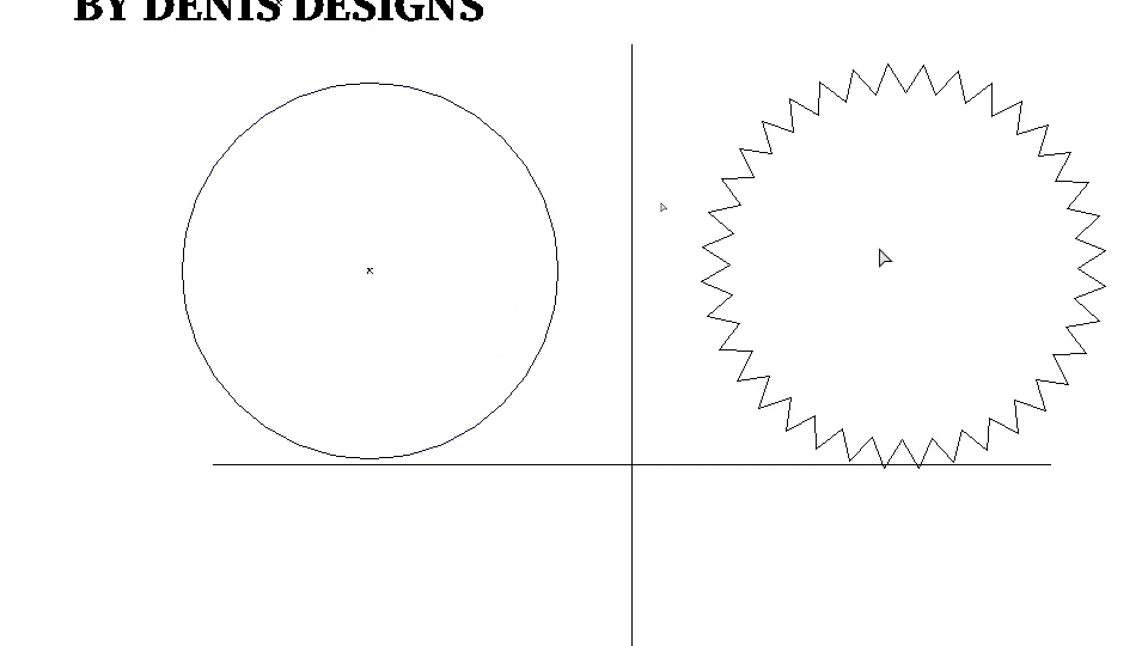
key(ctrl+y)
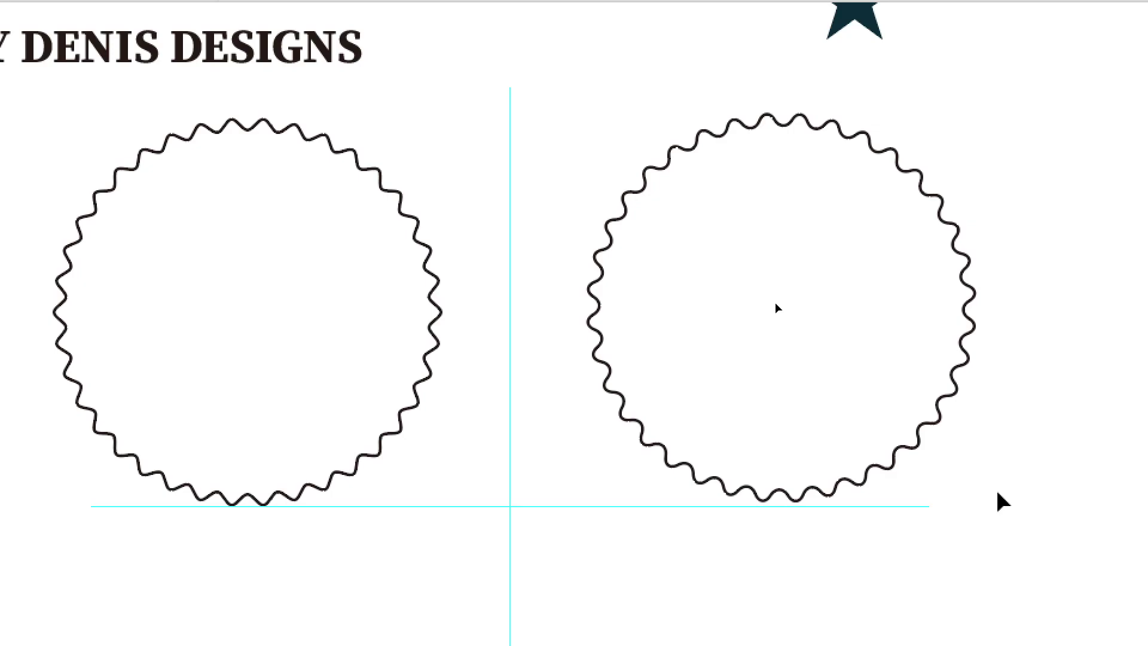
Create a concentric, scaled-down copy of the zig-zag circle, about 44.9 mm across, inside the original.
click(333, 323)
key(space)
drag(342, 328, 566, 346)
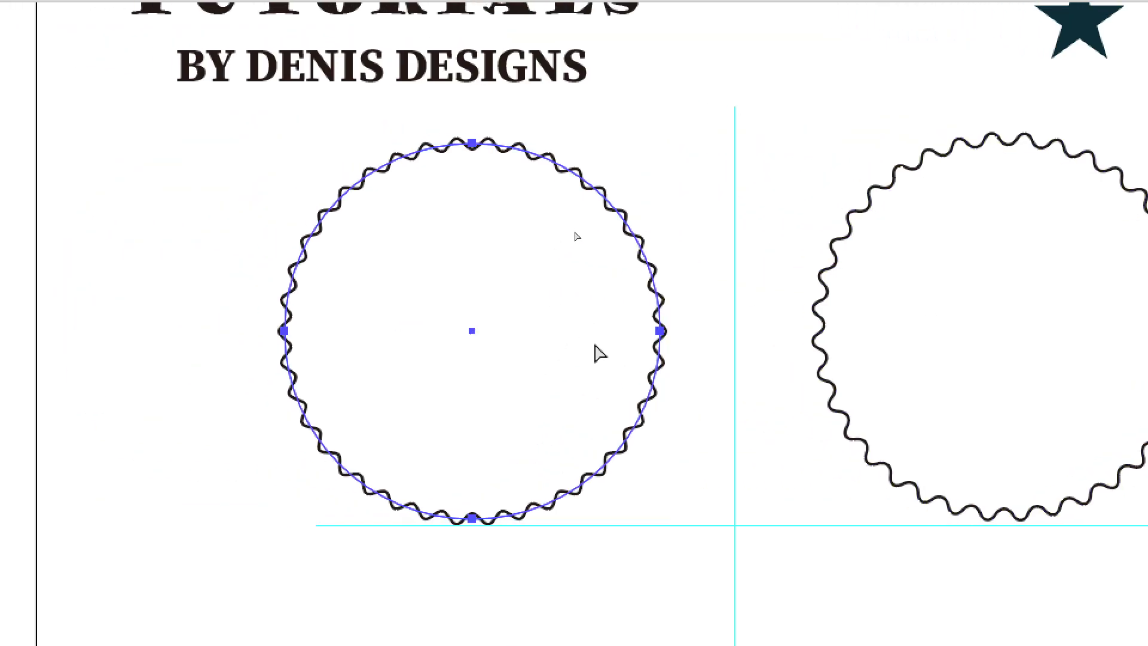
key(v)
mouse_move(663, 145)
mouse_down()
mouse_move(605, 198)
mouse_move(624, 180)
mouse_up()
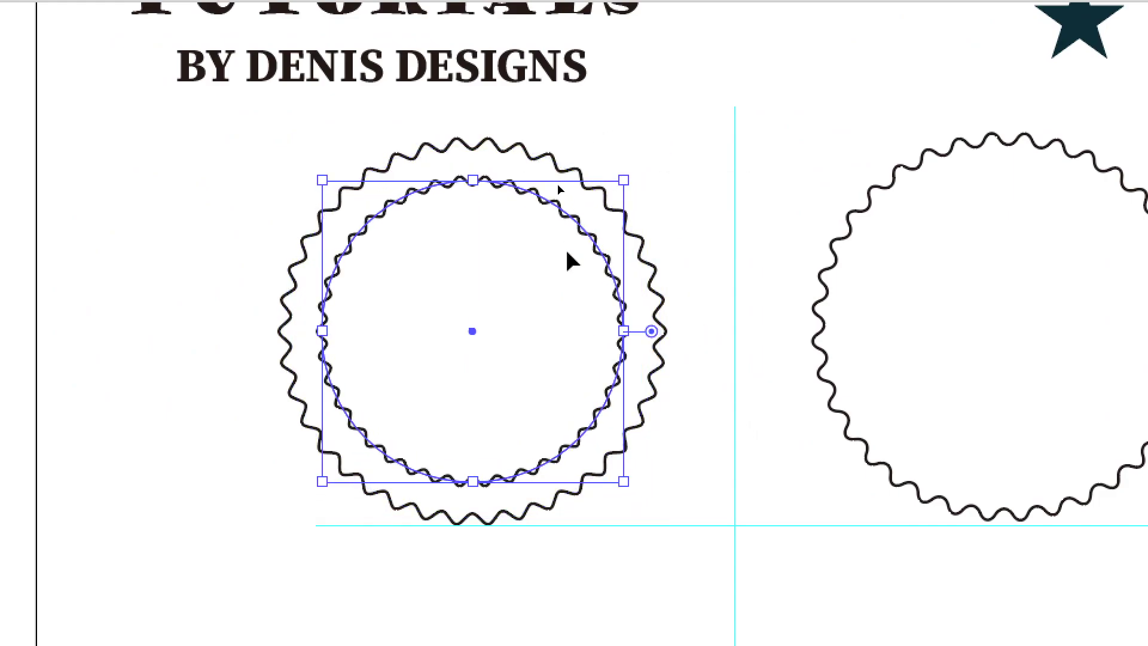
key(a)
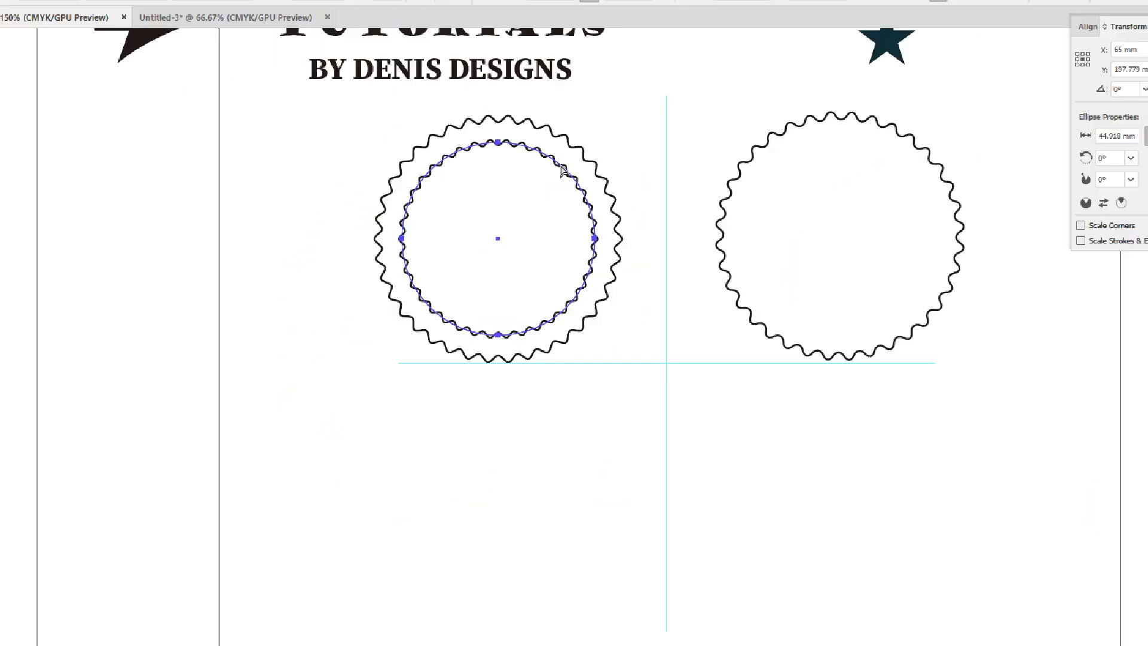
key(v)
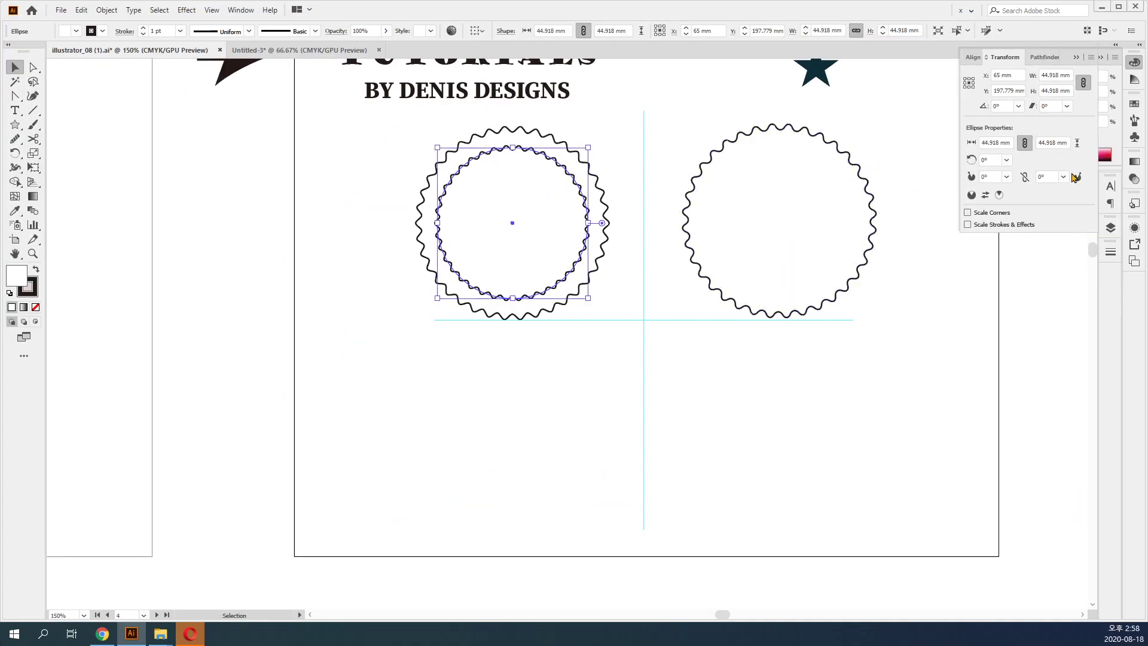
Remove the Zig Zag effect from the inner circle's appearance.
click(1135, 65)
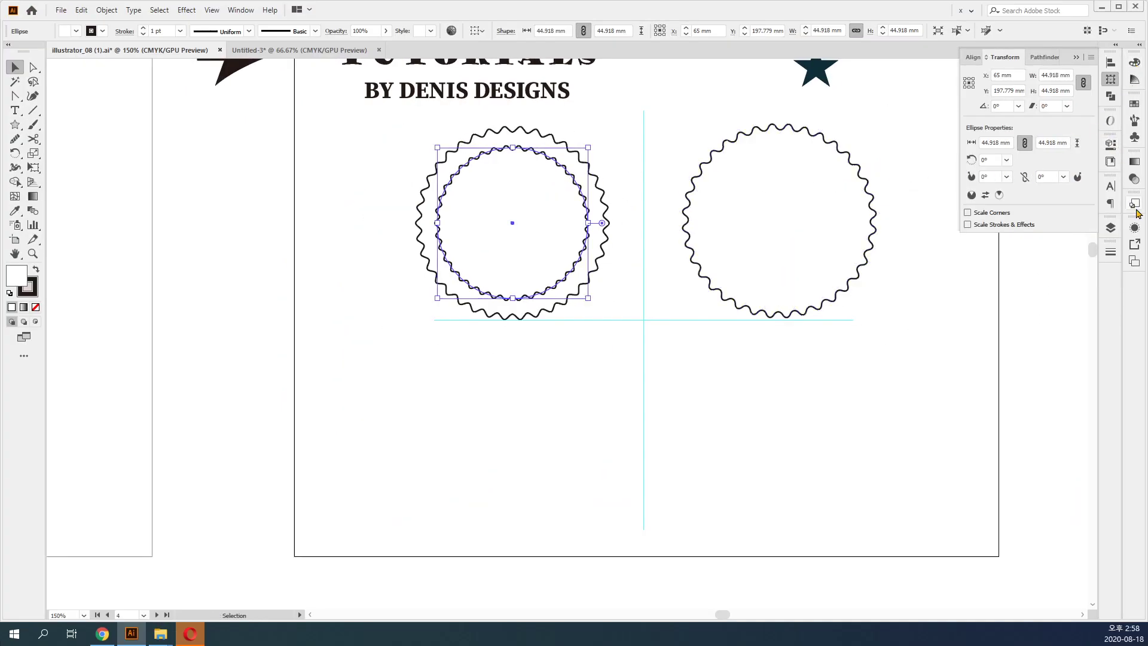
click(1135, 228)
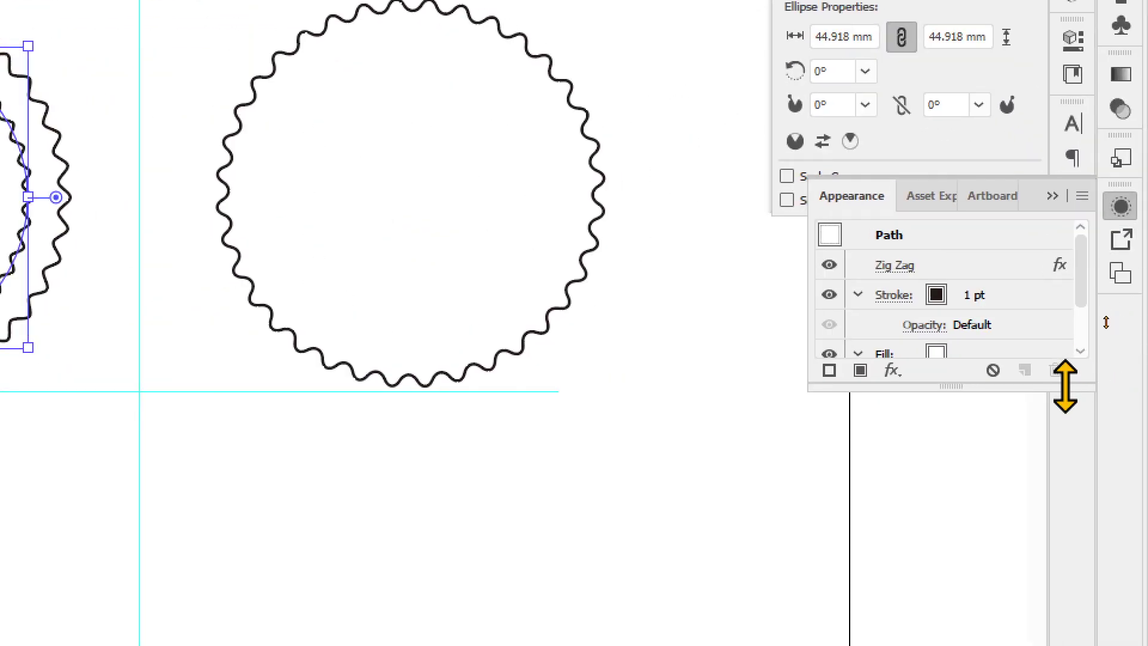
drag(1065, 385, 1066, 550)
mouse_move(1038, 259)
mouse_down()
mouse_move(1038, 487)
mouse_move(1056, 549)
mouse_up()
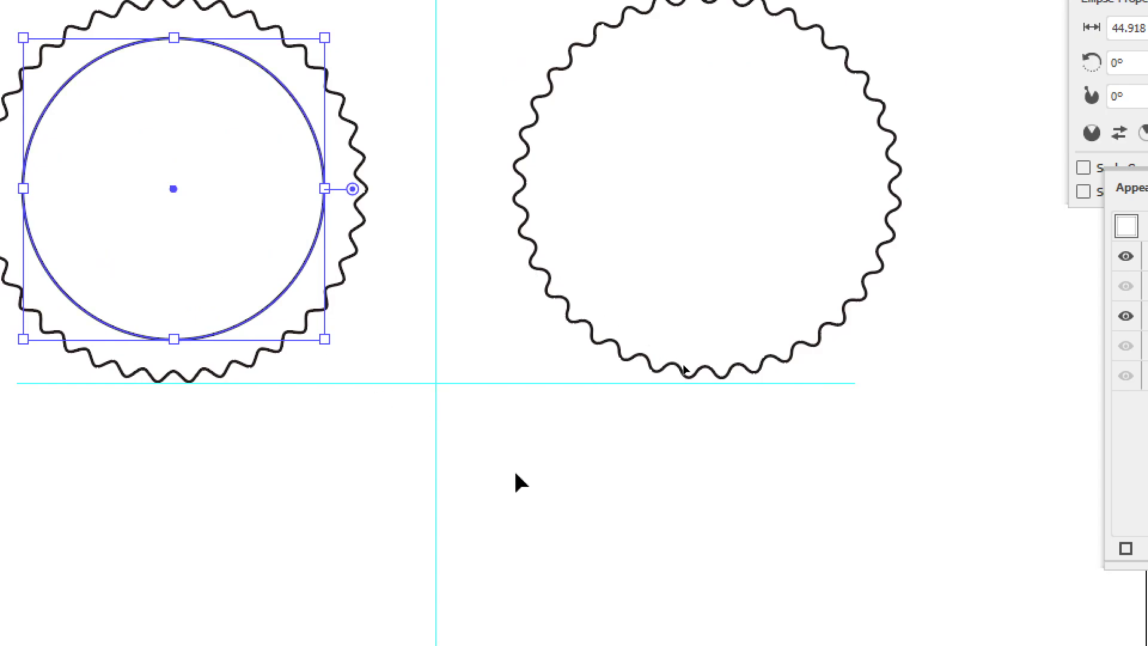
Examine the scalloped star's underlying path in outline view and its appearance attributes.
click(717, 307)
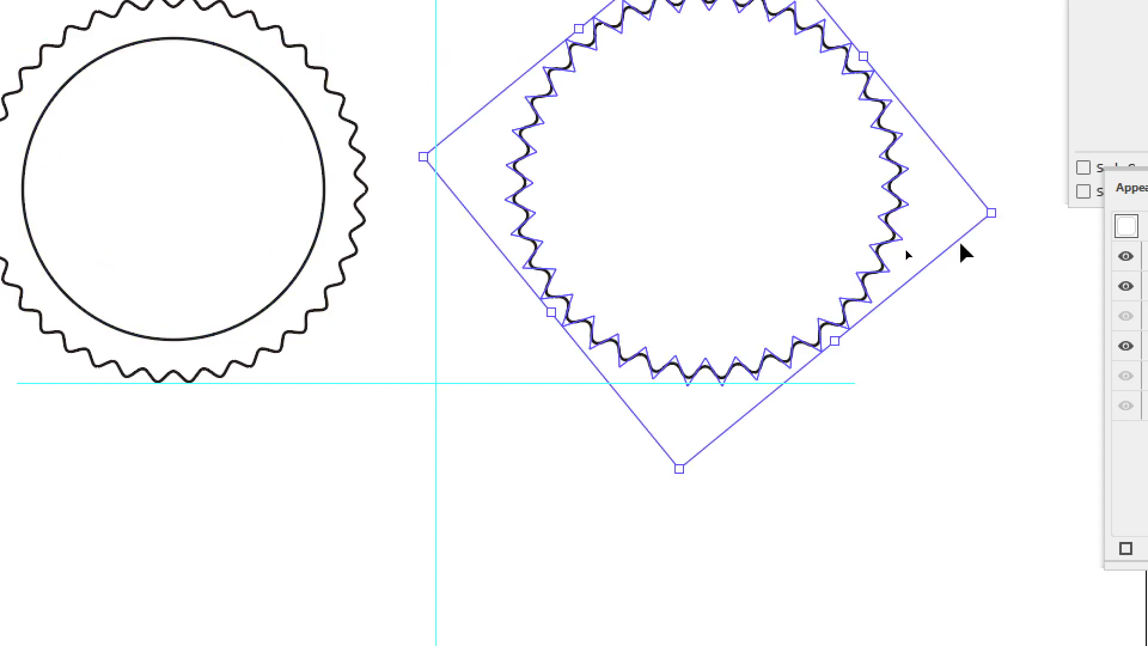
key(a)
key(ctrl+y)
key(ctrl+y)
key(v)
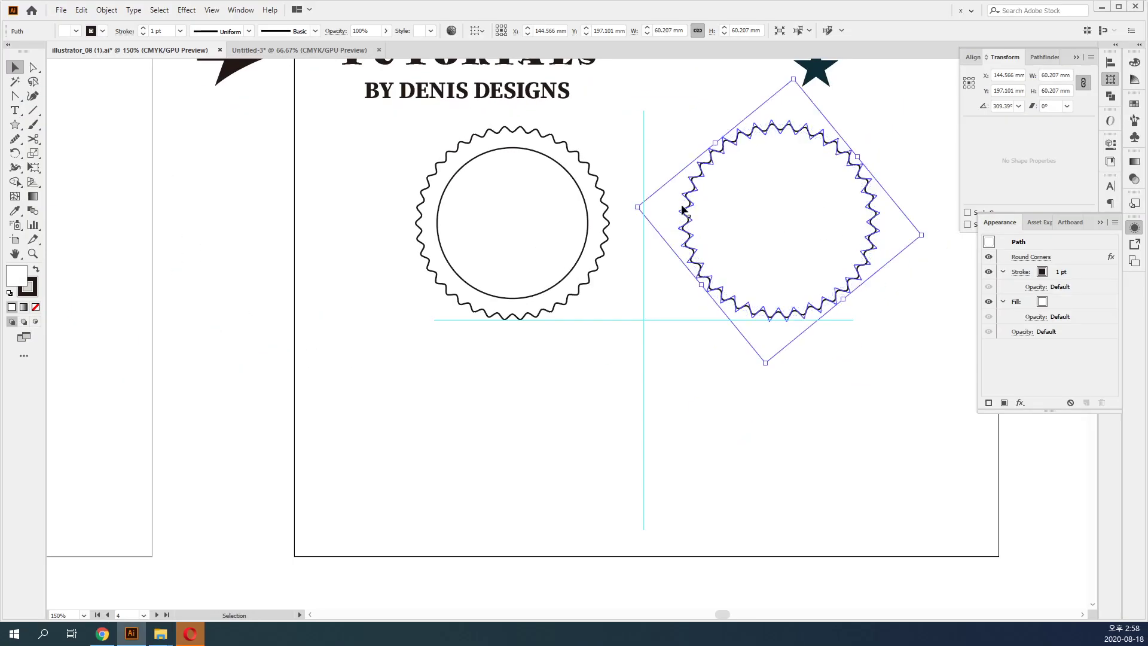
Draw a circle about 43.9 mm across, centred inside the scalloped star.
drag(17, 124, 64, 153)
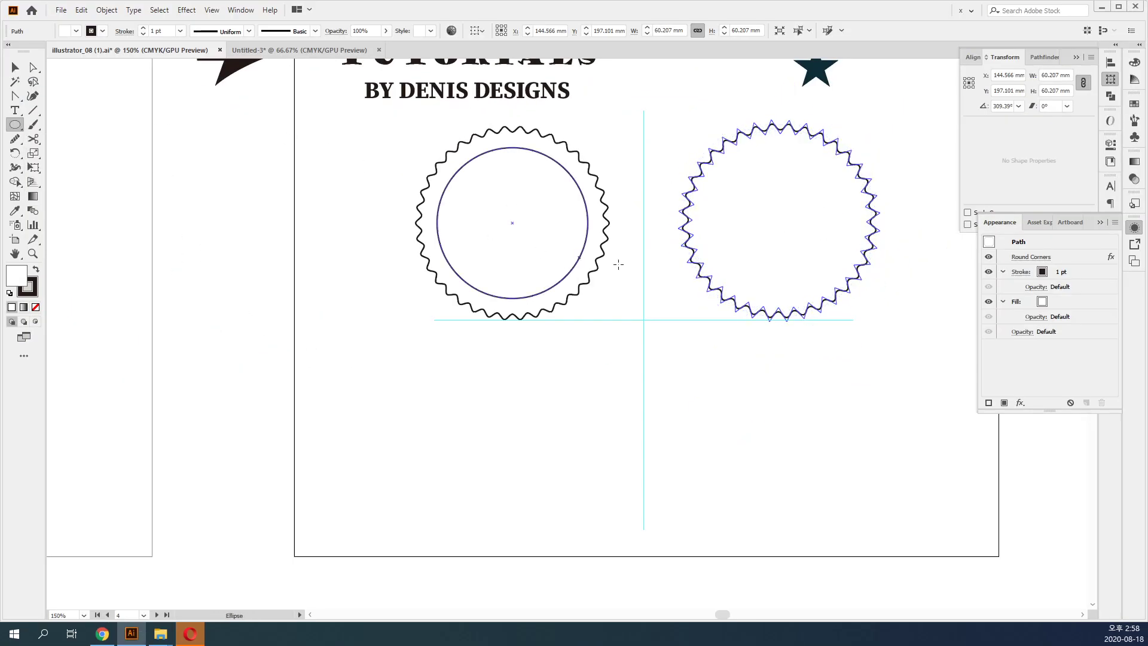
drag(780, 221, 852, 272)
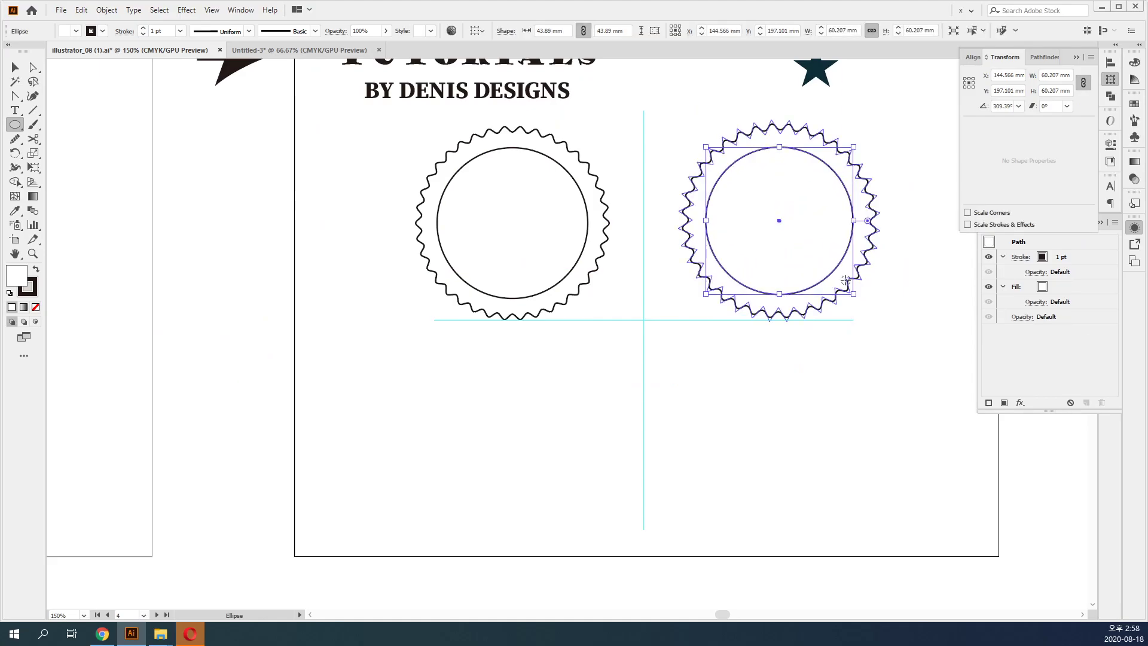
Delete the scalloped star badge together with its inner circle.
key(v)
click(863, 356)
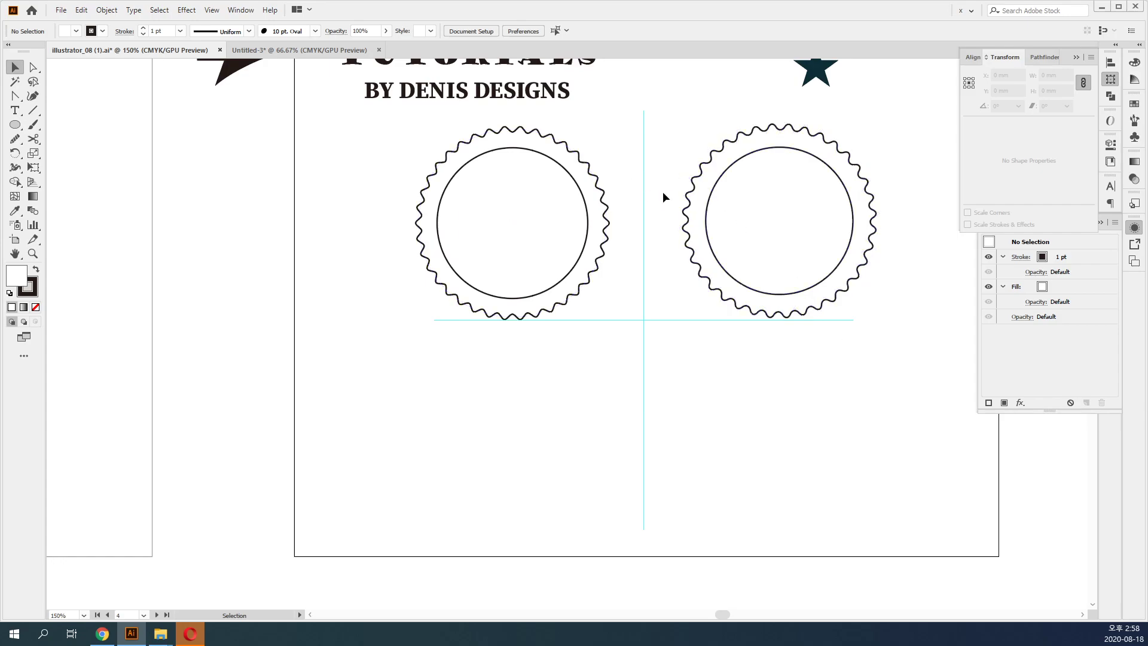
drag(641, 139, 545, 364)
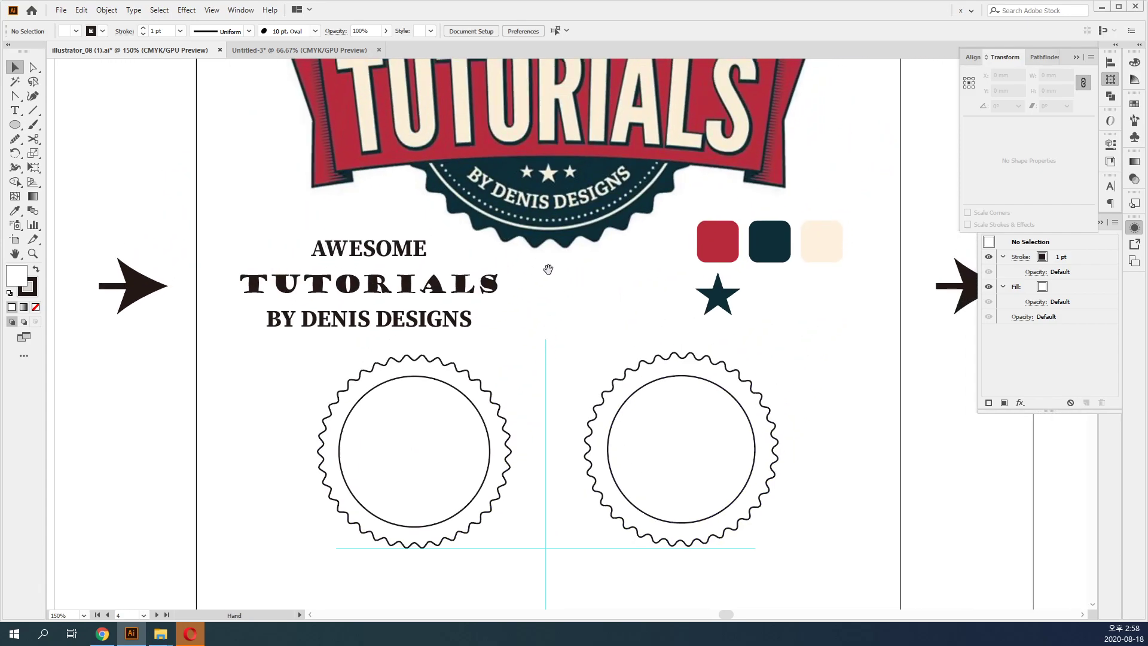
click(634, 389)
key(Delete)
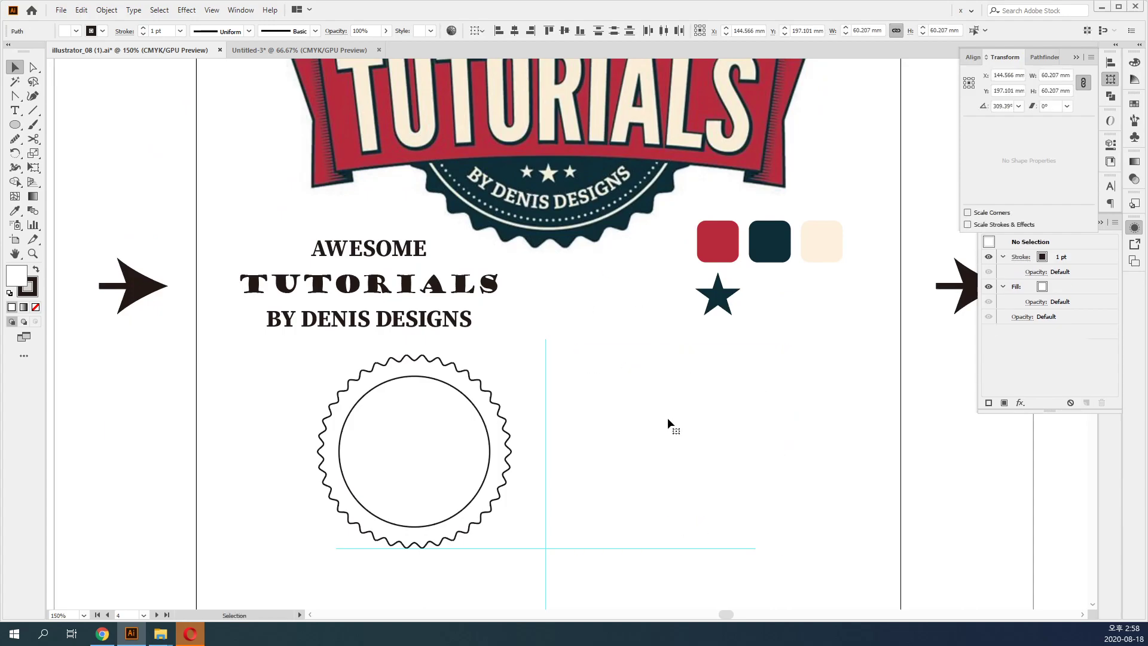
Centre the remaining zig-zag badge on the guide intersection and scale it up until its outer circle is about 89.3 mm across.
click(507, 459)
drag(674, 443, 614, 299)
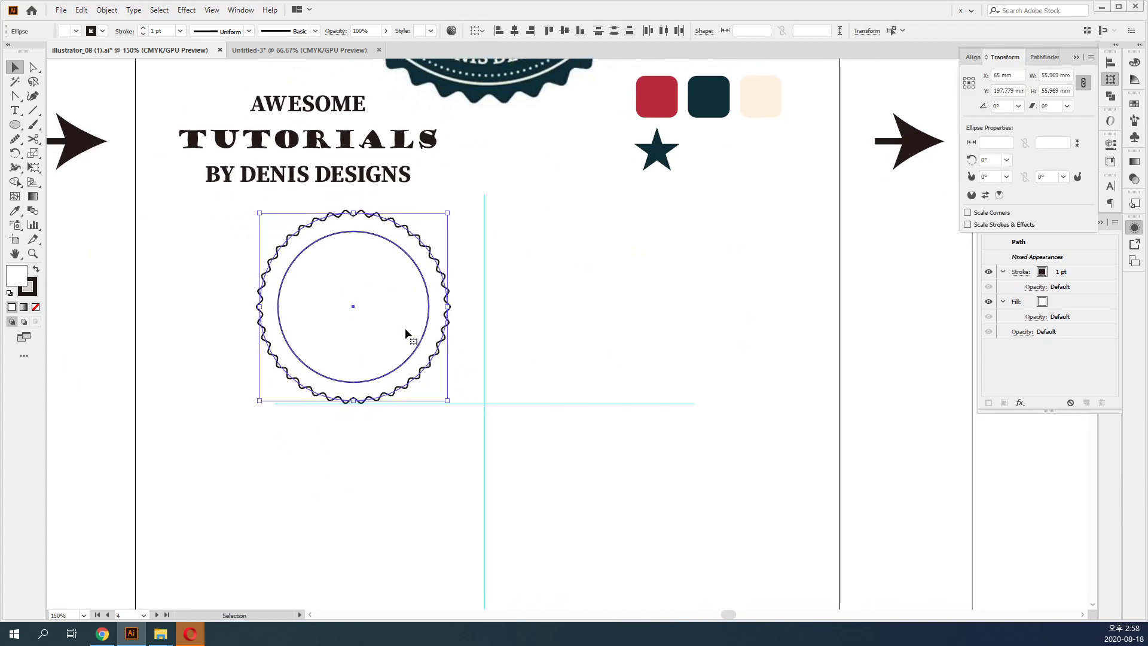
drag(353, 307, 483, 403)
click(774, 424)
drag(748, 428, 787, 343)
click(595, 412)
mouse_move(616, 414)
mouse_down()
mouse_move(705, 466)
mouse_move(673, 469)
mouse_up()
click(669, 438)
Expand the appearance of the outer zig-zag circle and check the resulting path in outline view.
click(628, 428)
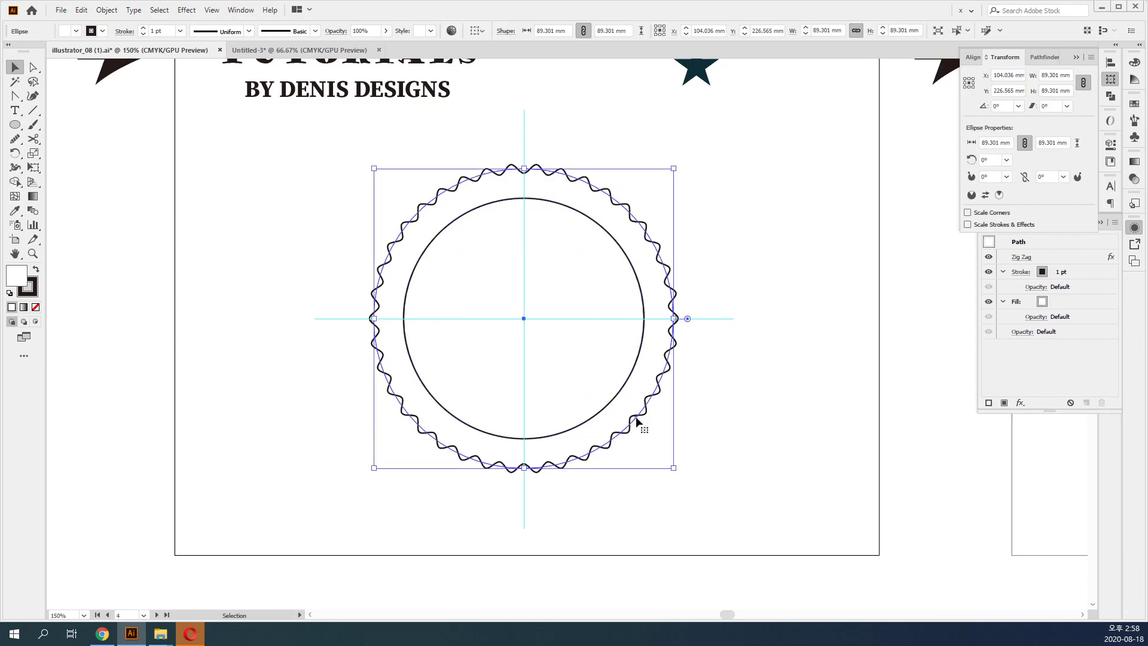
click(107, 10)
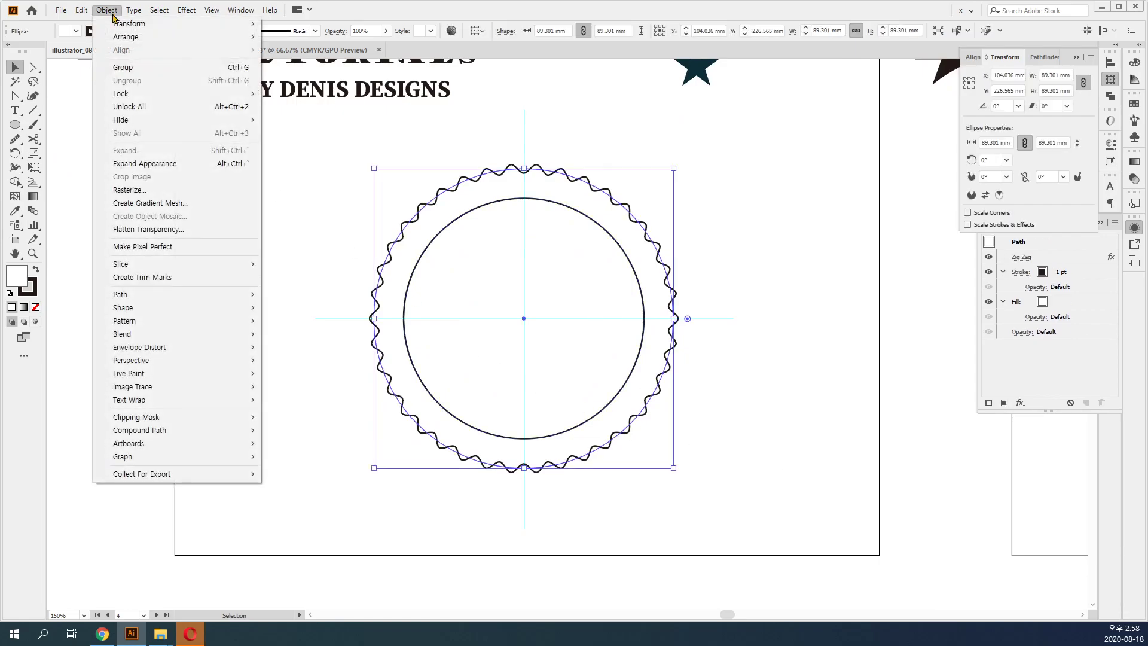
click(176, 169)
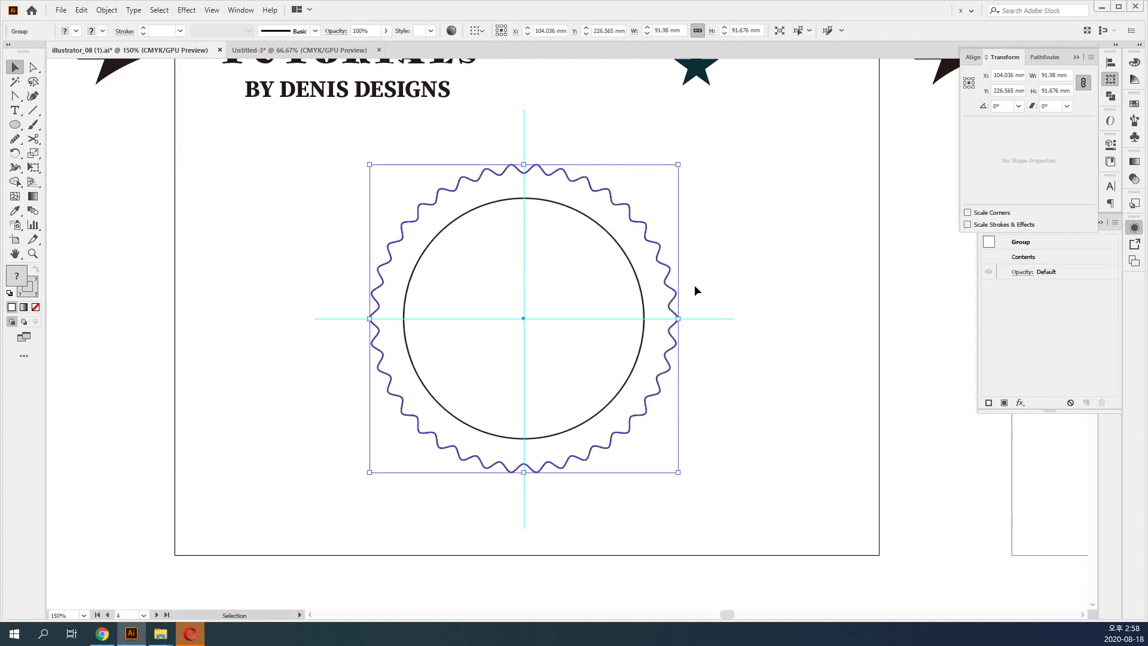
key(ctrl+y)
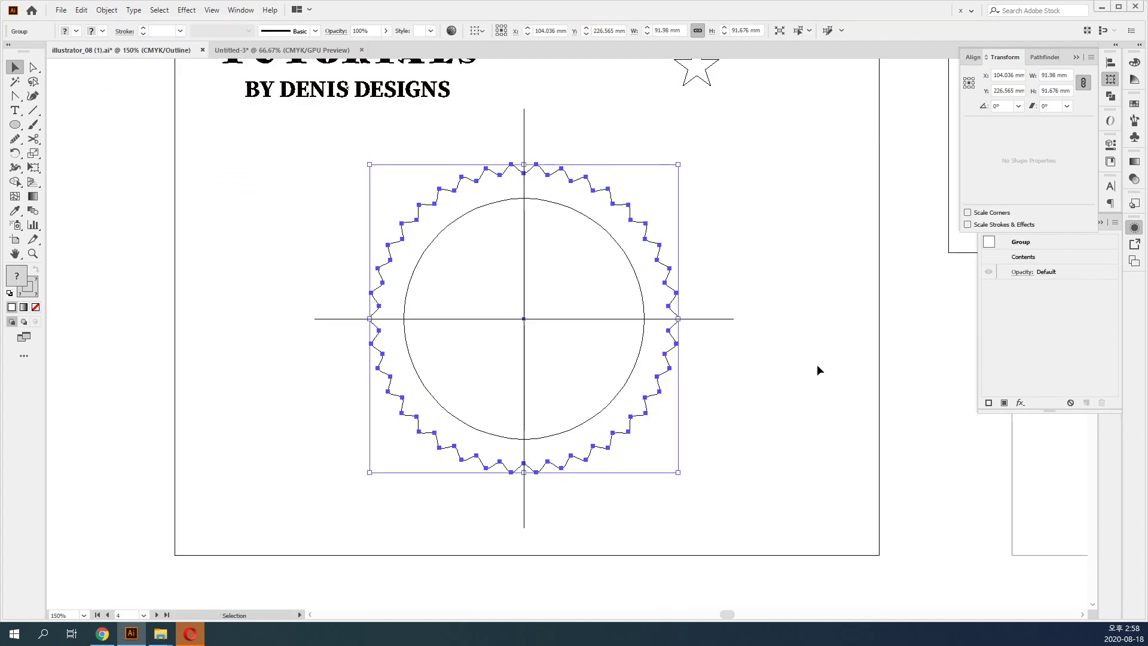
key(ctrl+y)
key(ctrl+z)
Enlarge the inner circle about its centre to about 75.7 mm across.
click(817, 365)
click(615, 401)
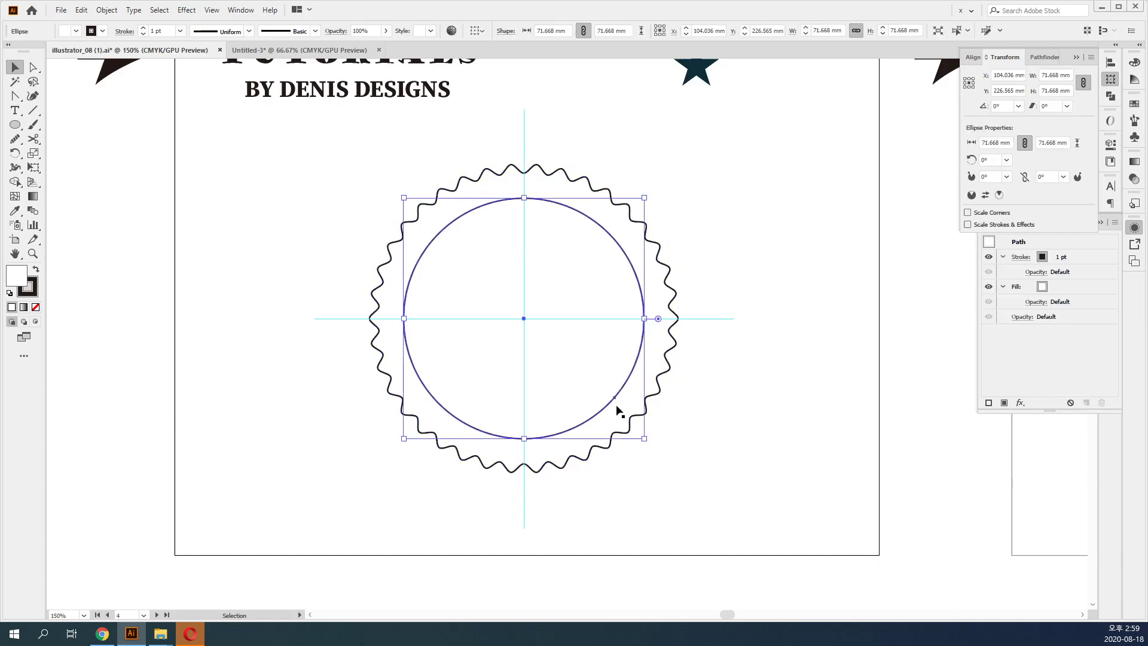
drag(648, 443, 655, 441)
click(764, 443)
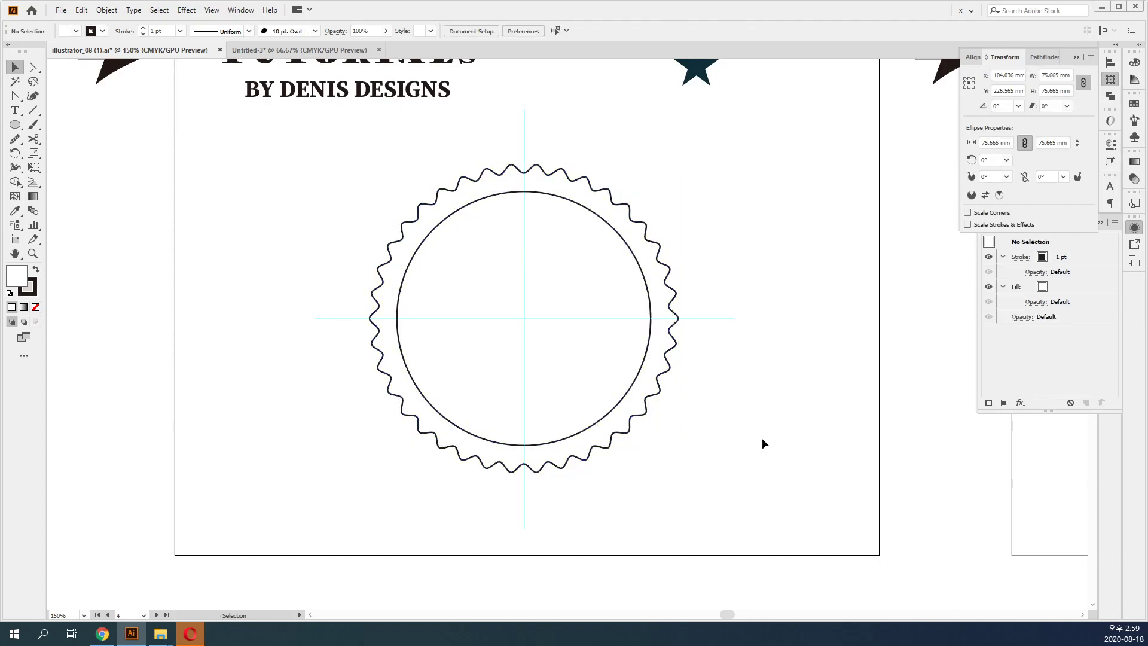
Paste a copy of the inner circle in front and scale it concentrically to about 70.3 mm across.
key(ctrl+minus)
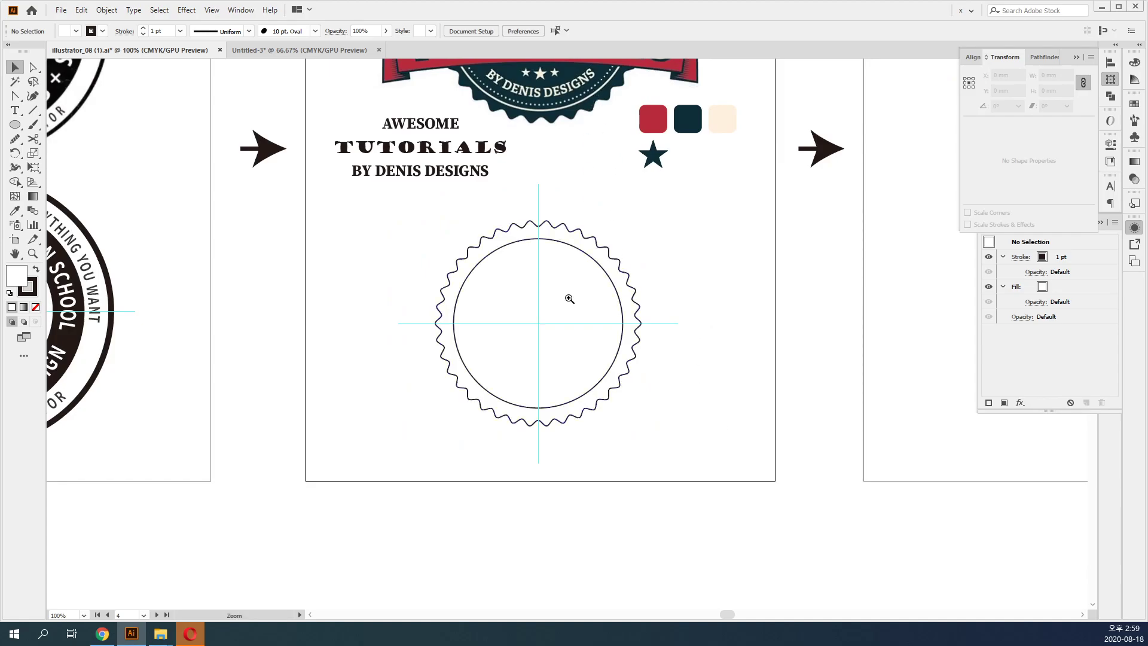
ctrl+click(564, 272)
ctrl+click(598, 415)
drag(577, 385, 692, 256)
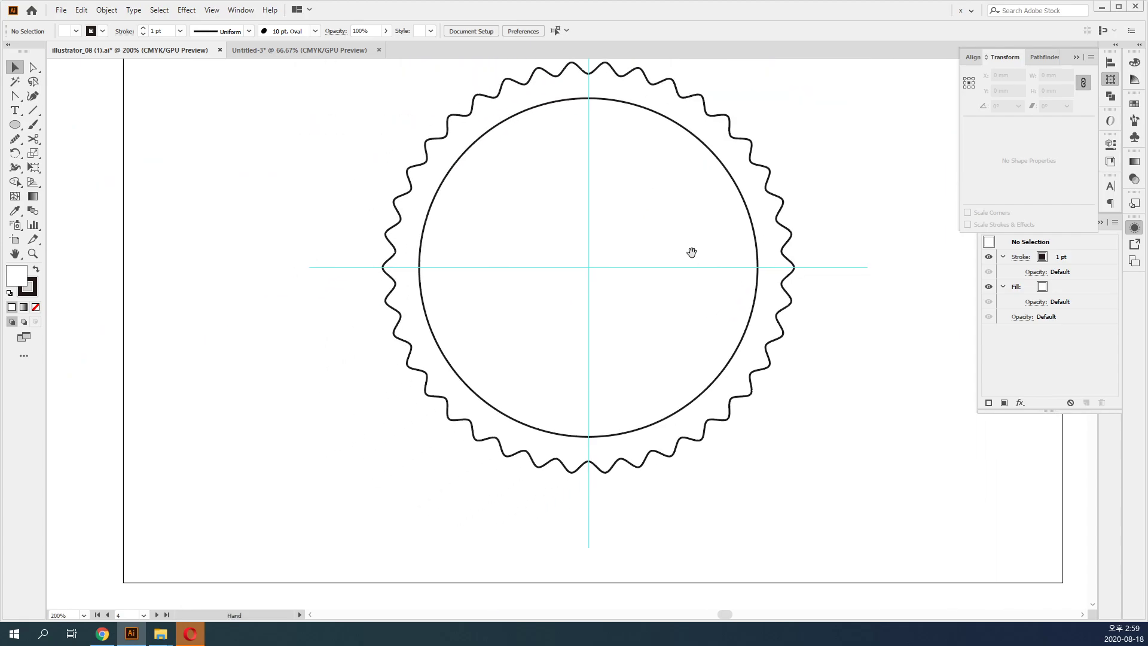
click(728, 181)
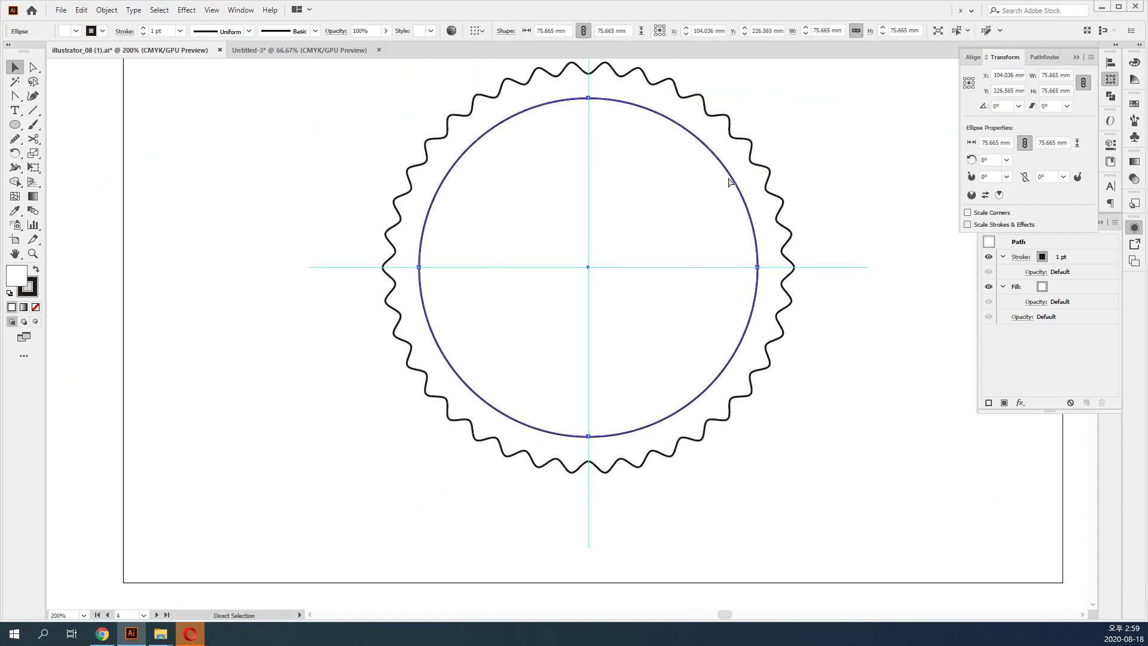
key(ctrl+c)
click(855, 391)
key(ctrl+f)
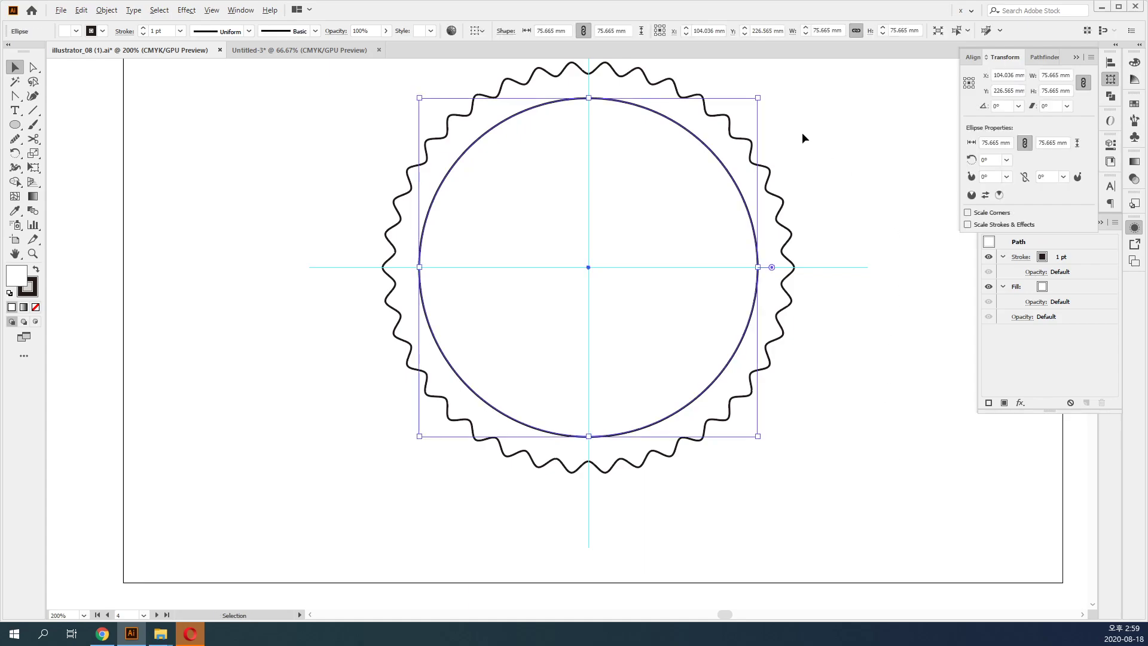
drag(759, 99, 745, 112)
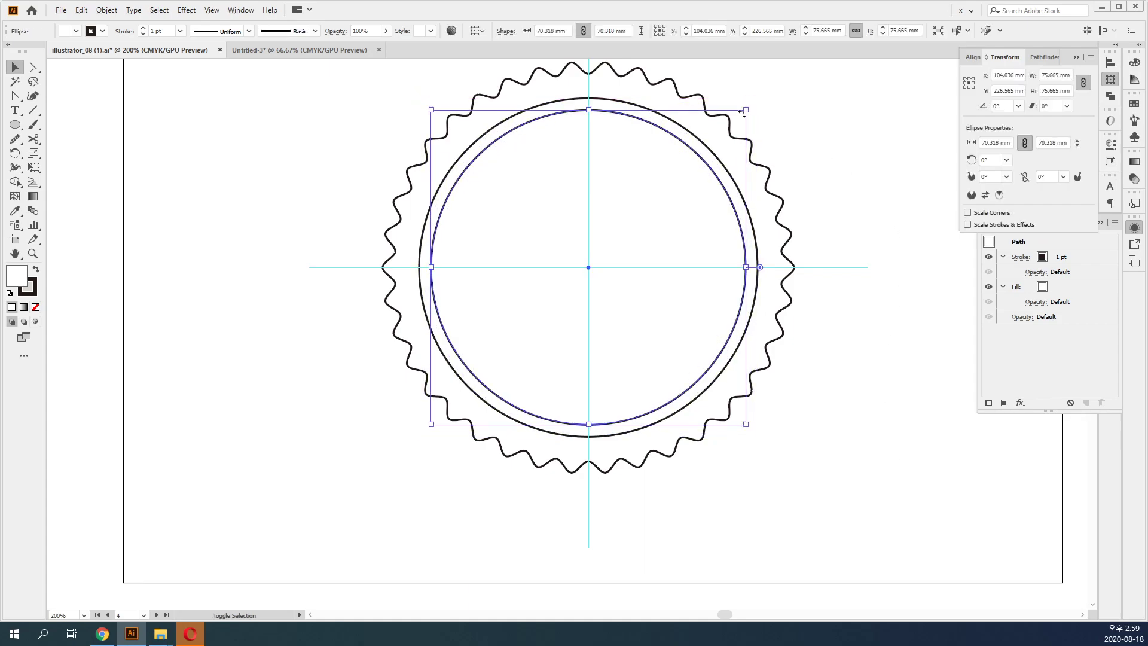
Make the smallest circle's stroke dotted, with a 4 pt weight, round caps, a 0 pt dash and a 30 pt gap.
click(1133, 230)
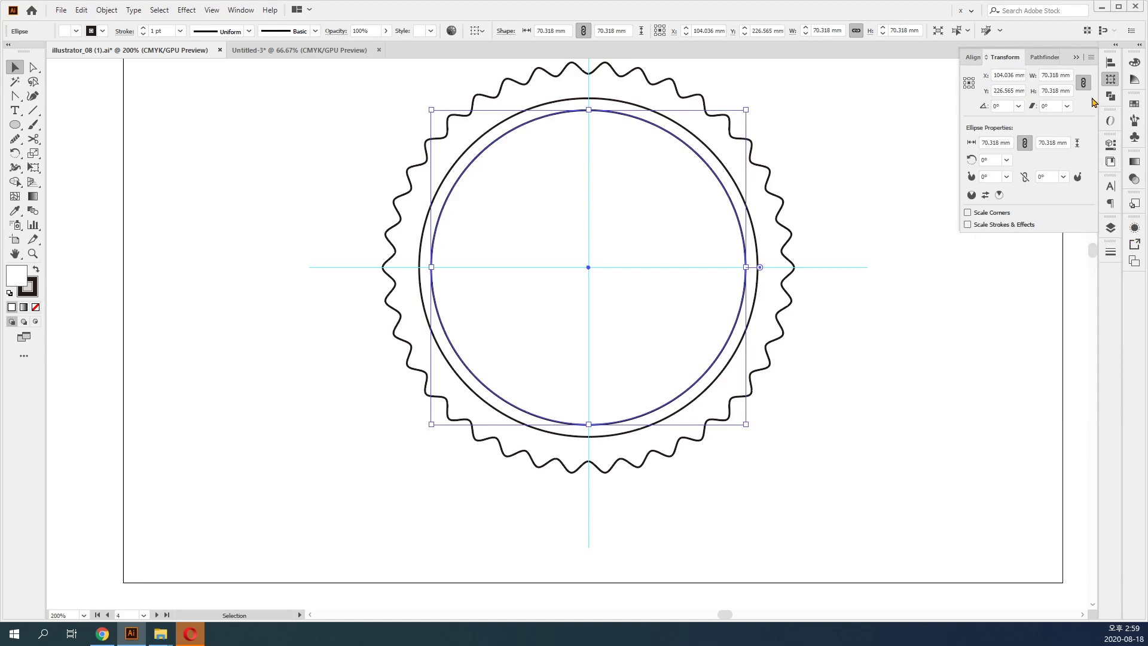
click(1107, 85)
mouse_move(1111, 251)
mouse_down()
mouse_move(871, 200)
mouse_move(872, 187)
mouse_up()
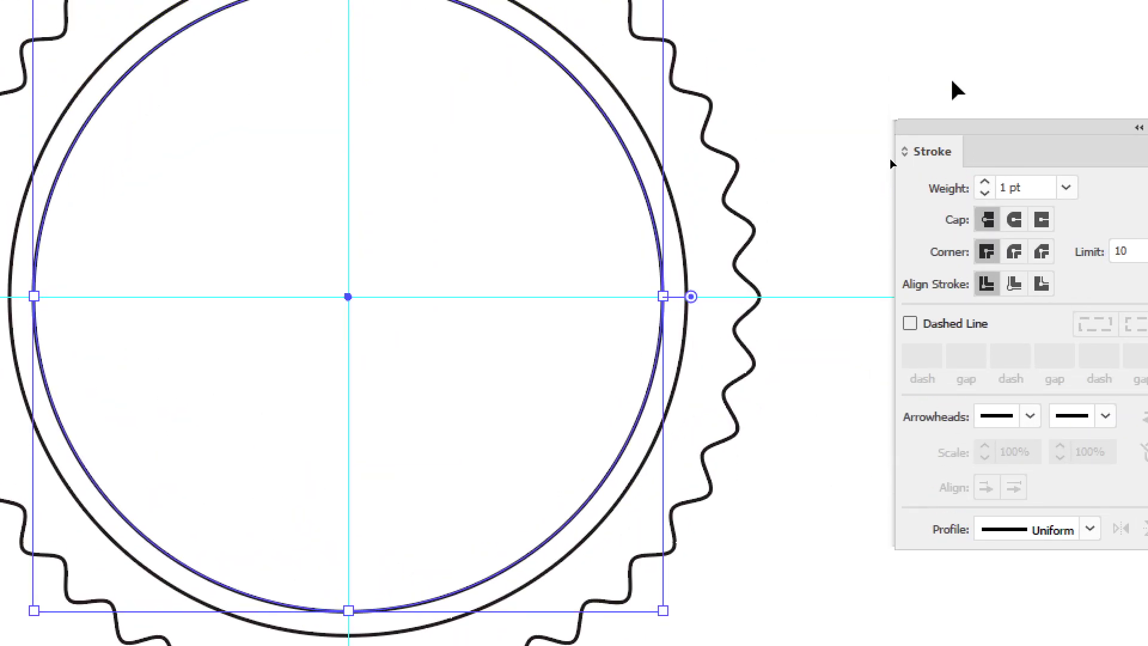
drag(1011, 127, 784, 90)
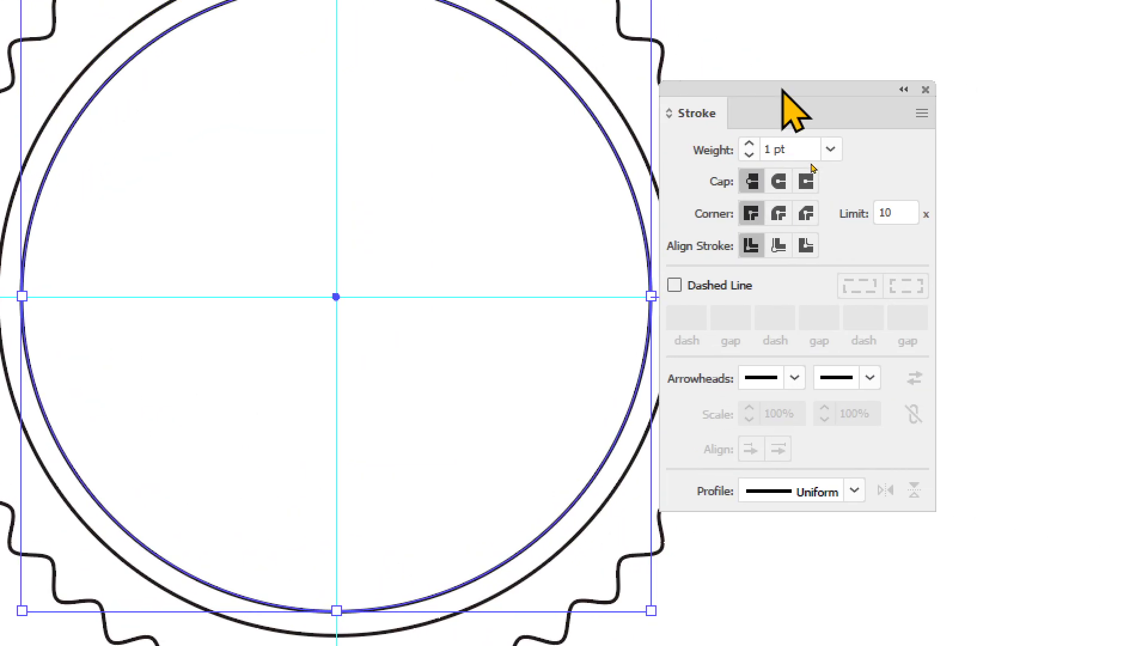
click(725, 285)
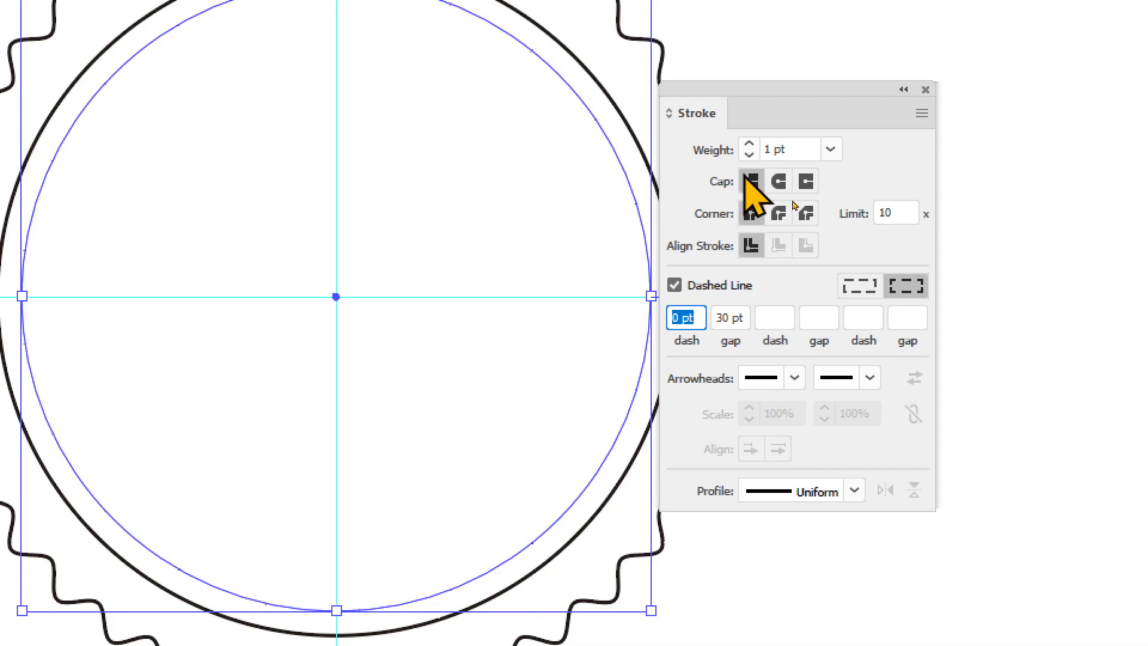
click(749, 144)
click(749, 145)
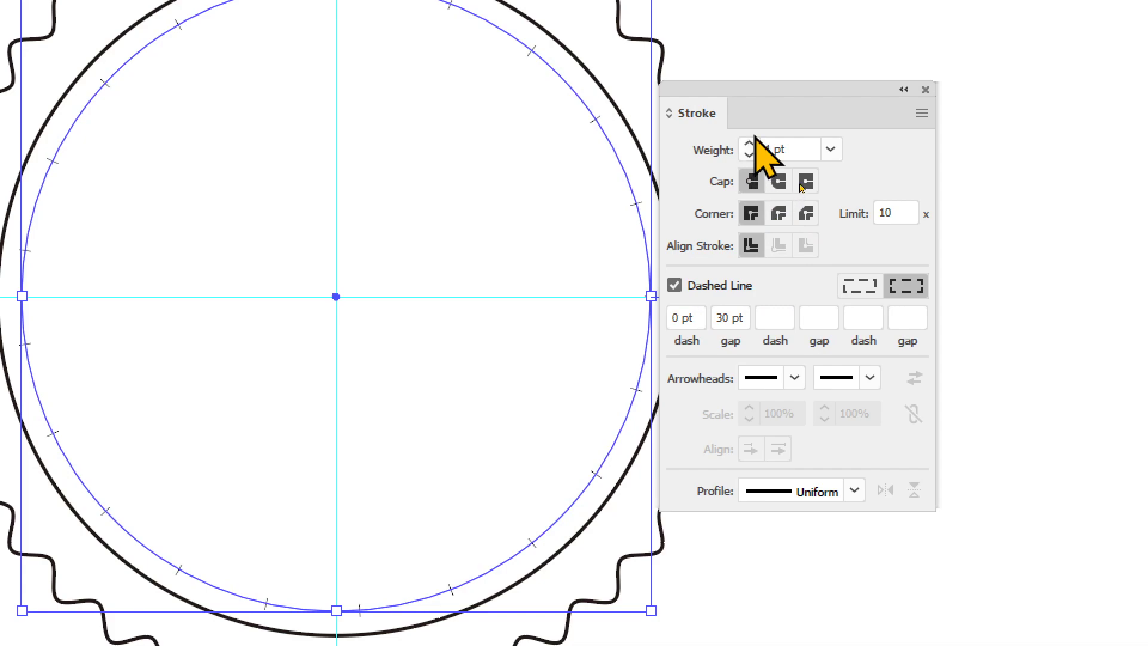
drag(778, 108, 817, 102)
click(823, 176)
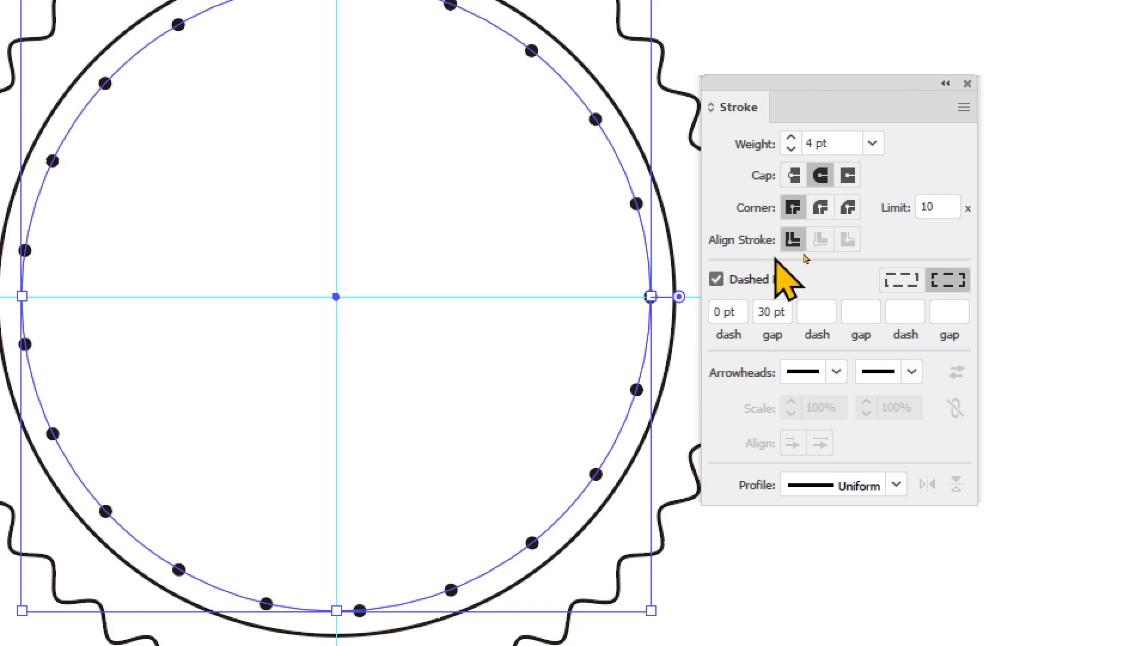
Tighten the dotted circle's gap to 9 pt and set its stroke weight to 3 pt.
click(734, 311)
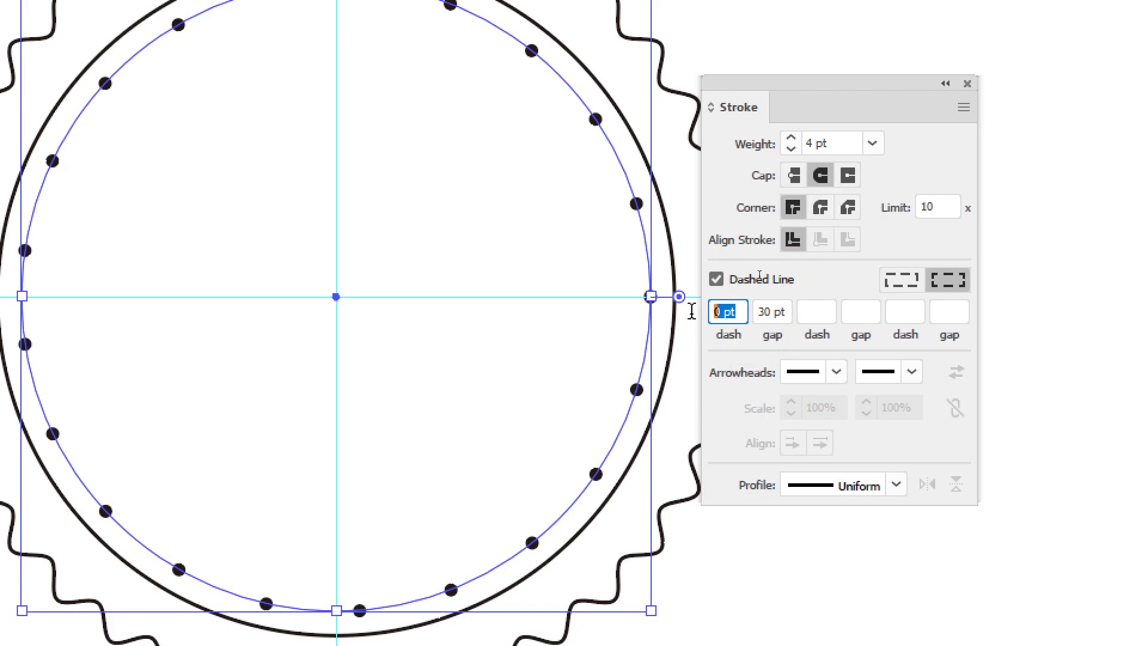
click(772, 312)
key(Down)
key(Down)
key(Down)
key(Down)
key(Down)
key(Down)
key(Down)
key(Down)
key(Down)
key(Down)
key(Down)
key(Down)
key(Down)
key(Down)
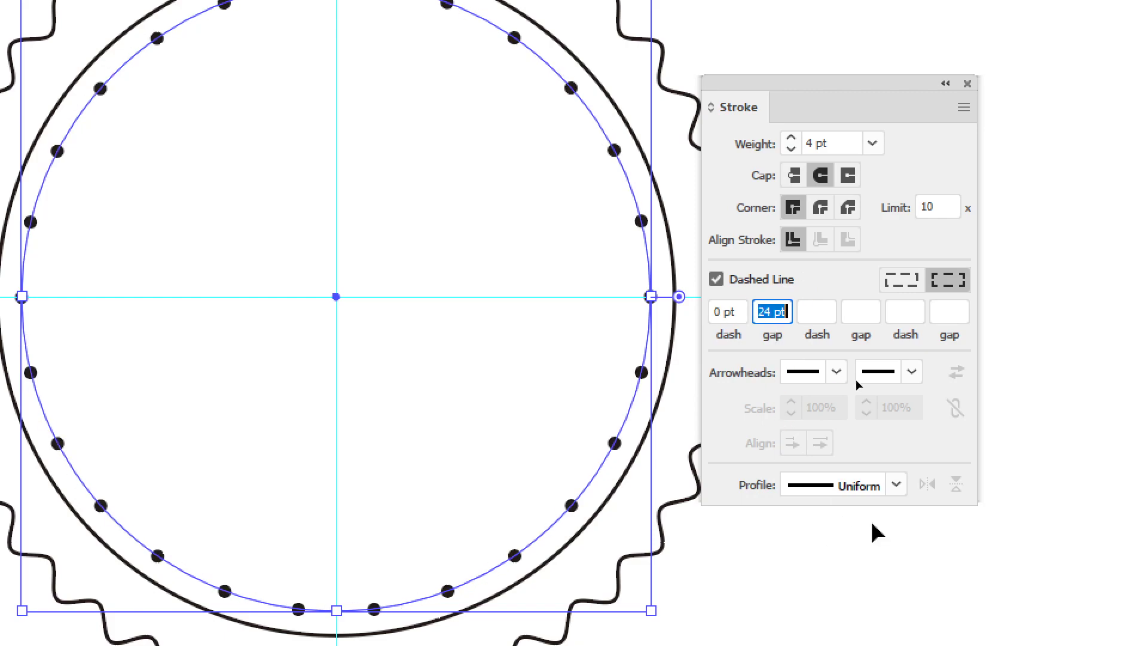
key(Down)
key(Down)
key(Down)
key(Down)
key(Down)
key(Down)
key(Down)
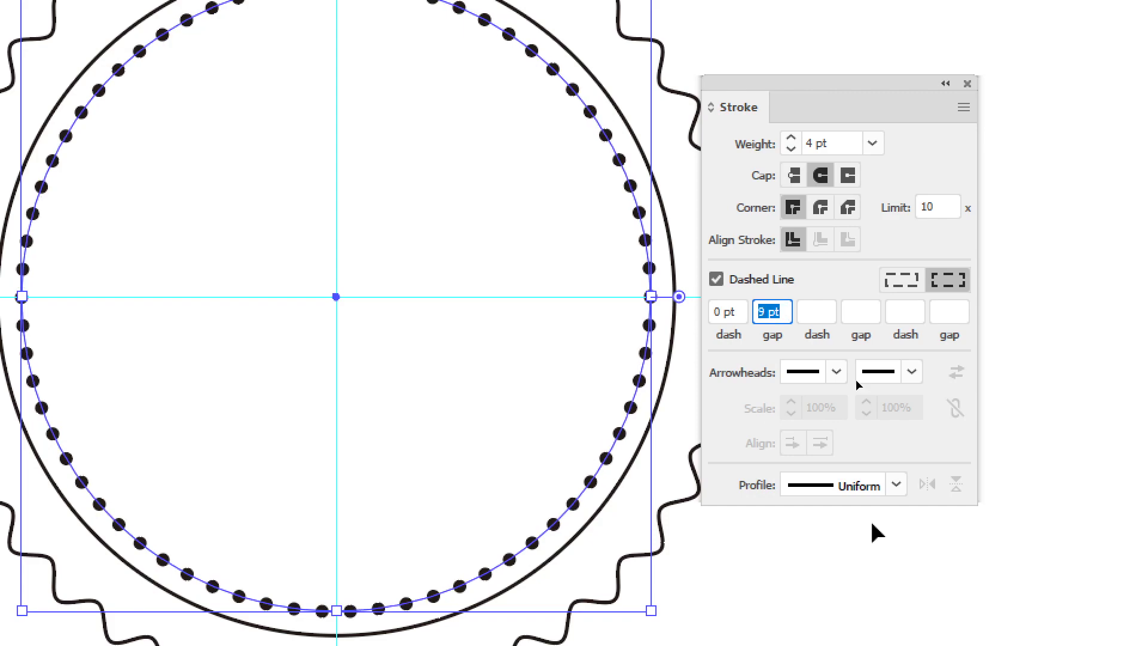
click(791, 149)
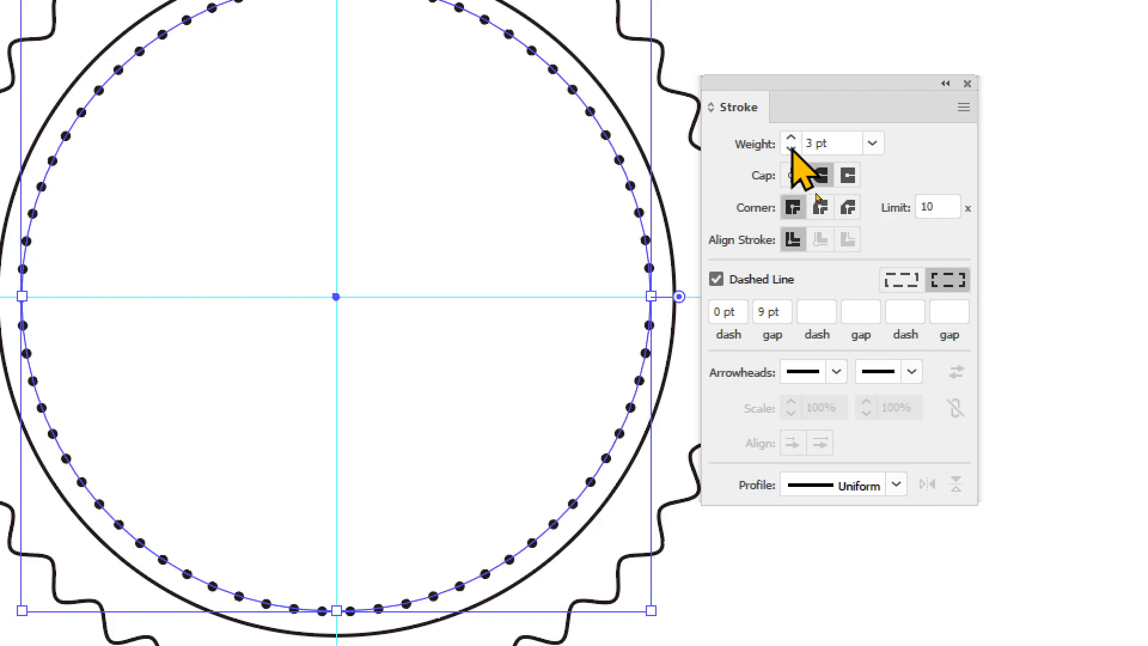
click(967, 83)
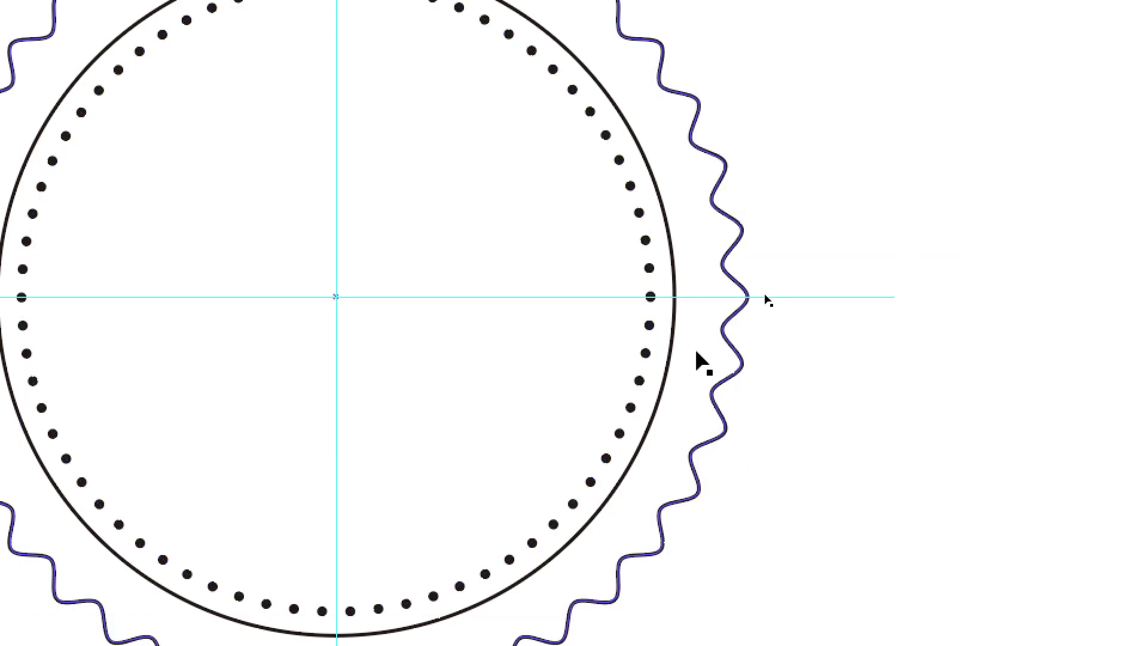
Set the stroke weight of the solid circle around the dots to 3 pt.
click(671, 357)
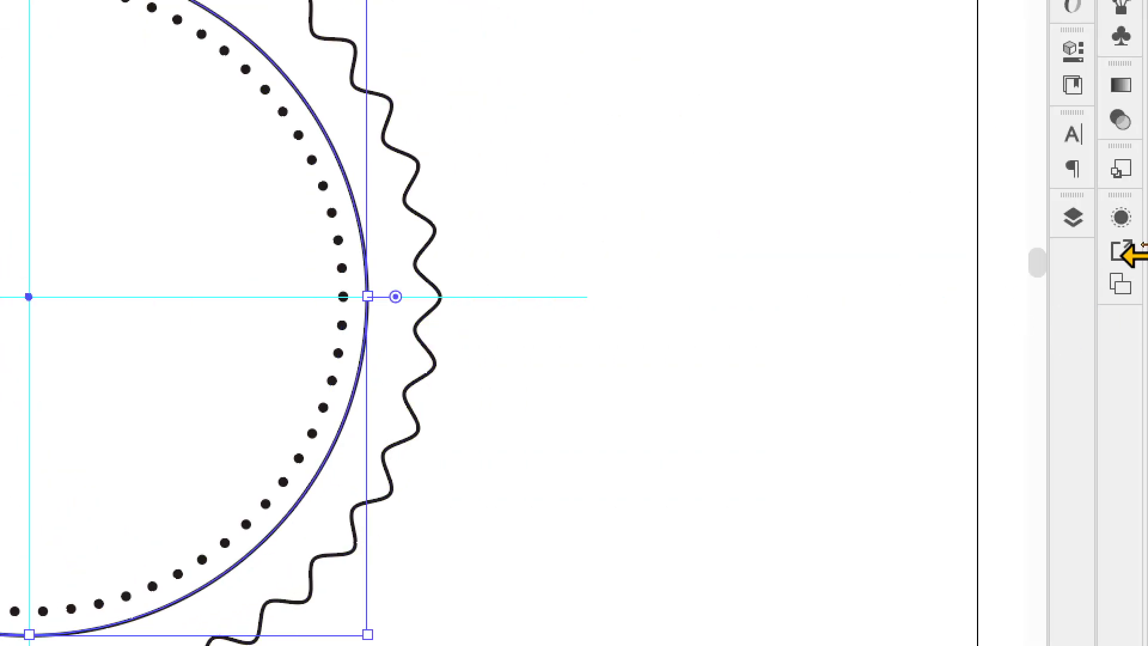
key(a)
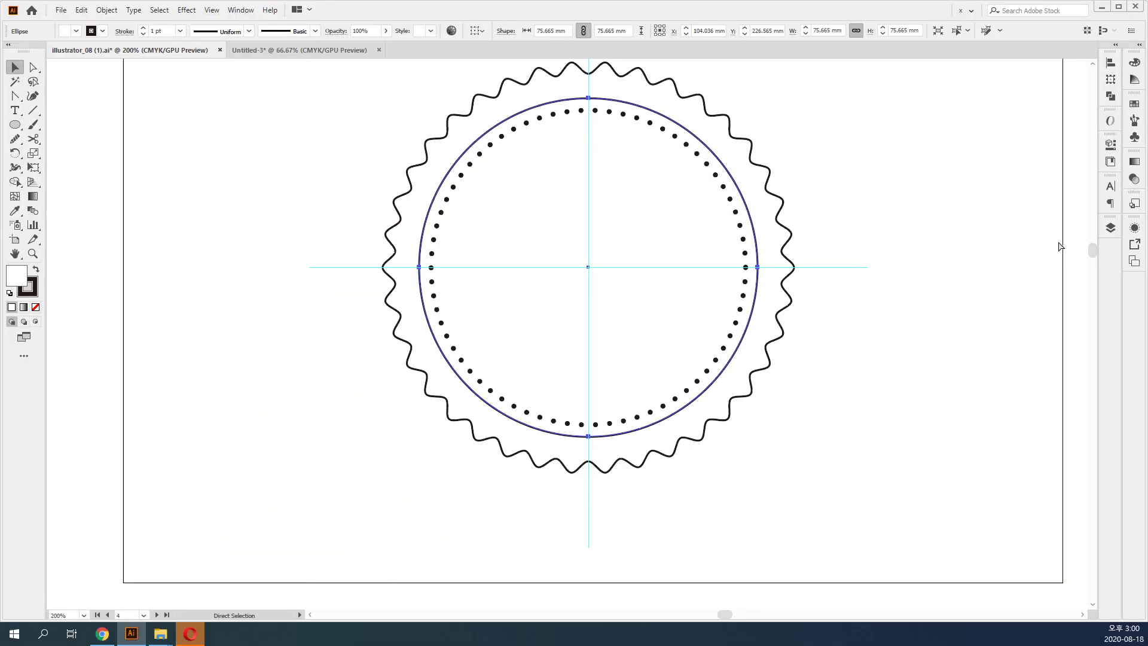
click(242, 10)
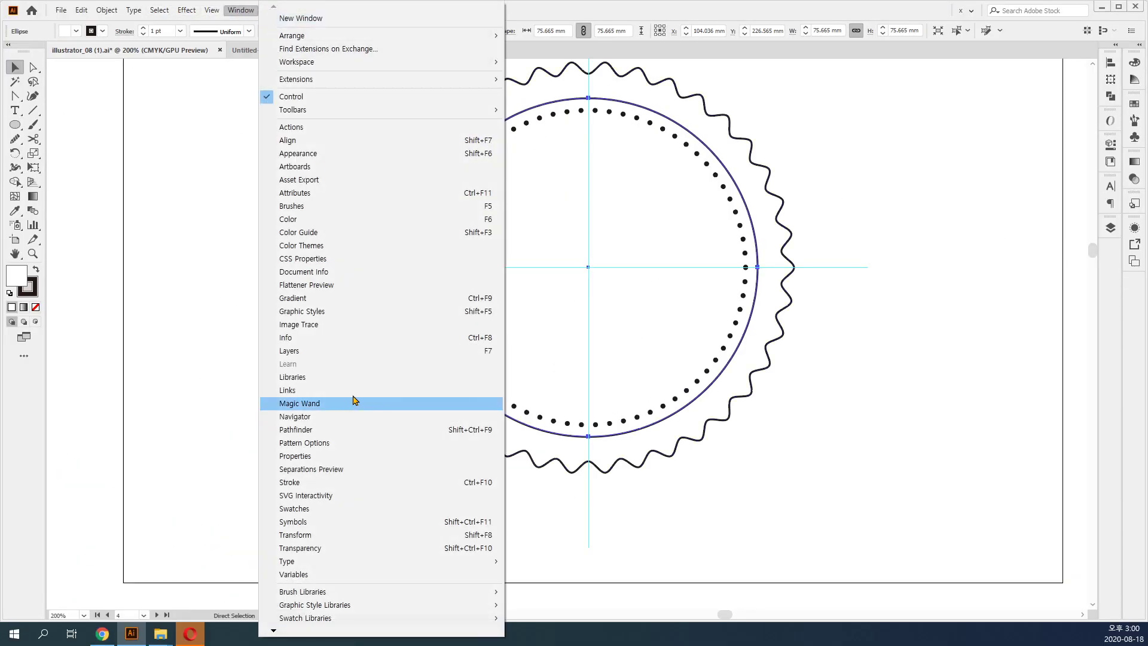
click(339, 482)
key(v)
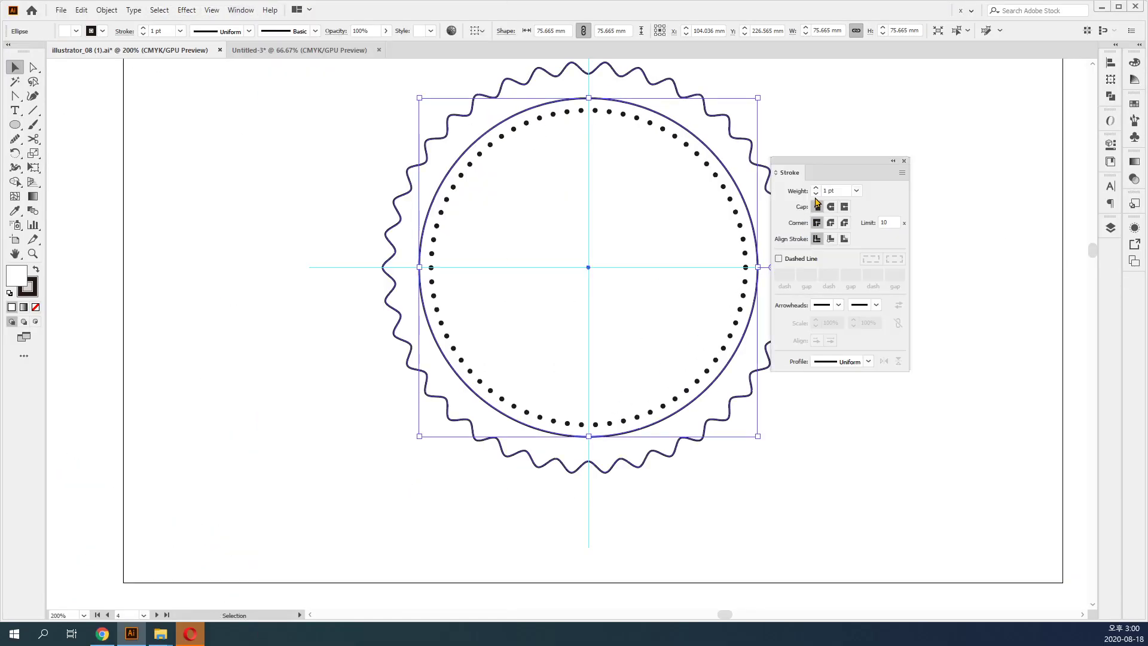
click(817, 188)
click(817, 188)
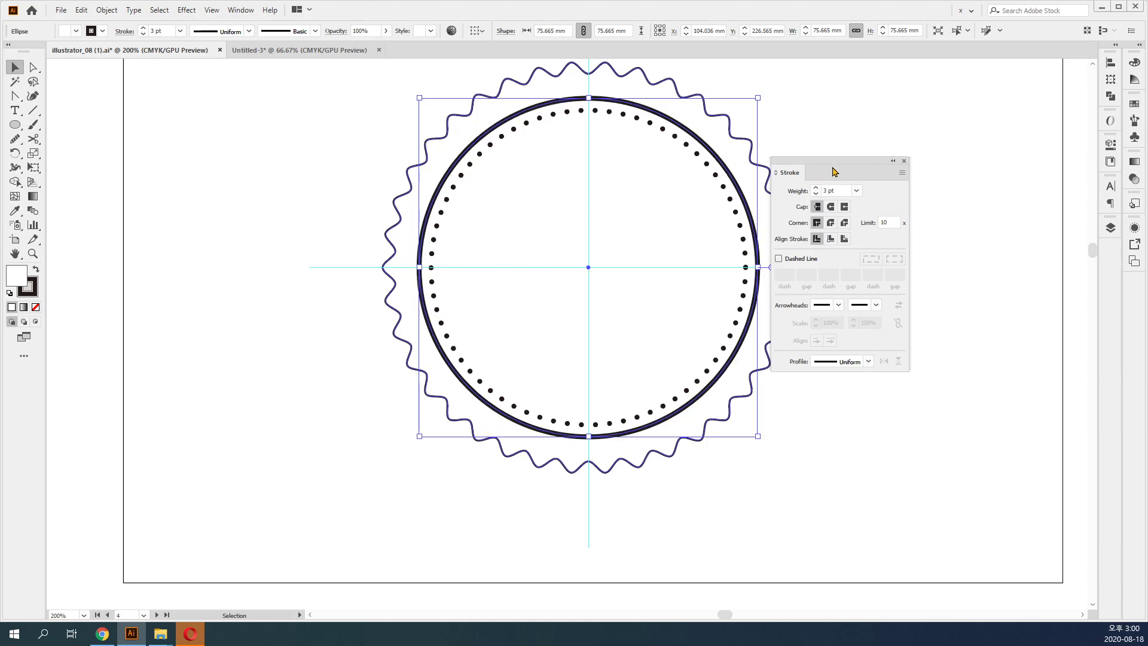
drag(832, 173, 979, 216)
click(846, 461)
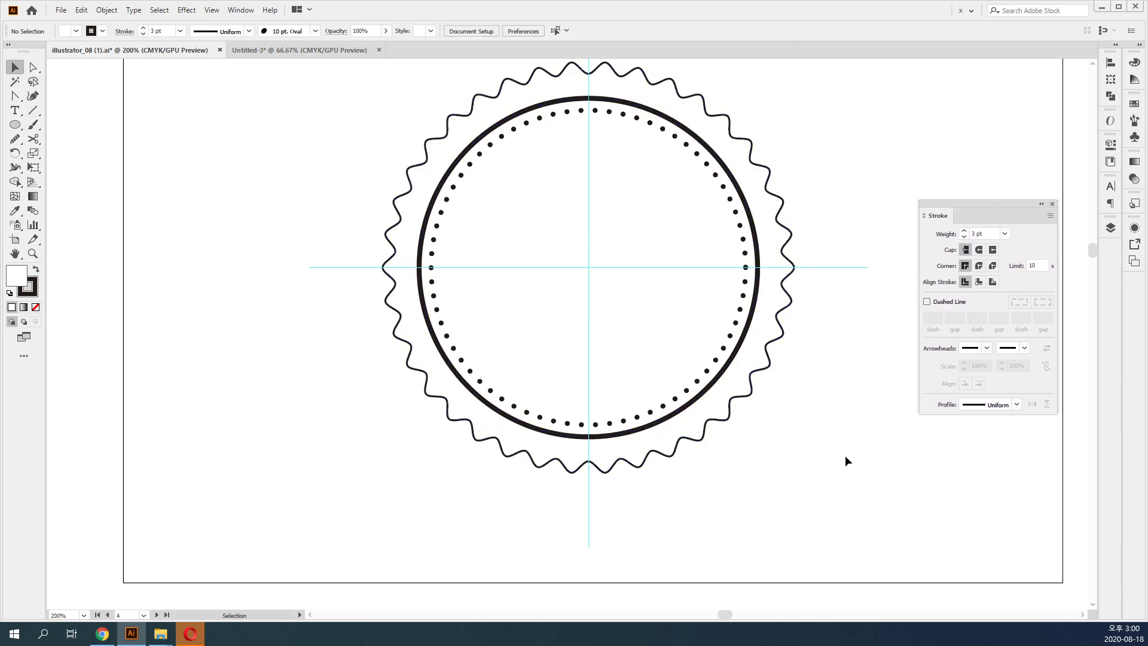
Fill the scalloped outer shape with the dark teal reference colour using the Eyedropper, then select the solid inner circle.
scroll(672, 356, up, 10)
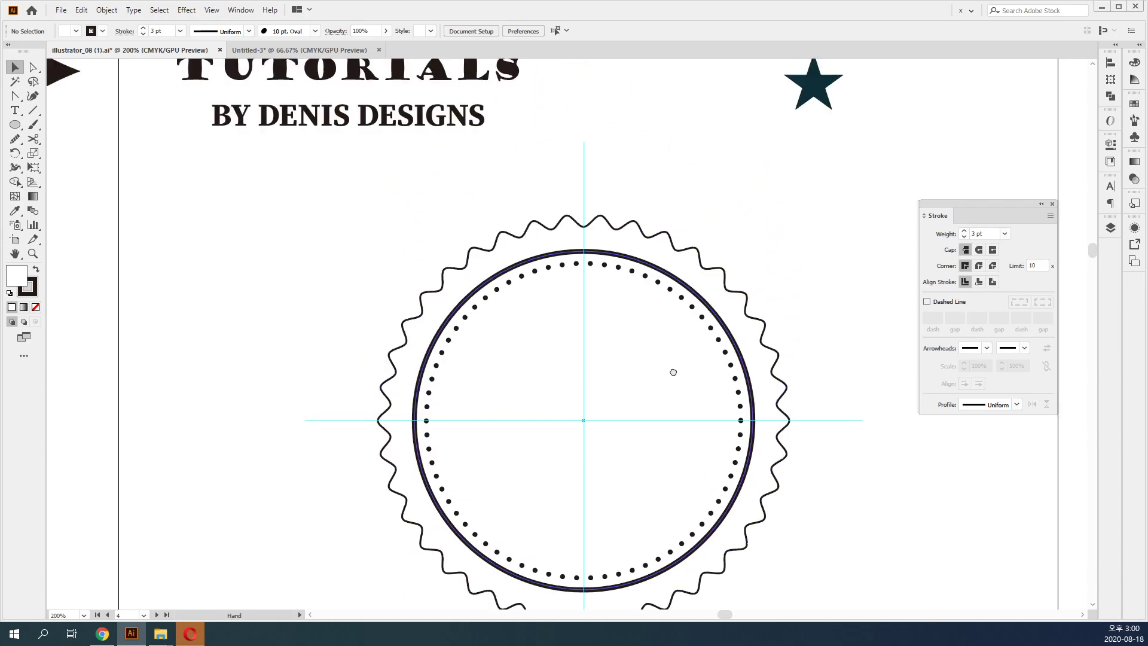
drag(692, 506, 578, 248)
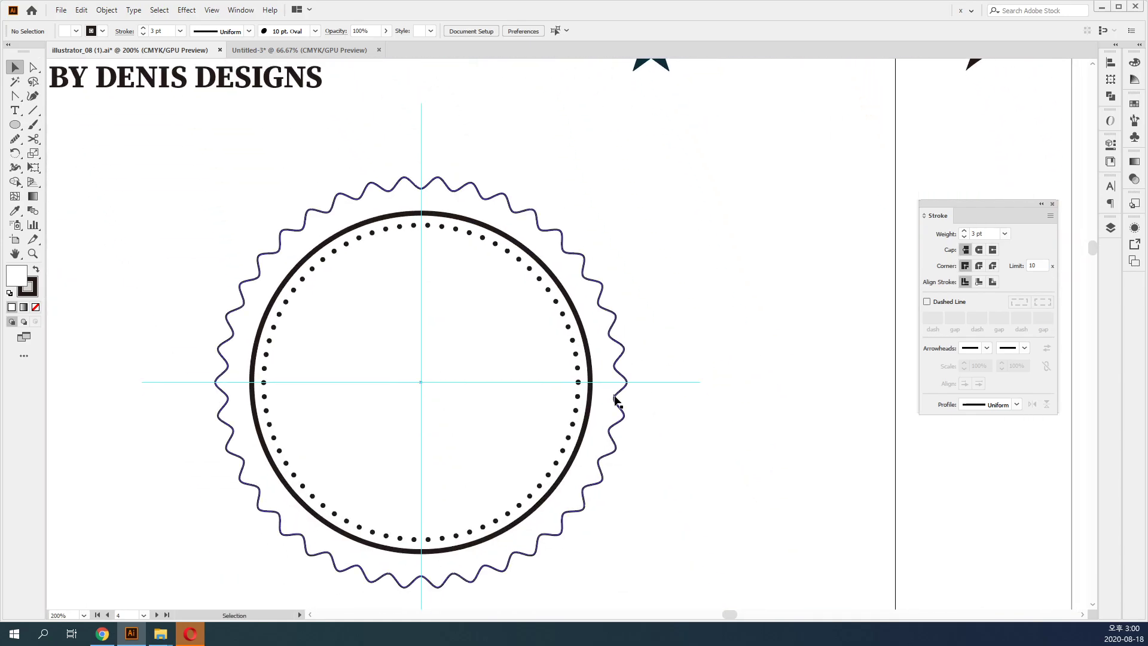
click(614, 397)
key(i)
mouse_move(739, 226)
mouse_down()
mouse_move(733, 364)
mouse_move(664, 298)
mouse_up()
click(718, 110)
key(v)
click(535, 346)
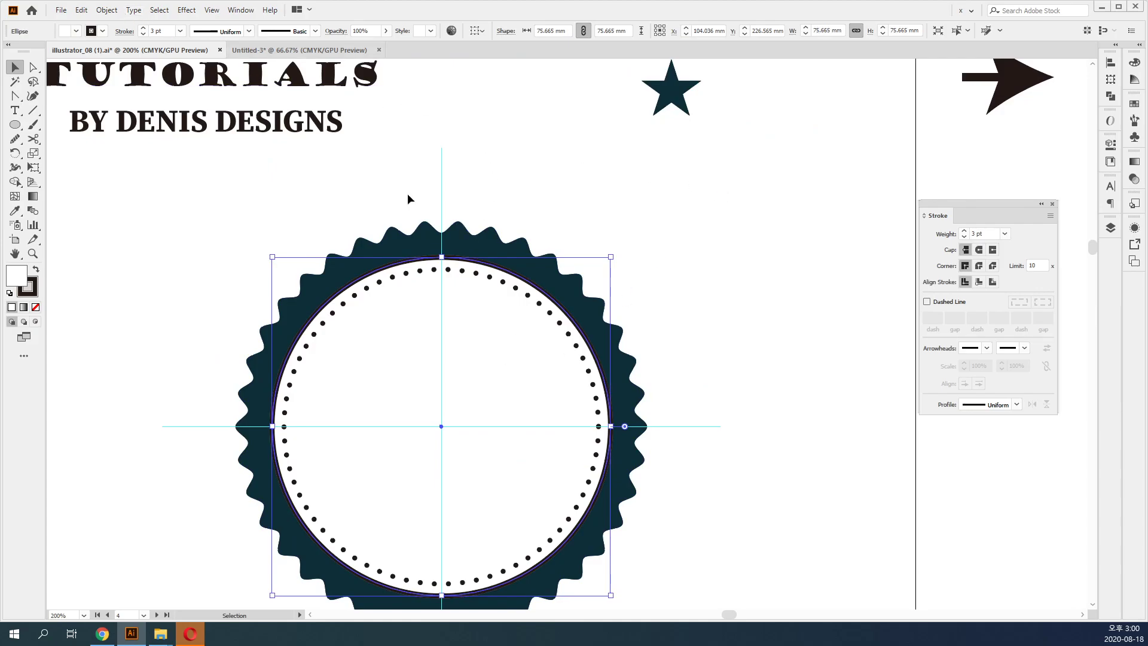
Expand the solid inner circle into separate fill and stroke shapes, then delete its white fill.
click(120, 12)
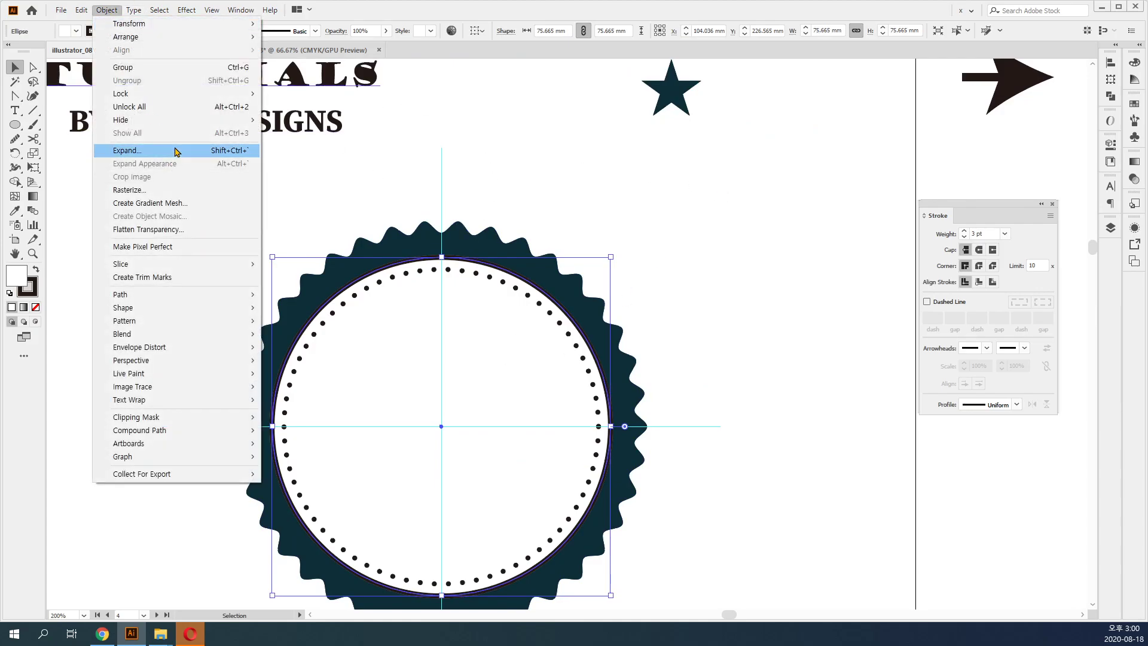
click(174, 153)
click(340, 363)
click(802, 356)
click(546, 377)
key(Delete)
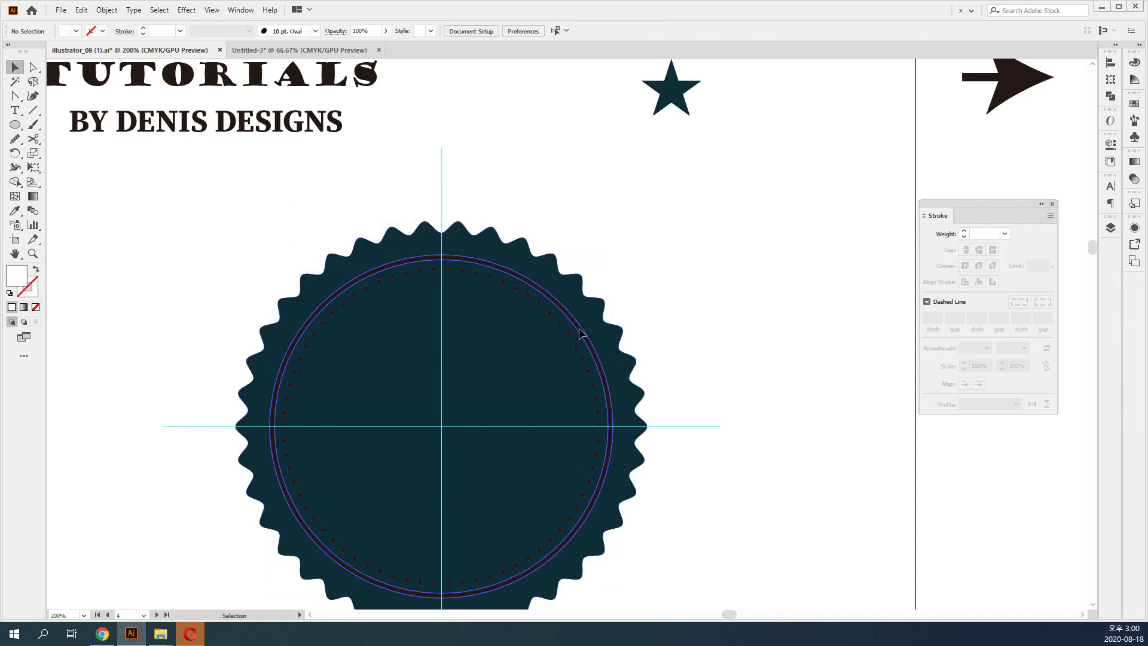
Expand the dotted circle's appearance and stroke so that every dot becomes a filled shape.
click(577, 331)
click(567, 333)
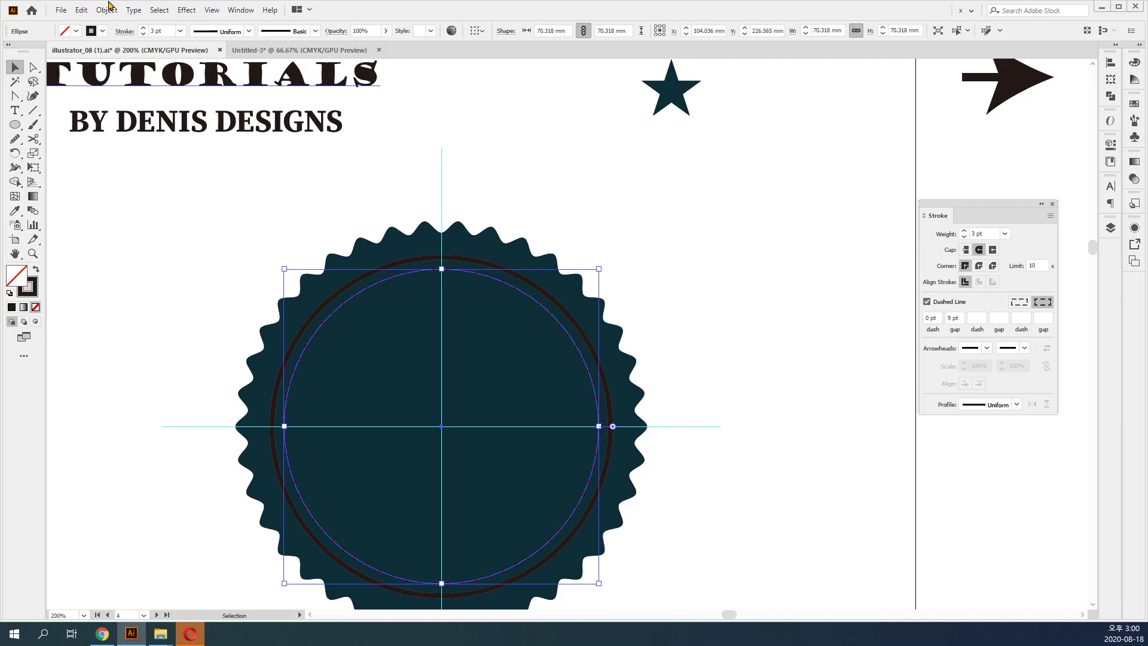
click(106, 11)
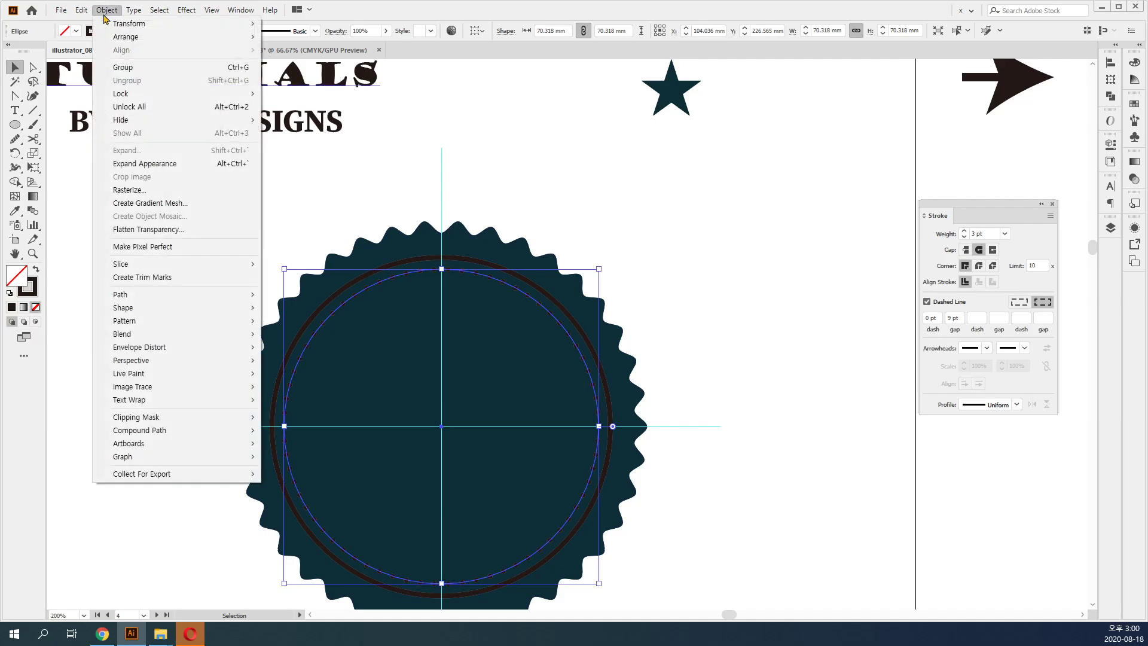
click(146, 162)
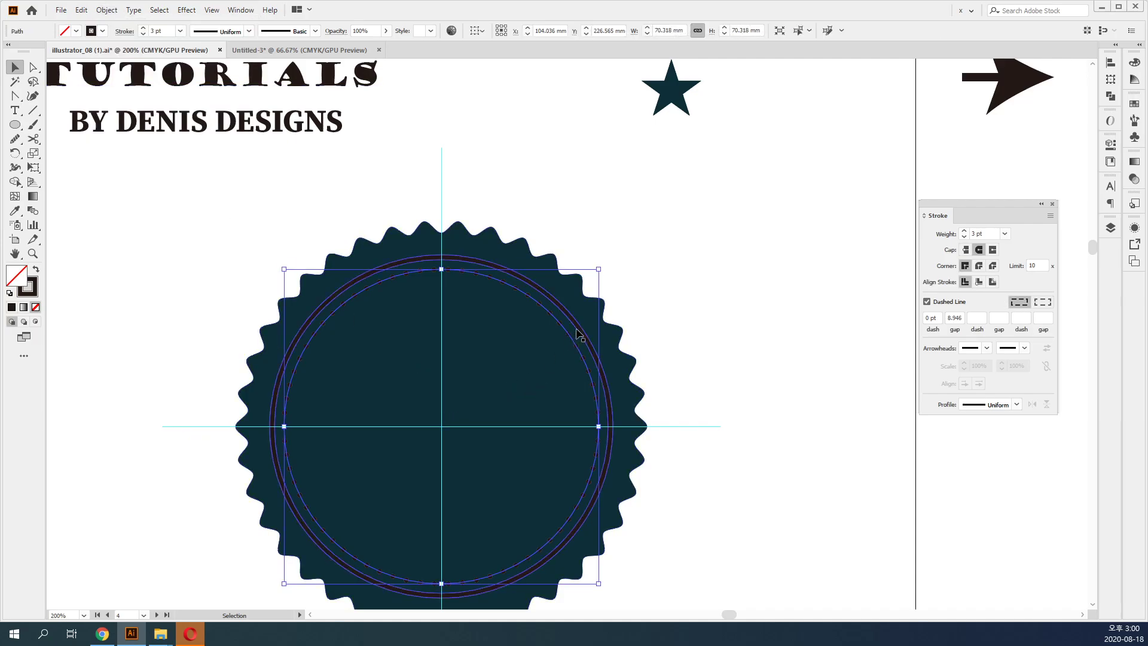
click(106, 10)
click(128, 189)
key(Escape)
click(106, 10)
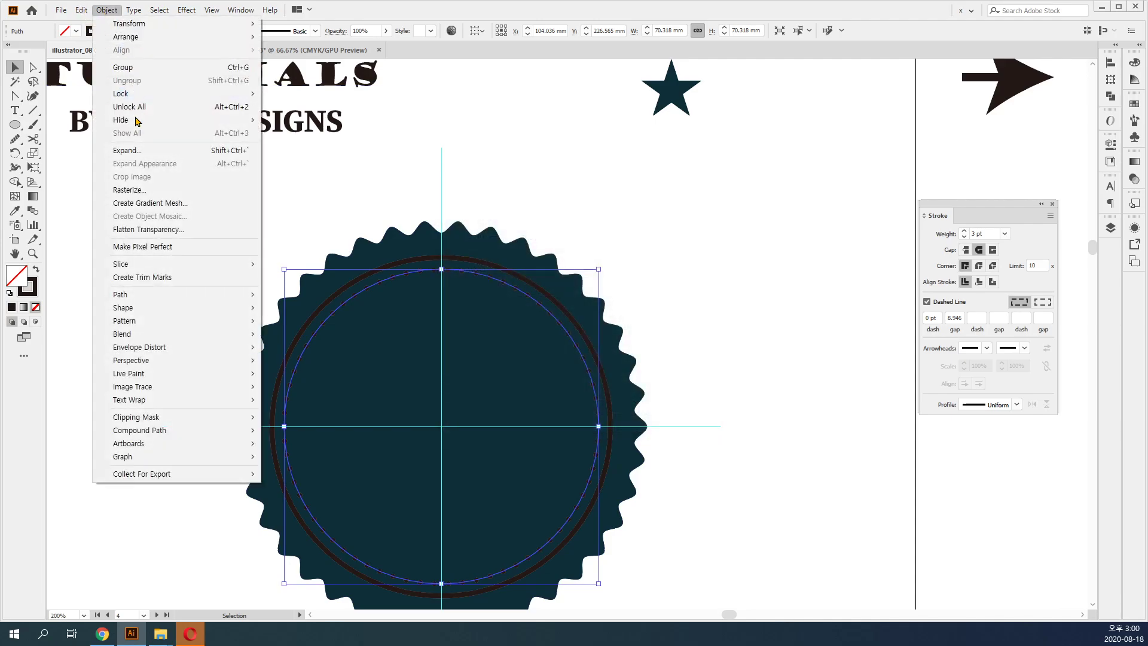
click(142, 153)
click(333, 364)
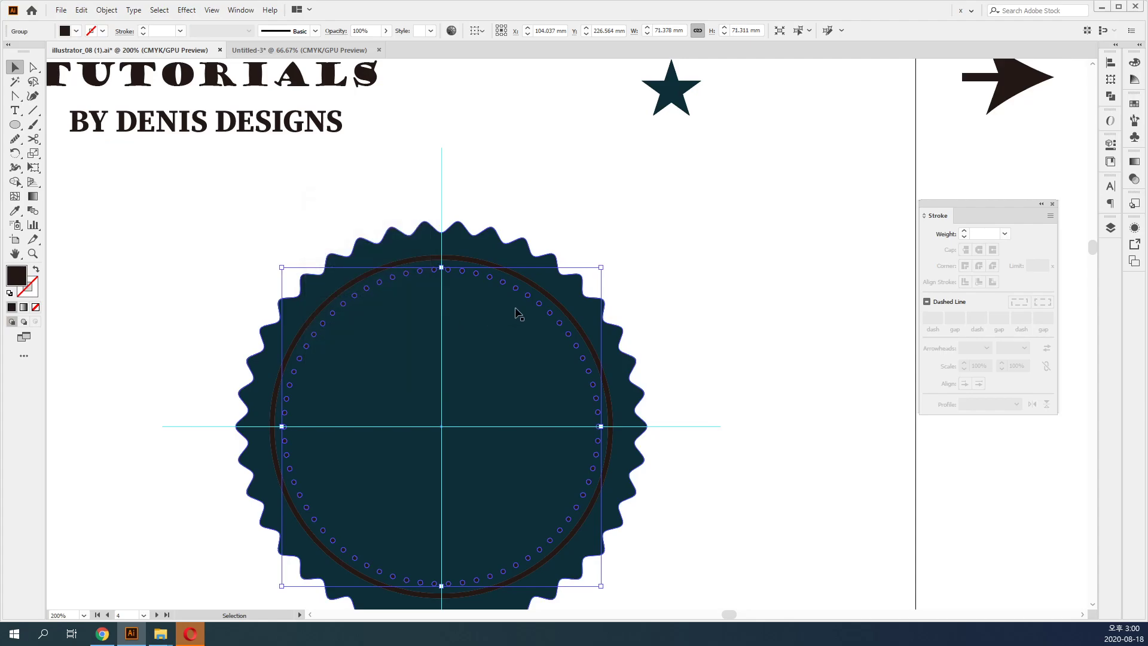
Colour the solid ring and the dots with the cream reference colour using the Eyedropper.
key(i)
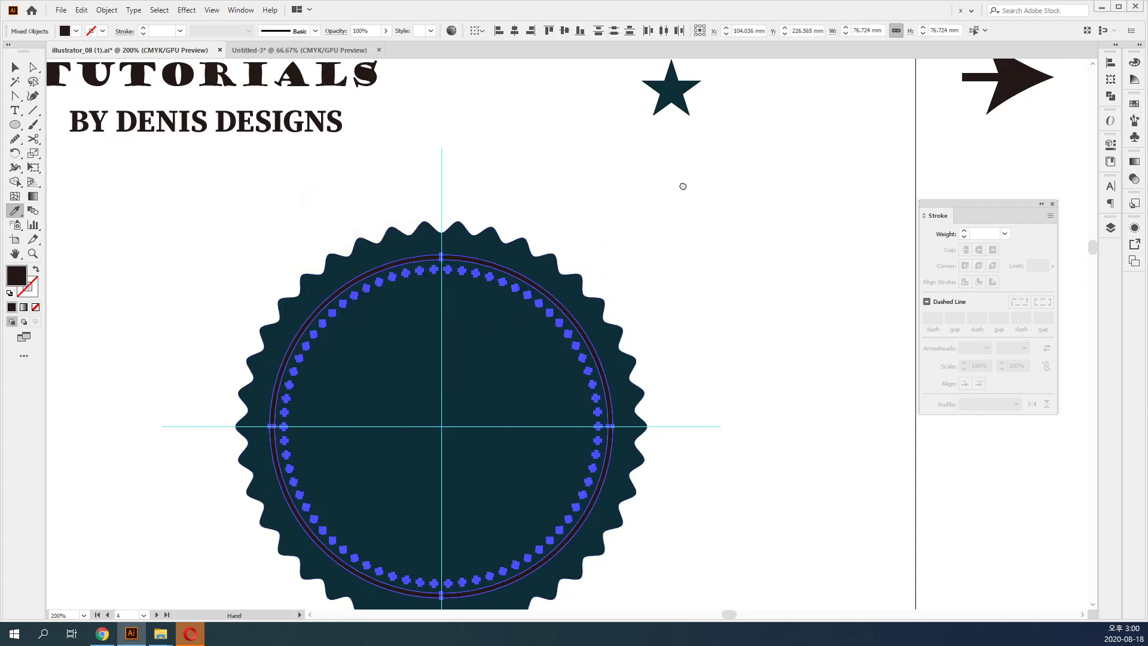
scroll(684, 180, up, 4)
scroll(684, 179, right, 2)
click(684, 238)
drag(572, 505, 656, 223)
key(v)
click(720, 304)
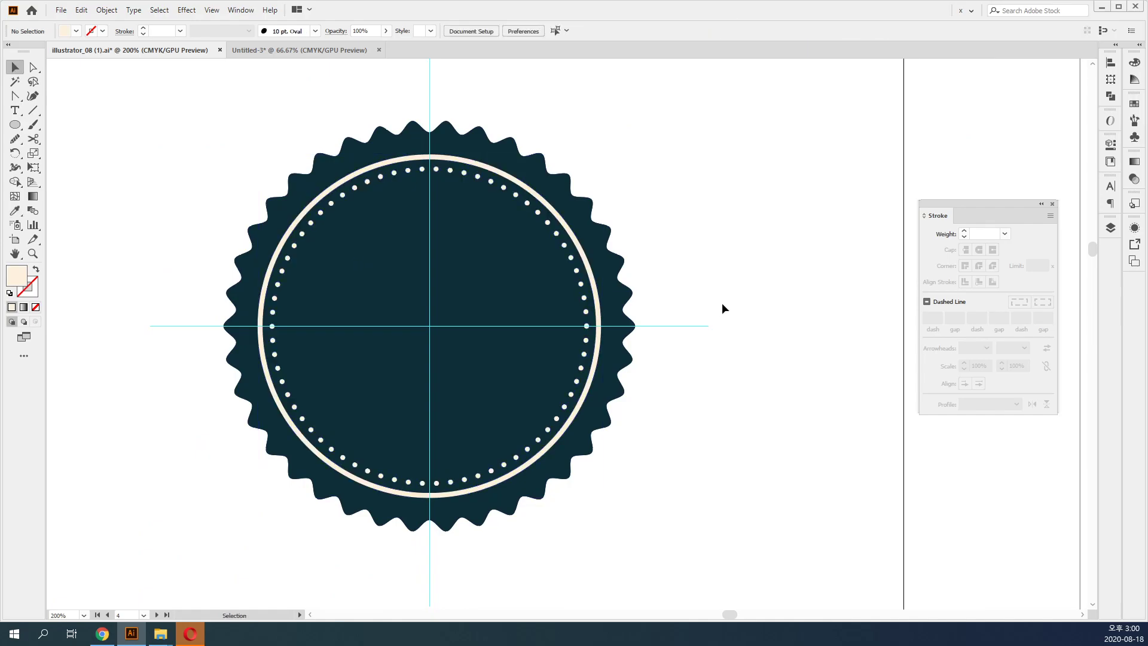
Draw a wide rectangle about 125 × 36 mm in the empty area below the badge's artboard.
drag(653, 205, 659, 407)
drag(569, 289, 571, 420)
drag(575, 545, 555, 244)
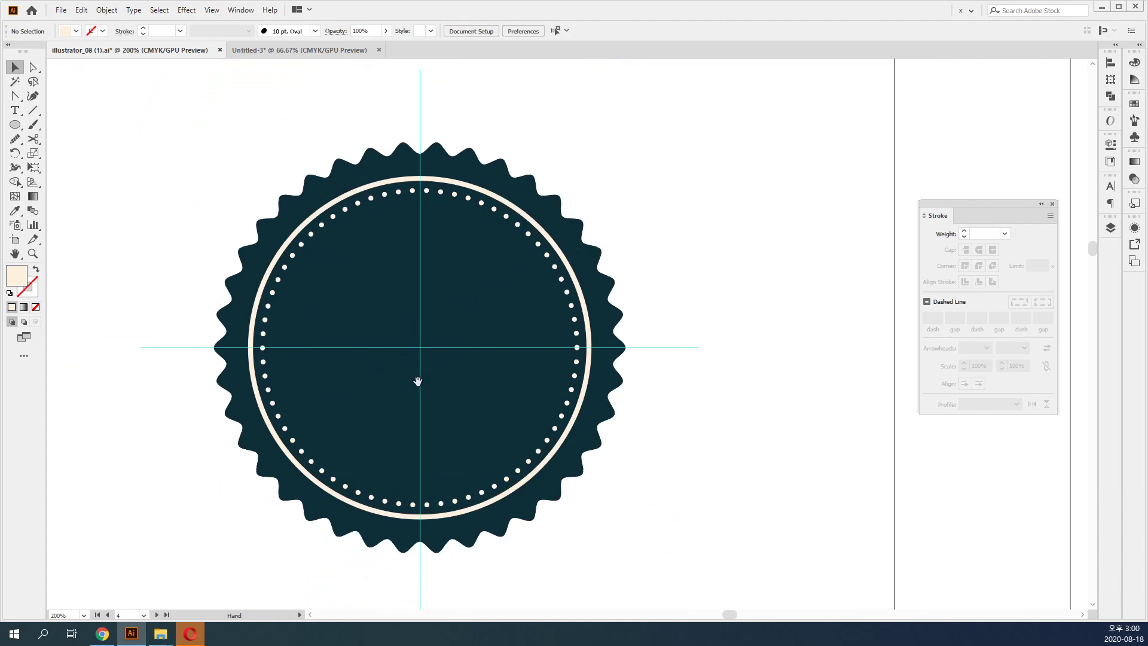
drag(661, 443, 786, 405)
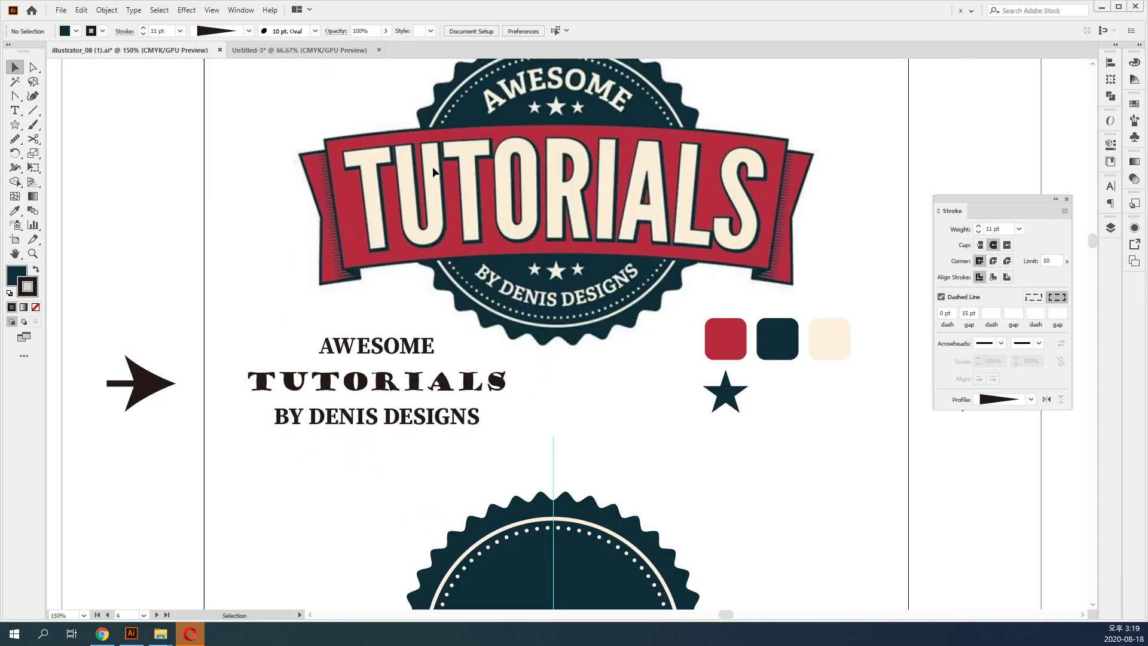
drag(820, 509, 688, 114)
drag(559, 390, 546, 232)
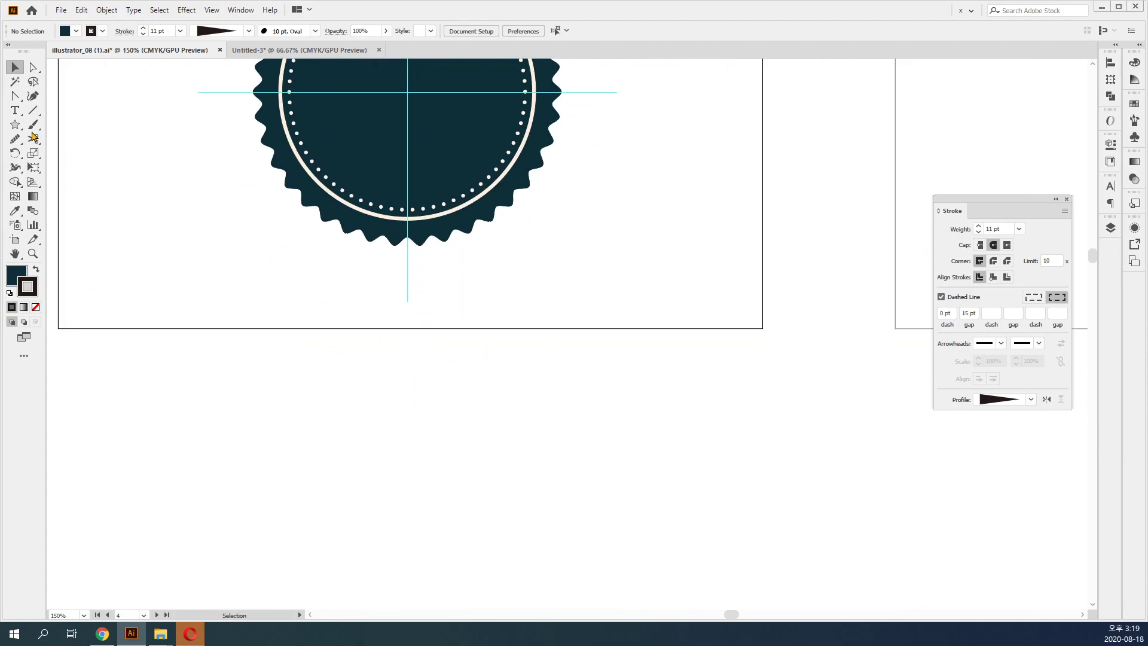
drag(15, 124, 70, 120)
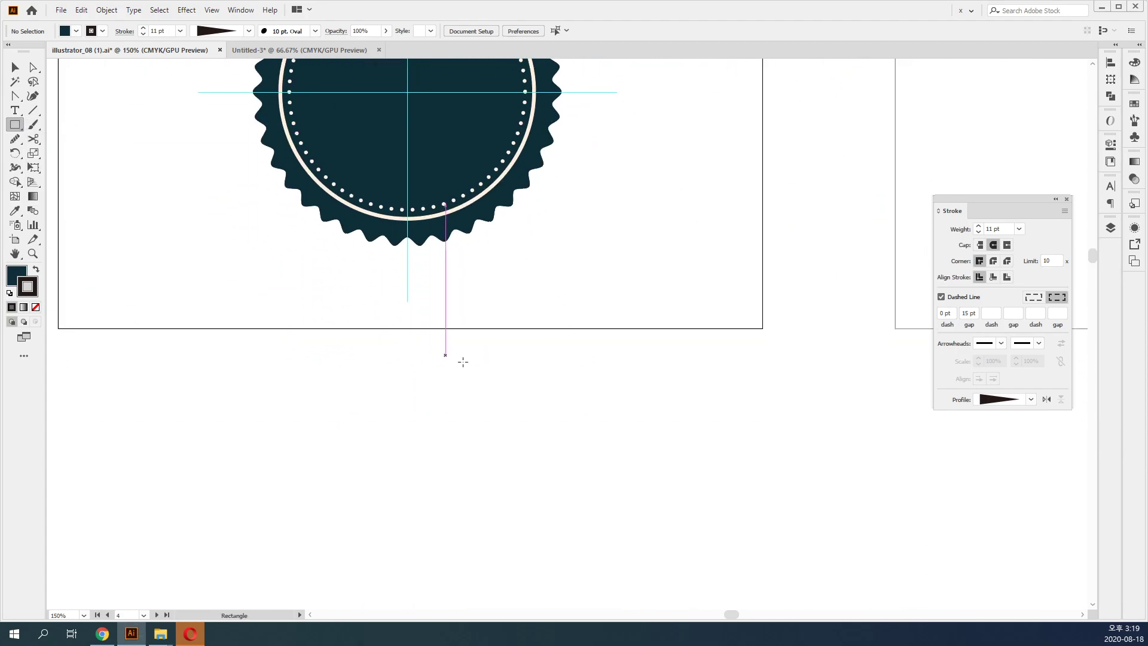
scroll(456, 359, down, 5)
drag(238, 227, 657, 347)
scroll(630, 296, up, 8)
drag(491, 223, 487, 237)
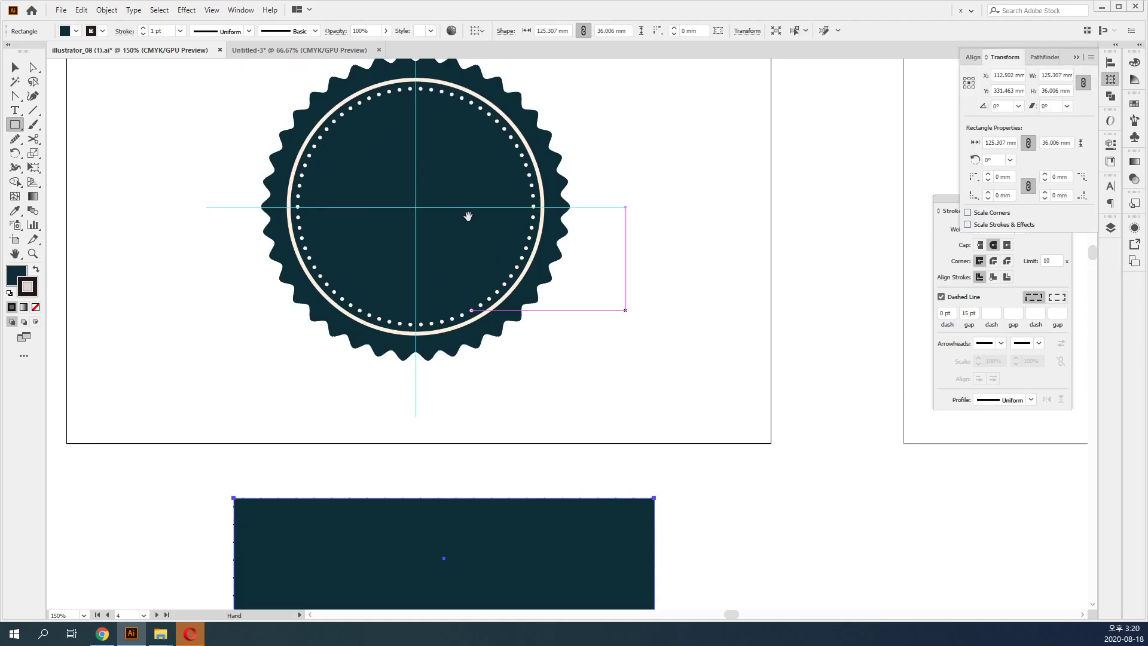
mouse_move(541, 412)
mouse_down()
mouse_move(598, 359)
mouse_move(601, 166)
mouse_up()
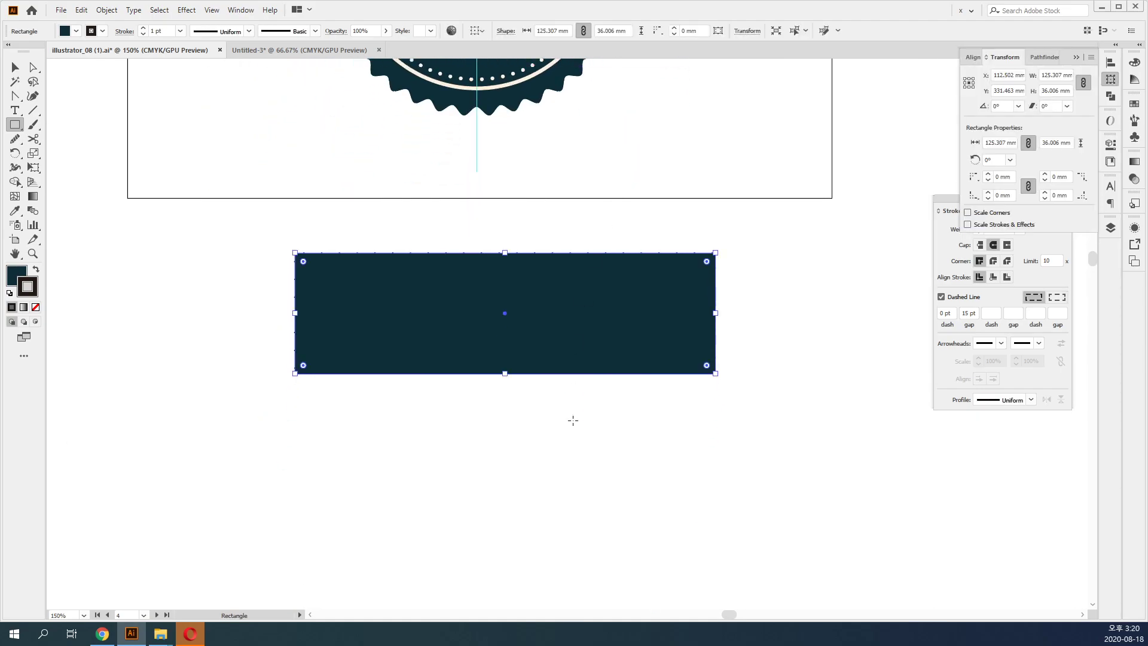
Reset the wide rectangle to the default white fill and black stroke.
key(slash)
key(x)
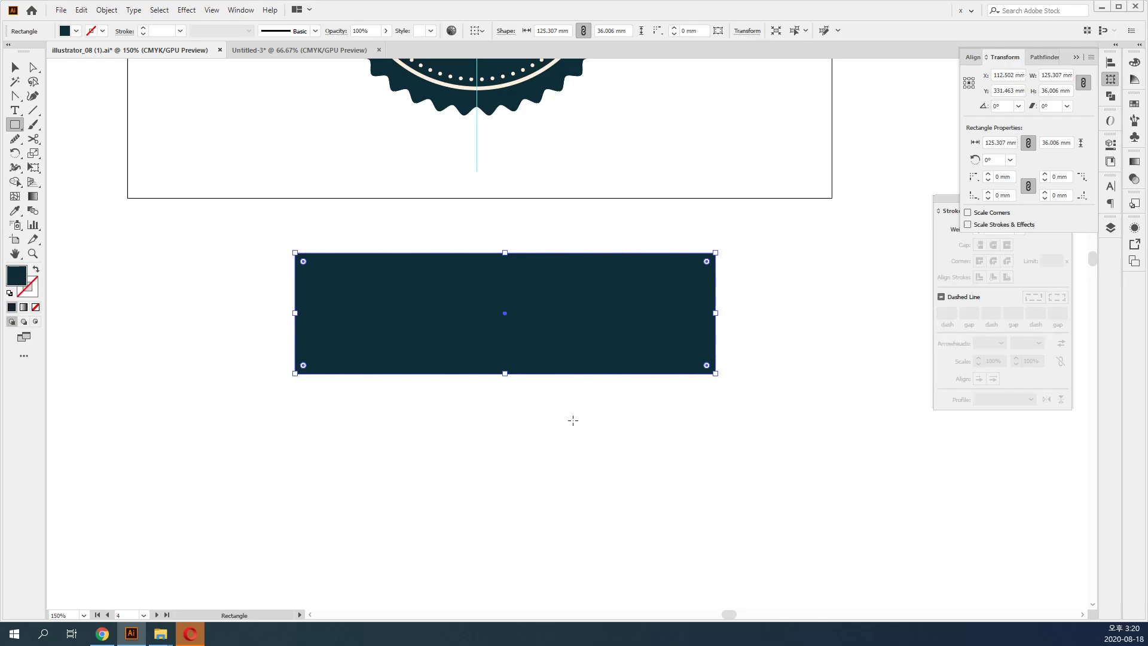
key(d)
key(c)
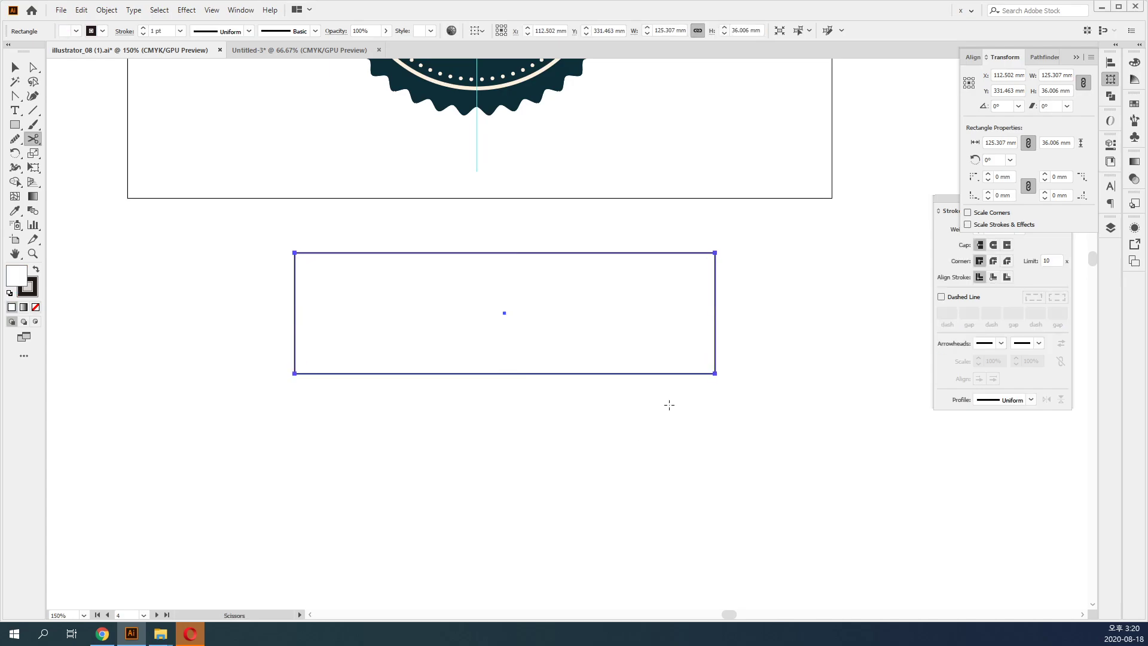
Duplicate the wide rectangle straight below itself and narrow the copy to about 16 mm, extending slightly past the original's left edge.
key(v)
drag(666, 375, 683, 515)
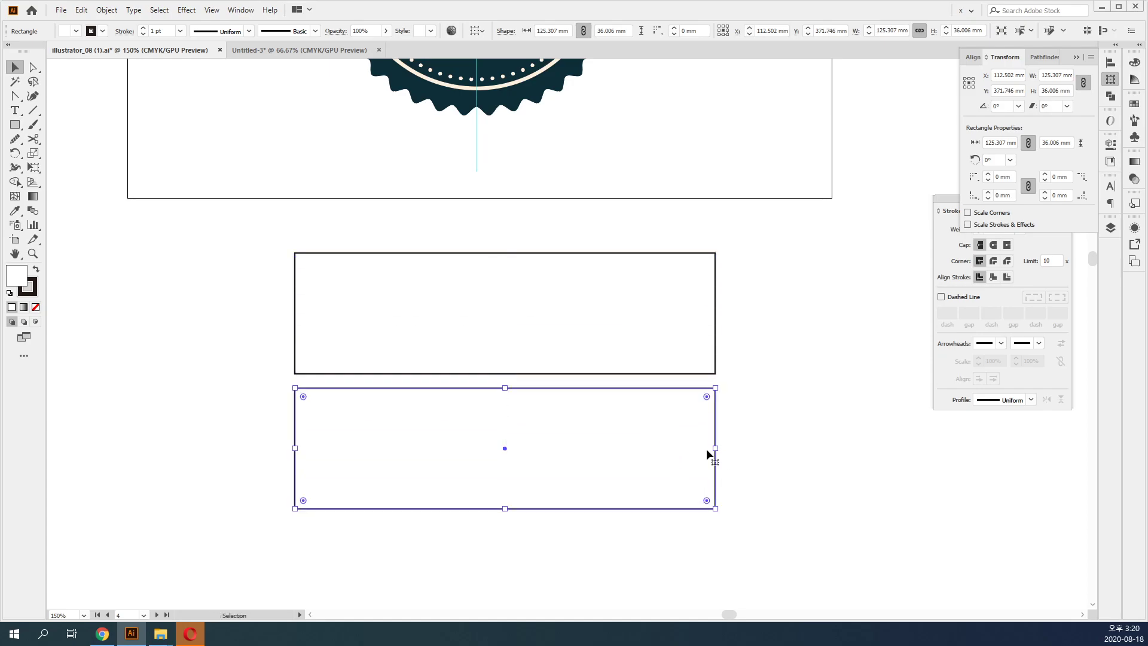
drag(714, 449, 337, 448)
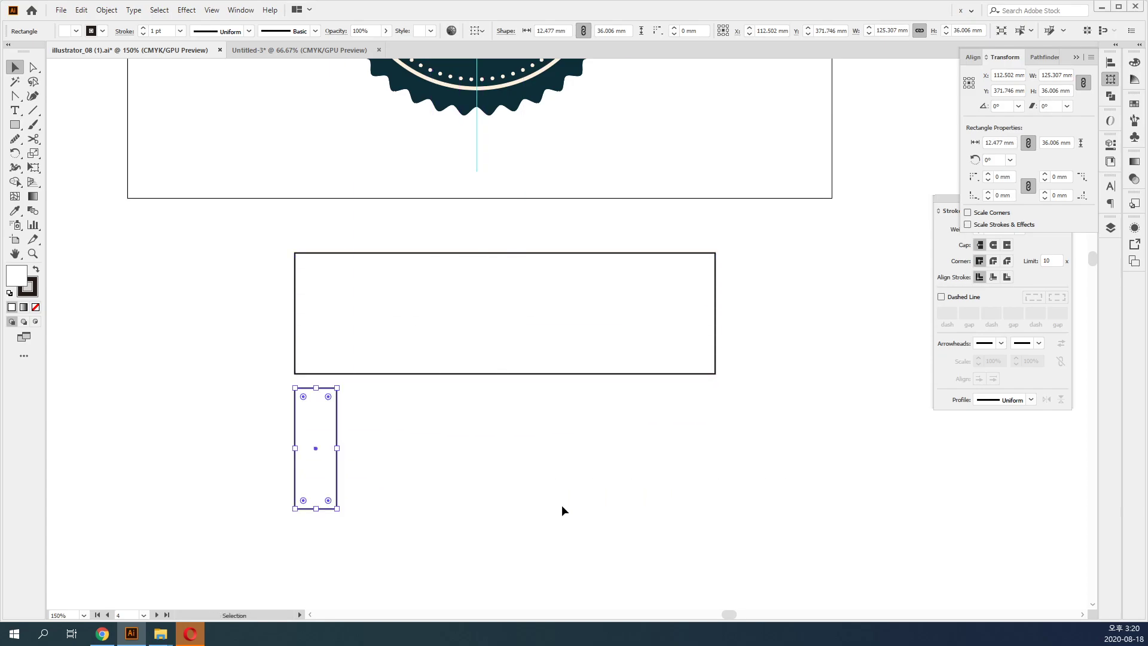
click(633, 518)
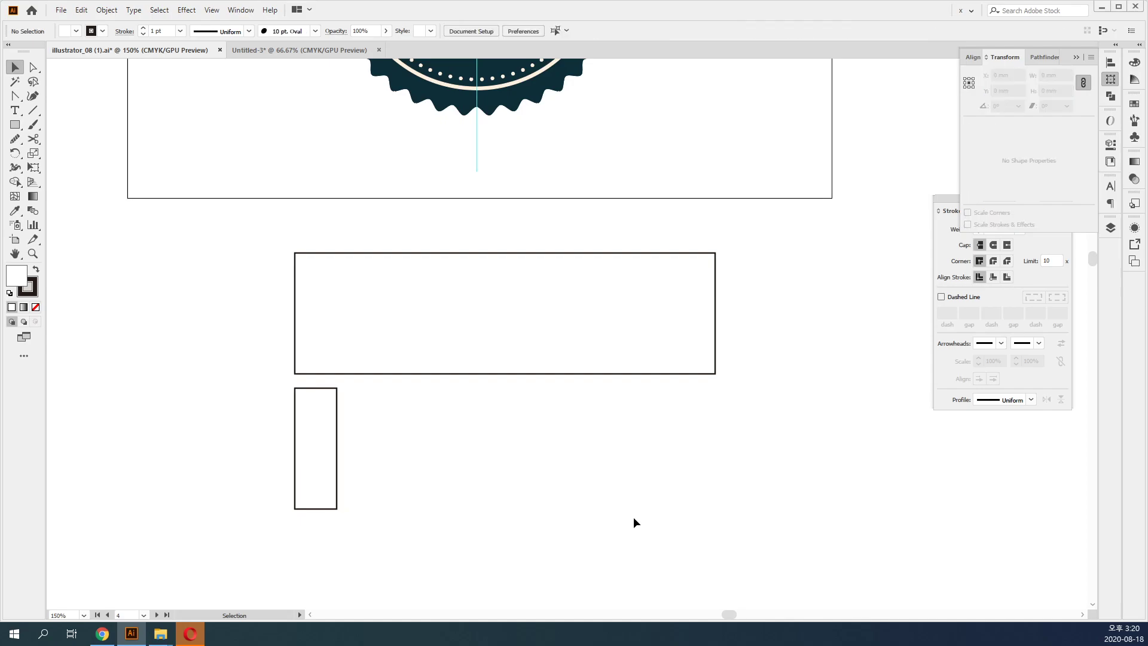
click(310, 449)
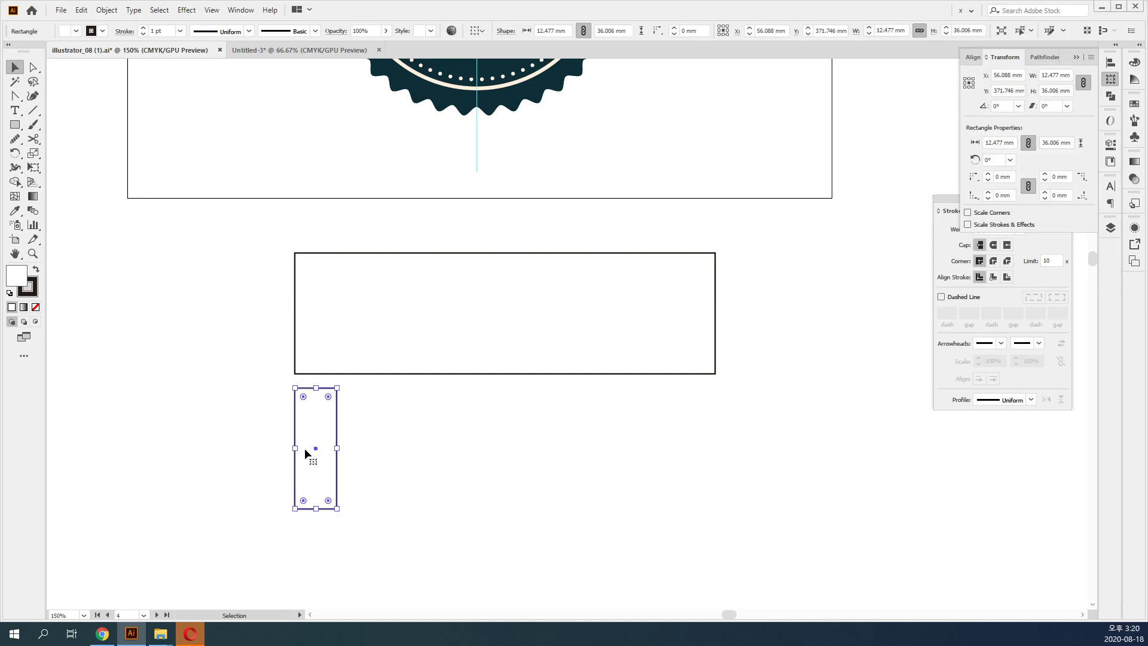
drag(295, 448, 283, 448)
click(433, 479)
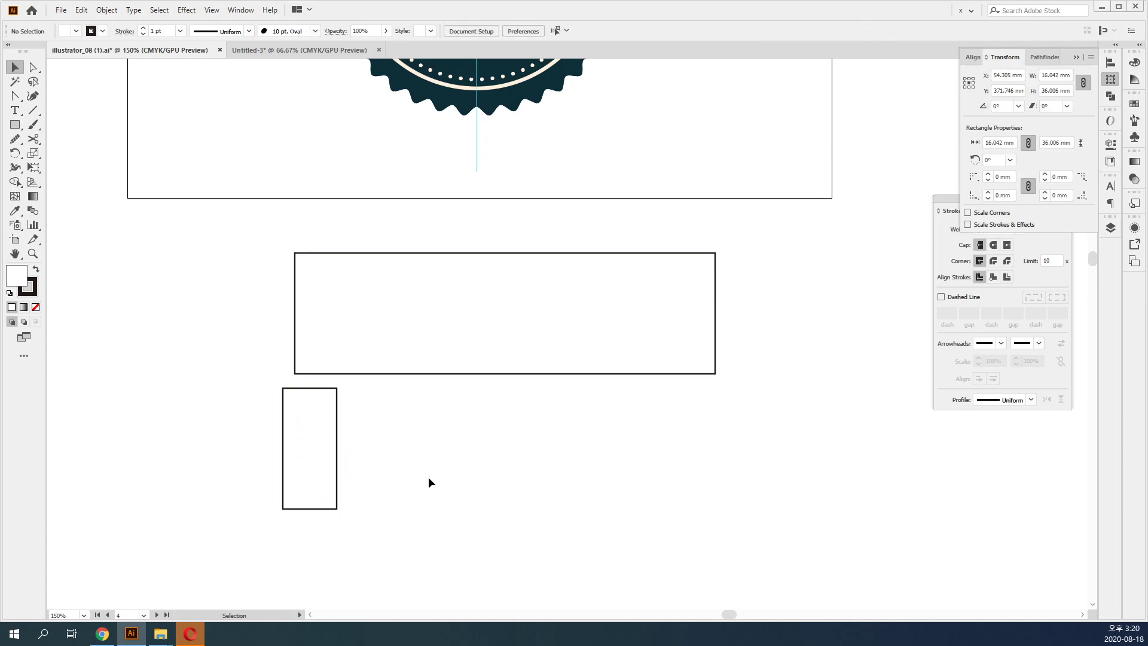
Give the narrow rectangle an orange stroke from the swatches.
drag(264, 387, 494, 366)
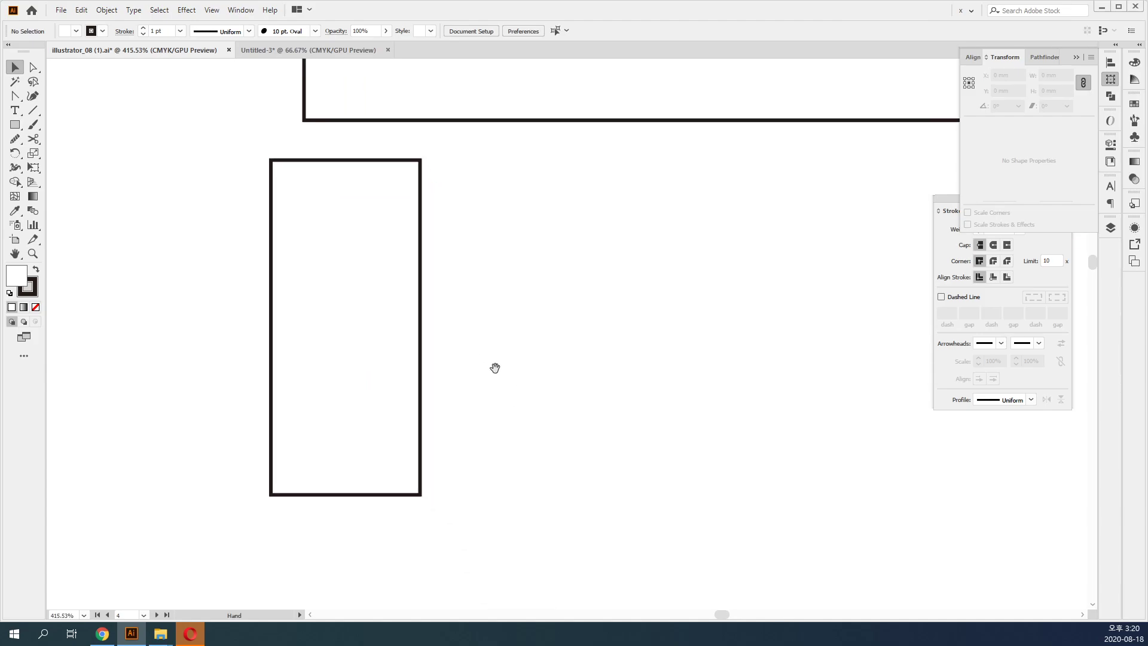
click(282, 358)
key(x)
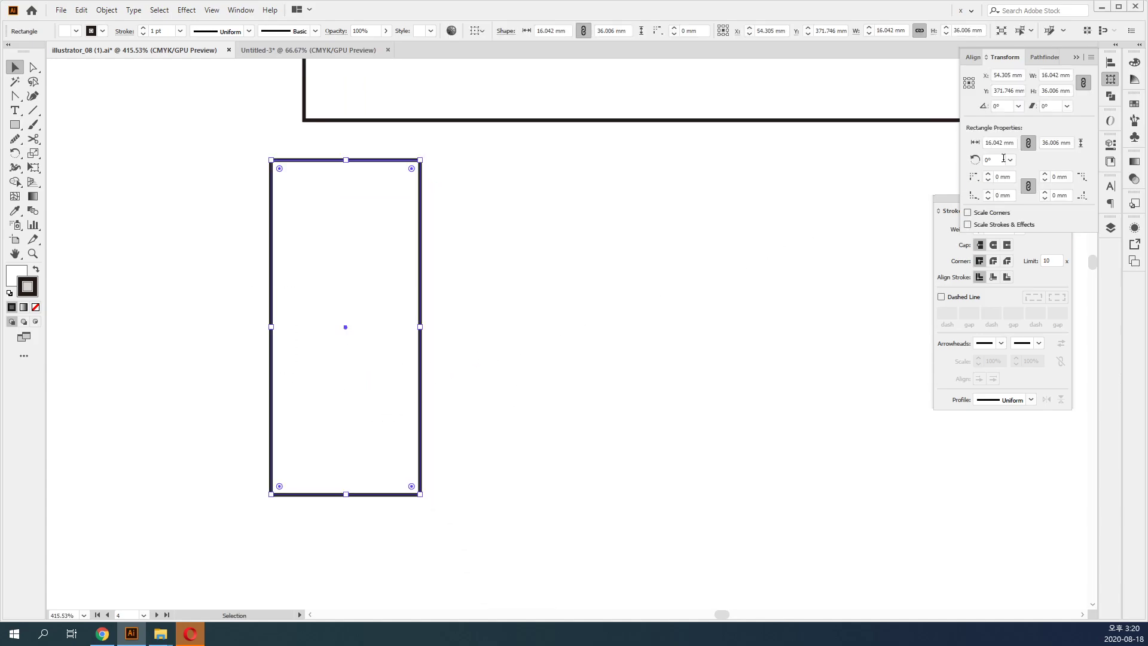
click(1132, 102)
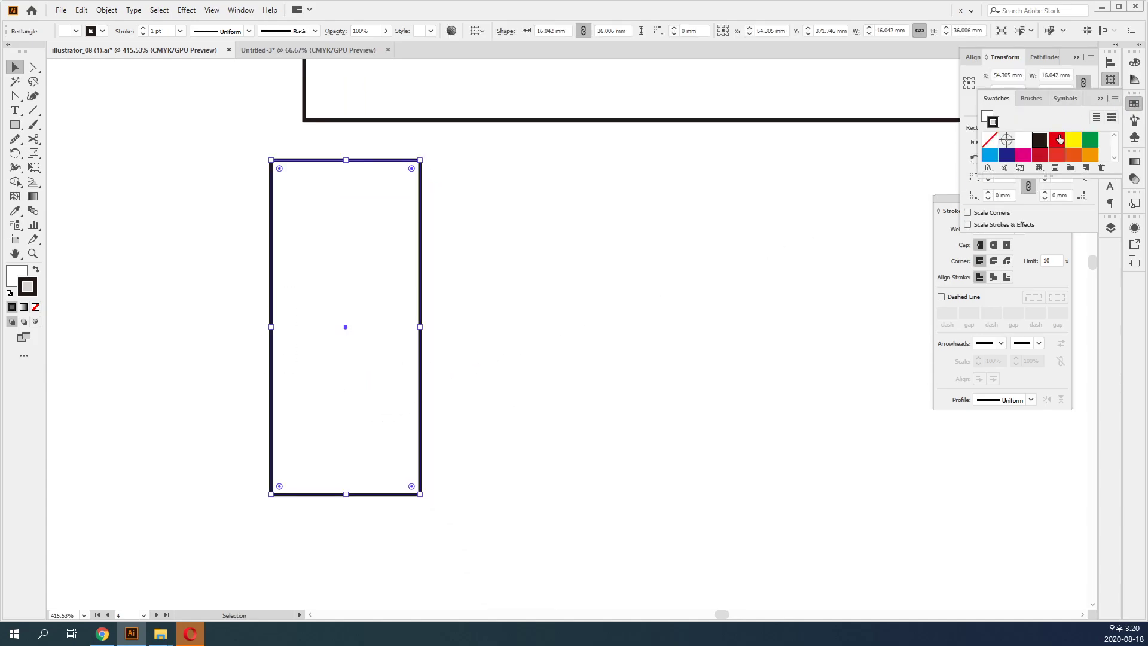
click(1091, 156)
Add an anchor point on the narrow rectangle's left edge and pull it inward about 4 mm to form a notch.
key(plus)
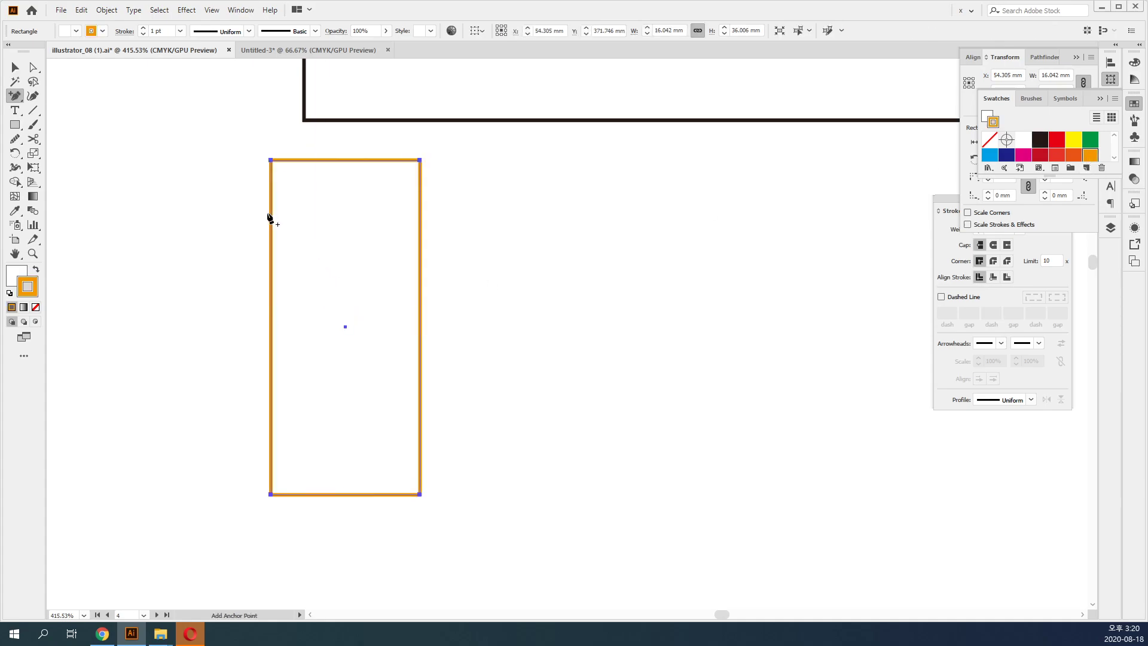
click(271, 213)
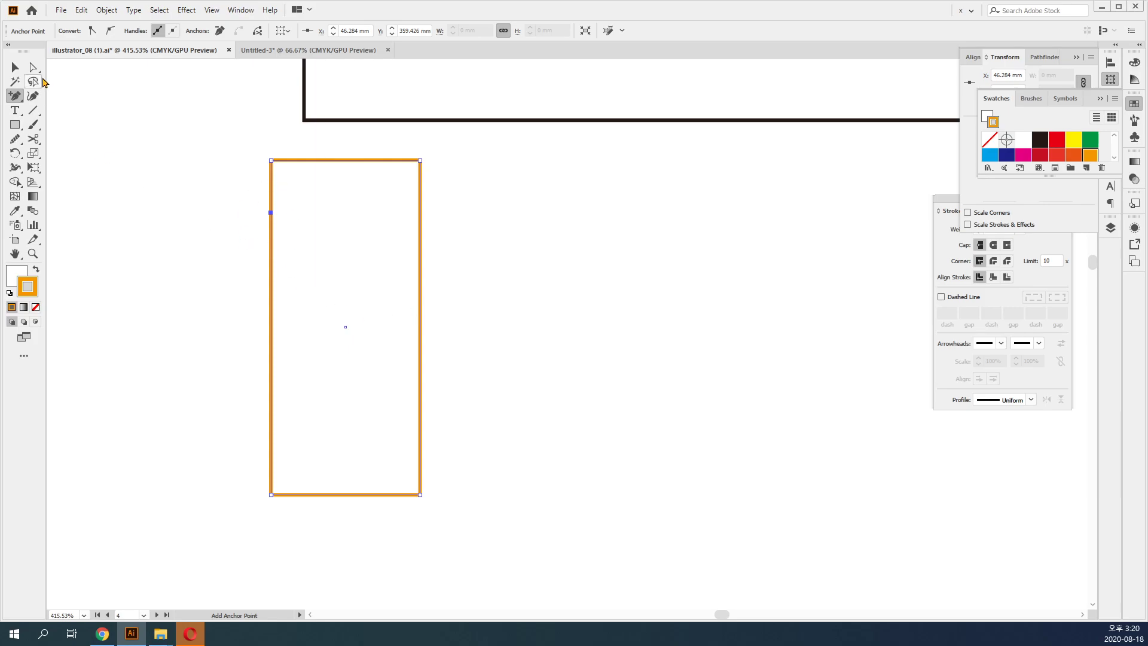
click(39, 68)
drag(272, 213, 272, 310)
drag(270, 249, 311, 232)
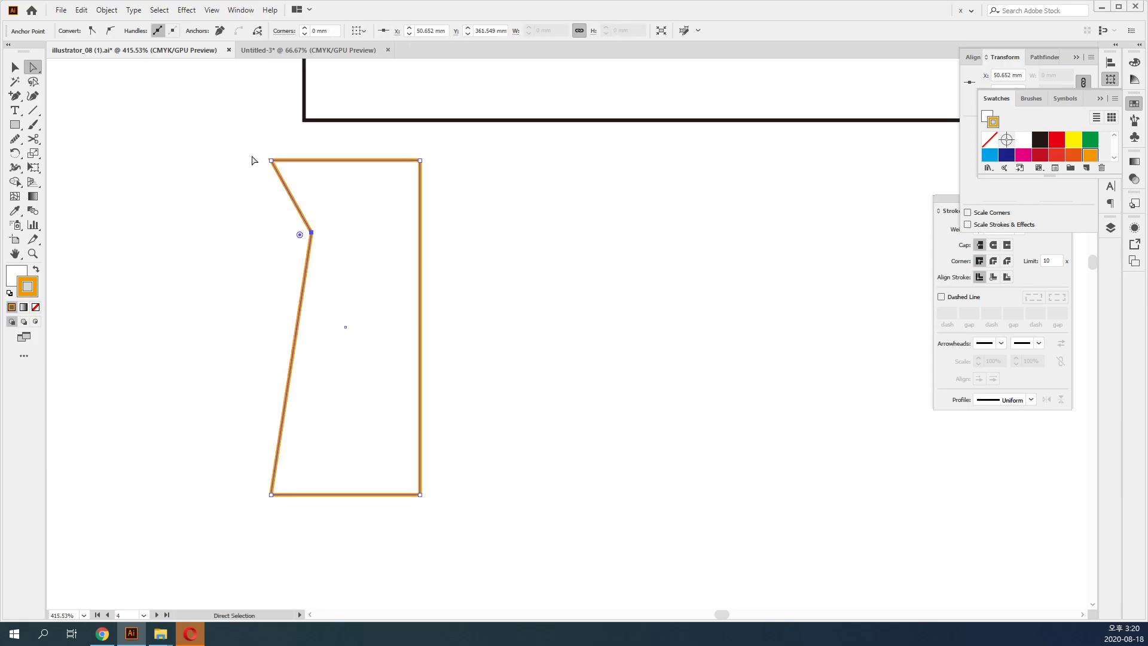
Select the notch point with both left corner points and distribute them by vertical centre to make the notch symmetrical.
shift+click(271, 161)
drag(242, 474, 300, 534)
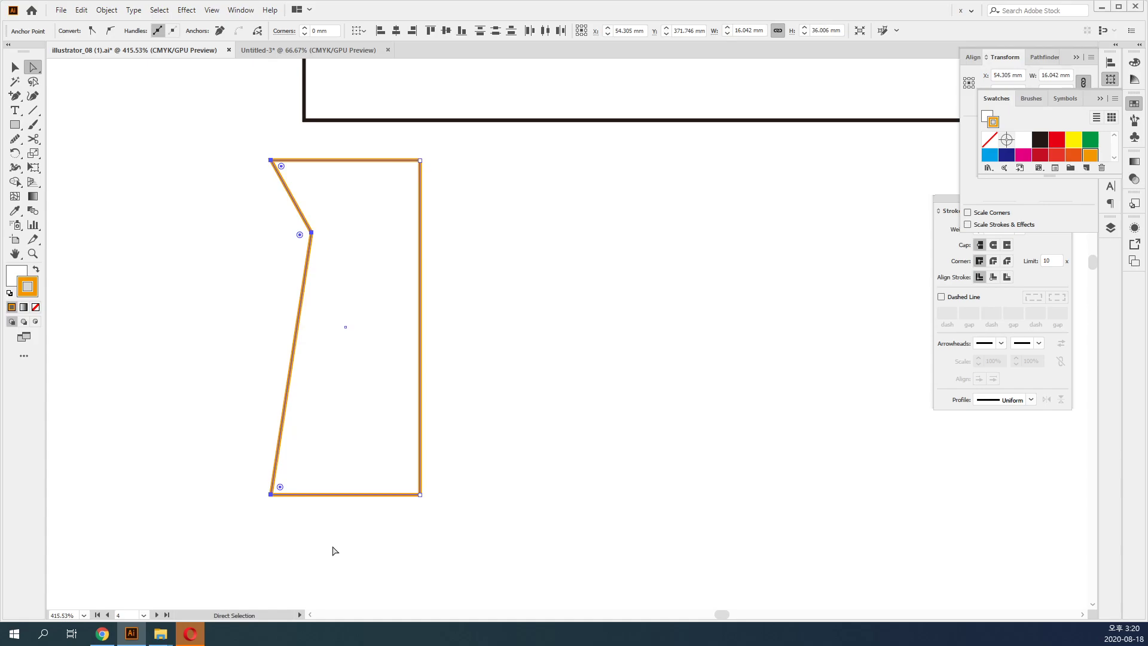
drag(972, 57, 513, 165)
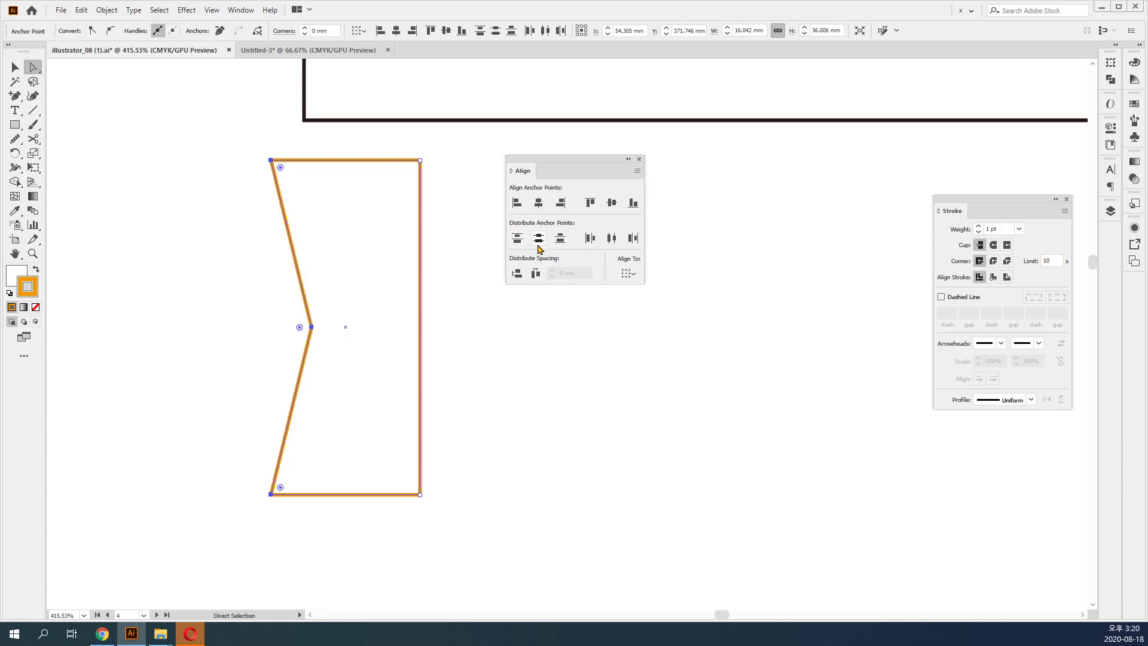
click(538, 239)
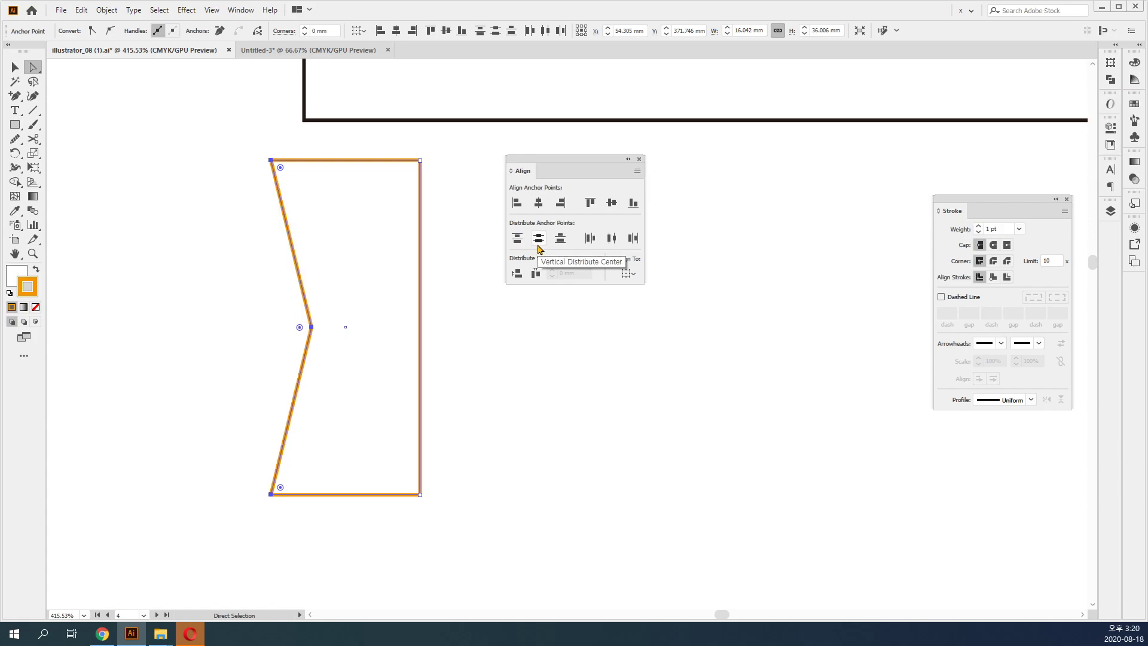
key(v)
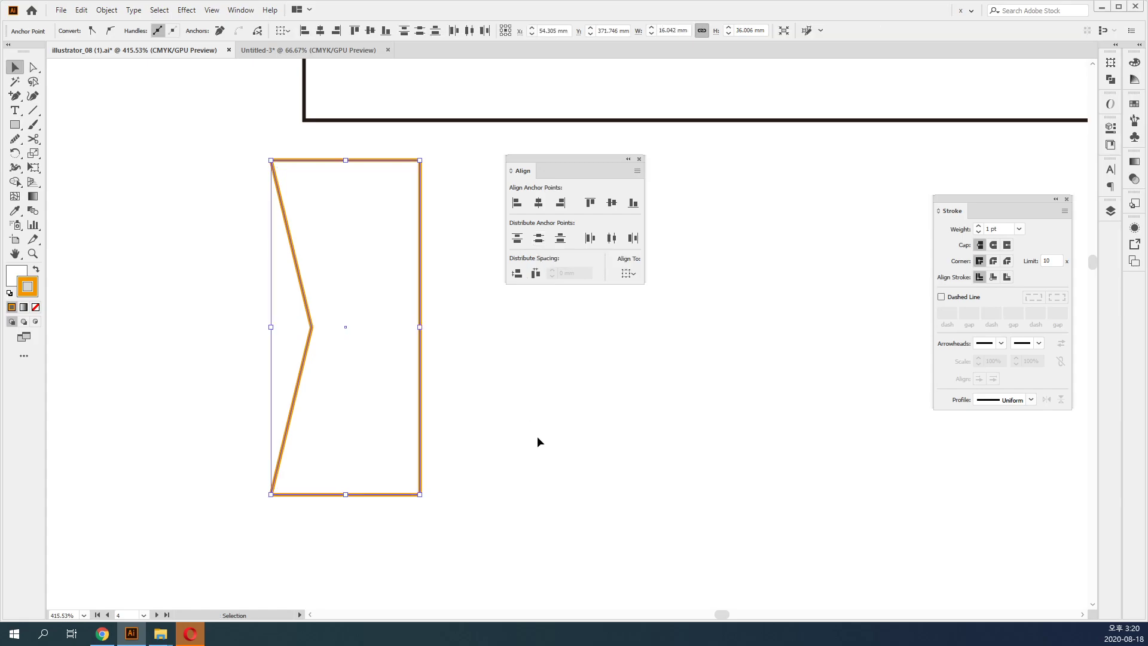
click(537, 442)
Move the notched ribbon tail up so it overlaps the left end of the wide rectangle and sits slightly lower than it.
key(ctrl+minus)
key(ctrl+minus)
key(ctrl+minus)
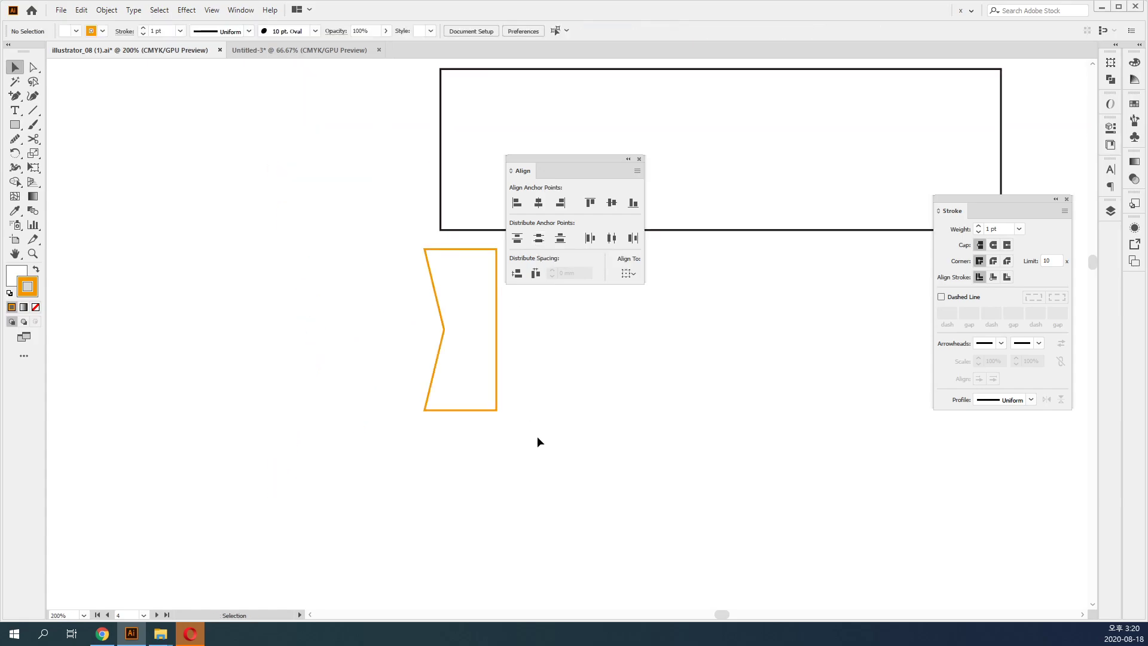
drag(574, 159, 779, 256)
drag(470, 386, 453, 243)
click(574, 328)
drag(586, 151, 265, 221)
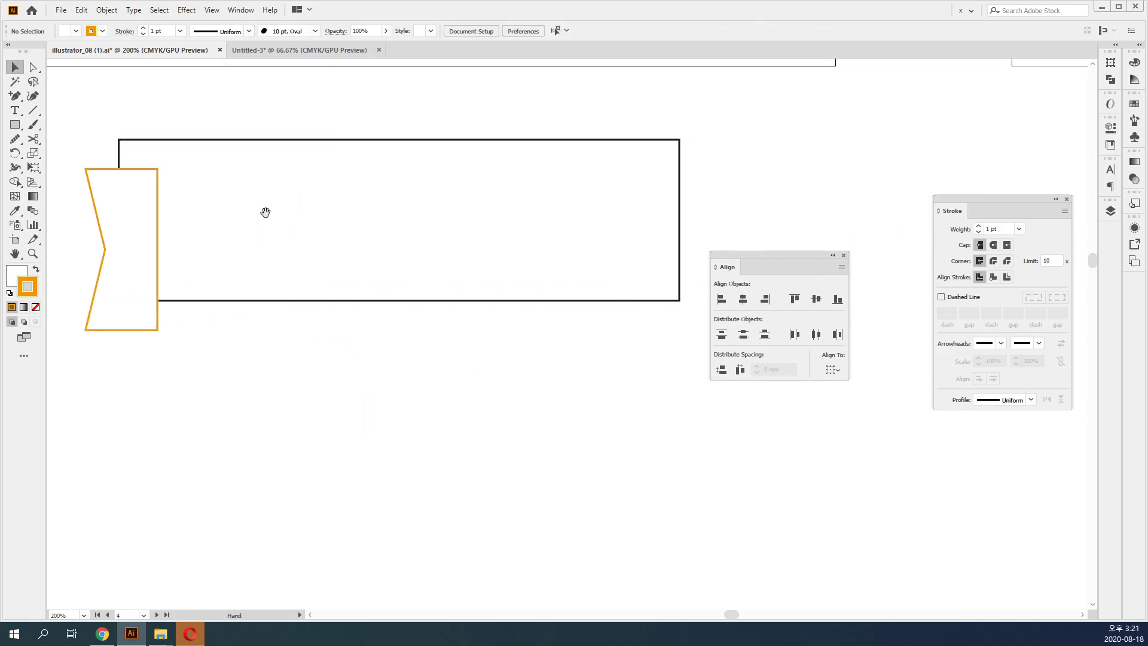
drag(148, 246, 200, 245)
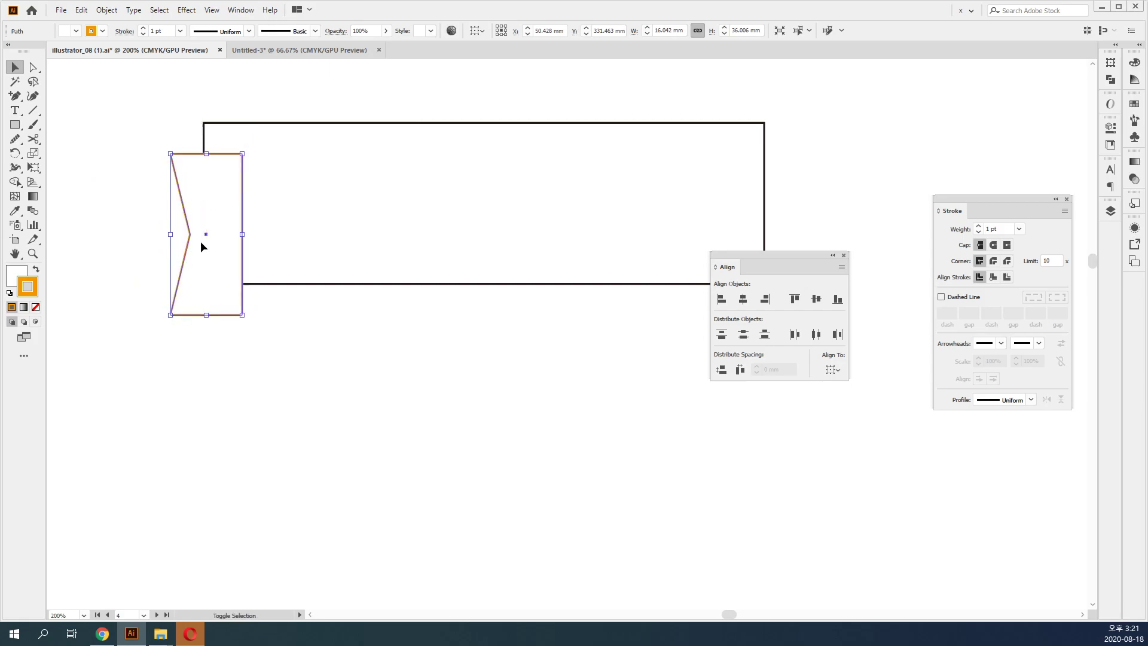
Send the notched ribbon tail behind the wide rectangle and clear the selection.
key(ctrl+shift+bracketleft)
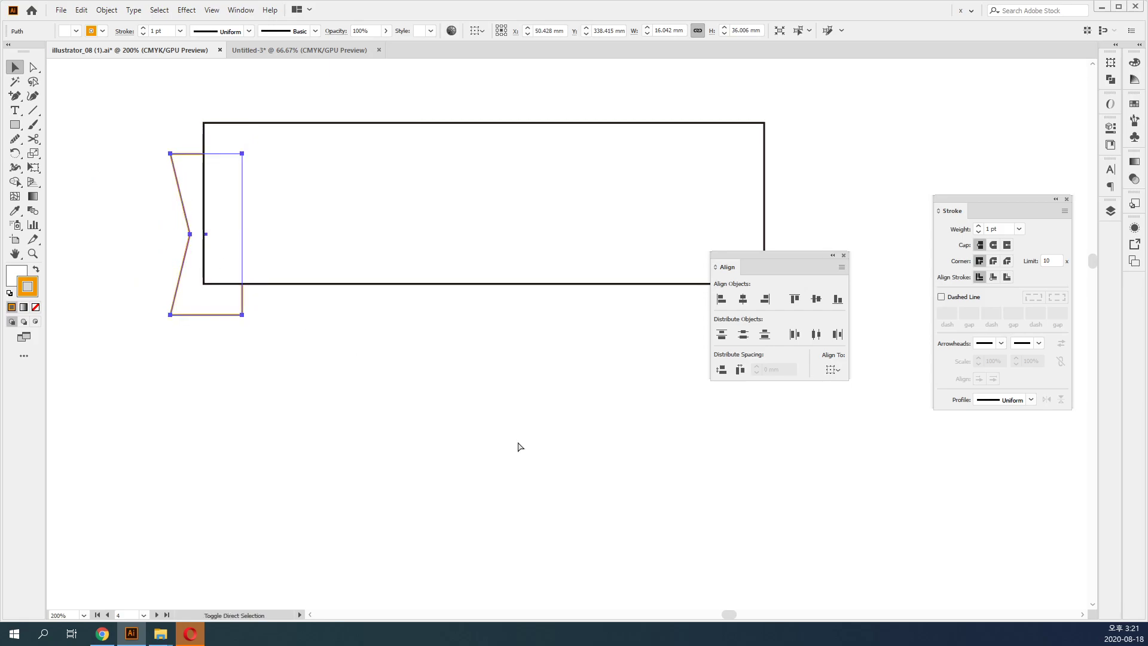
click(528, 441)
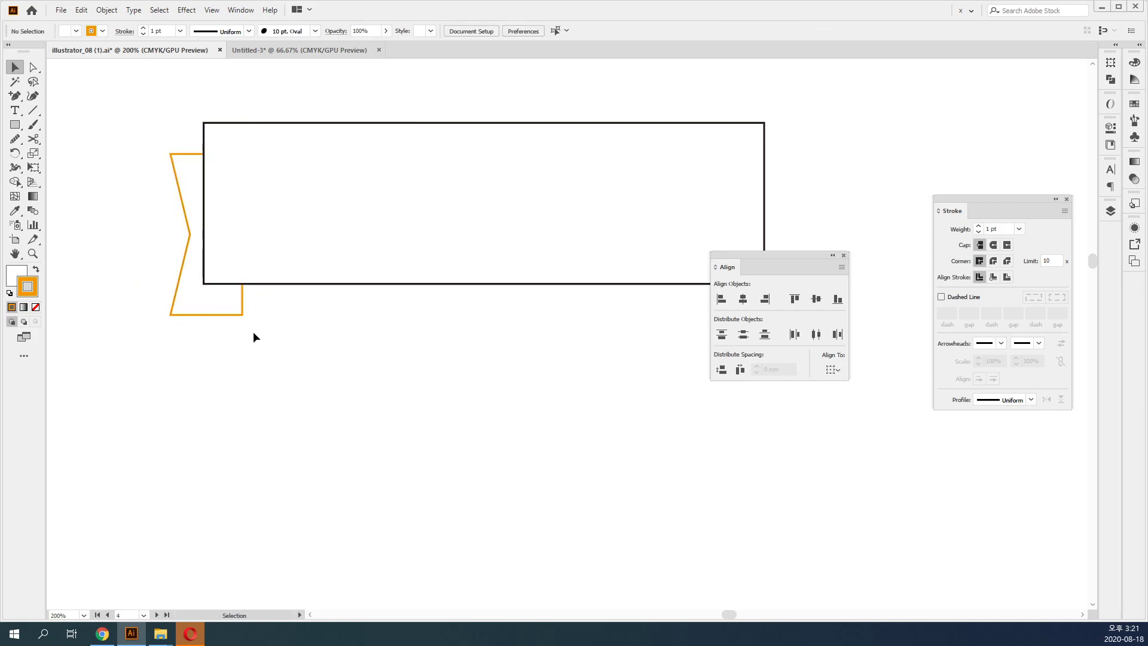
mouse_move(211, 289)
mouse_down()
mouse_move(258, 319)
mouse_move(266, 249)
mouse_move(233, 271)
mouse_up()
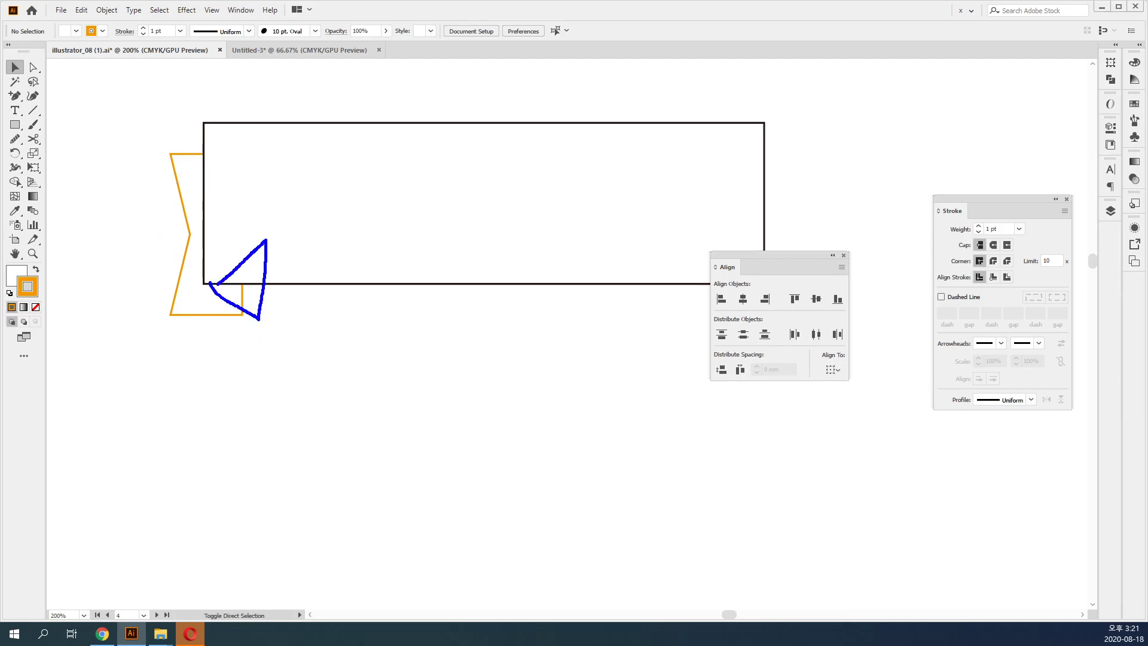
key(Escape)
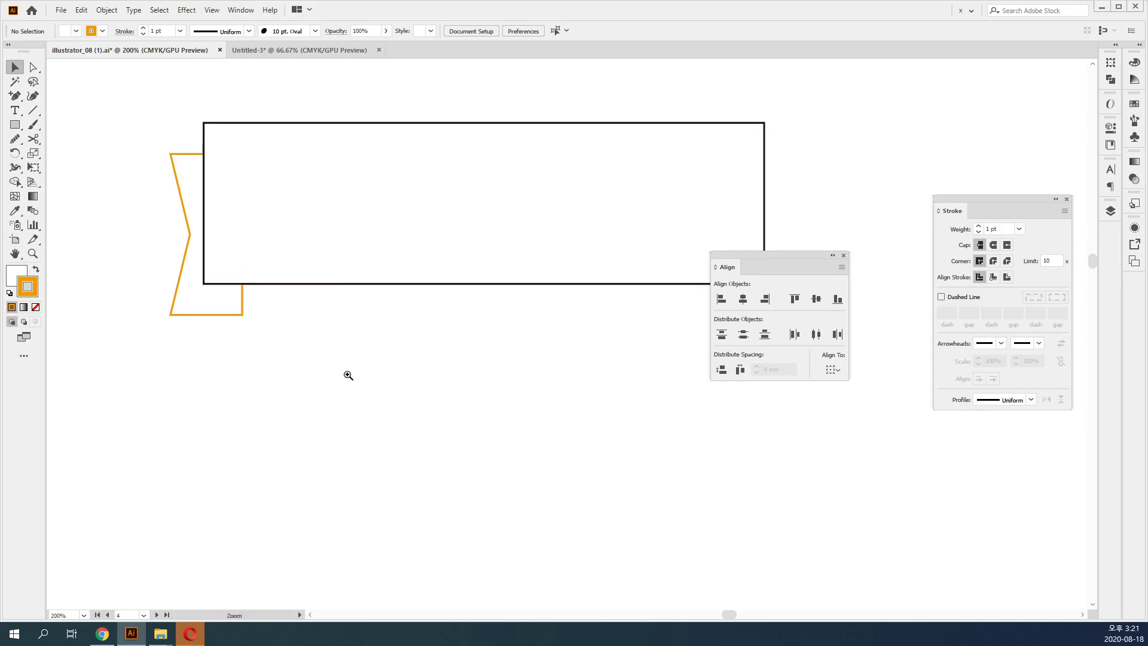
Dock the floating Stroke and Align panels as icons to clear the canvas around the ribbon.
ctrl+click(345, 355)
drag(641, 332, 475, 430)
drag(978, 201, 1120, 216)
mouse_move(777, 257)
mouse_down()
mouse_move(1127, 236)
mouse_move(1114, 240)
mouse_up()
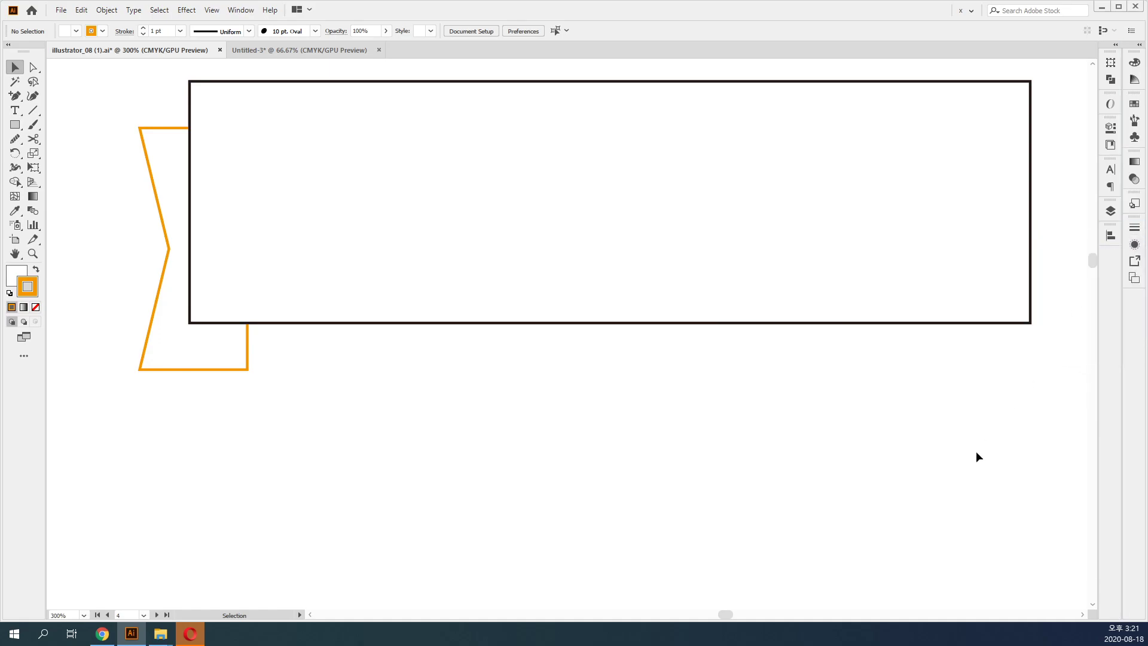
Duplicate the wide rectangle in place and shrink the copy to about 8.6 by 7 mm over the tail's exposed lower part.
click(831, 230)
click(683, 425)
key(ctrl+z)
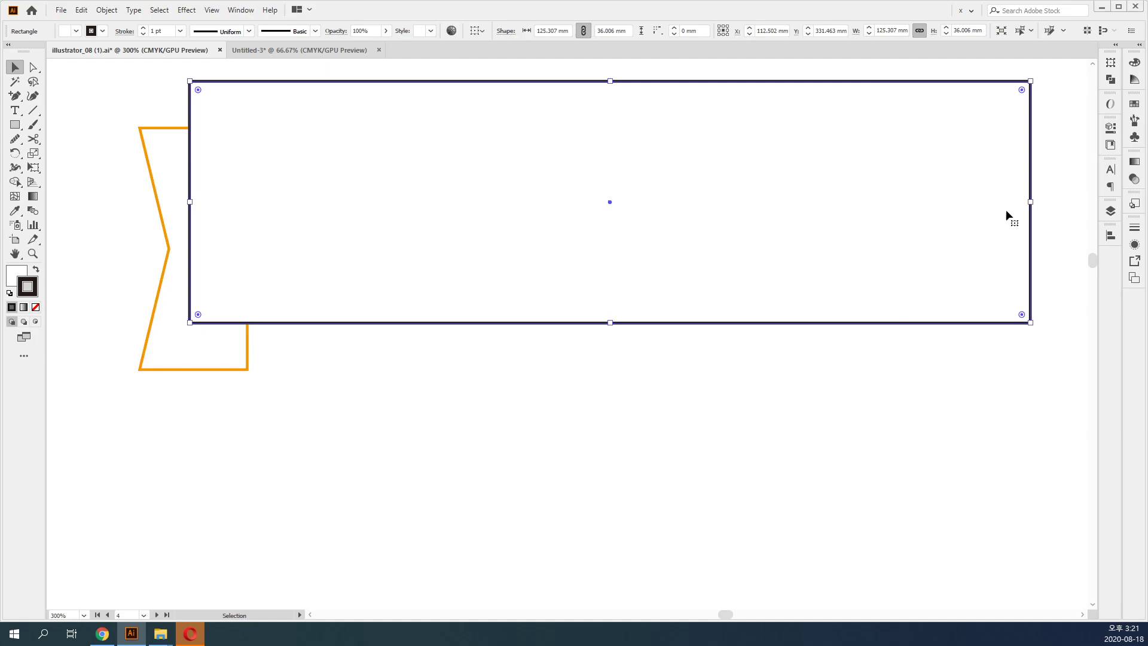
drag(610, 80, 220, 369)
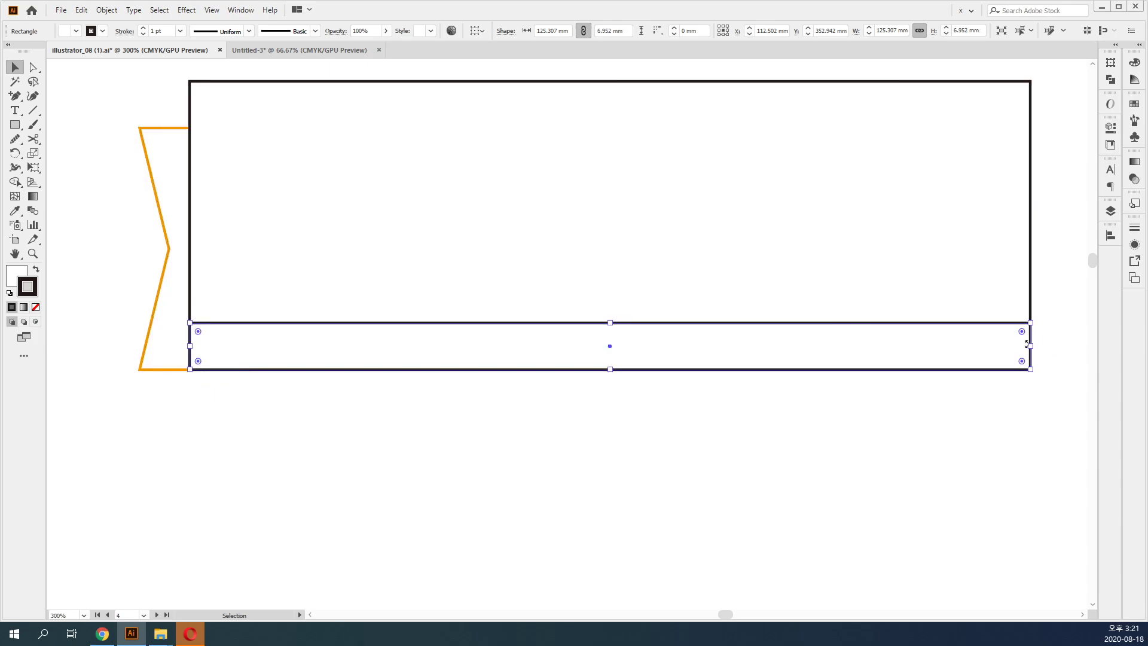
drag(1031, 348, 248, 347)
click(350, 423)
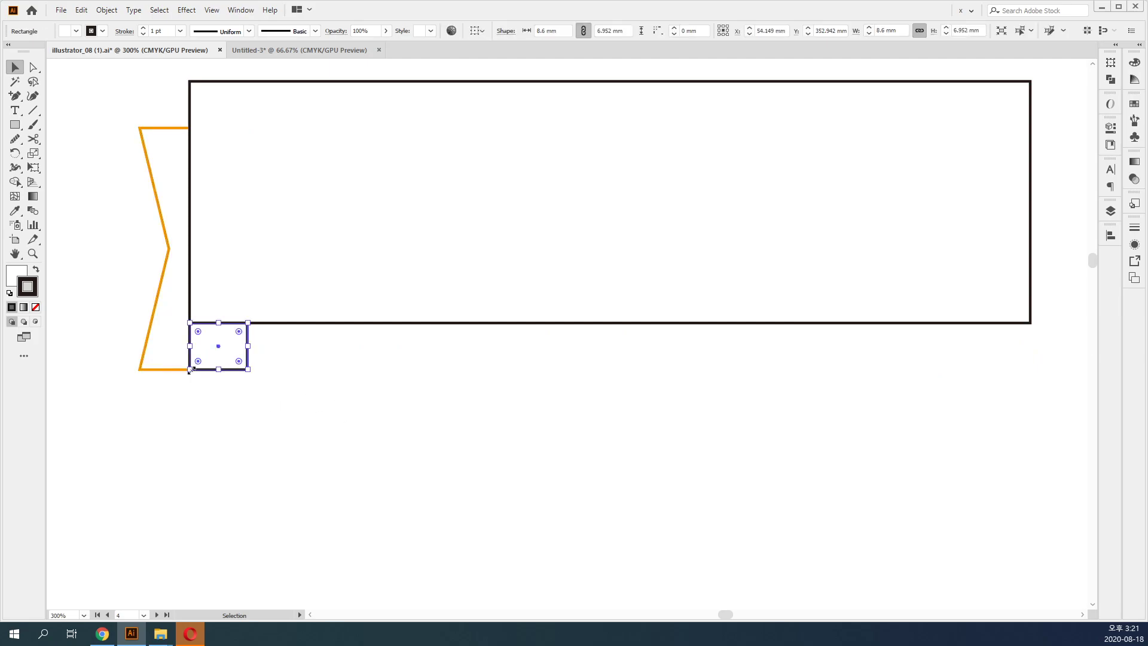
Remove the small rectangle's lower-left anchor point to form a triangle and swap its fill and stroke.
key(p)
click(189, 369)
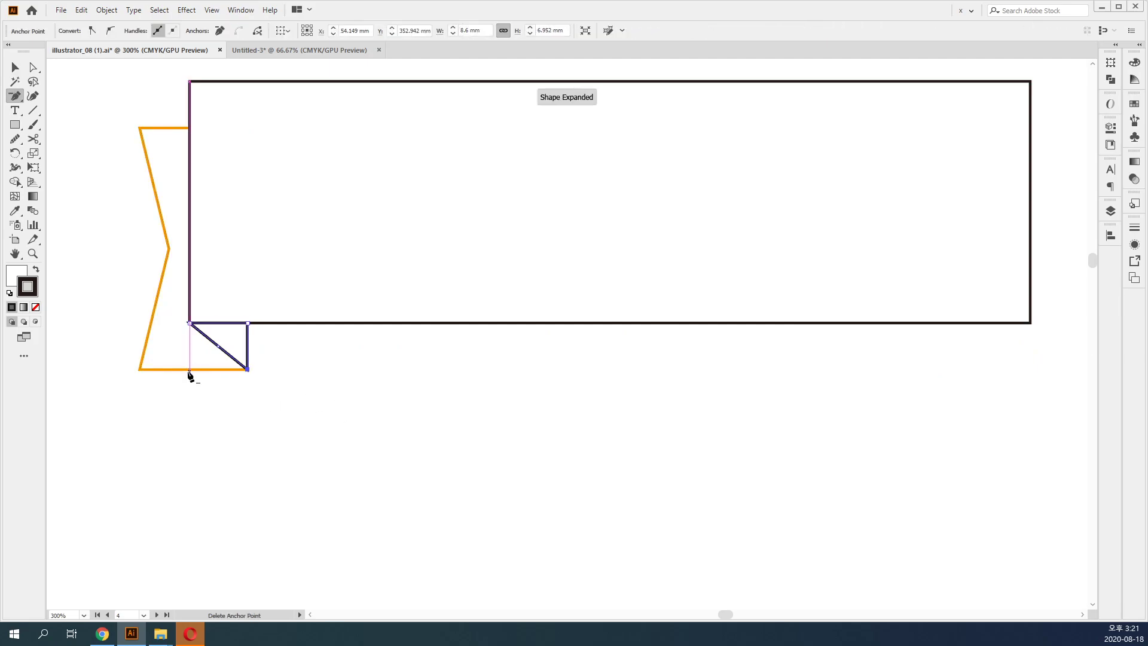
key(shift+x)
key(v)
click(312, 431)
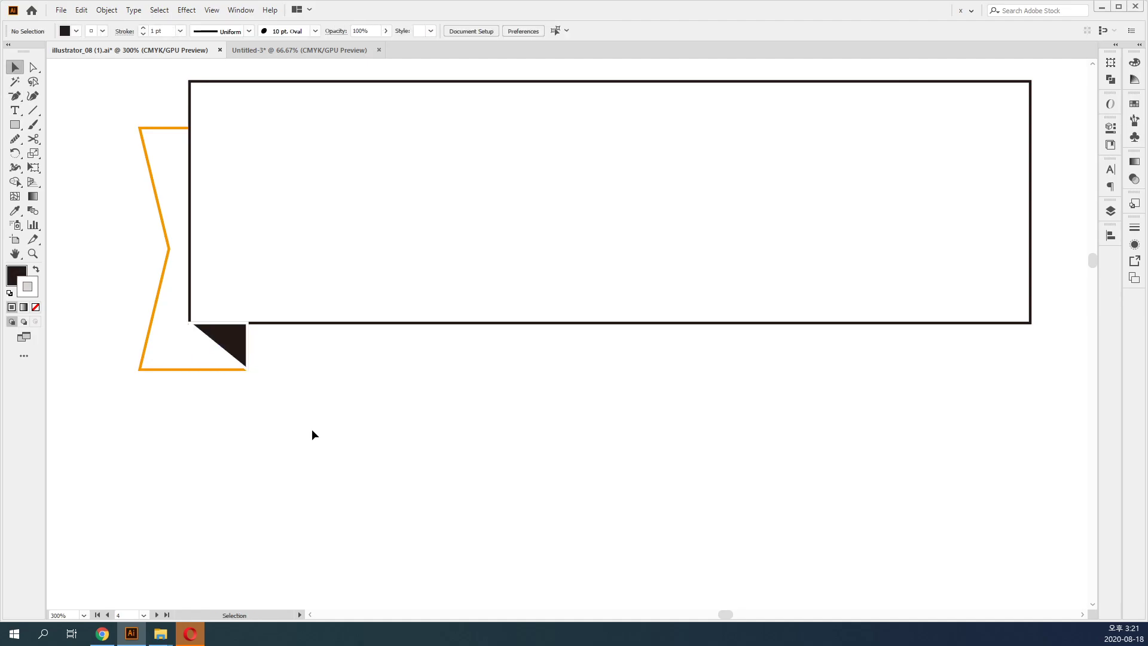
Delete the black fold triangle.
click(221, 336)
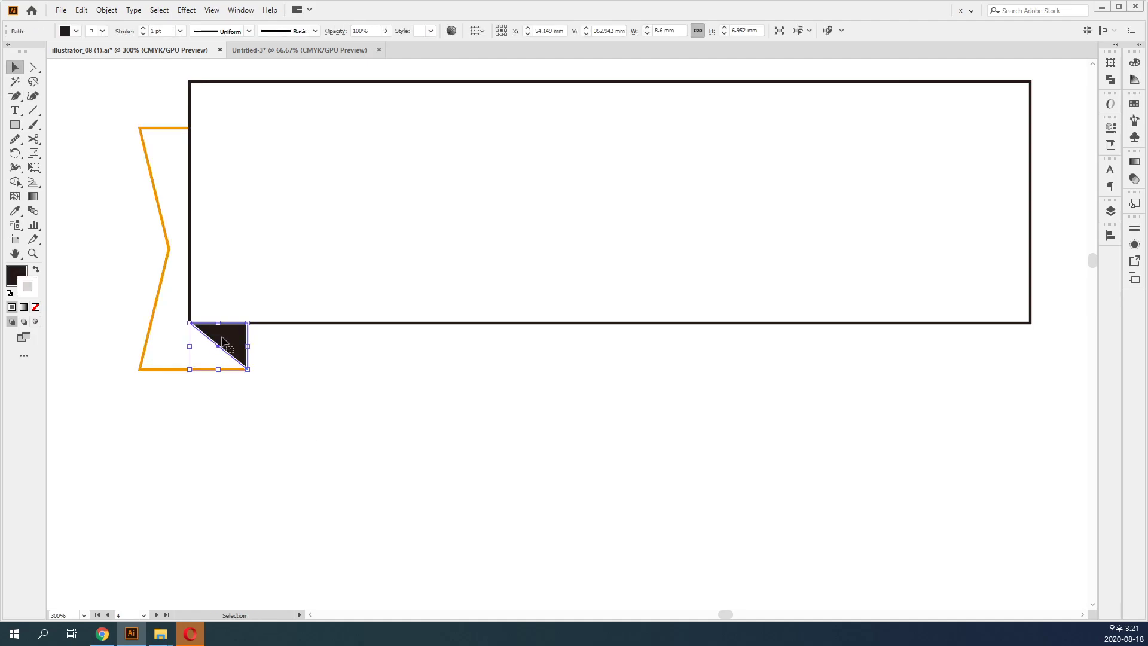
key(Delete)
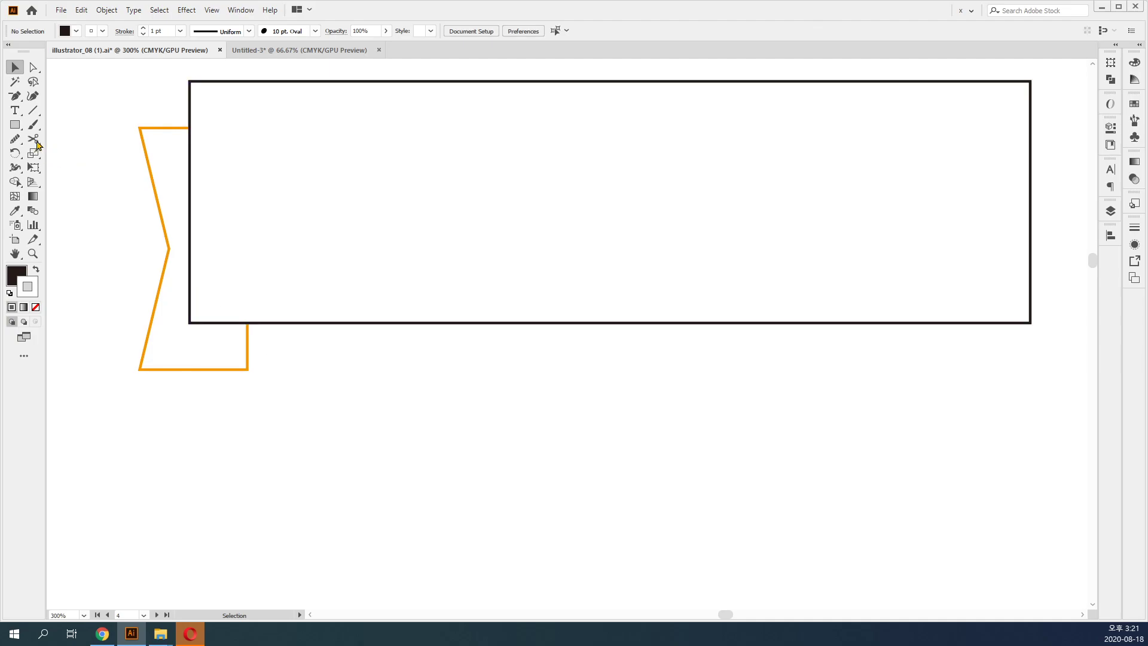
Draw a rectangle about 18.3 by 17.6 mm below the wide rectangle and give it an orange fill with no stroke.
click(15, 124)
drag(306, 347, 428, 464)
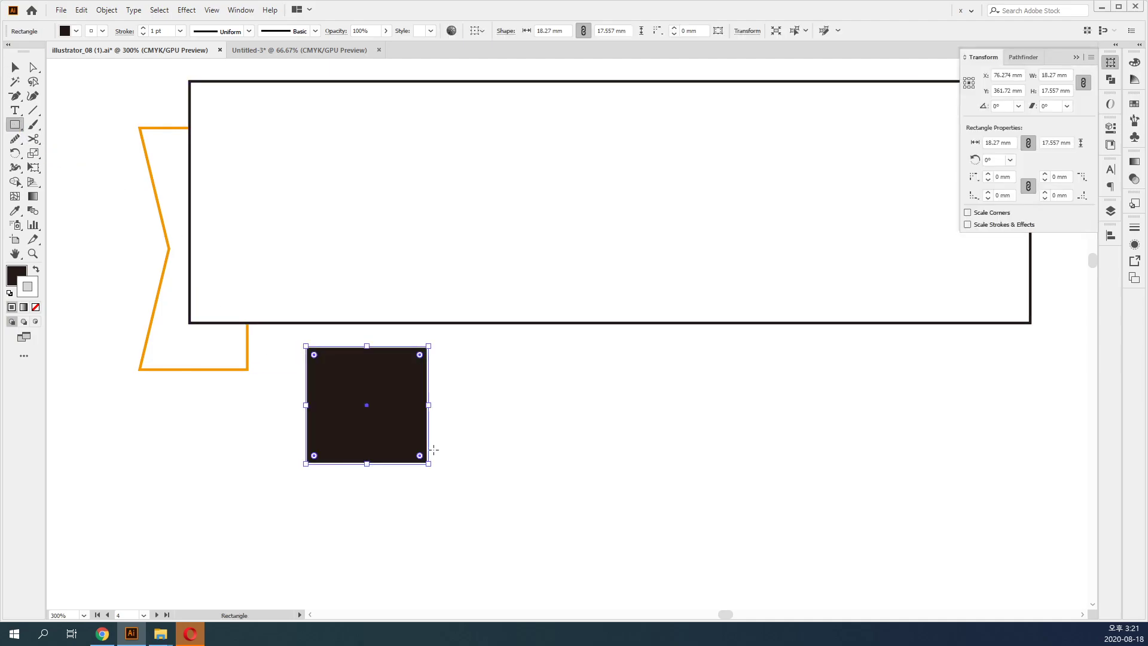
click(1134, 106)
click(1088, 155)
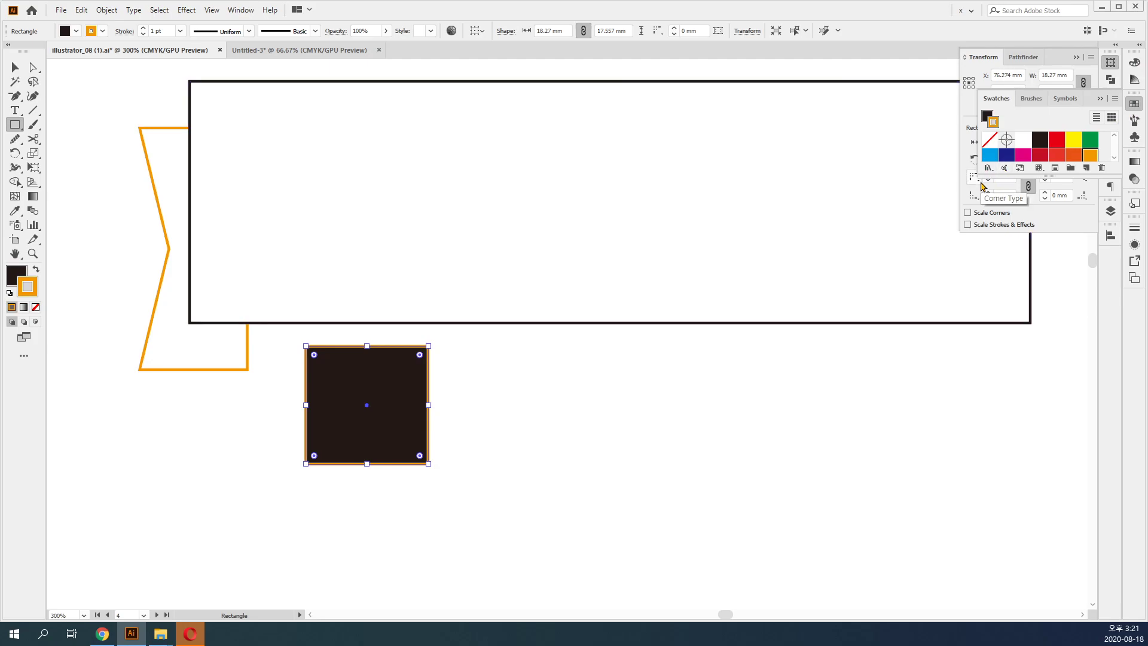
key(shift+x)
key(/)
key(z)
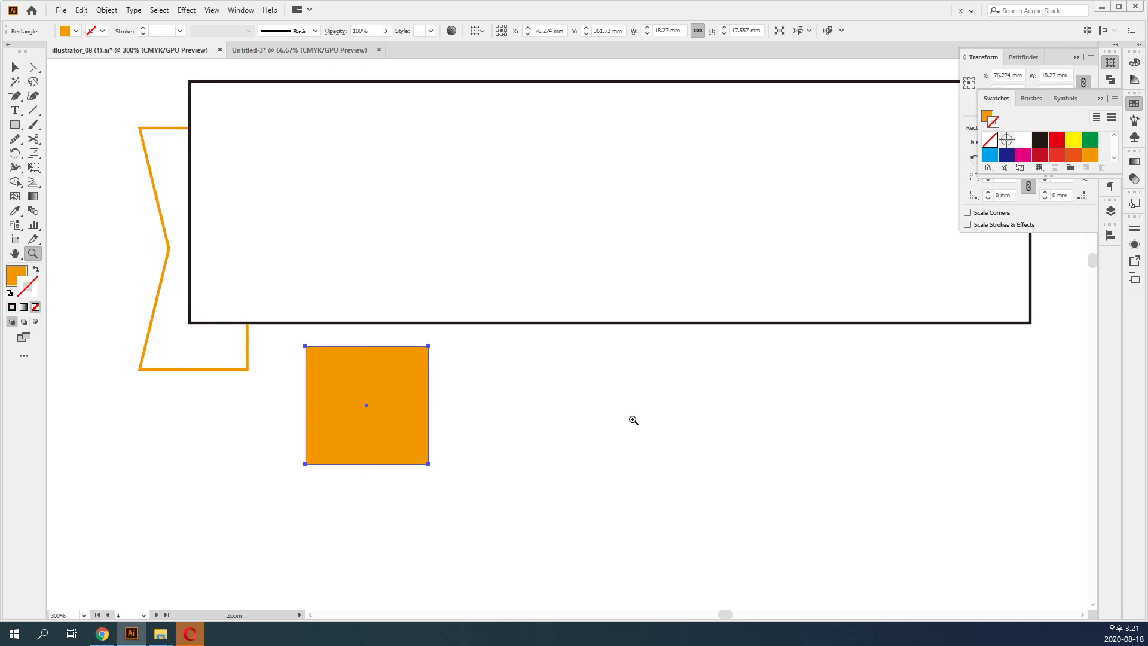
Align the orange rectangle's upper-left anchor point to the tail's lower-right corner, horizontally left and vertically bottom.
key(a)
click(625, 423)
scroll(625, 423, down, 2)
click(305, 289)
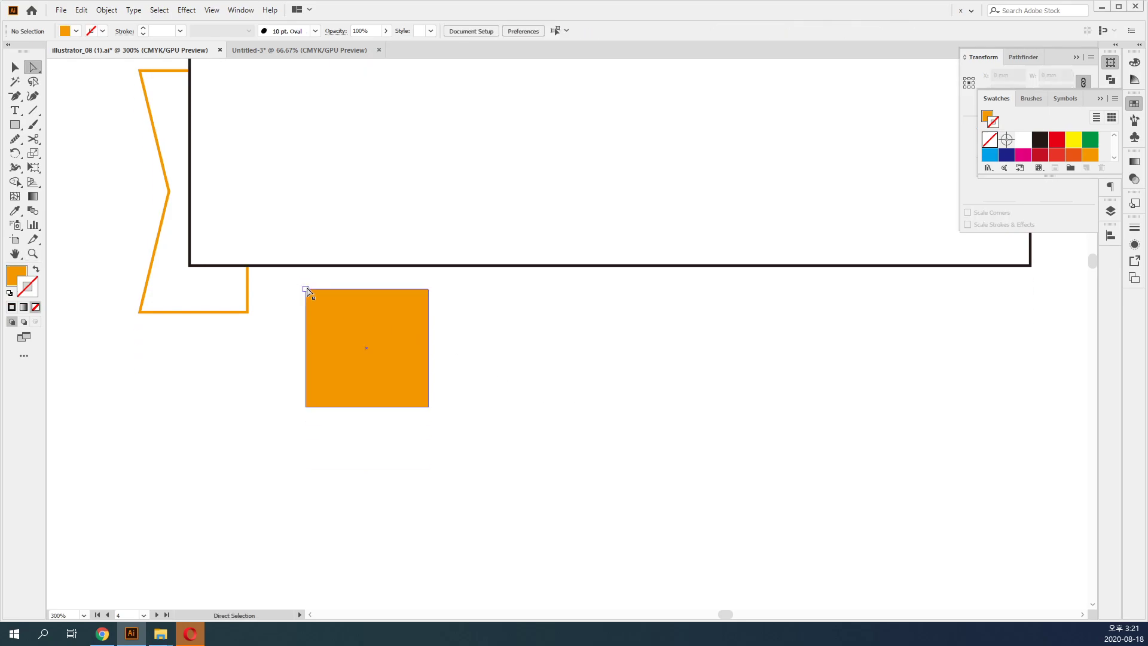
shift+click(247, 311)
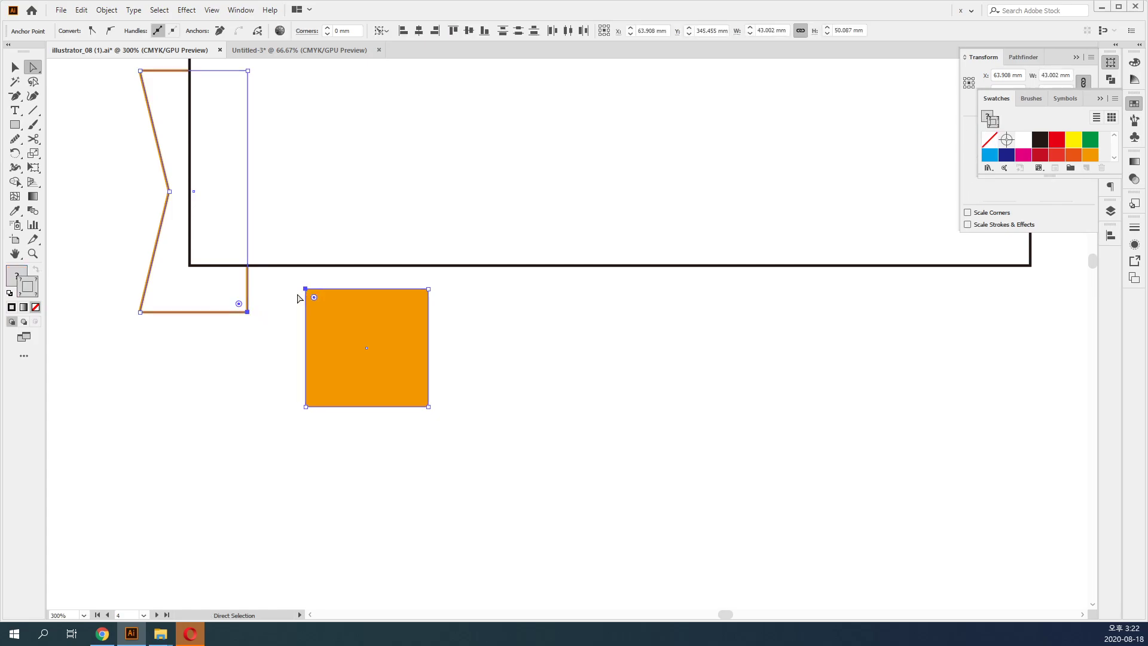
click(1134, 106)
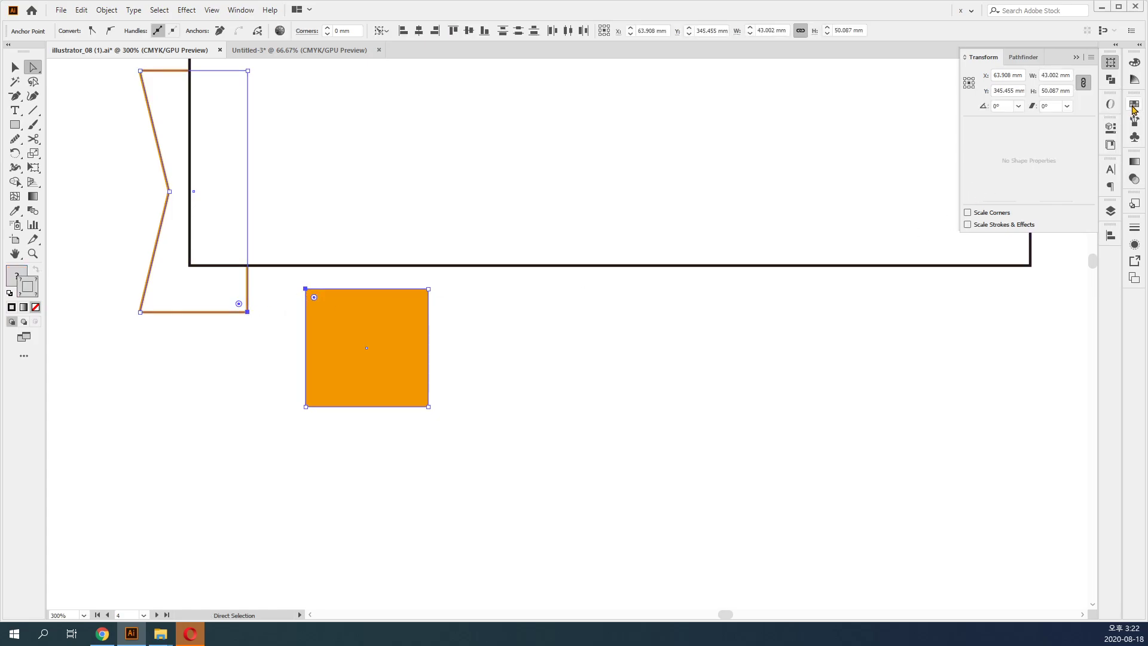
click(1110, 235)
click(1045, 262)
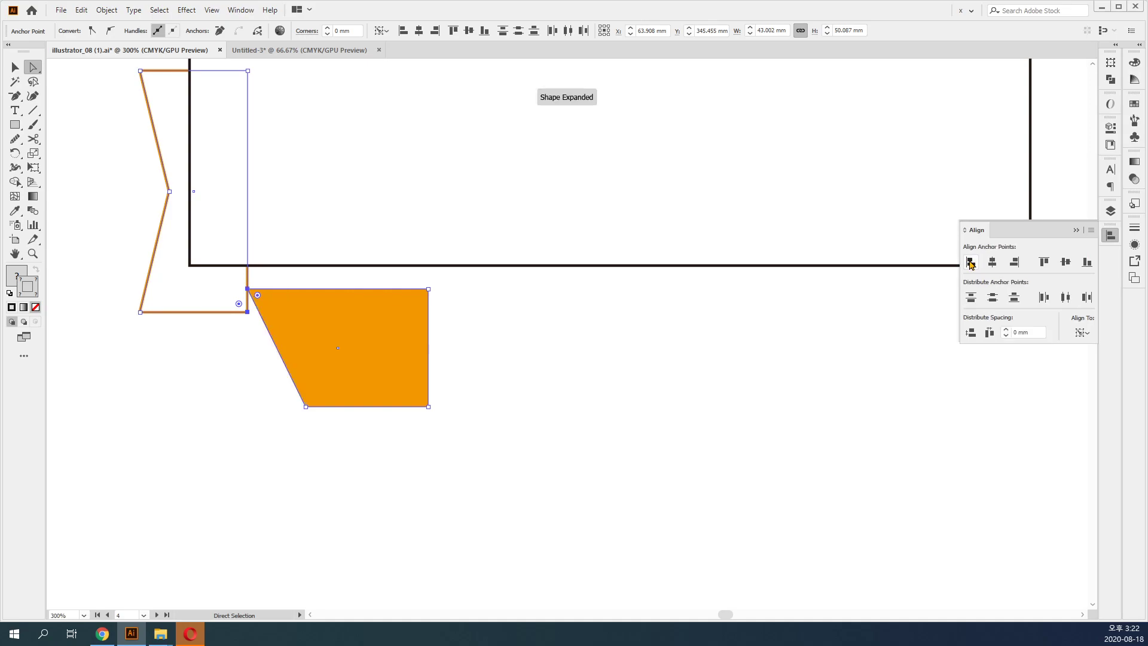
click(1088, 263)
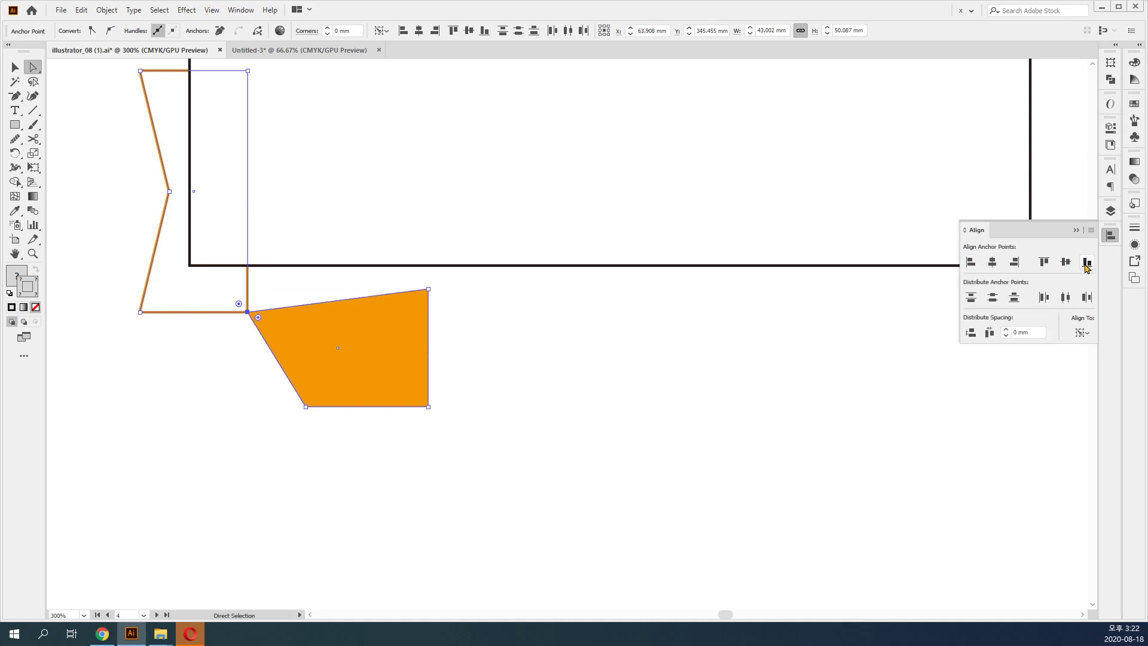
Float the Align panel beside the ribbon tail and undo the two anchor point alignments.
drag(1111, 240, 233, 148)
click(244, 147)
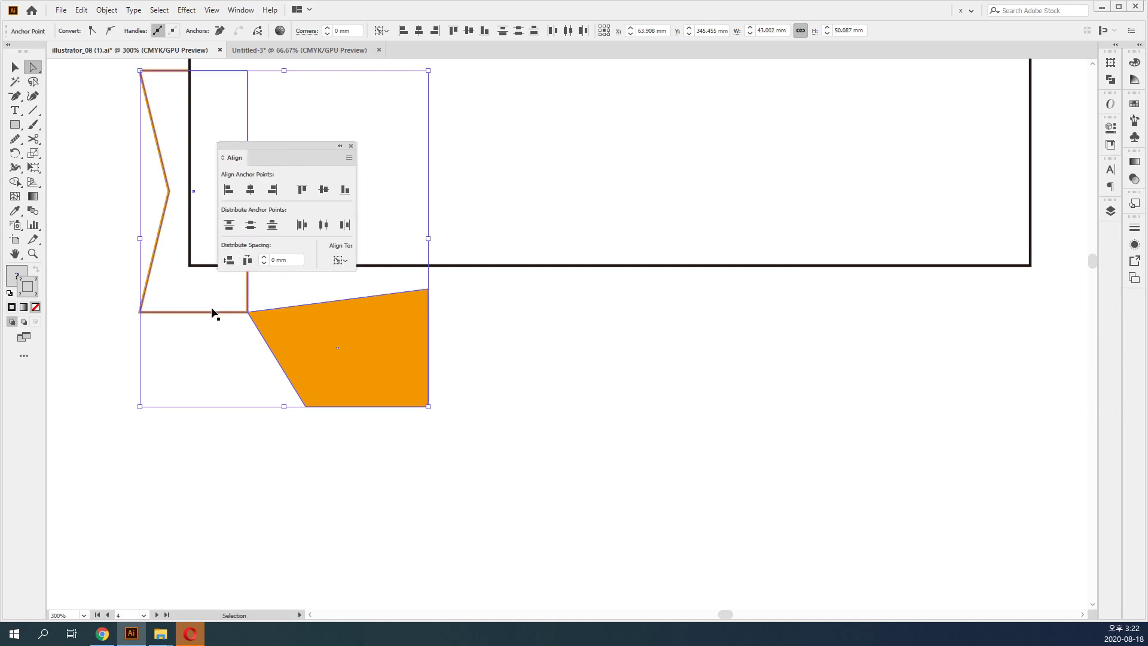
key(ctrl+z)
key(ctrl+z)
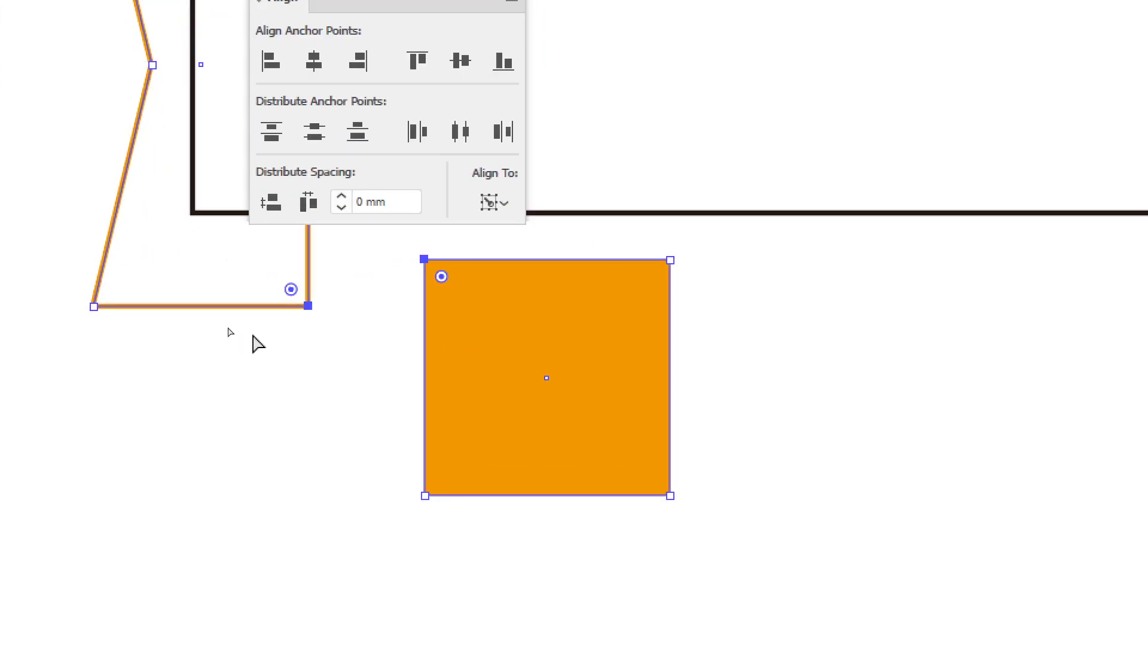
Snap the orange rectangle's upper-left anchor onto the tail's lower-right corner with left and bottom alignment, and set Align to Selection.
click(278, 319)
click(424, 259)
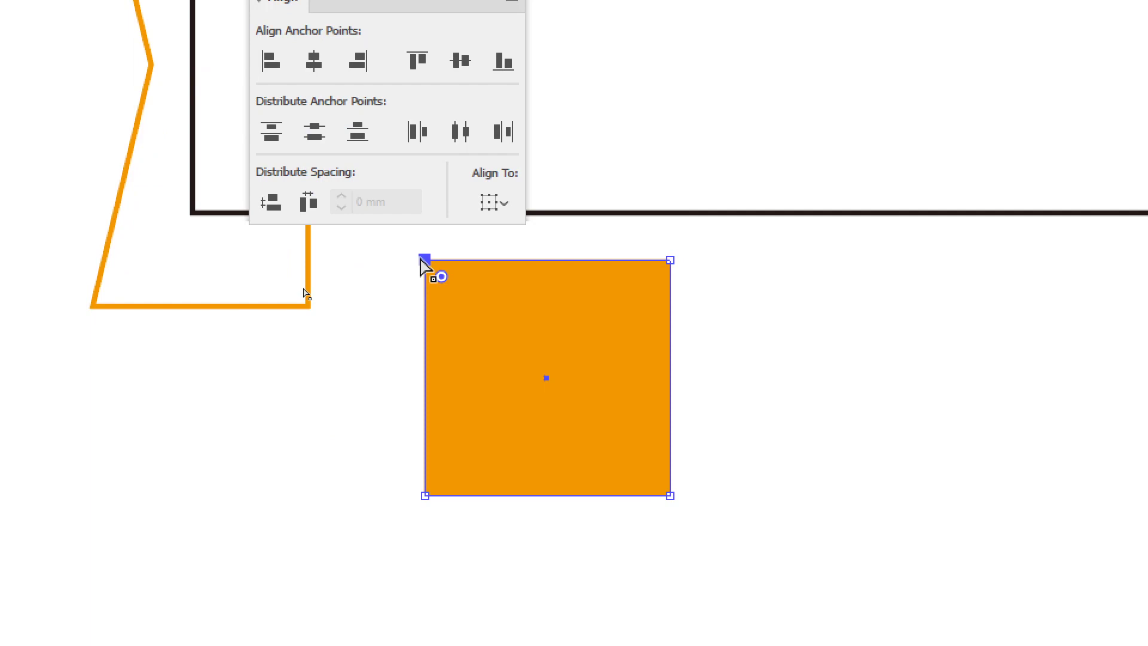
shift+click(308, 306)
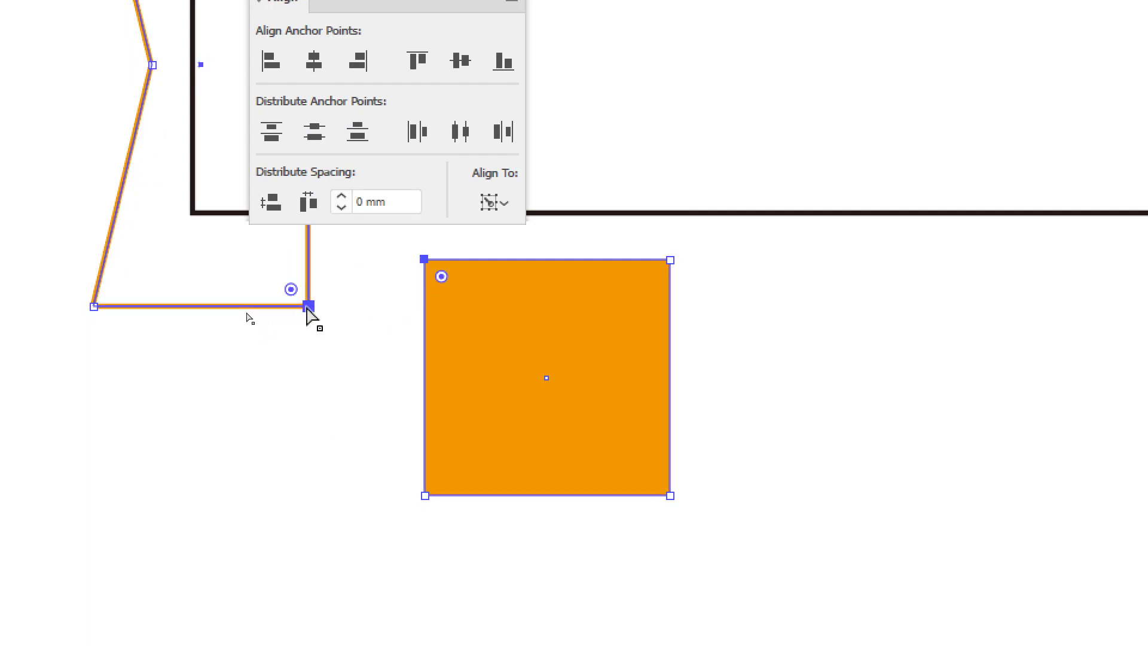
click(271, 142)
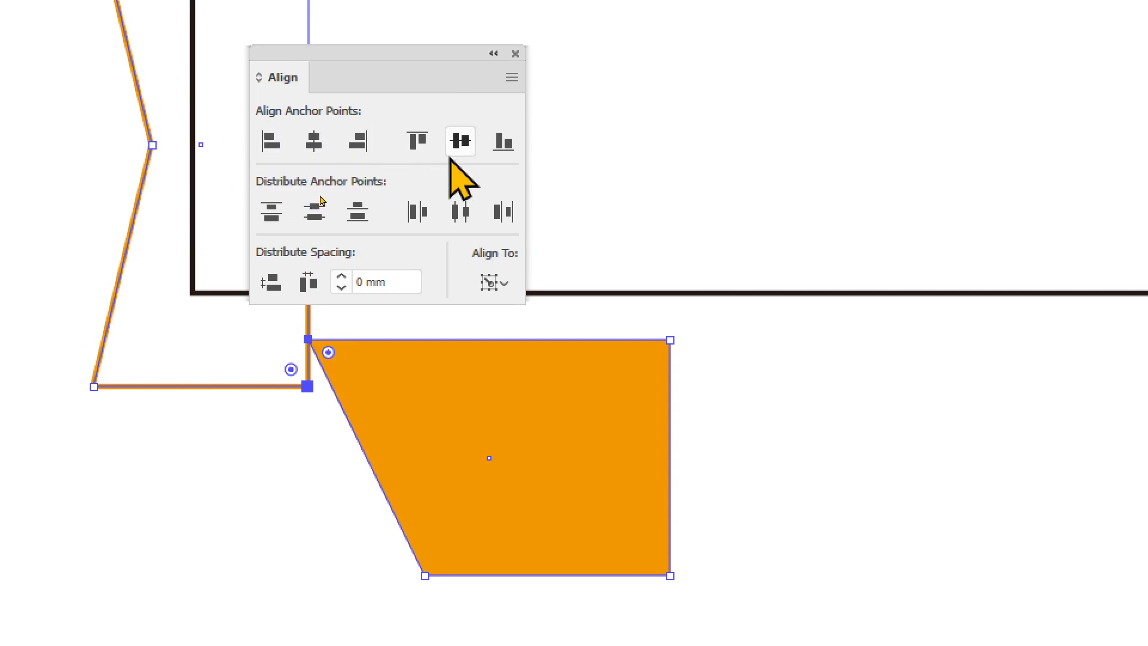
click(504, 142)
click(493, 283)
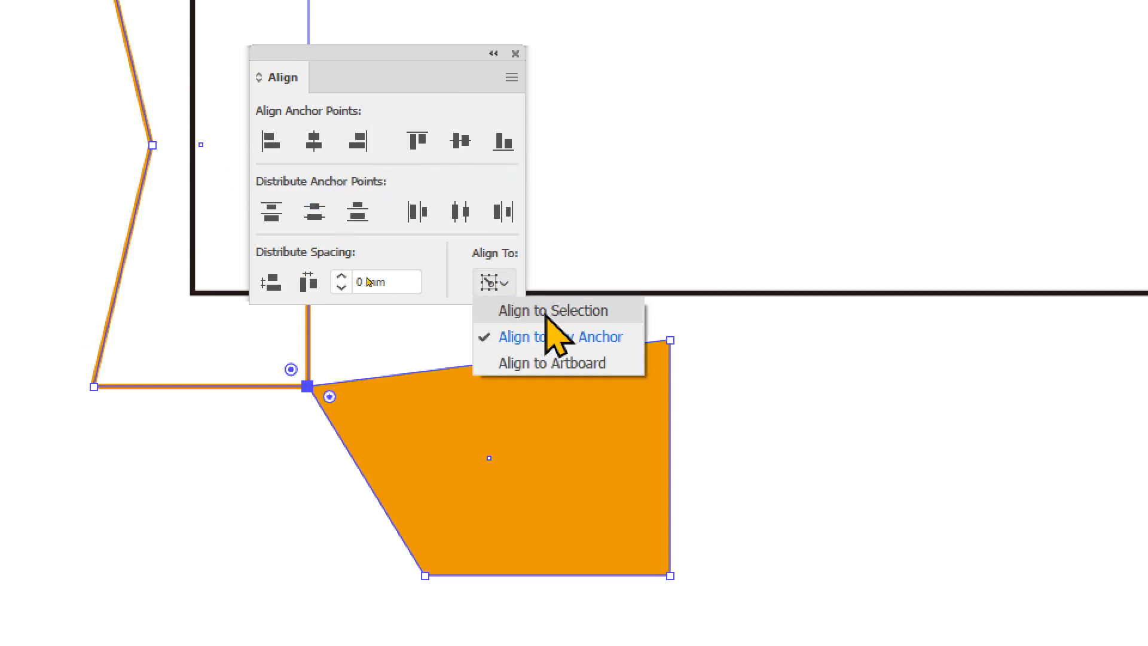
click(541, 311)
click(241, 456)
Align the orange shape's lower-left anchor to the wide rectangle's lower-left corner, horizontally left and vertically top.
click(424, 575)
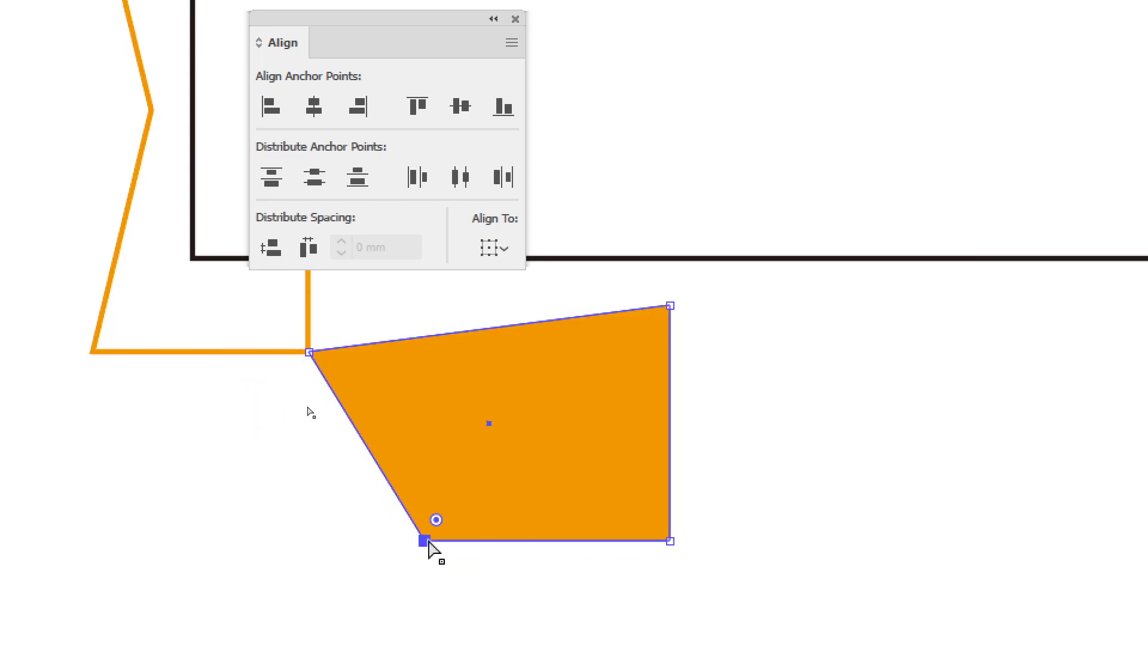
shift+click(192, 260)
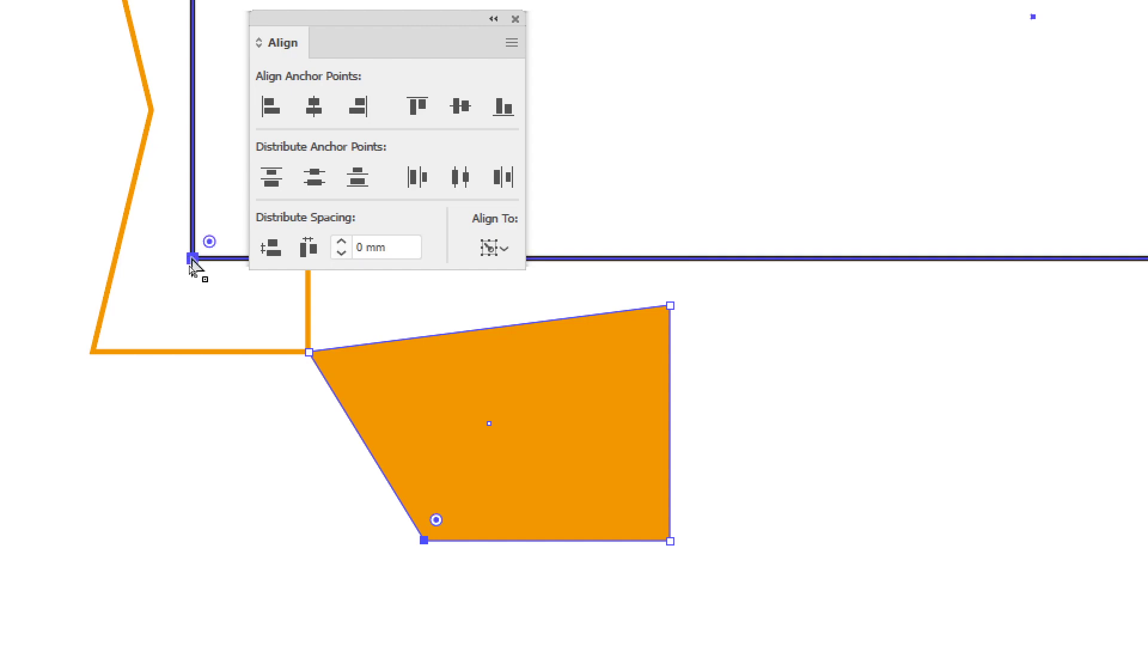
click(273, 108)
click(418, 108)
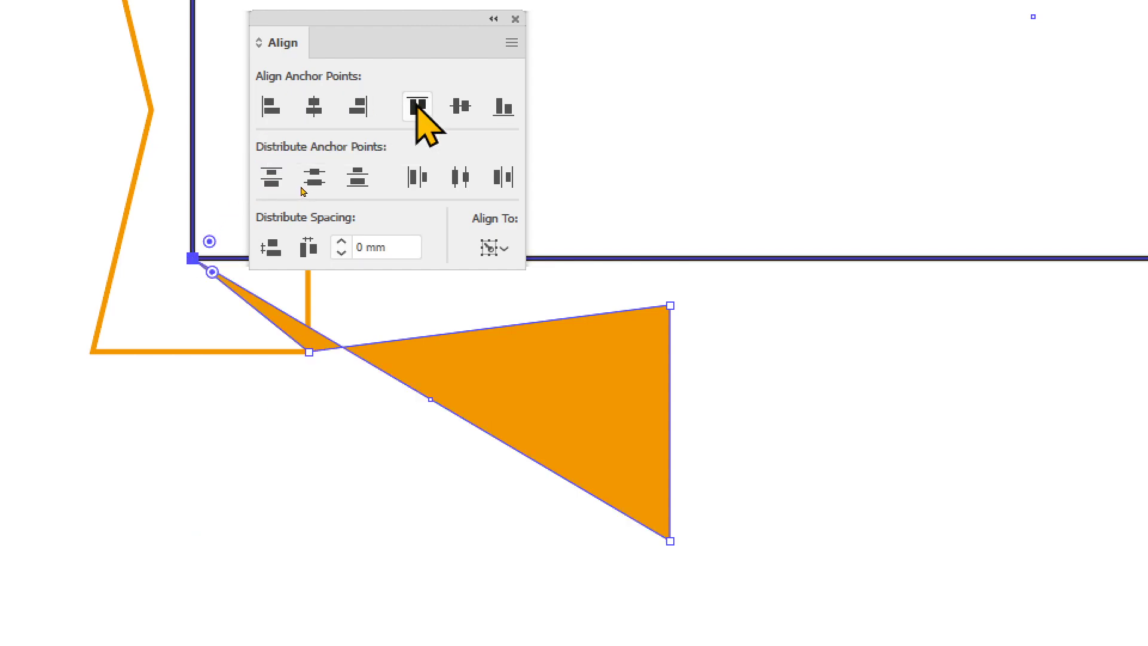
drag(407, 20, 672, 82)
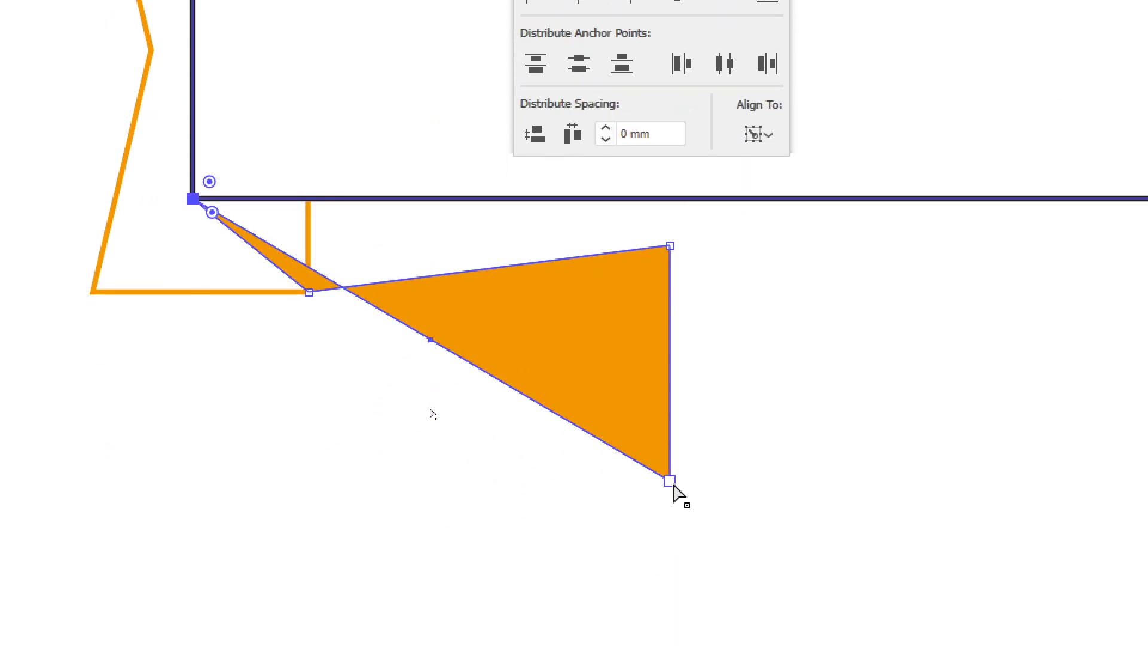
Pull the orange shape's lower-right anchor up into the wide rectangle and delete that point to leave a triangle.
click(670, 481)
drag(670, 480, 282, 2)
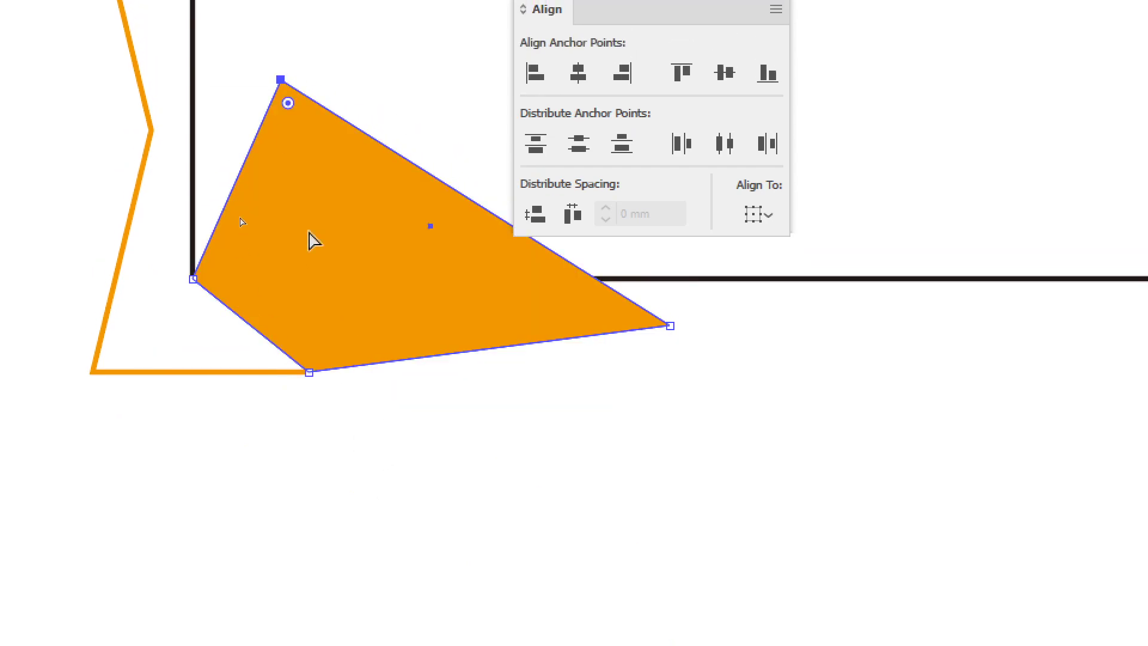
key(minus)
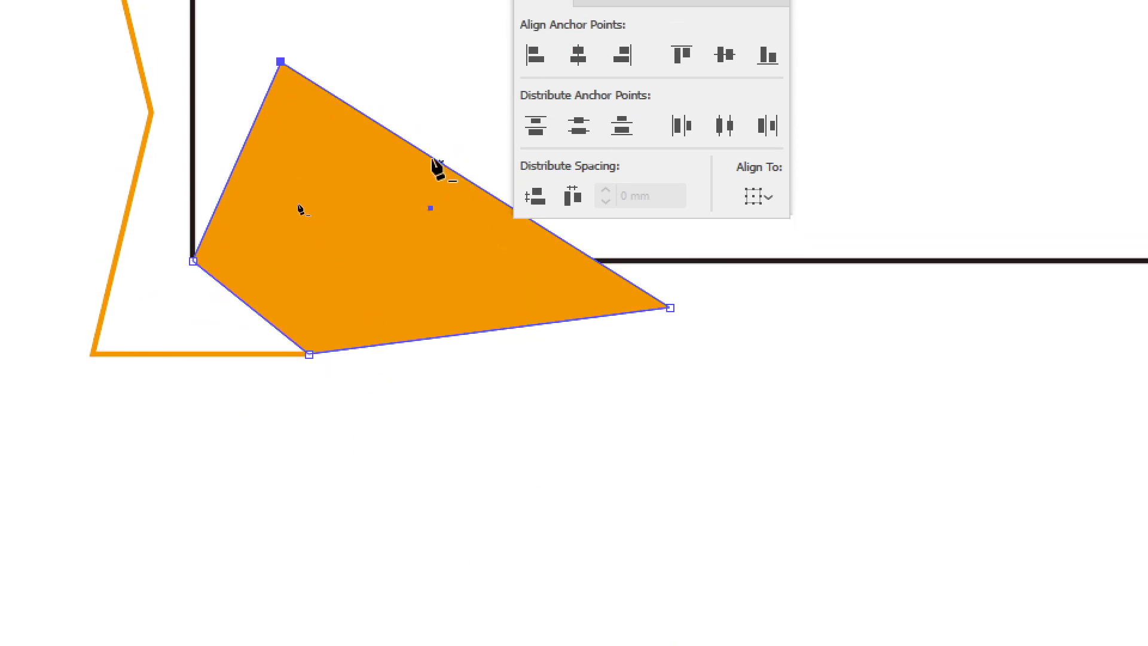
click(281, 120)
Move the triangle's far-right anchor up onto the line of the tail's right edge, using outline view to place it precisely.
key(a)
click(670, 322)
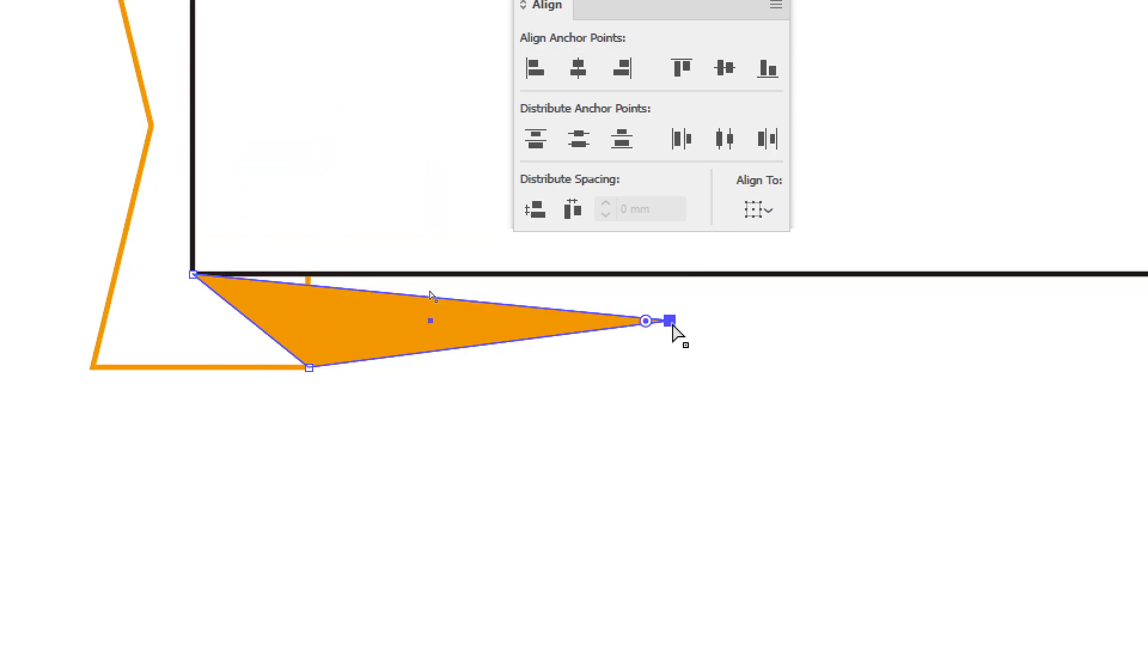
key(ctrl+y)
drag(670, 321, 312, 33)
drag(312, 82, 308, 81)
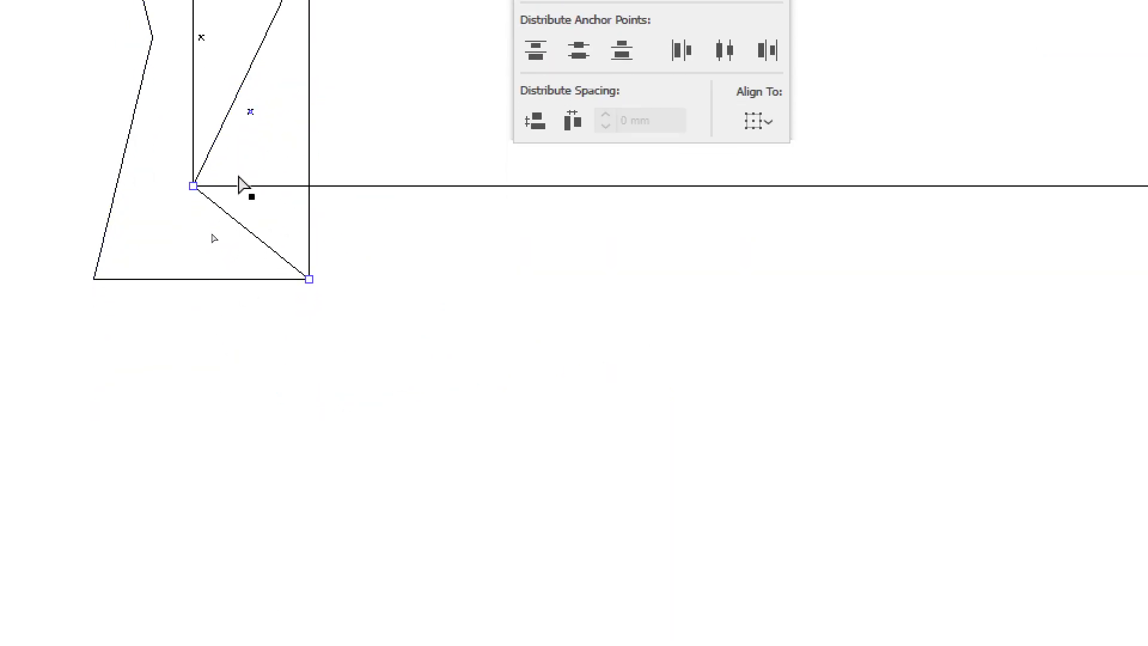
key(ctrl+y)
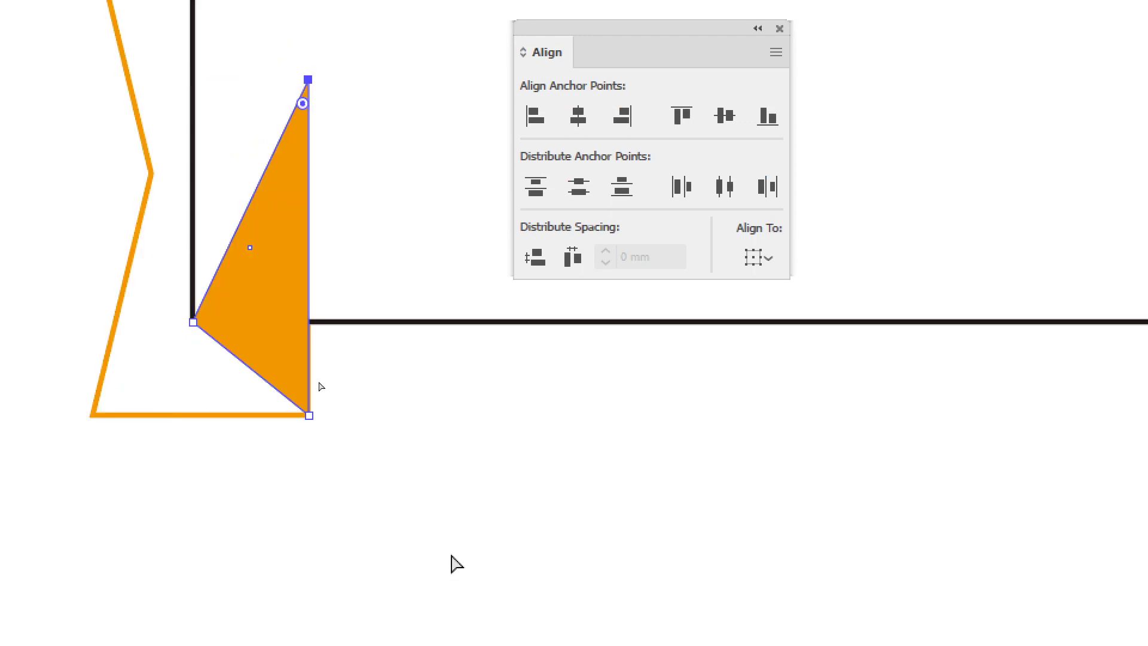
Bring the wide rectangle to the front so it covers the upper part of the orange fold triangle.
click(456, 457)
click(443, 249)
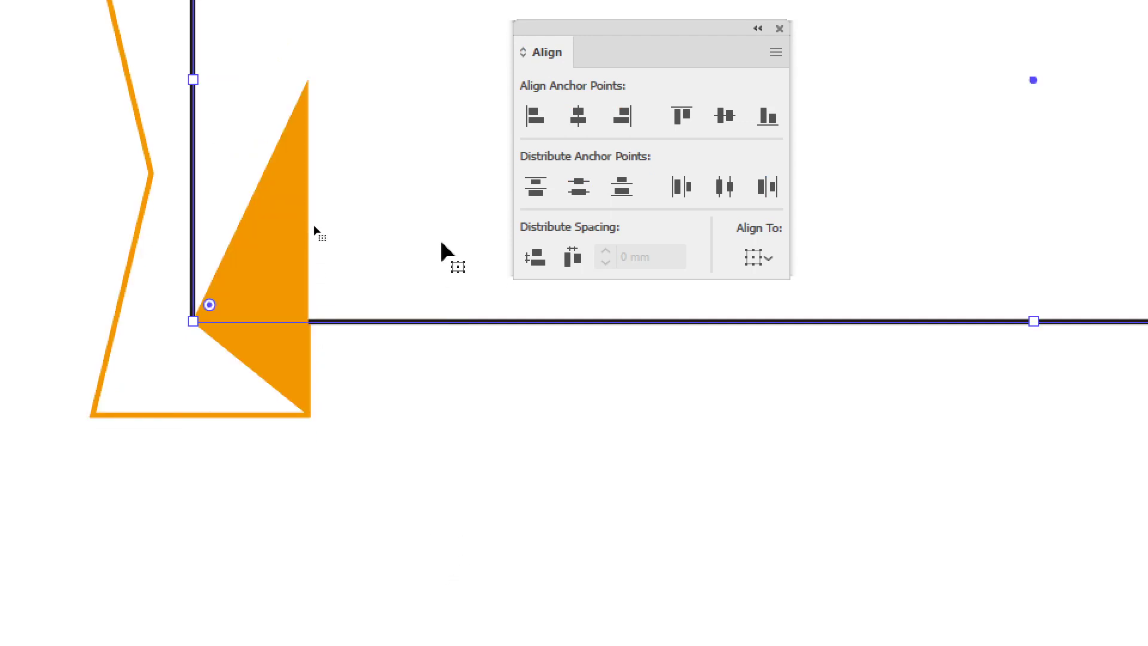
key(ctrl+shift+bracketright)
key(a)
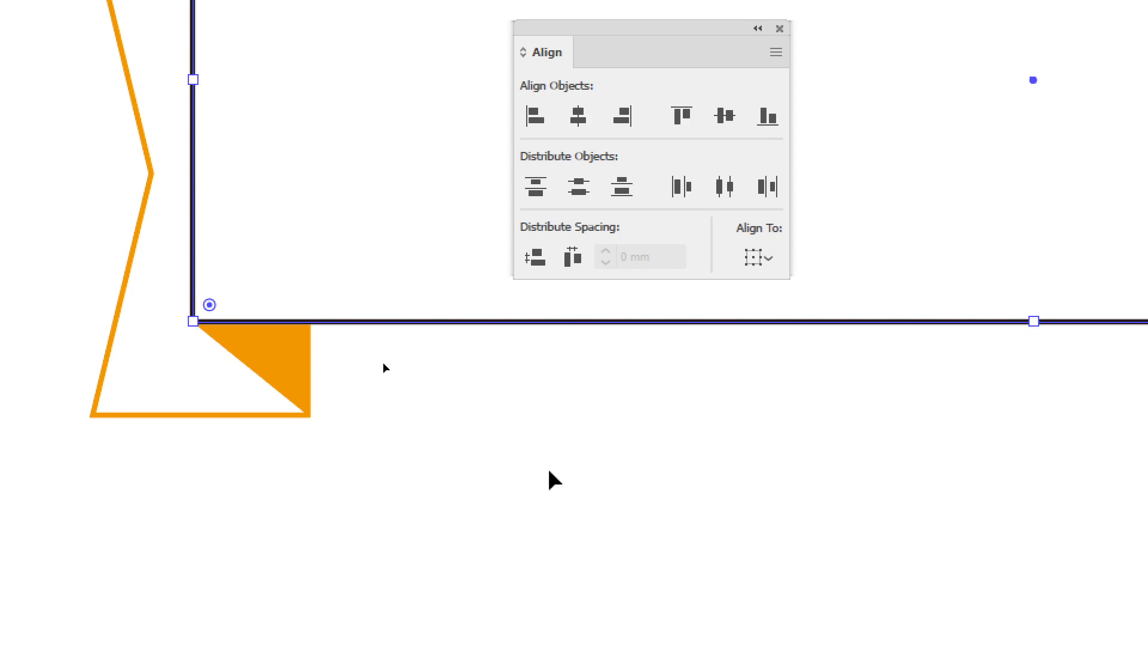
click(591, 530)
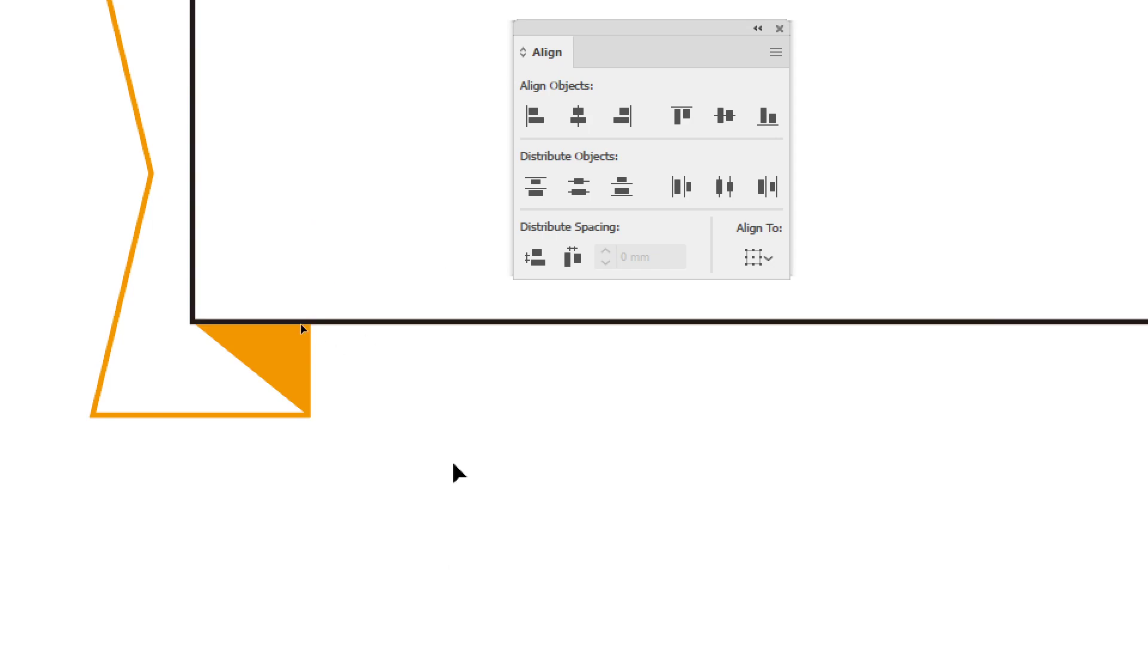
click(266, 376)
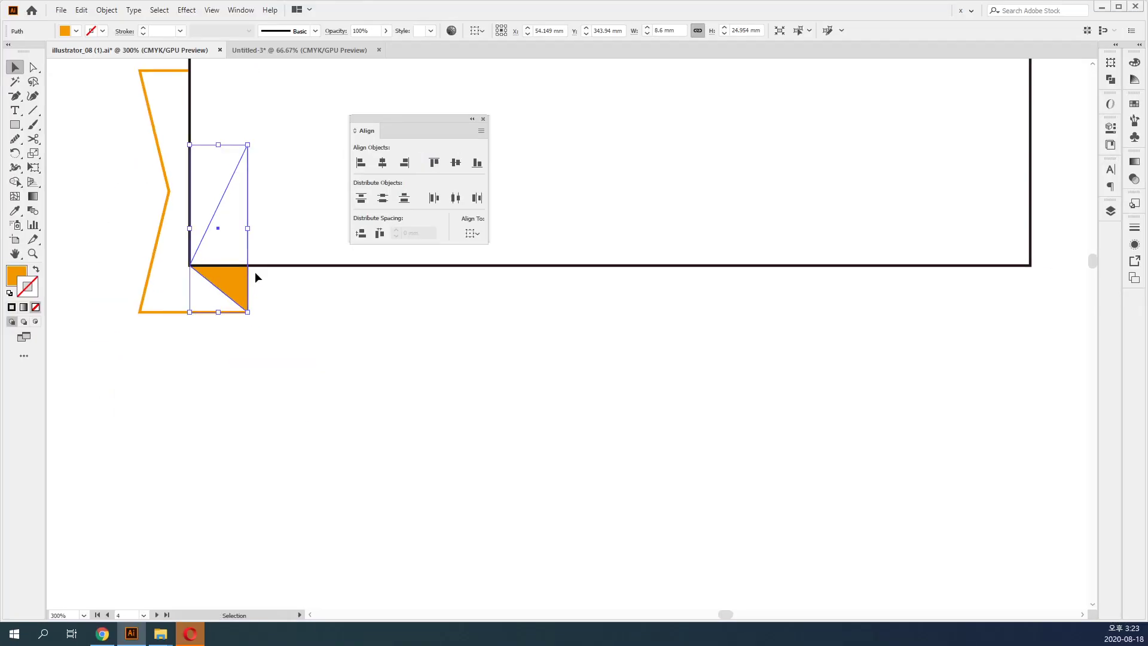
click(279, 218)
click(193, 309)
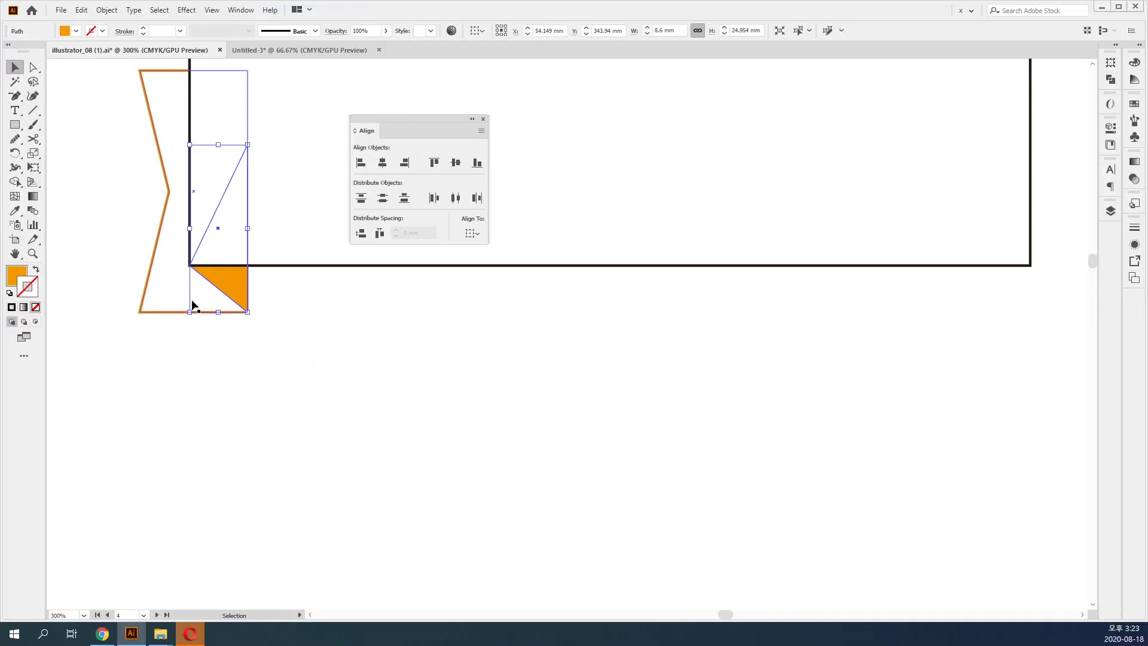
click(406, 396)
Copy the red and dark navy color samples from the reference artwork and paste them just below the ribbon shapes.
key(ctrl+minus)
key(ctrl+minus)
key(ctrl+minus)
drag(533, 273, 556, 574)
drag(598, 268, 627, 311)
drag(441, 124, 291, 160)
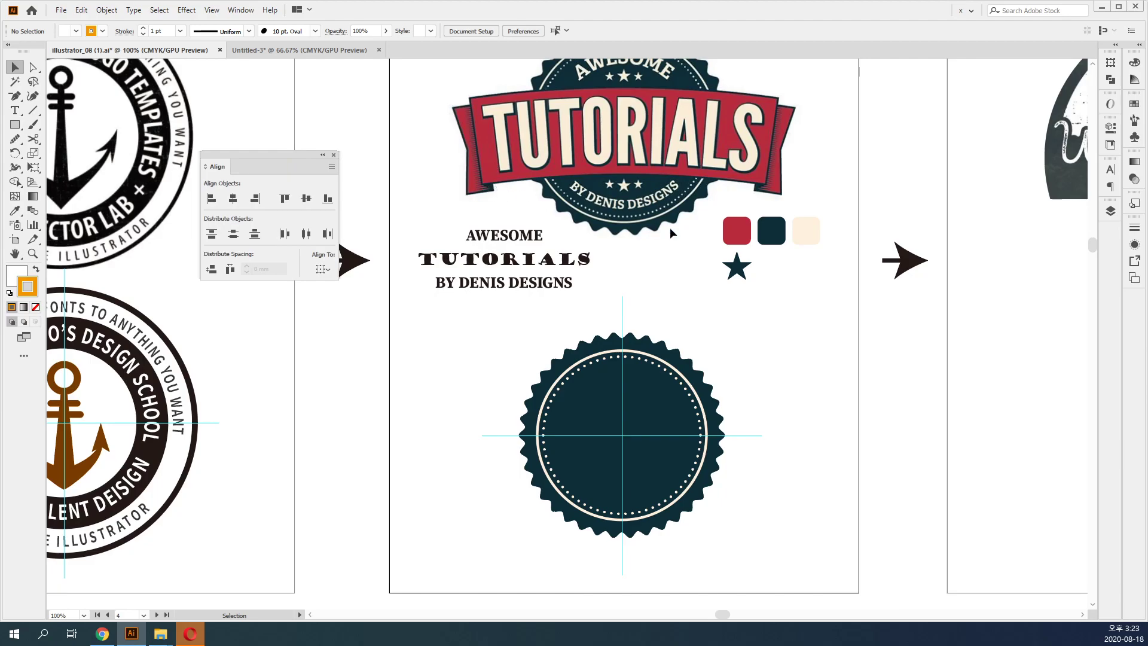
drag(782, 236, 783, 237)
drag(688, 509, 610, 76)
drag(439, 259, 653, 434)
key(ctrl+v)
click(752, 445)
Fill the wide rectangle and the notched tail with the red sample color using the Eyedropper, leaving them without a stroke.
click(643, 306)
shift+click(411, 394)
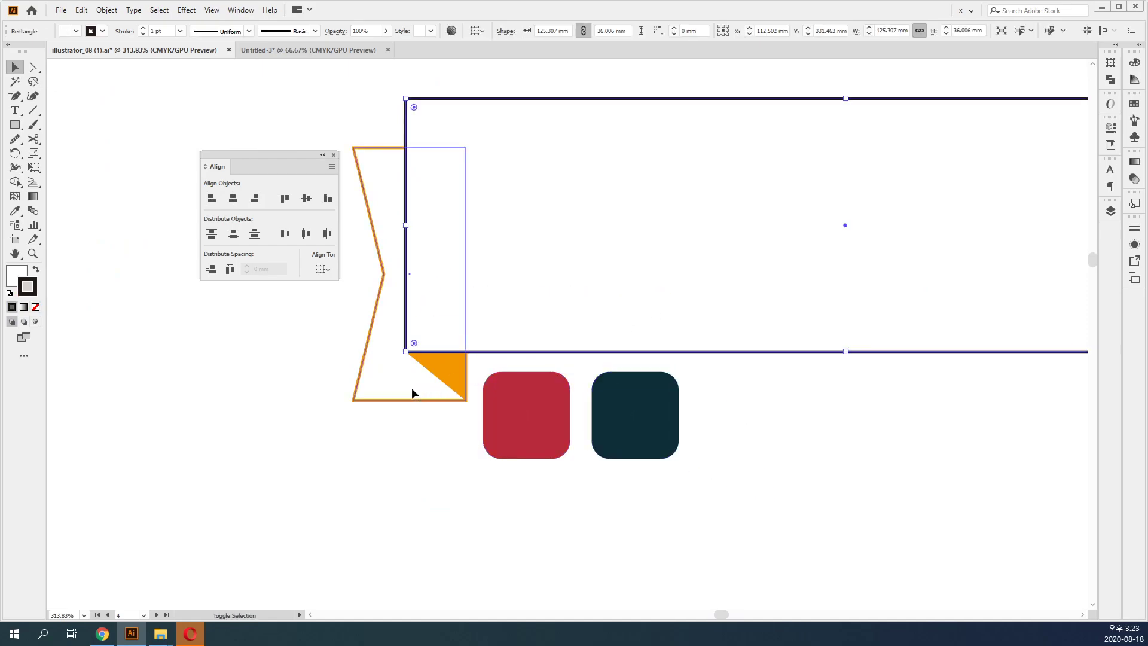
key(i)
click(513, 426)
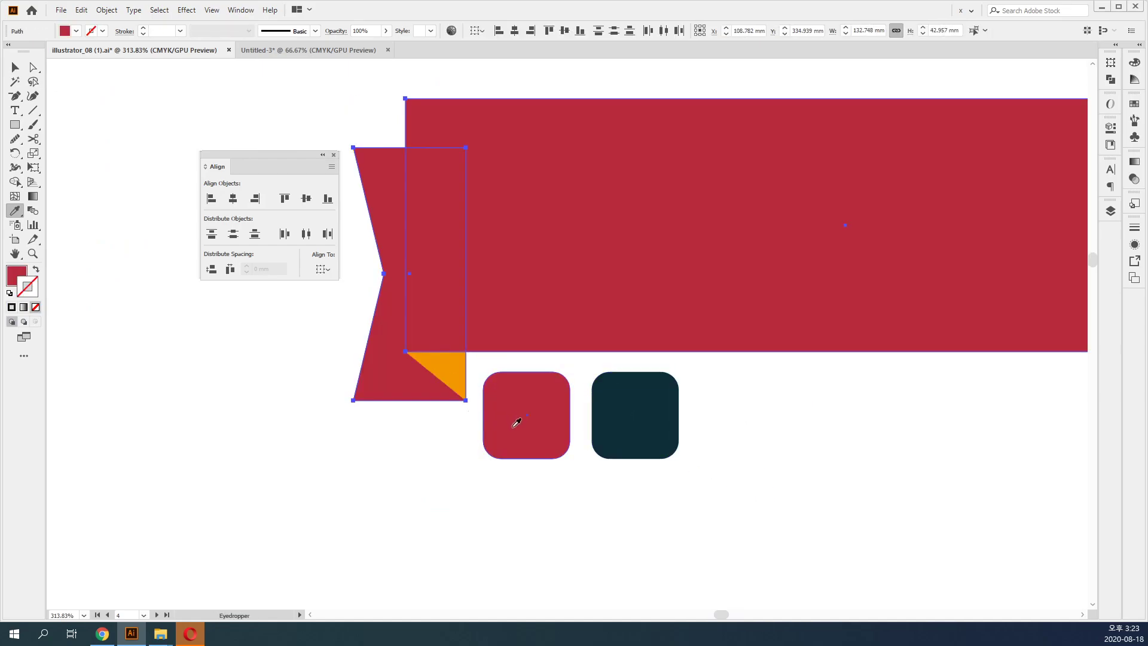
Recolor the orange fold triangle with the dark navy sample using the Eyedropper.
ctrl+click(443, 377)
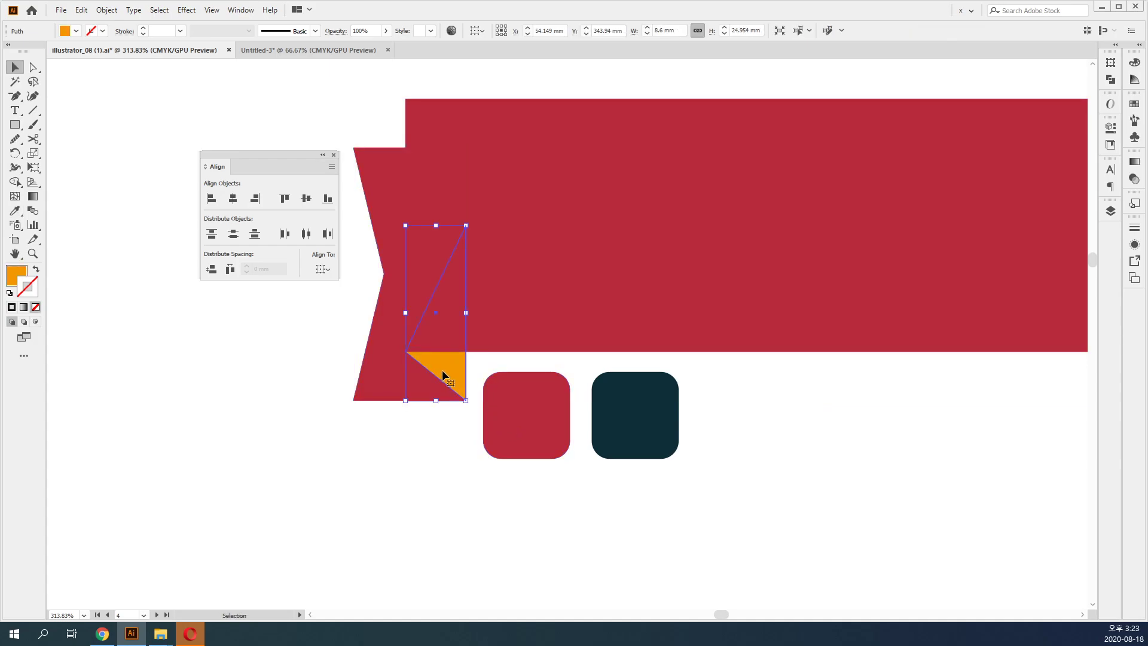
click(651, 402)
key(v)
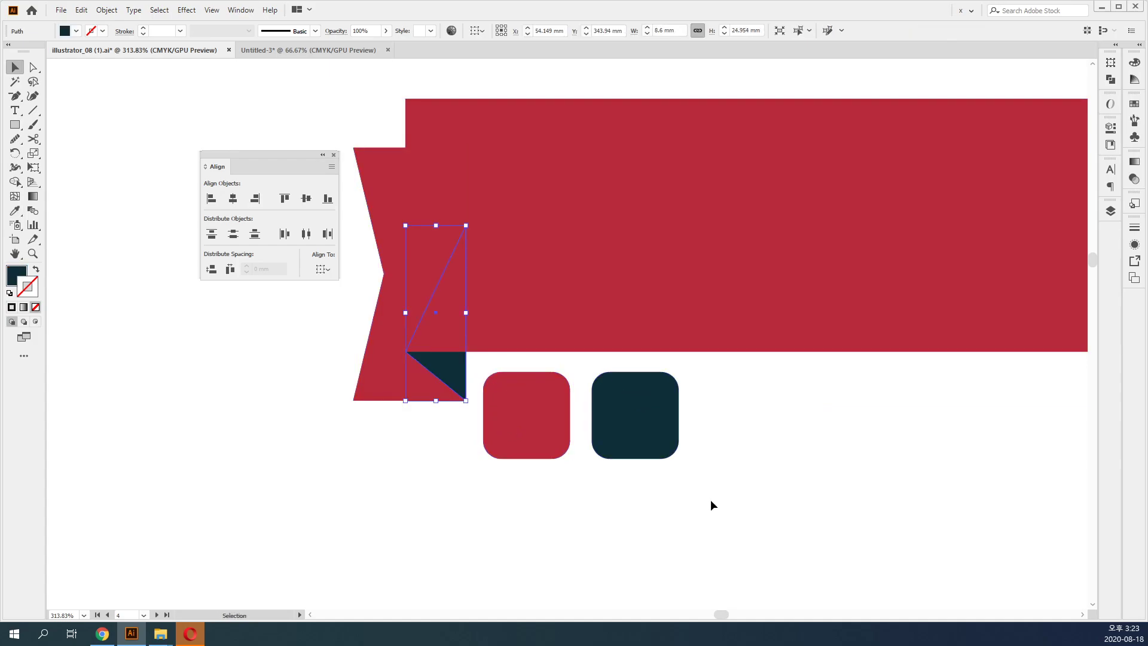
click(712, 505)
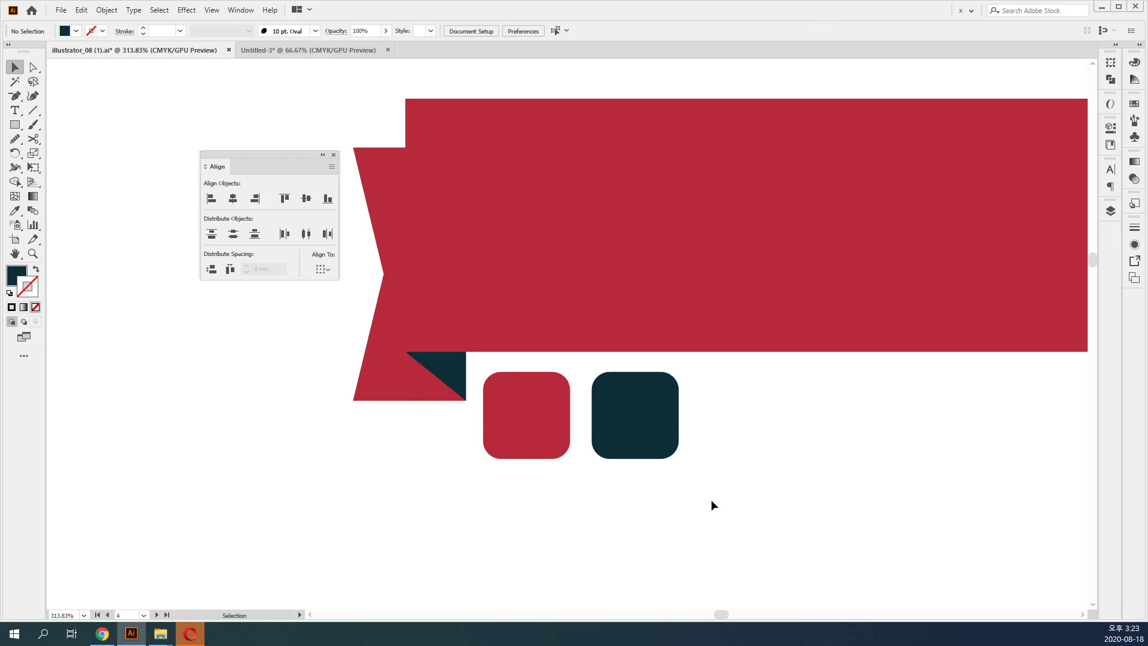
Add a solid black stroke to the wide red rectangle and show the navy sample's CMYK fill values.
click(608, 275)
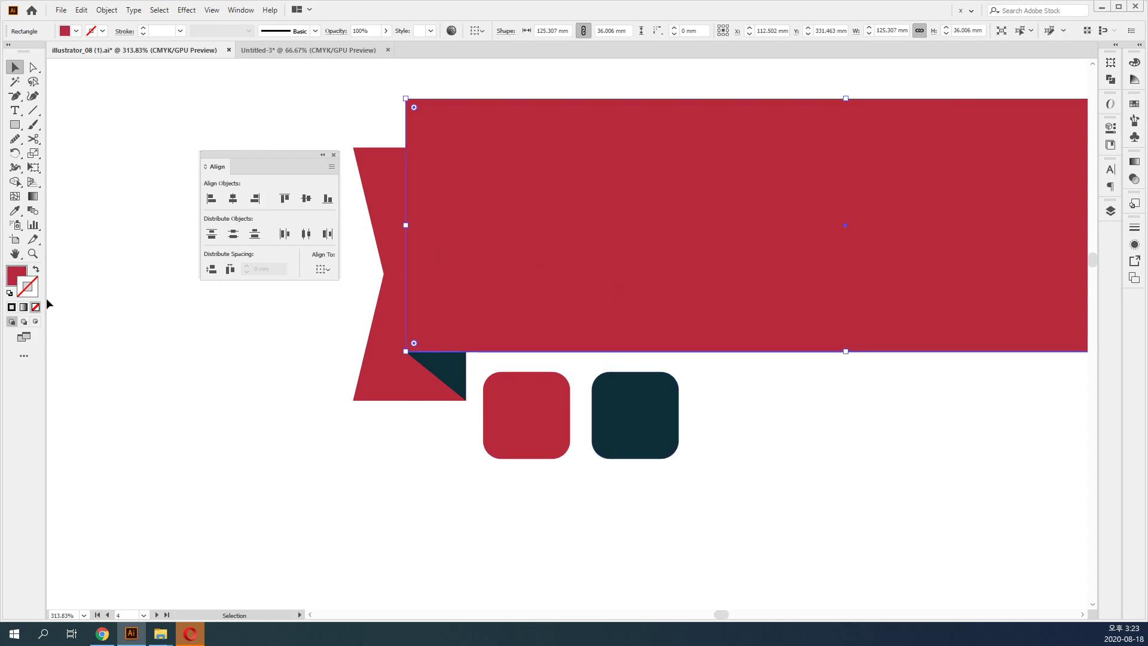
click(13, 308)
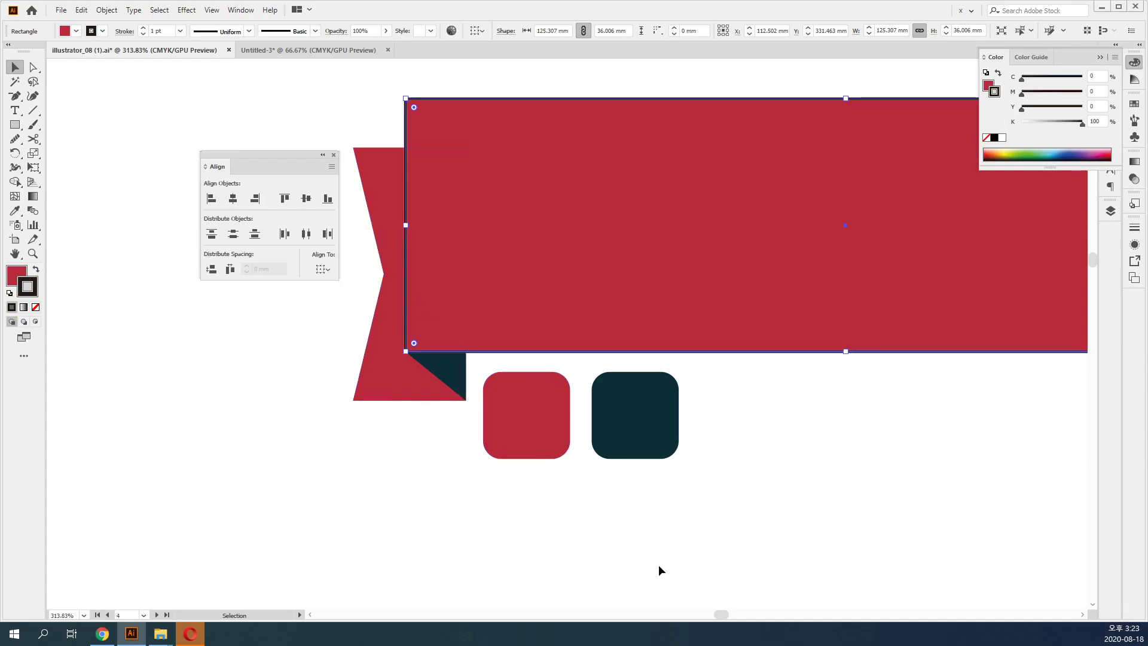
click(625, 445)
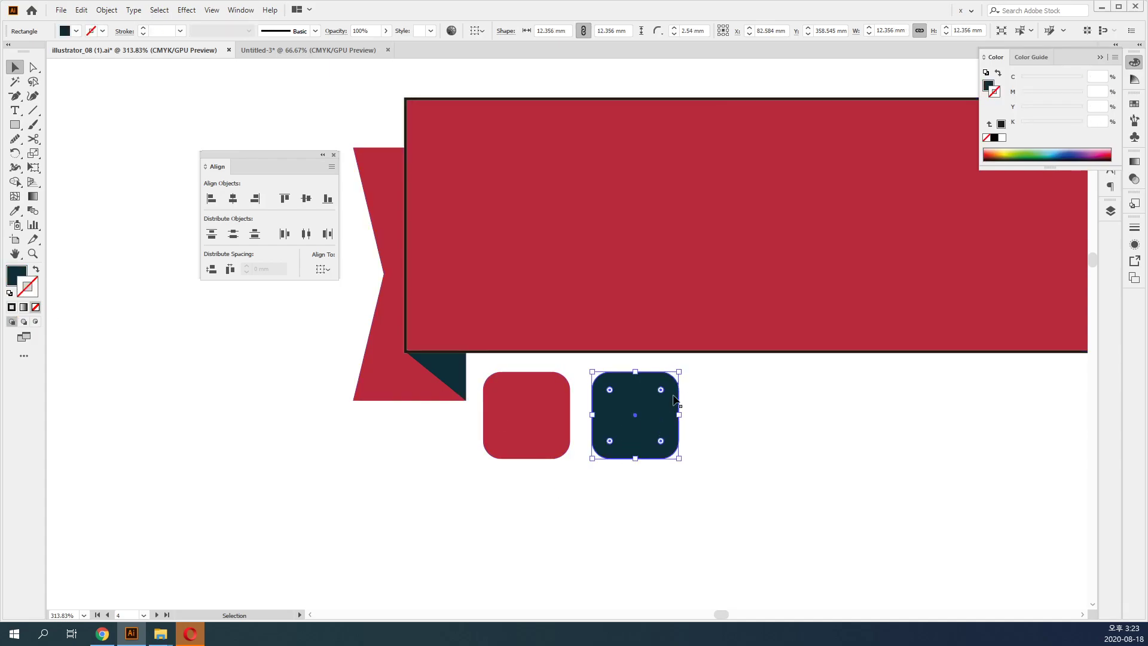
click(988, 87)
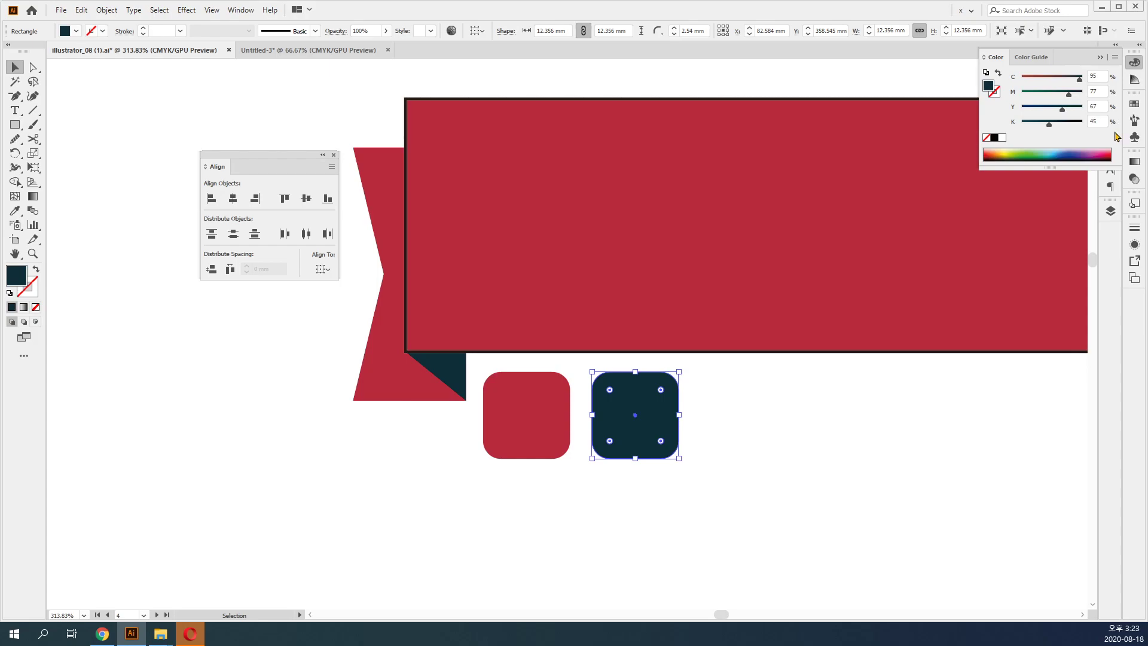
Set the wide rectangle's stroke color to C 95, M 77, Y 65, K 45.
click(684, 267)
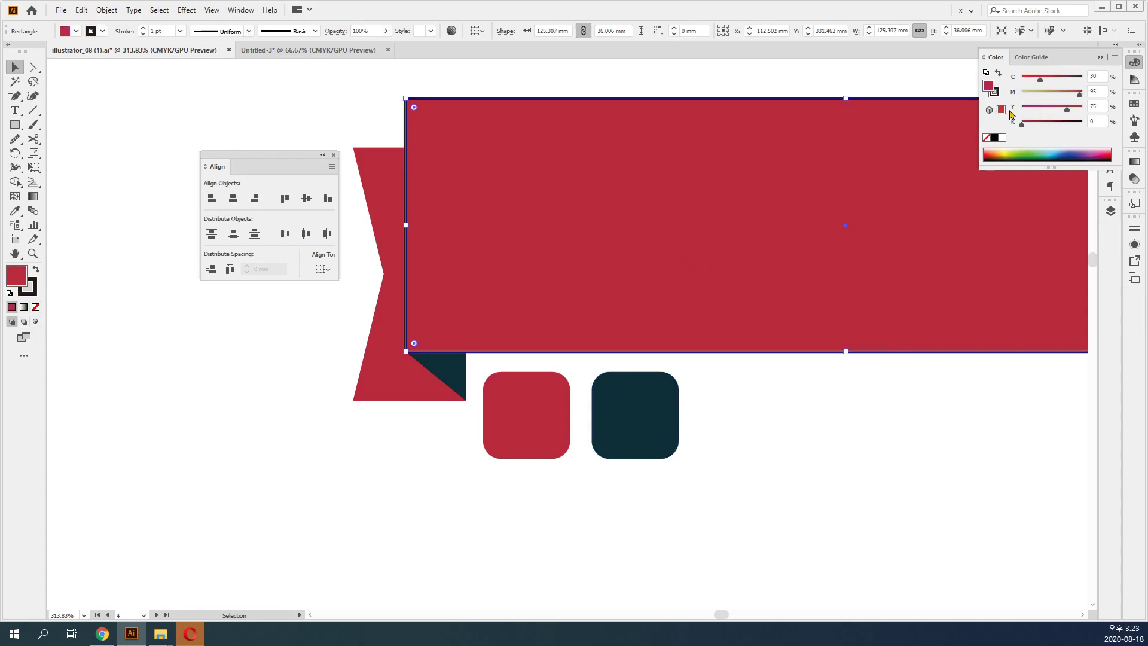
key(x)
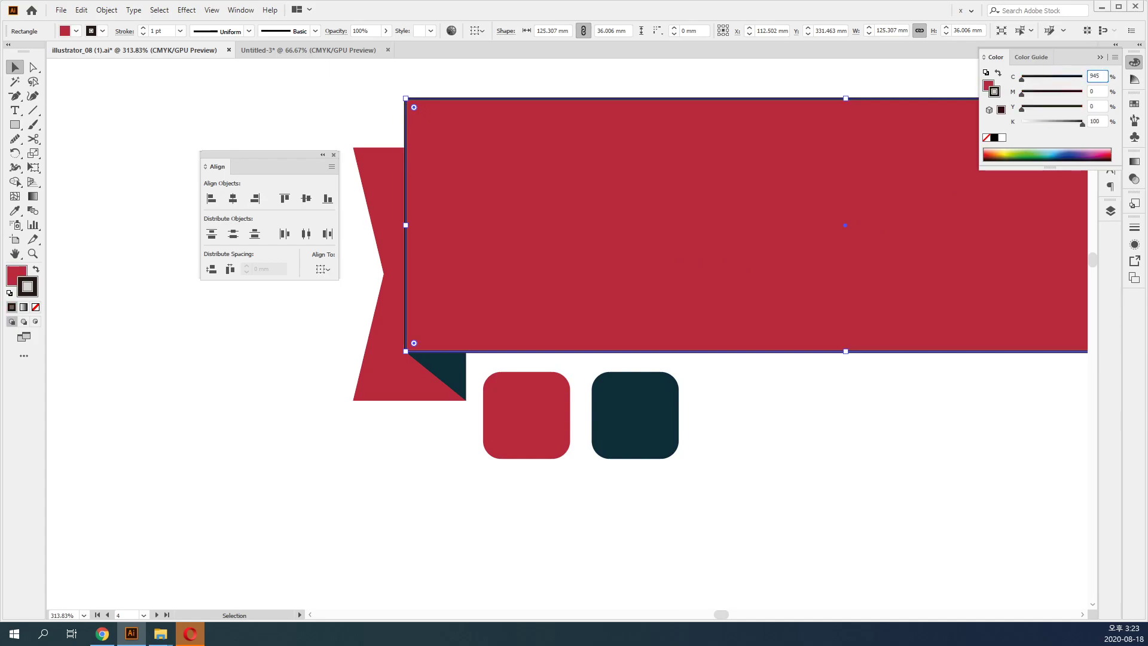
key(Tab)
text(77)
key(Tab)
text(65)
key(Tab)
key(Return)
click(754, 457)
Compare with the navy sample's CMYK values and correct the wide rectangle's stroke yellow value to 67.
click(659, 426)
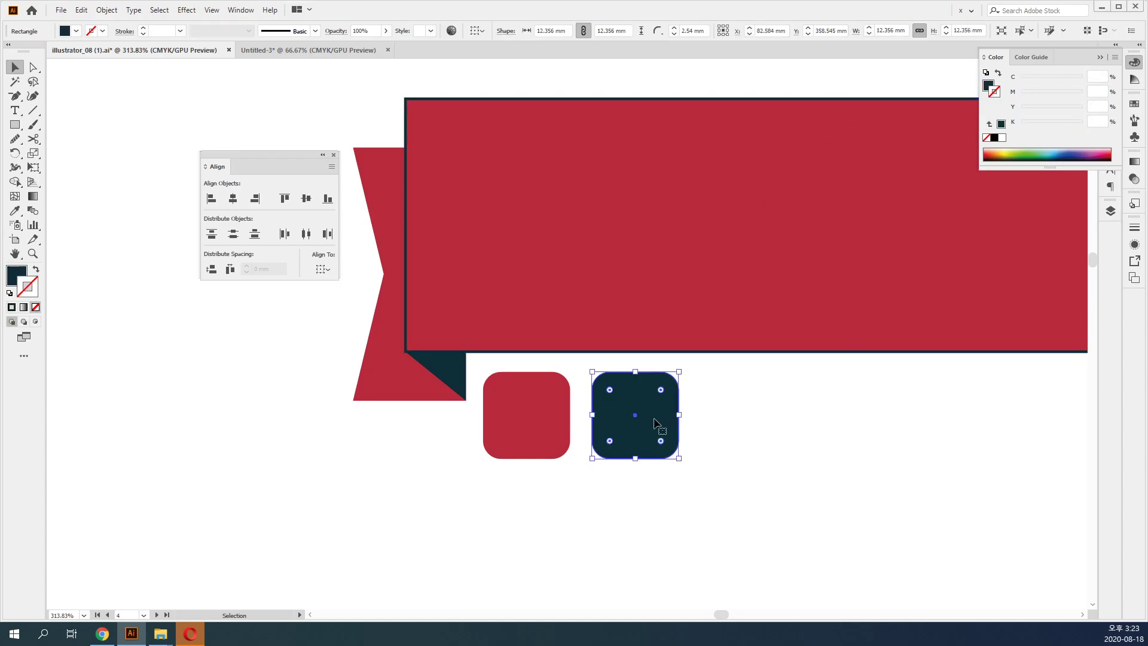
click(990, 85)
click(943, 407)
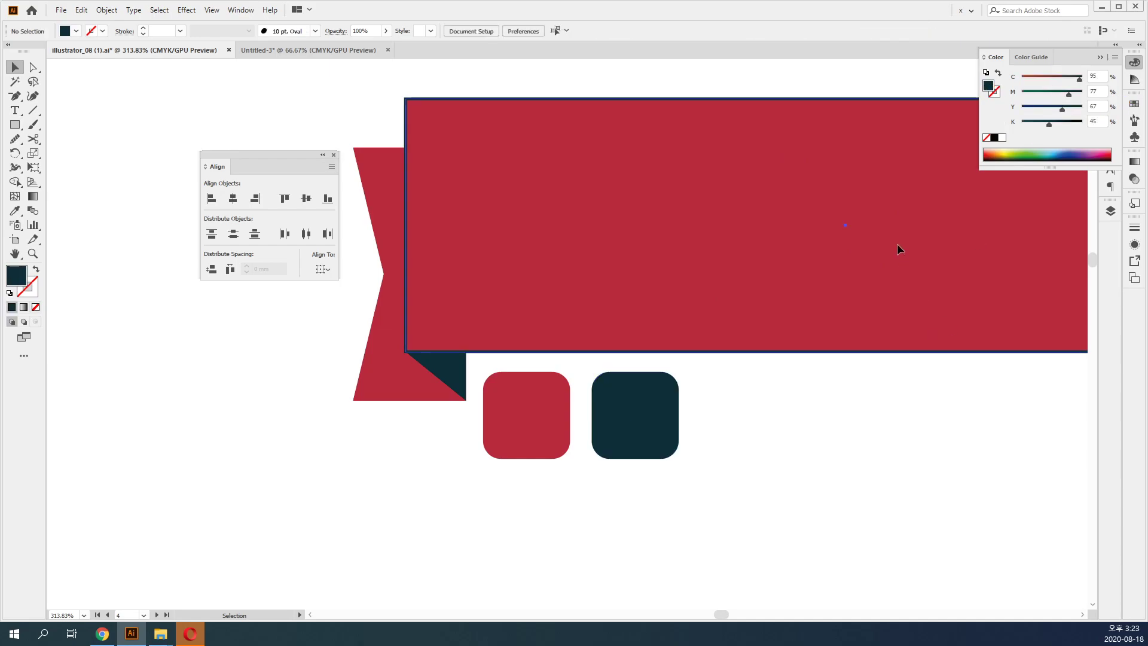
click(897, 243)
key(x)
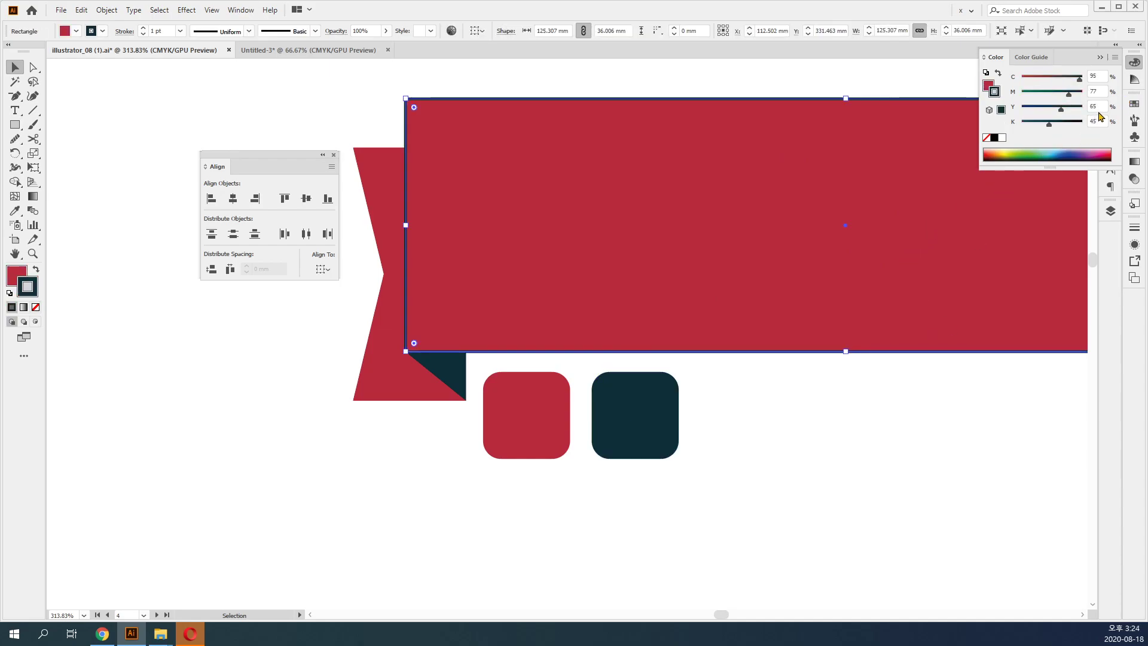
key(Up)
click(931, 477)
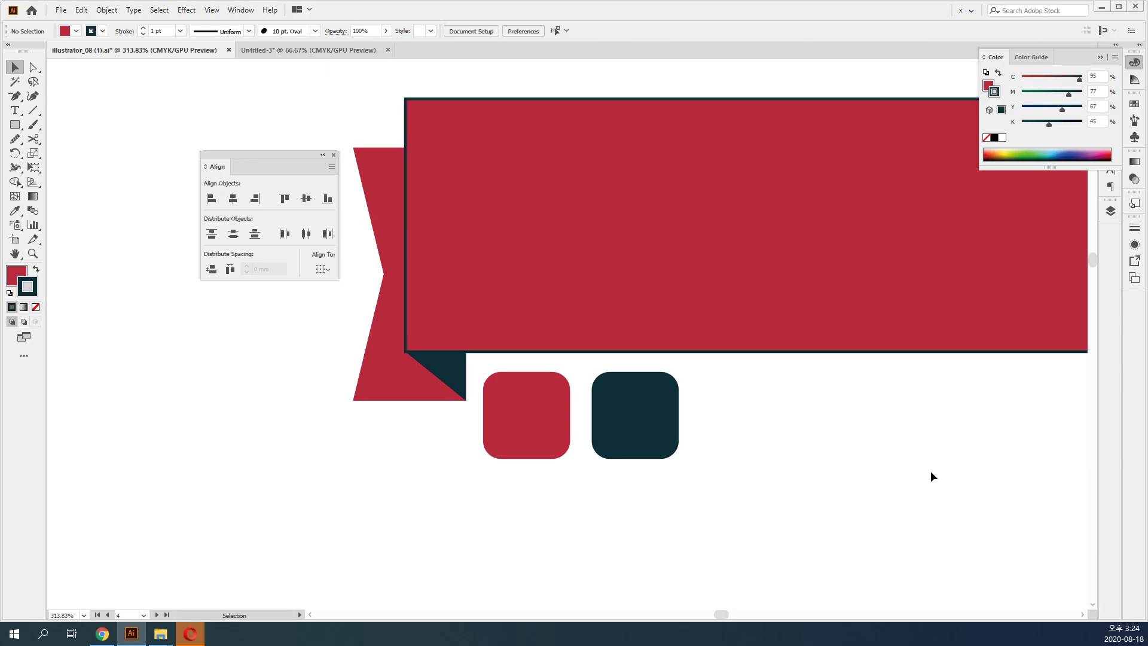
Apply the wide rectangle's red fill and navy stroke to the notched tail with the Eyedropper.
click(415, 377)
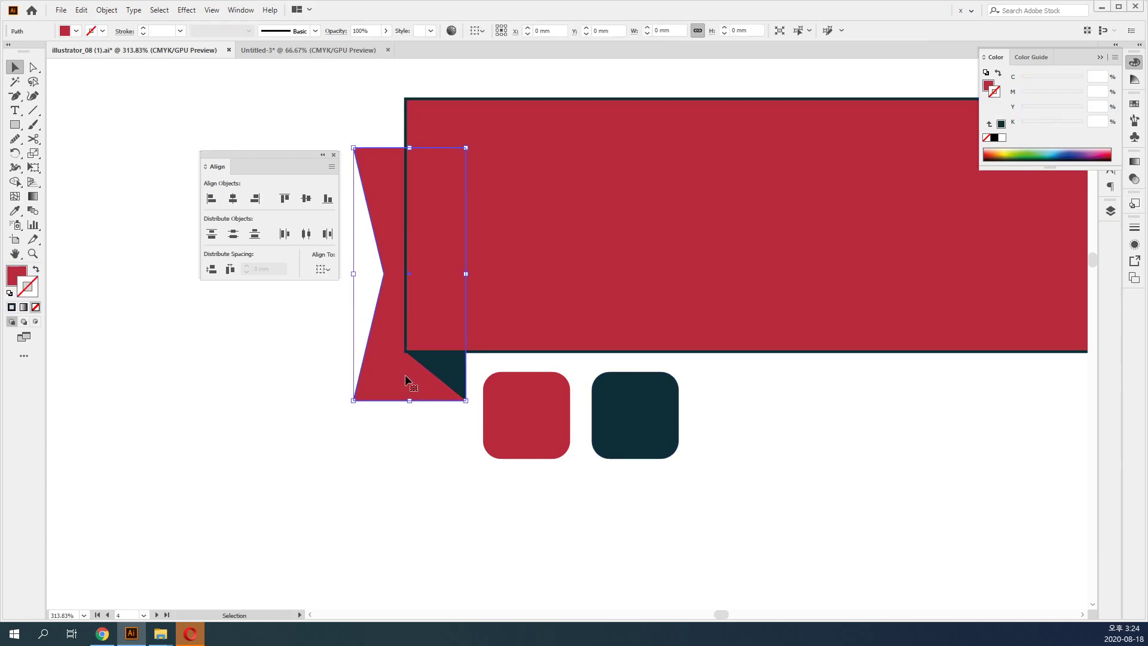
key(i)
click(588, 288)
key(v)
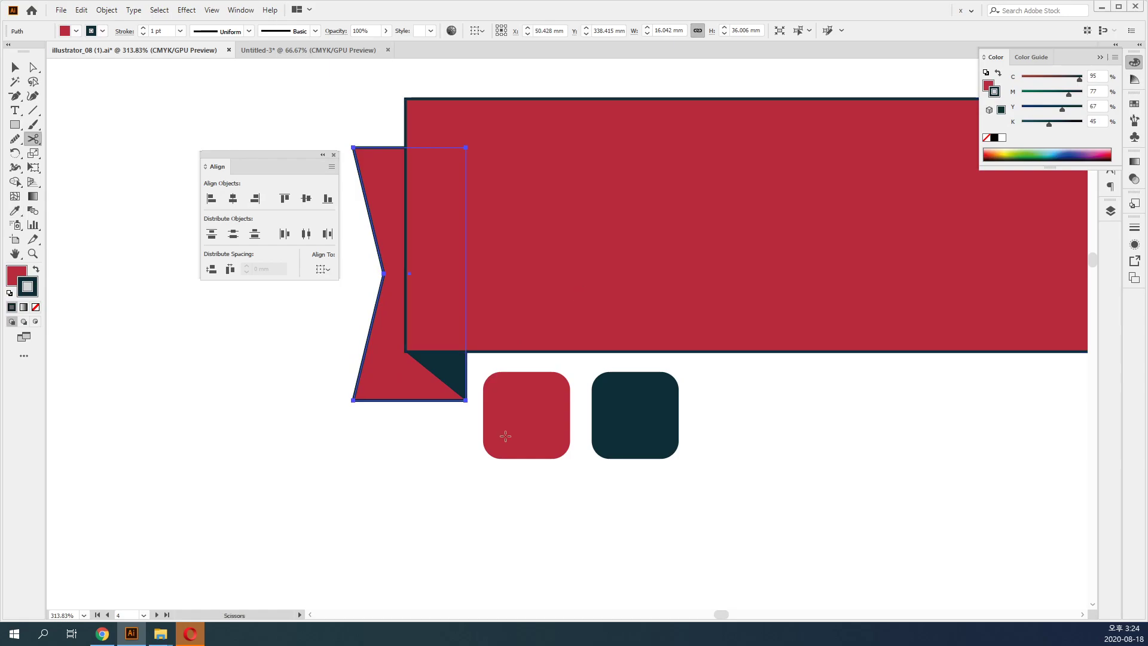
click(461, 440)
Give the fold triangle a stroke in the same navy as its fill.
click(452, 378)
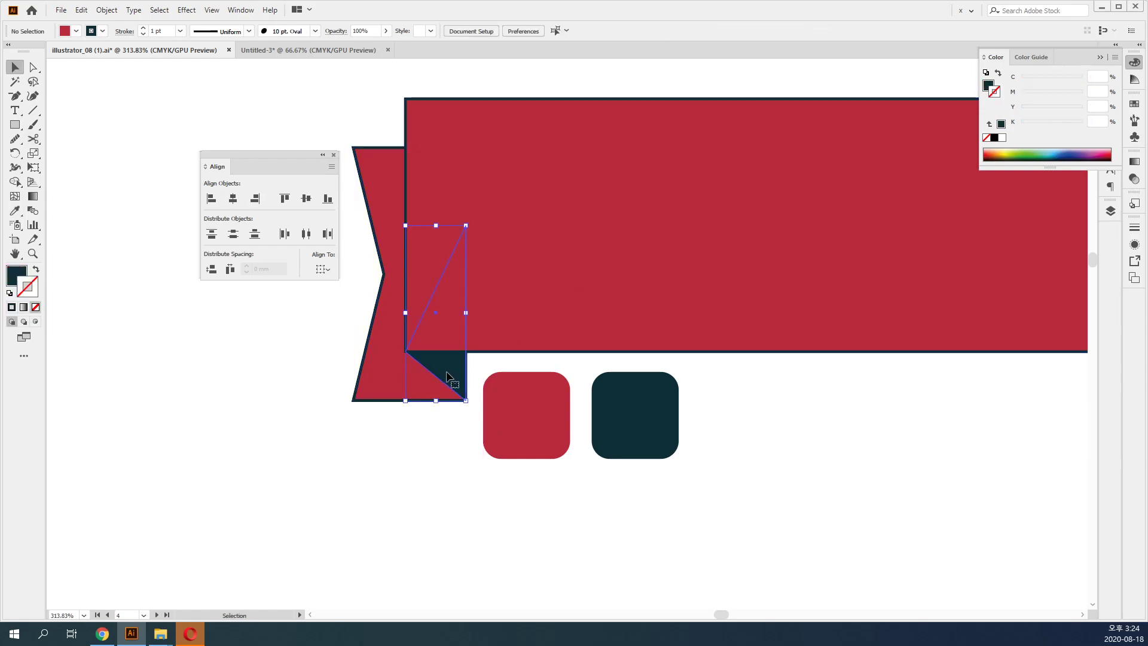
drag(21, 277, 28, 302)
click(501, 495)
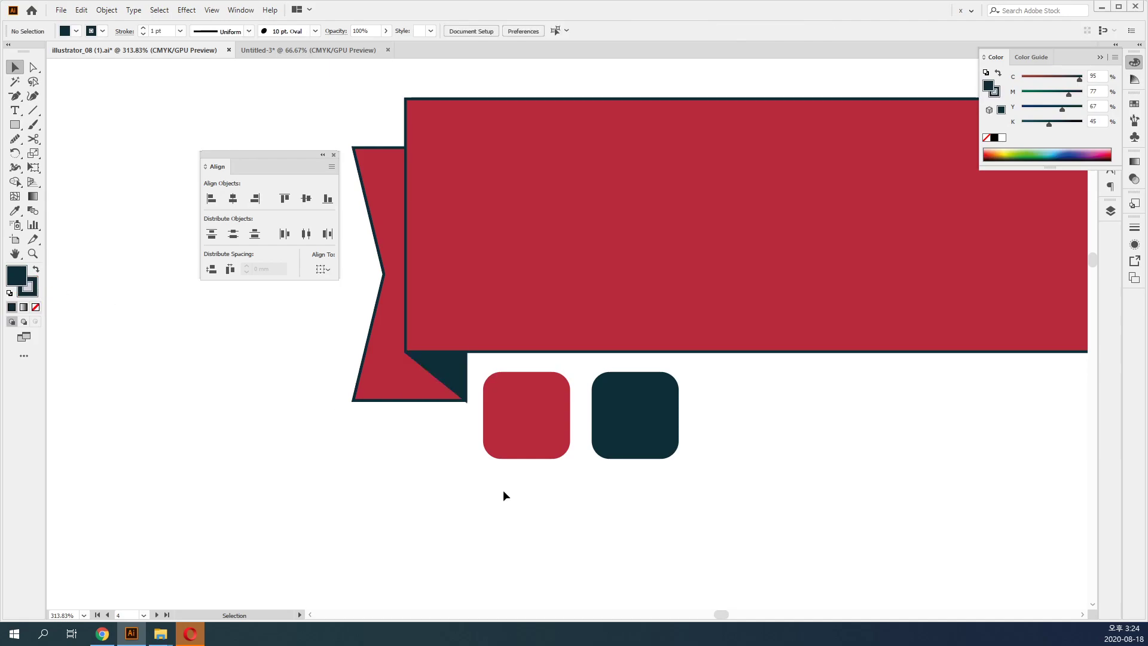
Set the stroke corners of the rectangle, tail and fold triangle to Round Join.
drag(421, 413, 472, 272)
click(1135, 228)
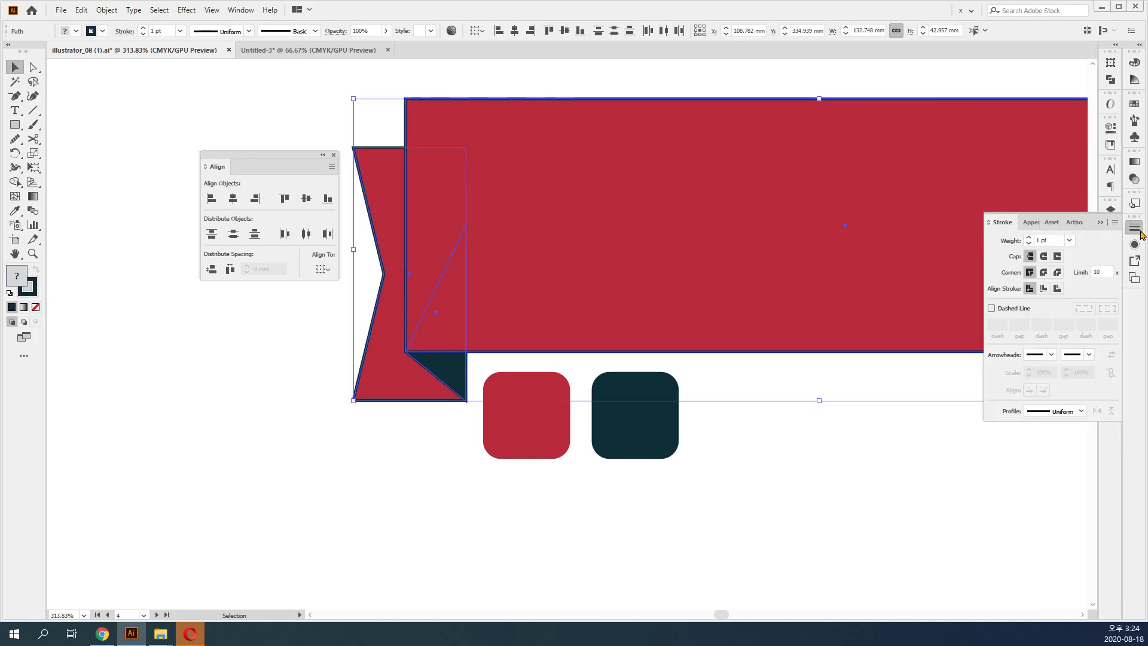
click(1044, 273)
click(819, 492)
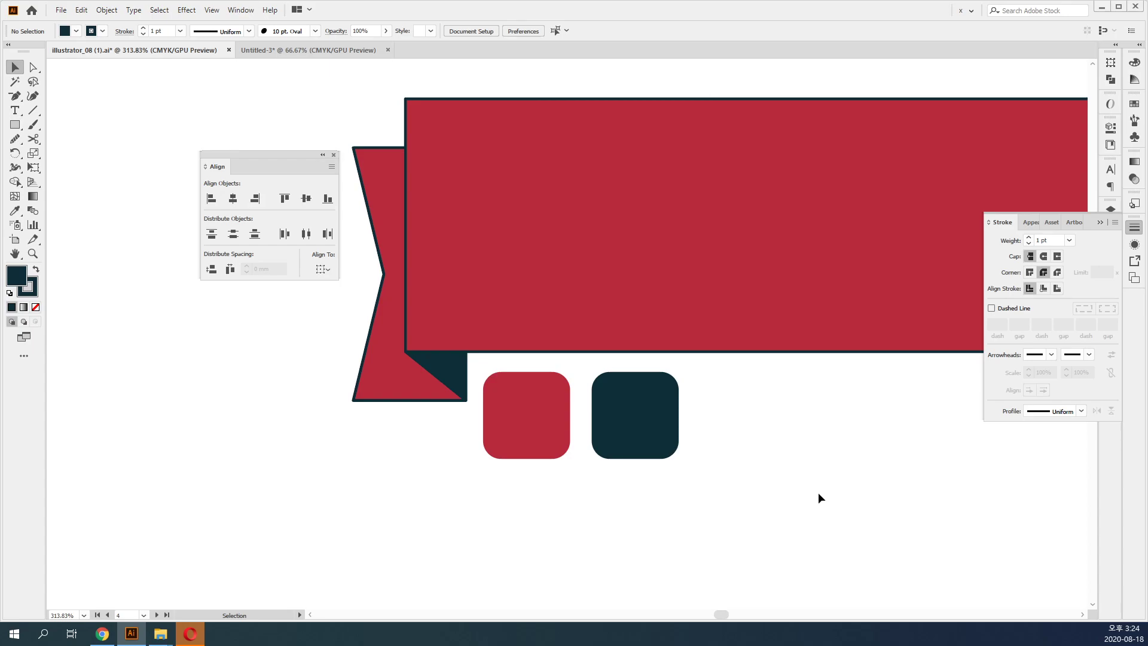
drag(479, 457, 400, 299)
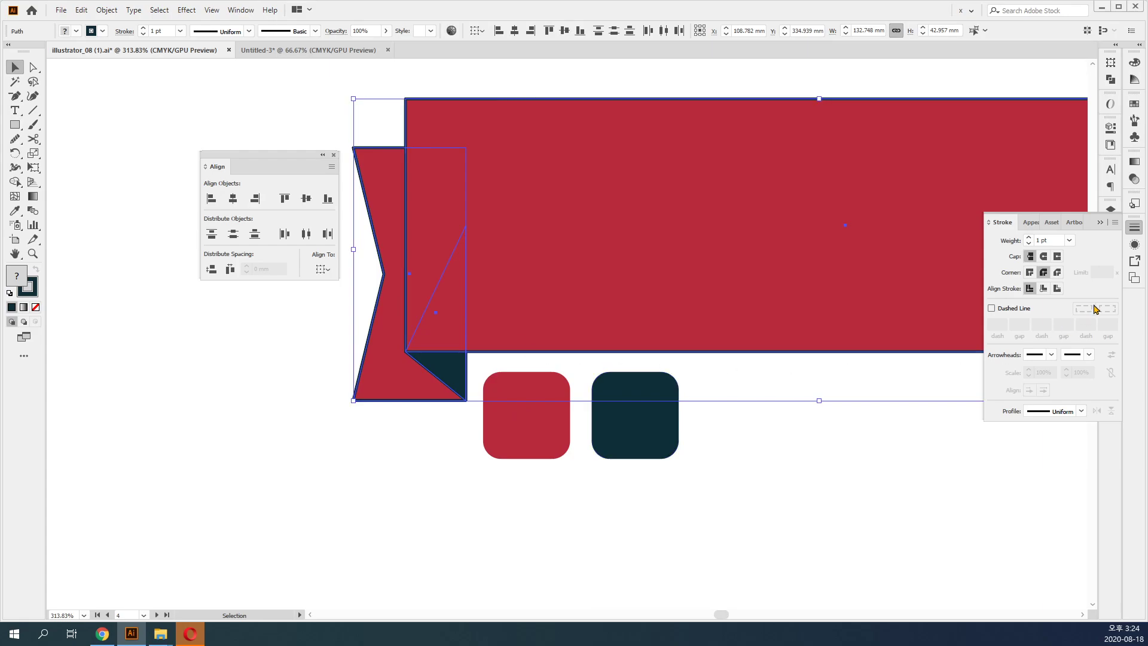
click(1135, 228)
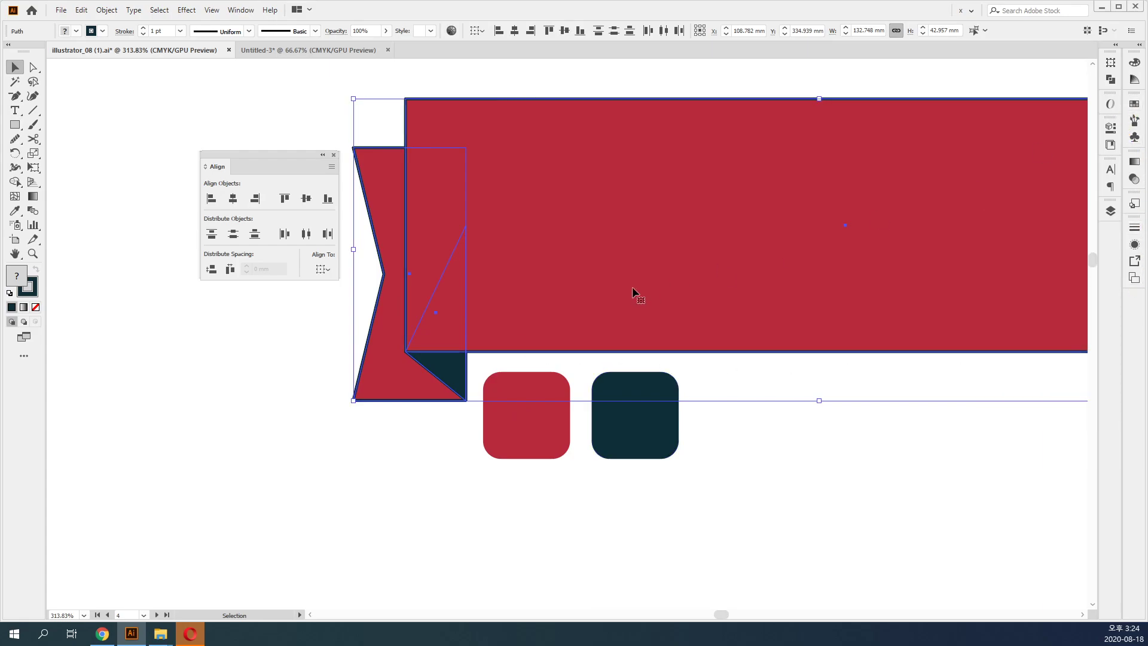
click(881, 472)
Undock the Swatches panel, expand and enlarge it over the artwork, and move the Align panel out of the way.
drag(1140, 107, 360, 178)
drag(281, 156, 159, 139)
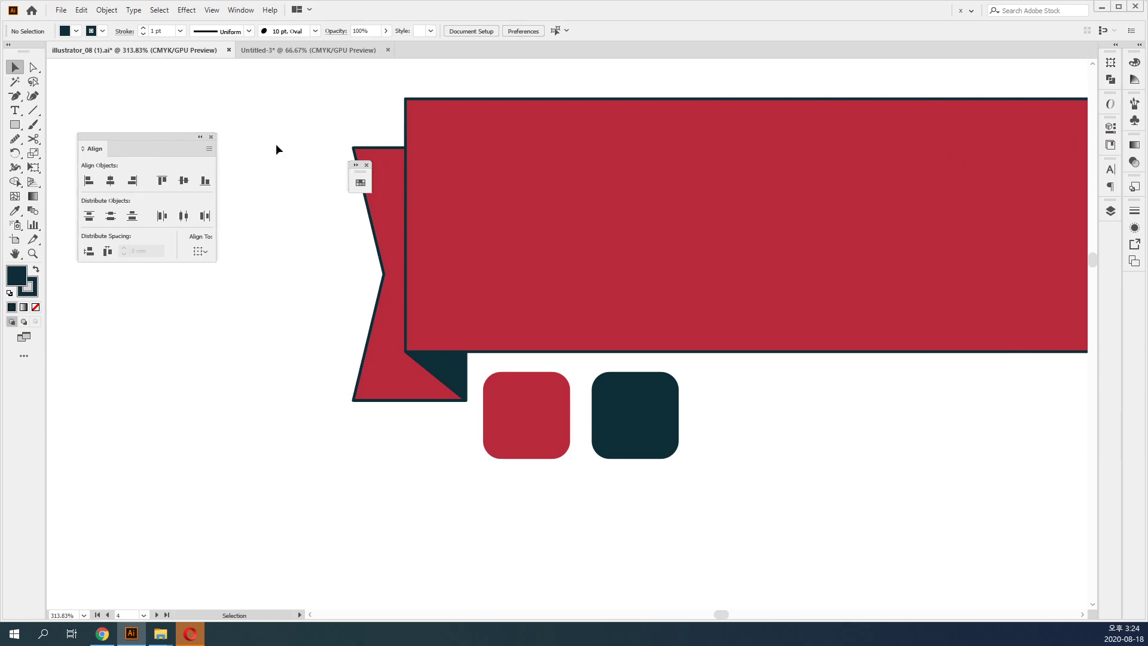
click(354, 166)
drag(411, 246, 429, 494)
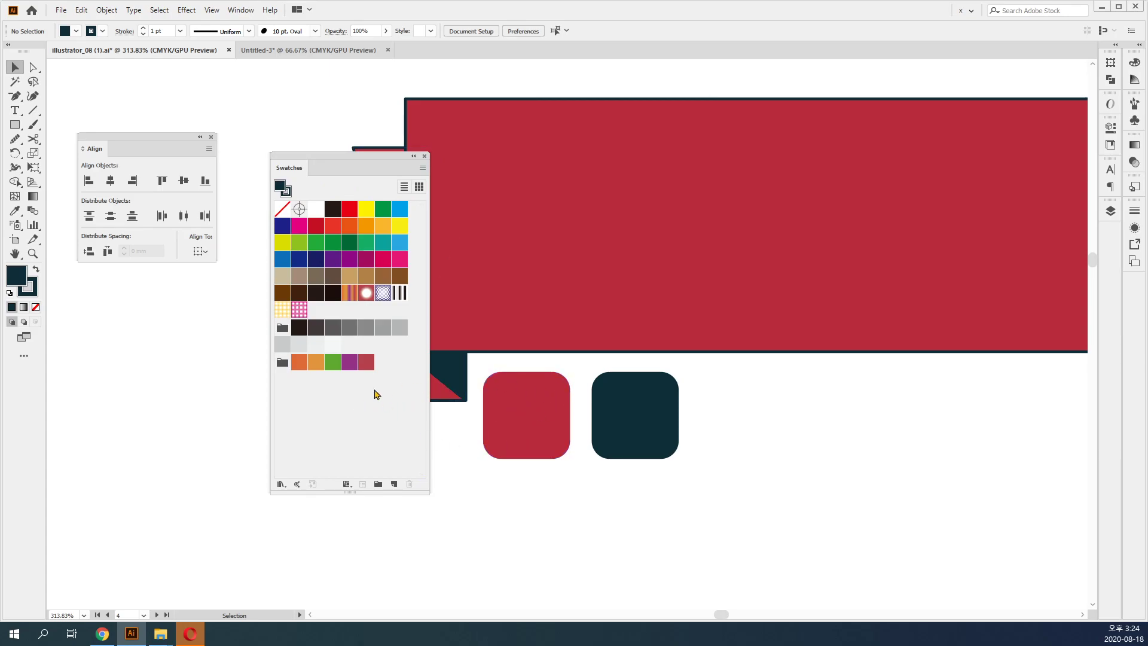
Collapse the Swatches panel to a labelled icon beside the Align panel, reopen it, and shorten its swatch area.
drag(347, 160, 308, 68)
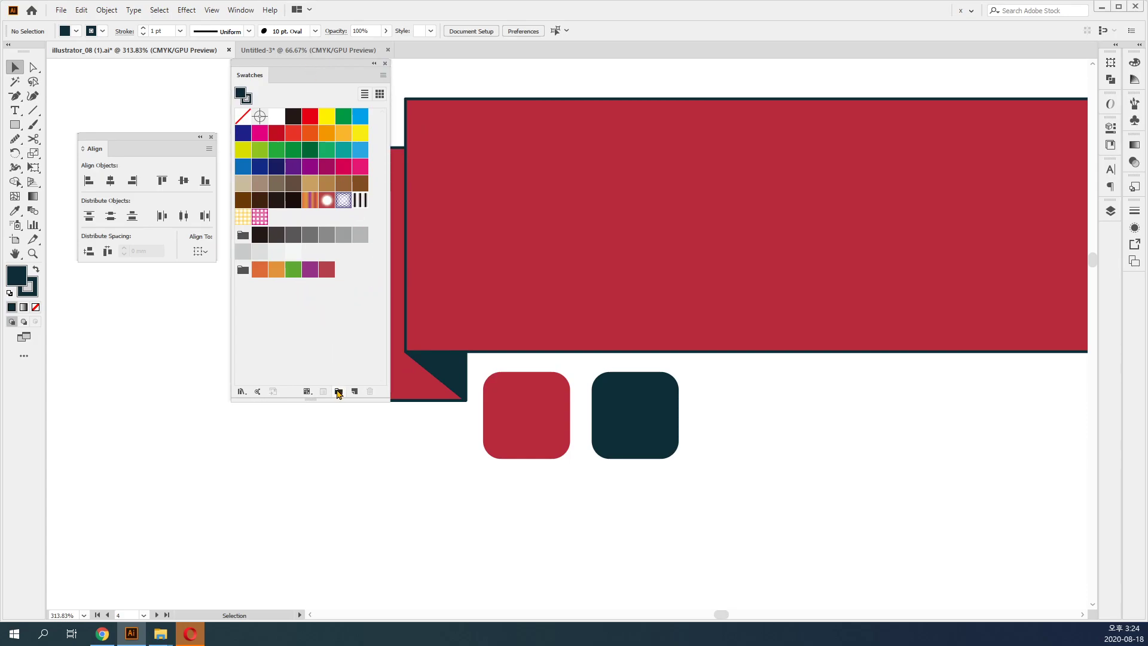
click(375, 64)
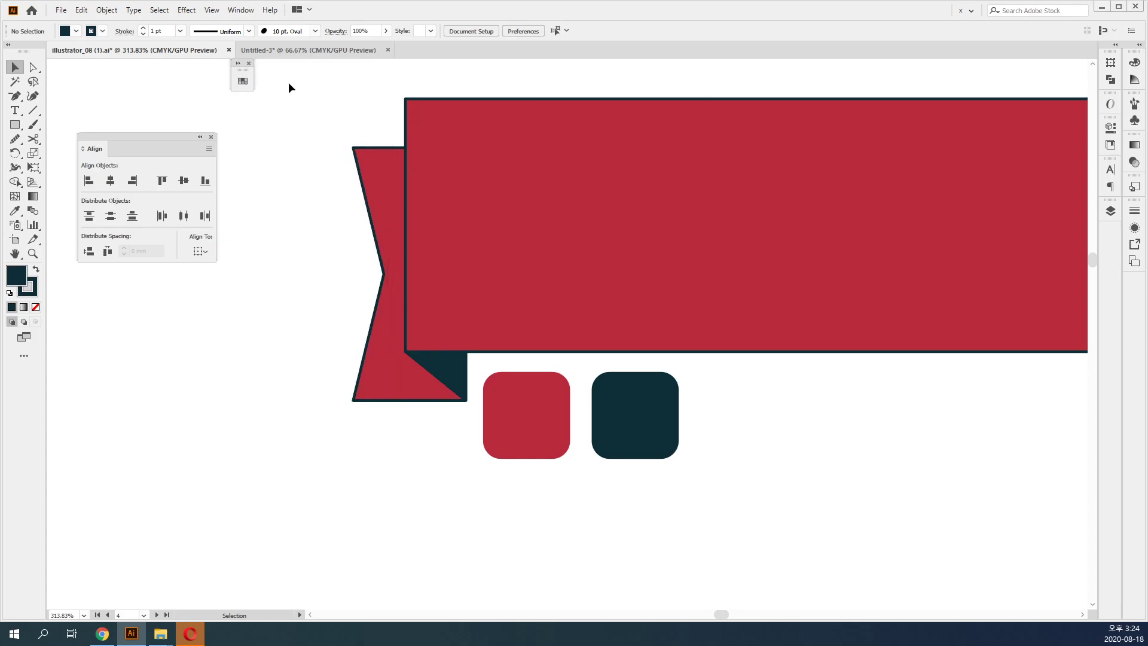
drag(251, 87, 386, 87)
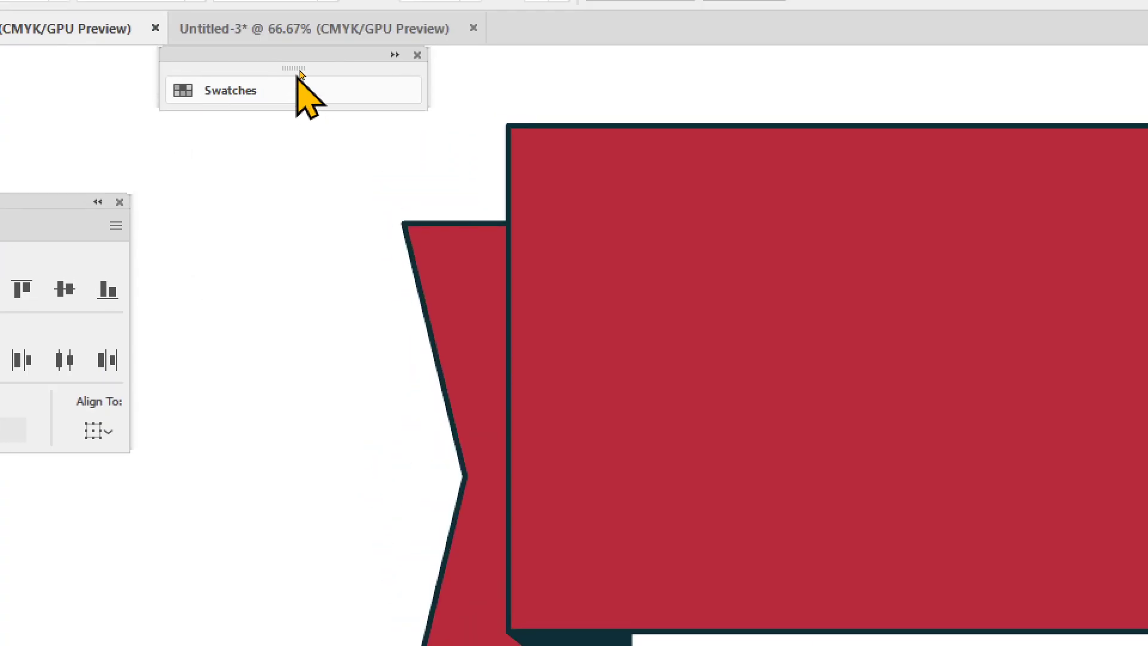
drag(300, 72, 302, 195)
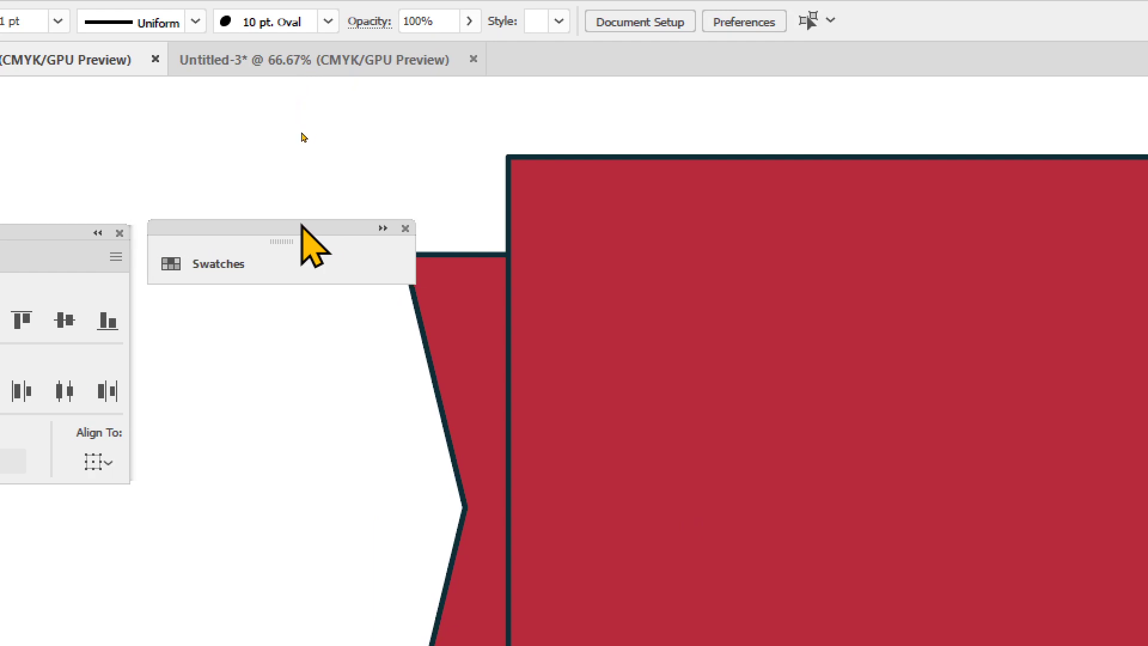
click(272, 265)
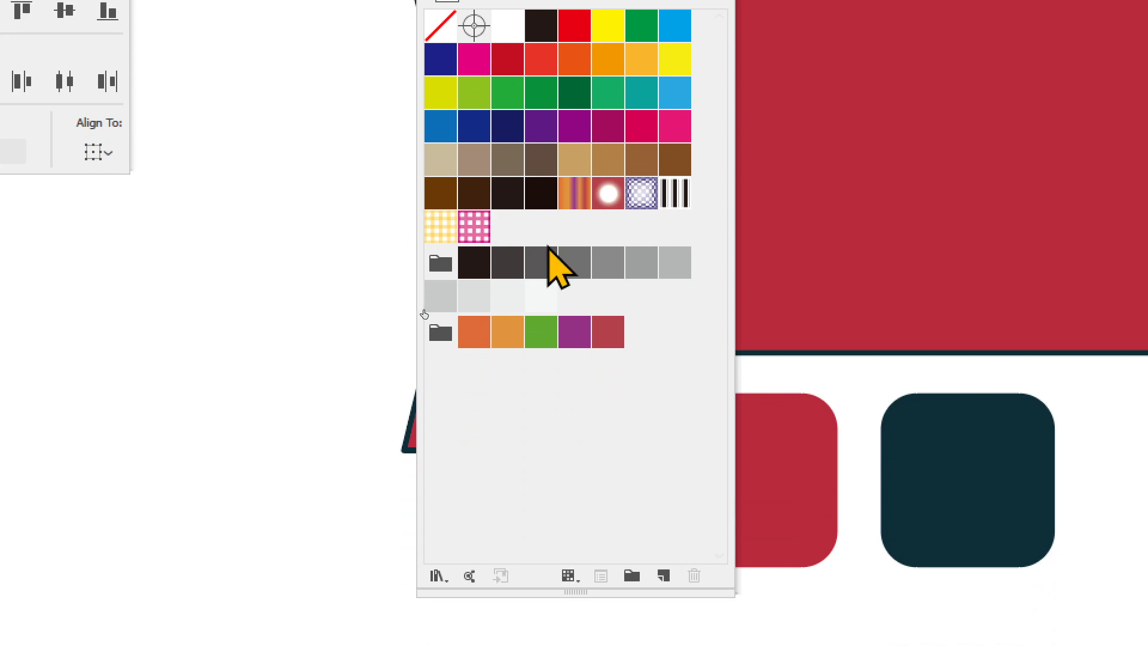
drag(705, 595, 700, 435)
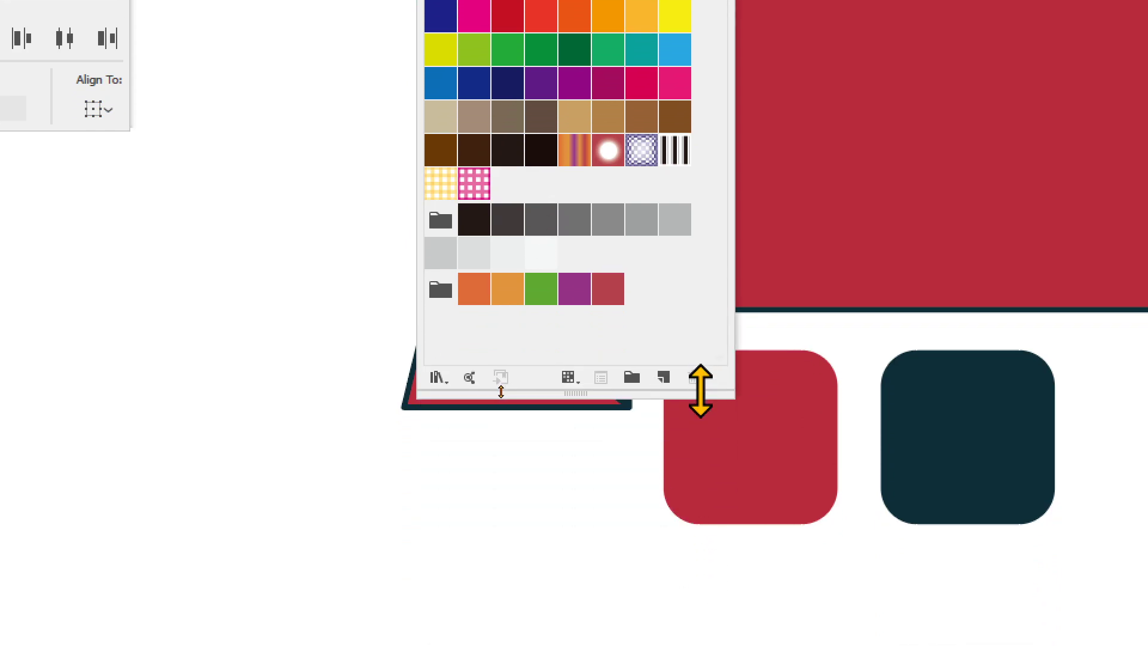
drag(701, 392, 698, 418)
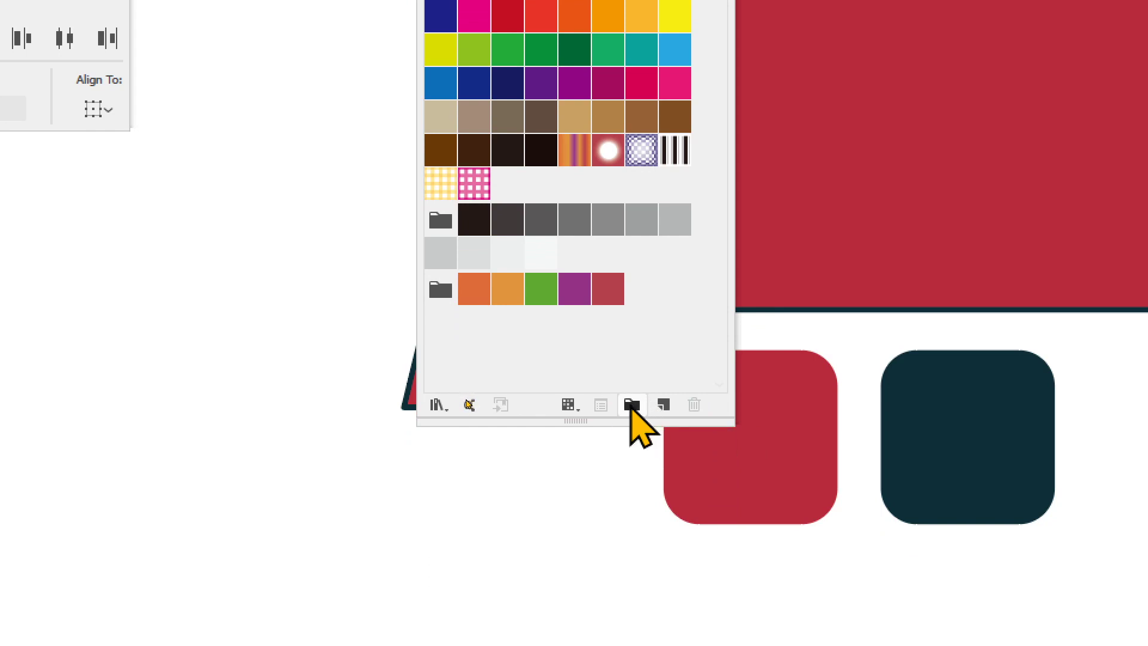
Create a new colour group named riborn_emblum in the swatches.
click(632, 406)
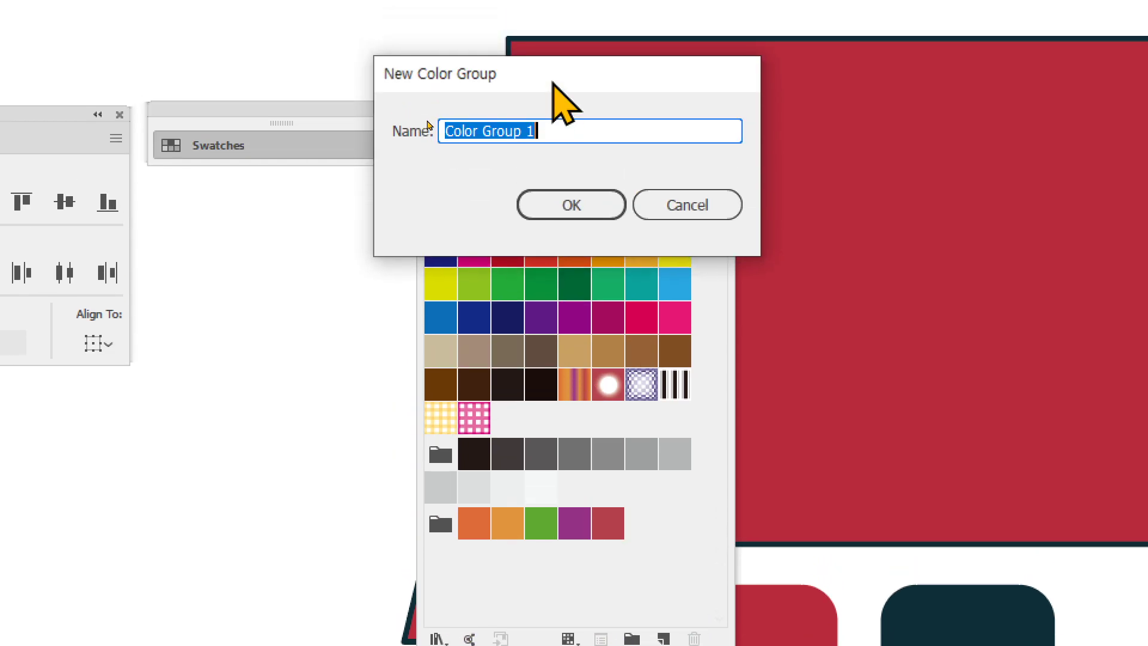
drag(563, 105, 524, 394)
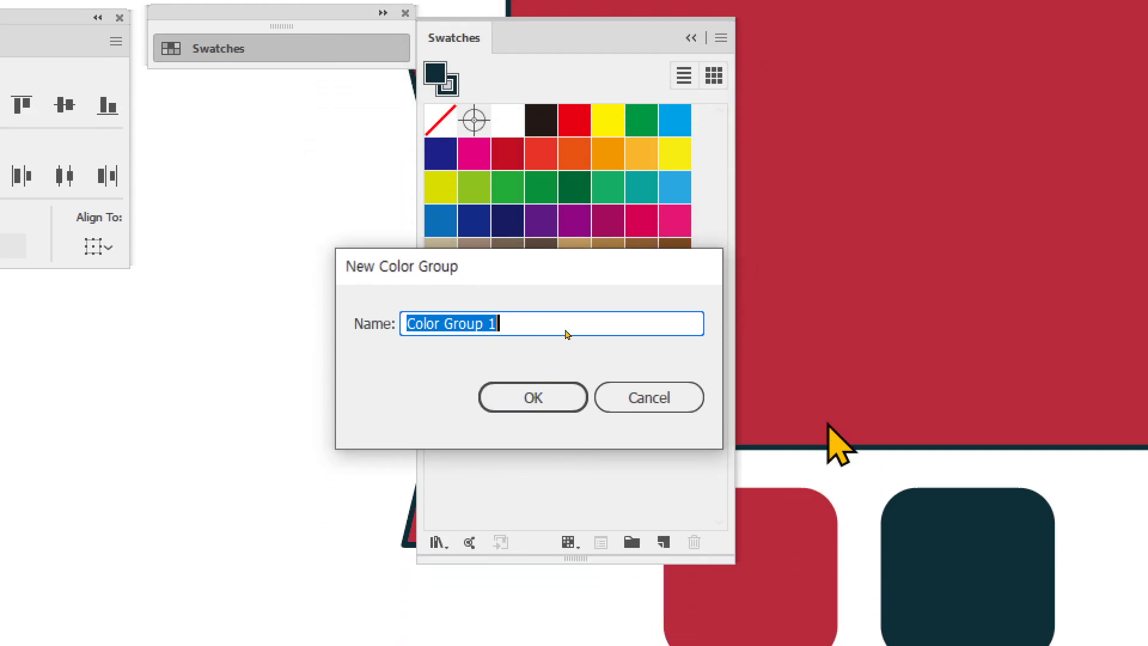
text(emblum_)
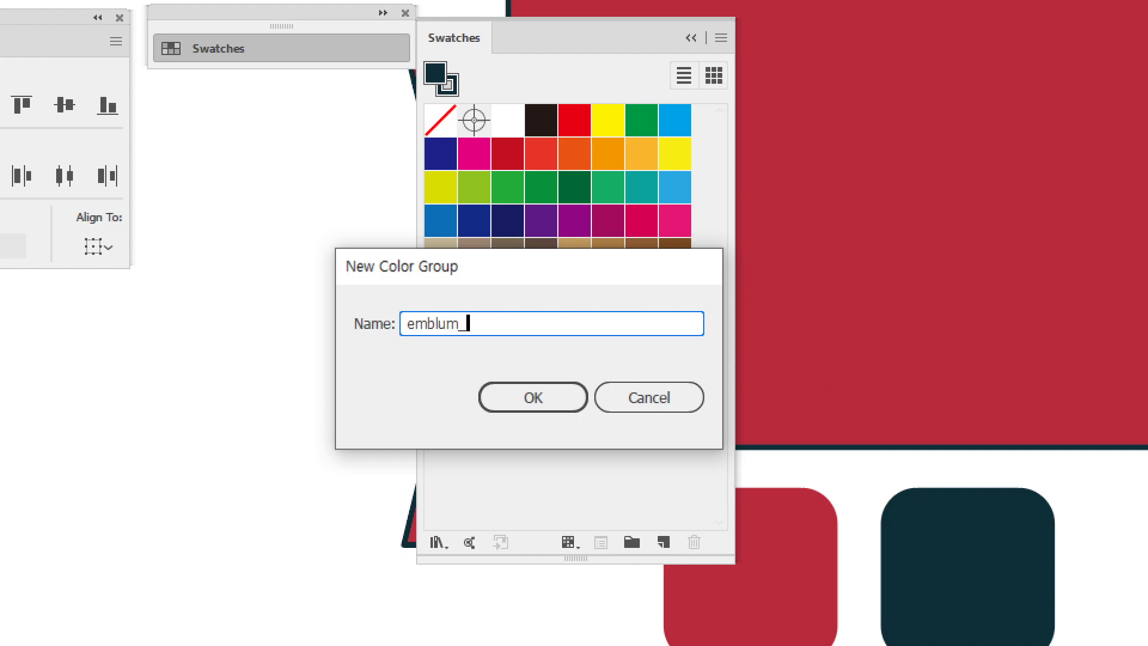
text(riborn)
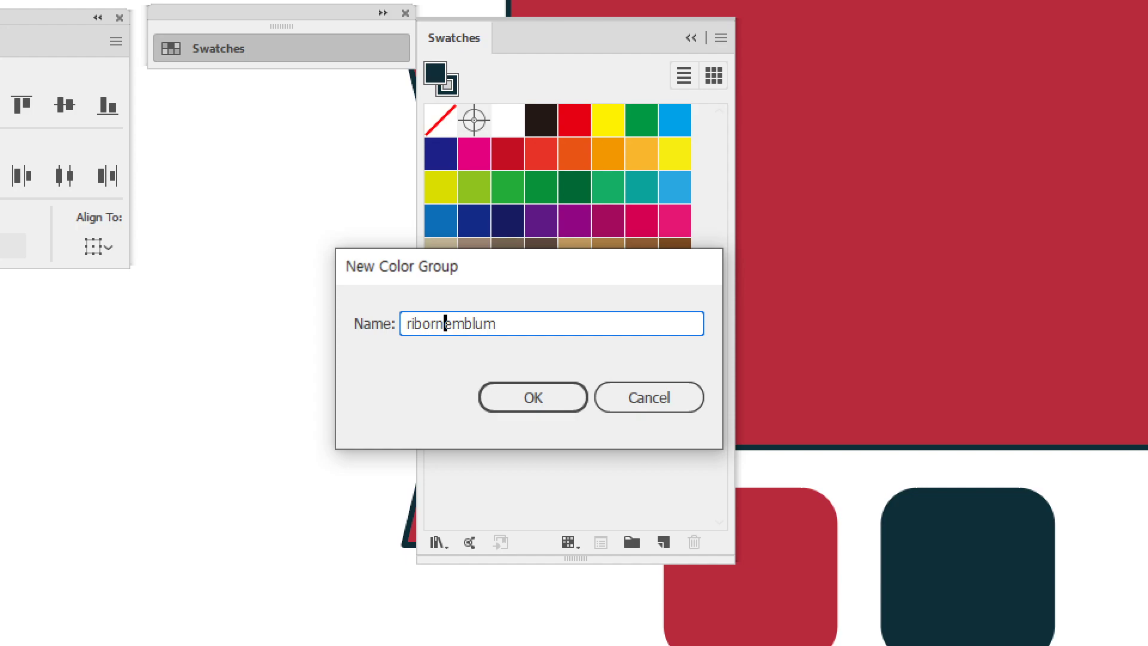
text(_)
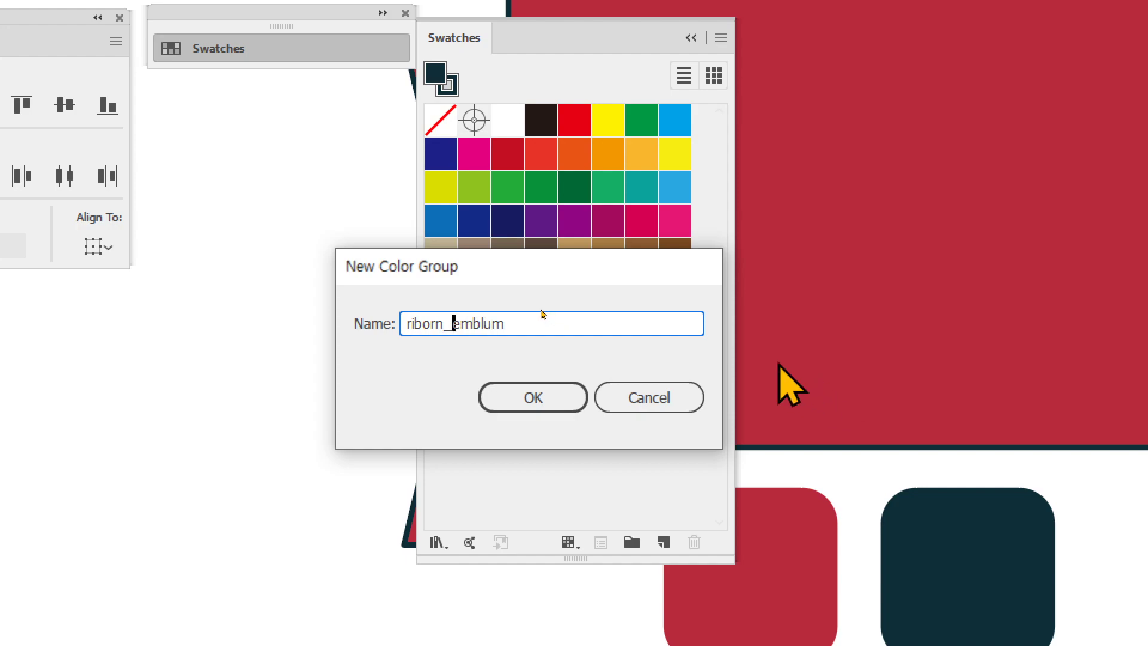
click(574, 398)
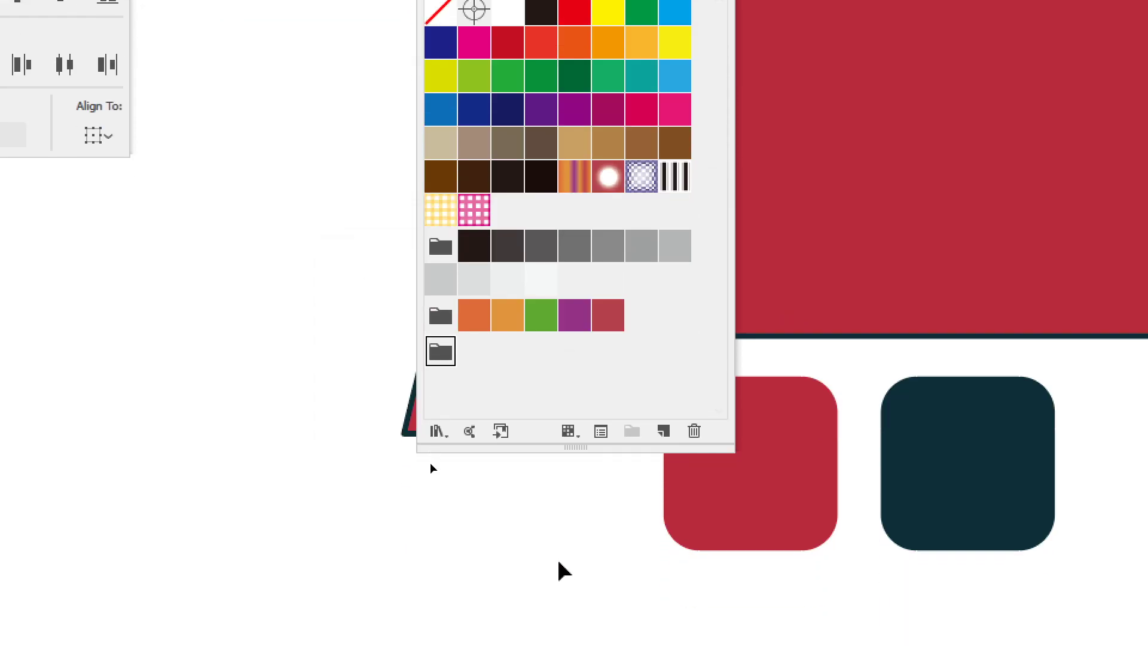
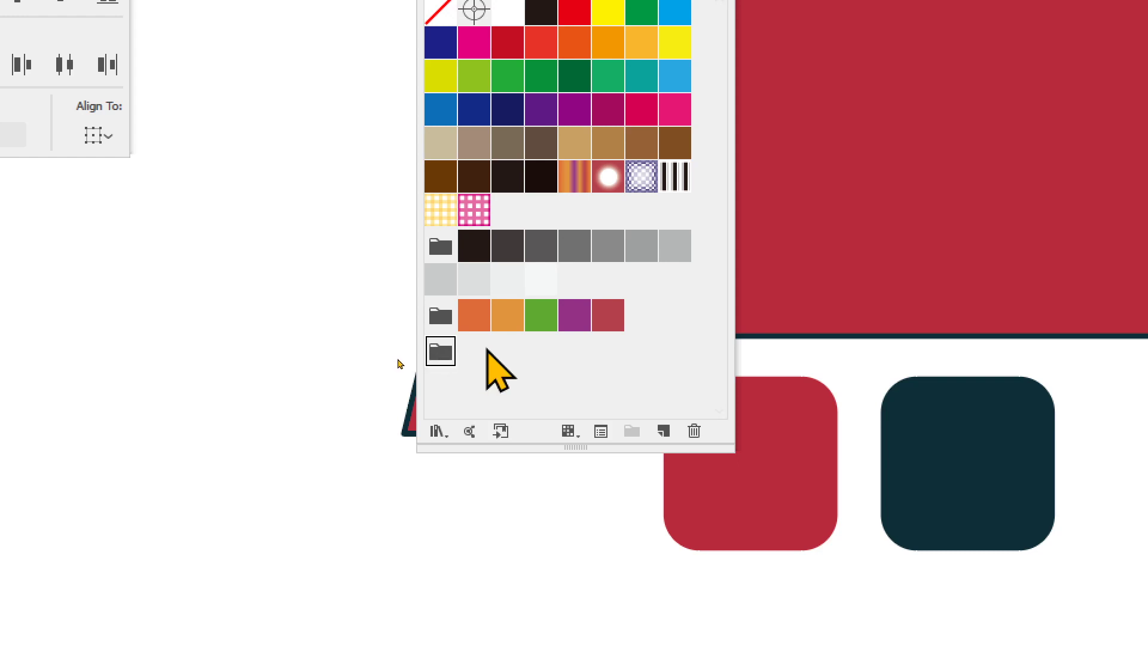
Try adding the red rounded square directly to the riborn_emblum group, and place the square against the dark one.
click(817, 447)
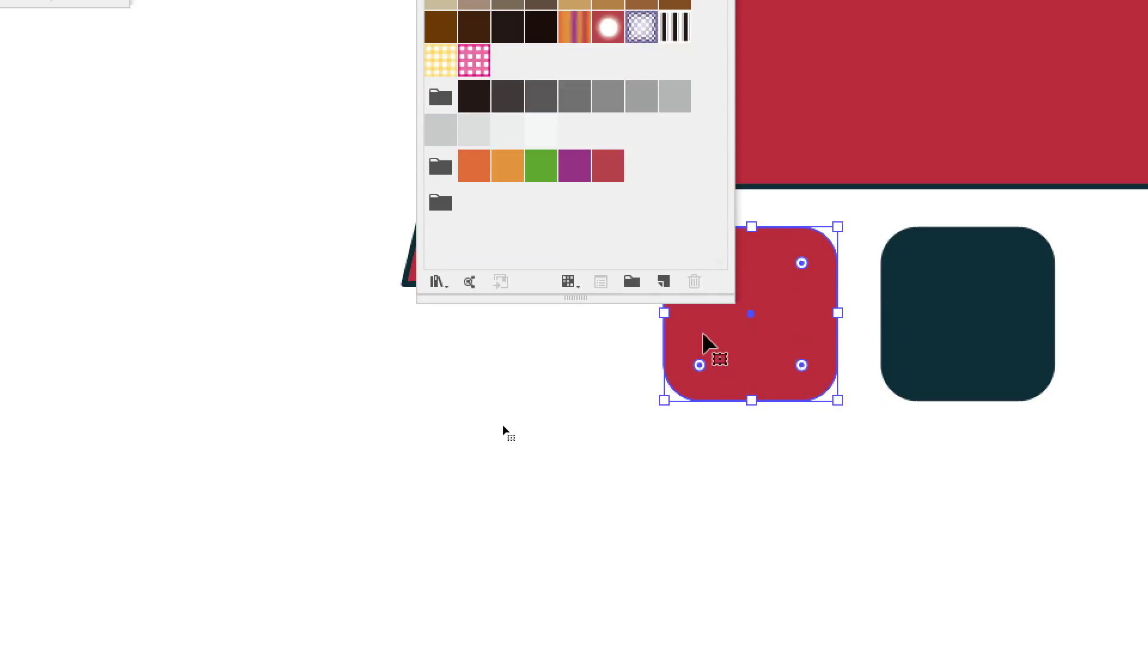
drag(705, 491, 513, 359)
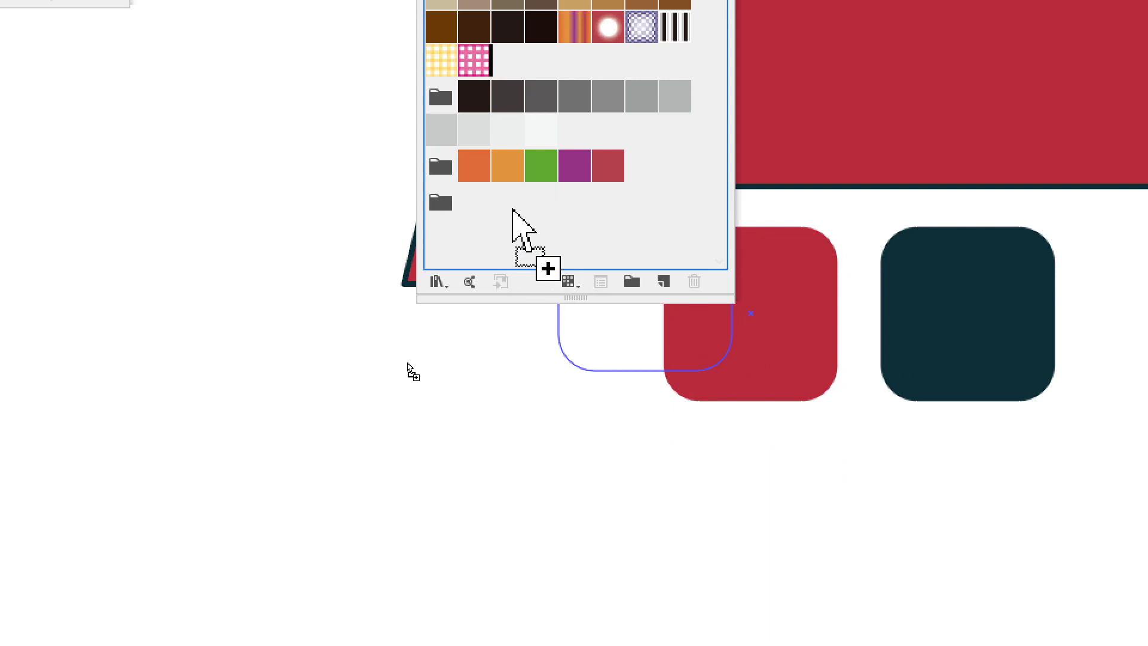
drag(512, 209, 777, 312)
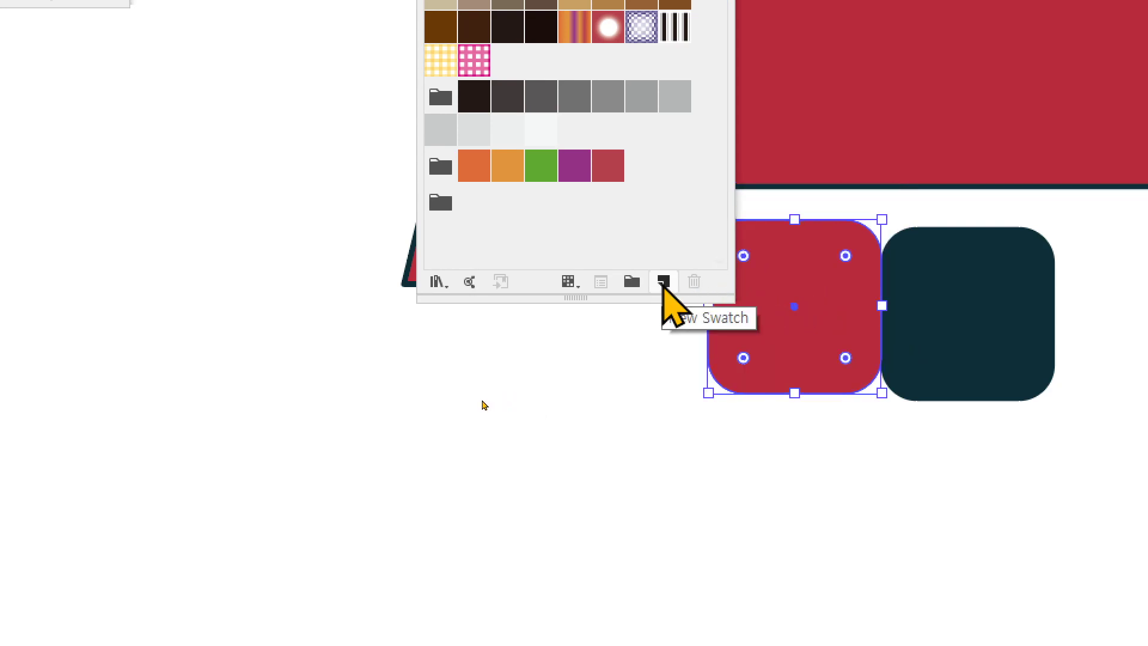
Save the red square's colour as a global CMYK swatch (C 30, M 95, Y 75, K 0) and move it into the riborn_emblum group.
click(663, 285)
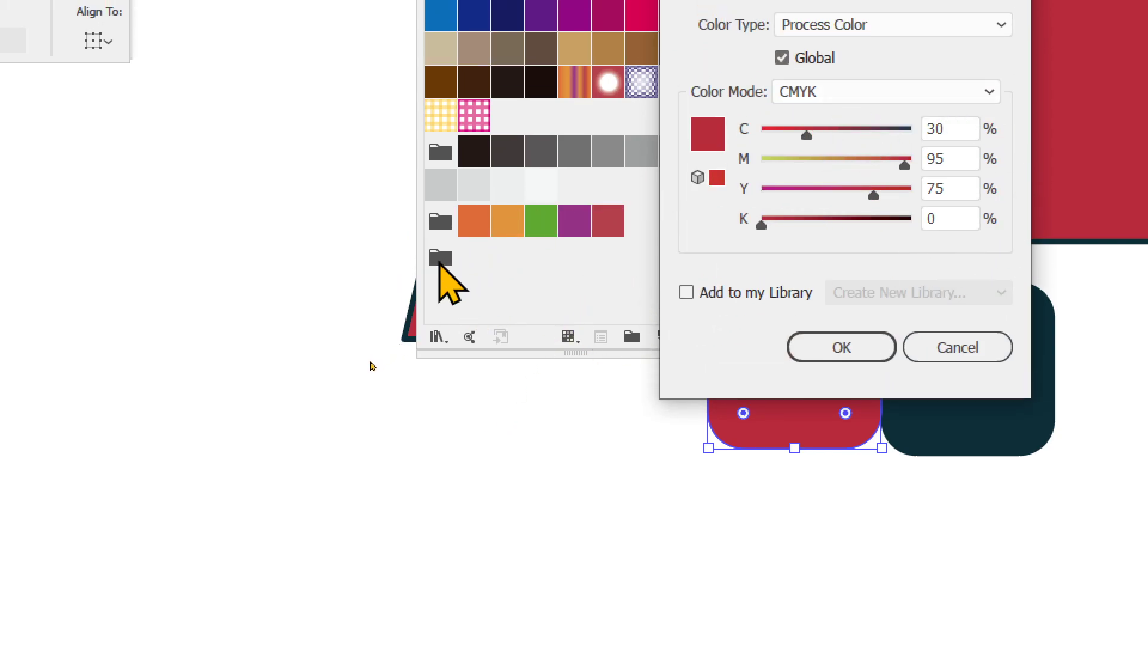
click(838, 352)
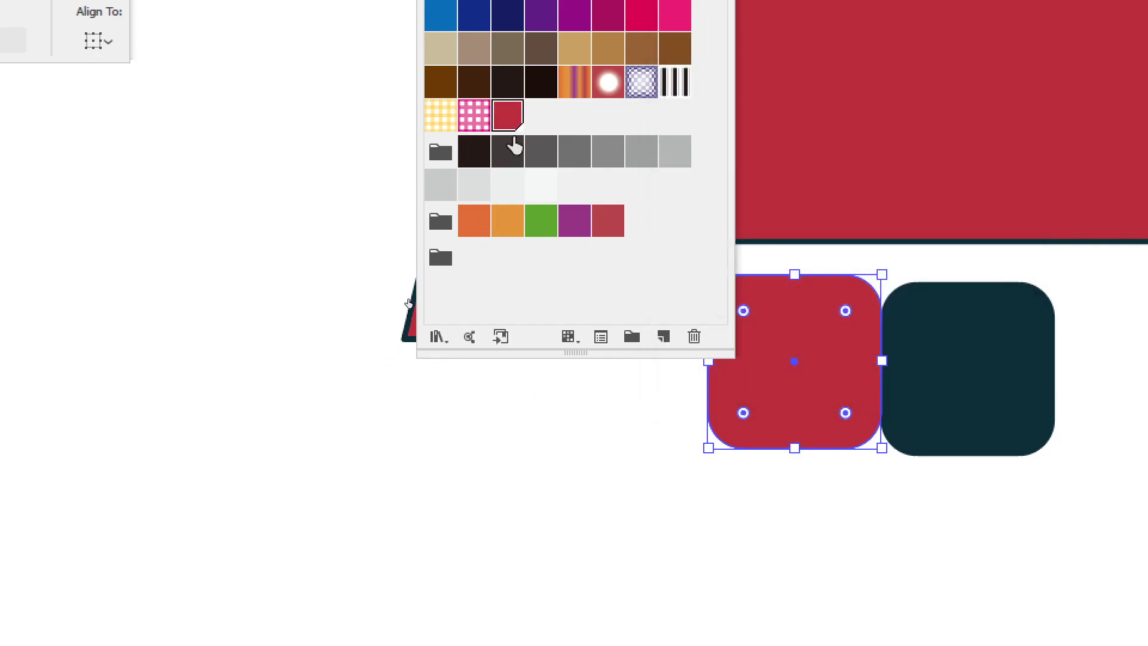
drag(515, 114, 471, 259)
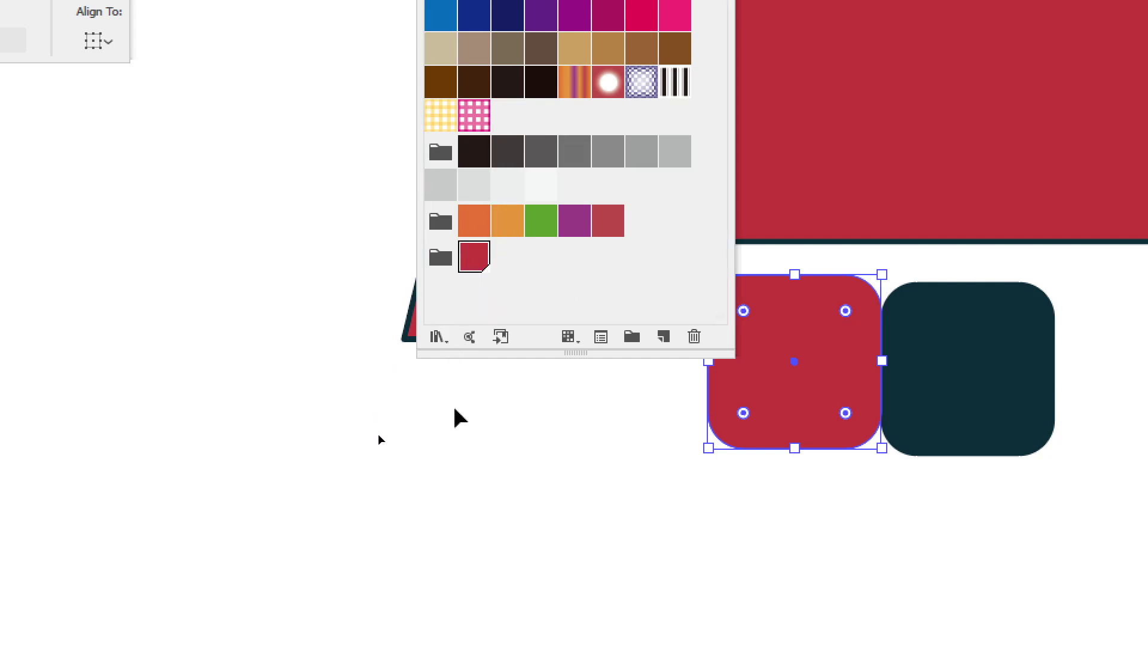
Save the dark rounded square's colour as a global CMYK swatch (C 95, M 77, Y 67, K 45) and put it in the riborn_emblum group.
click(595, 448)
click(931, 367)
drag(945, 377, 950, 368)
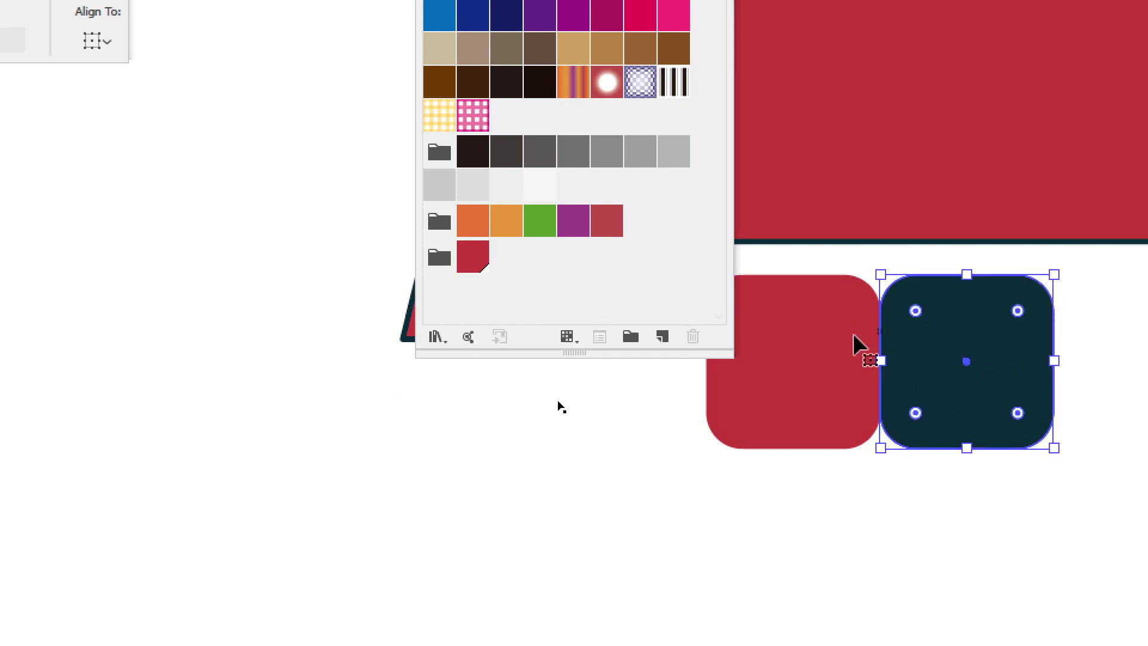
click(660, 337)
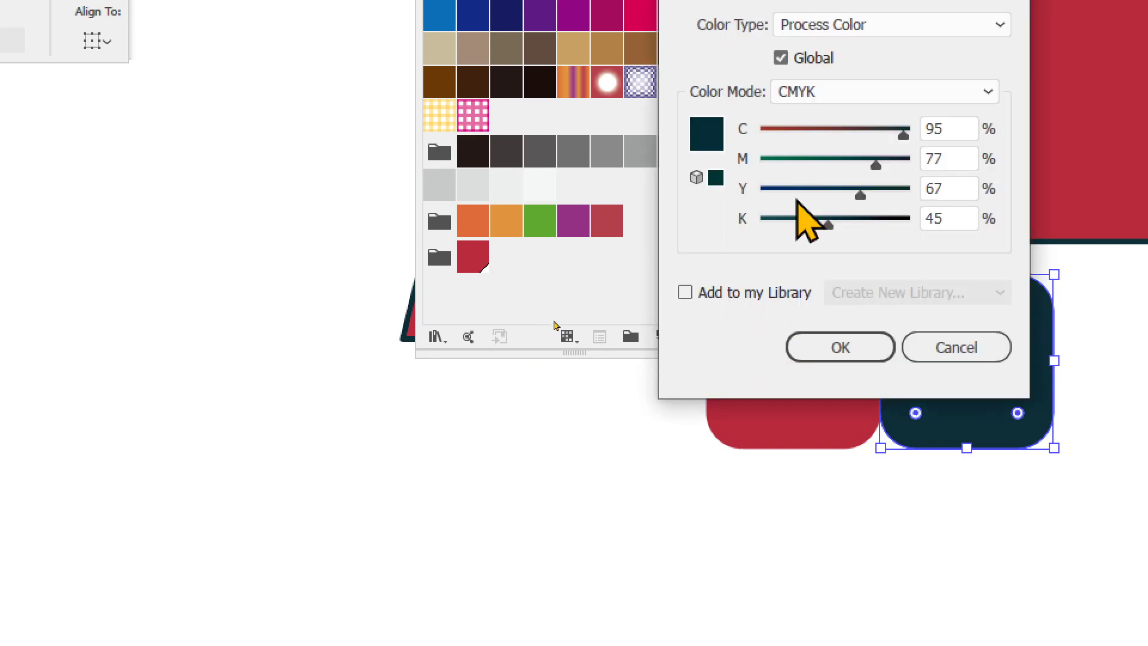
click(864, 347)
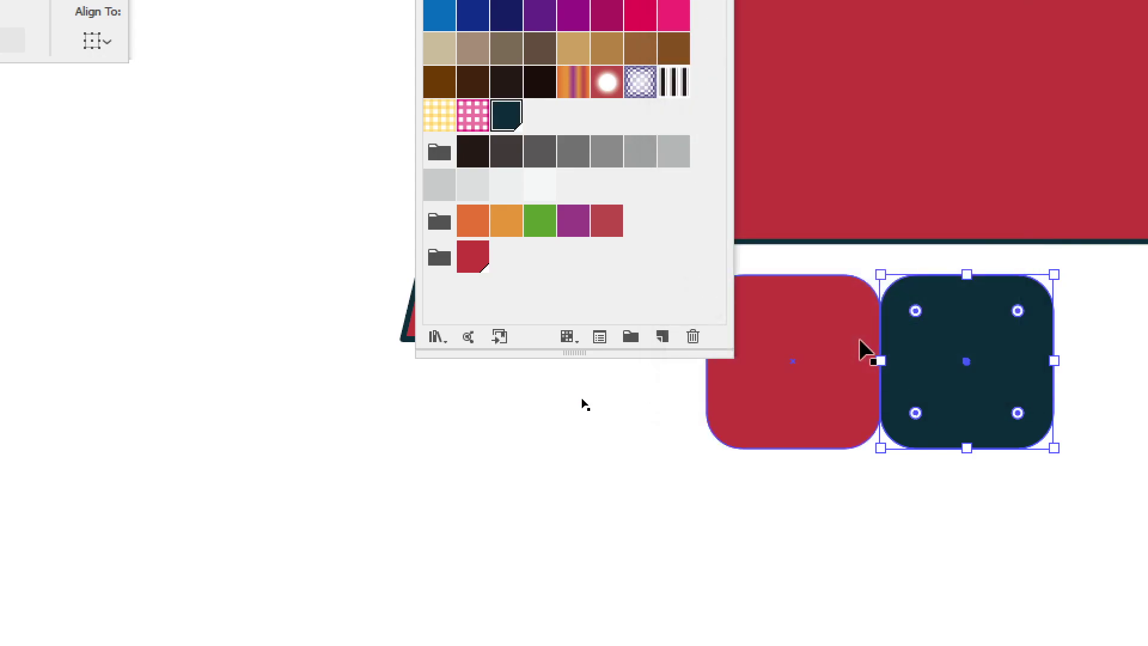
drag(507, 115, 503, 269)
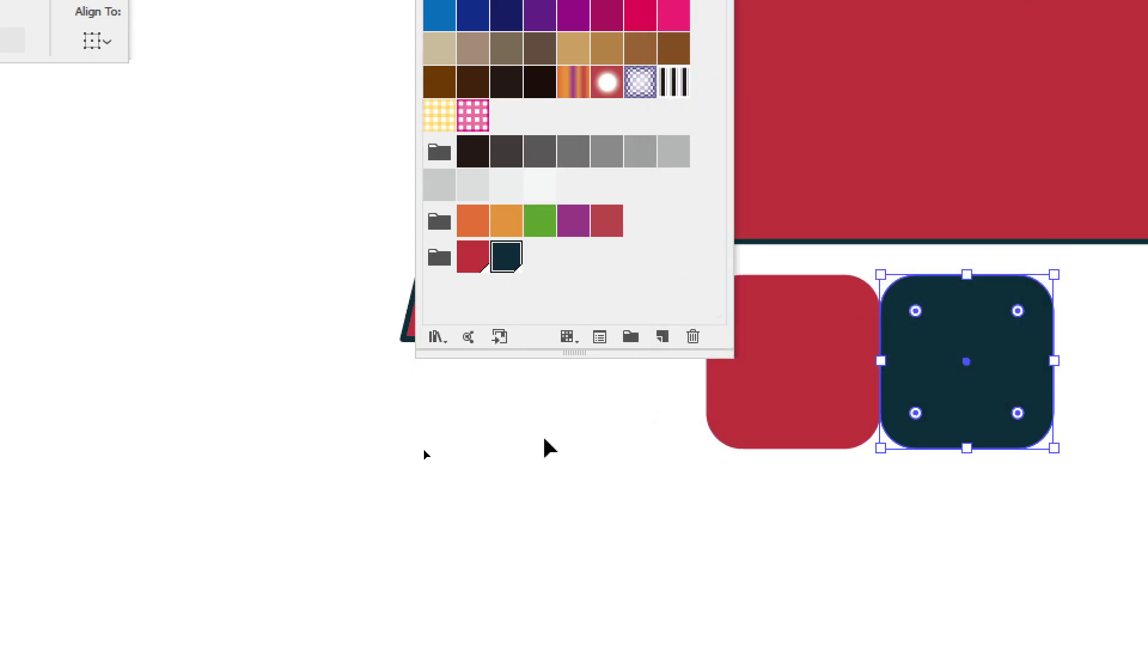
Take the dark swatch out of the riborn_emblum group and return it, and check the group's name and contents.
drag(501, 256, 501, 135)
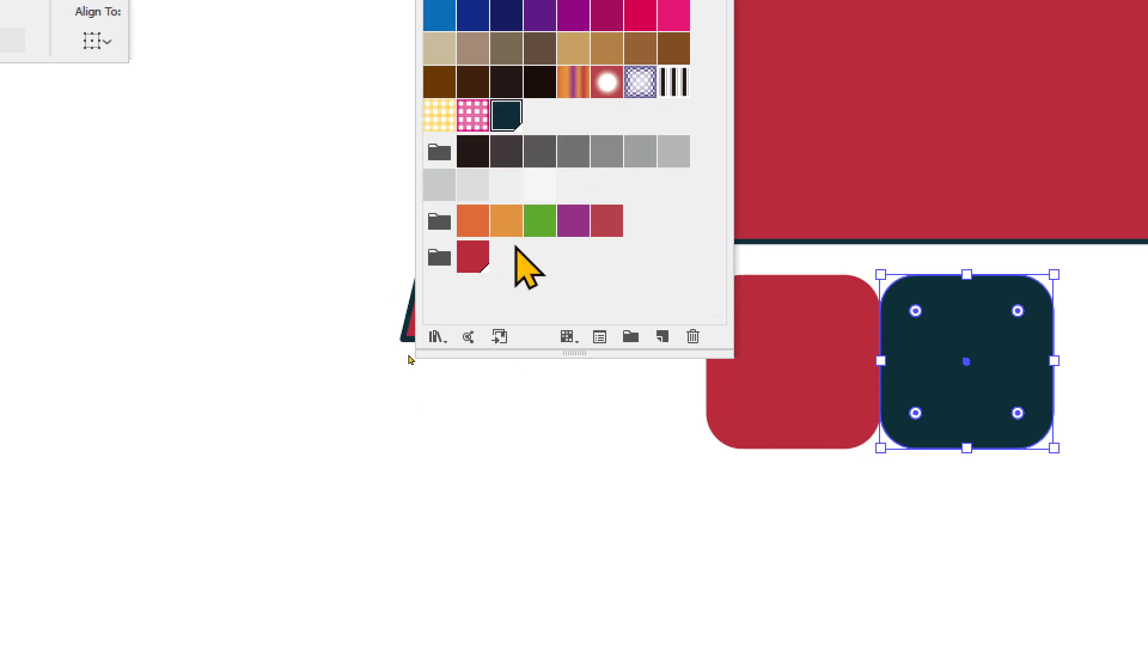
drag(514, 113, 500, 257)
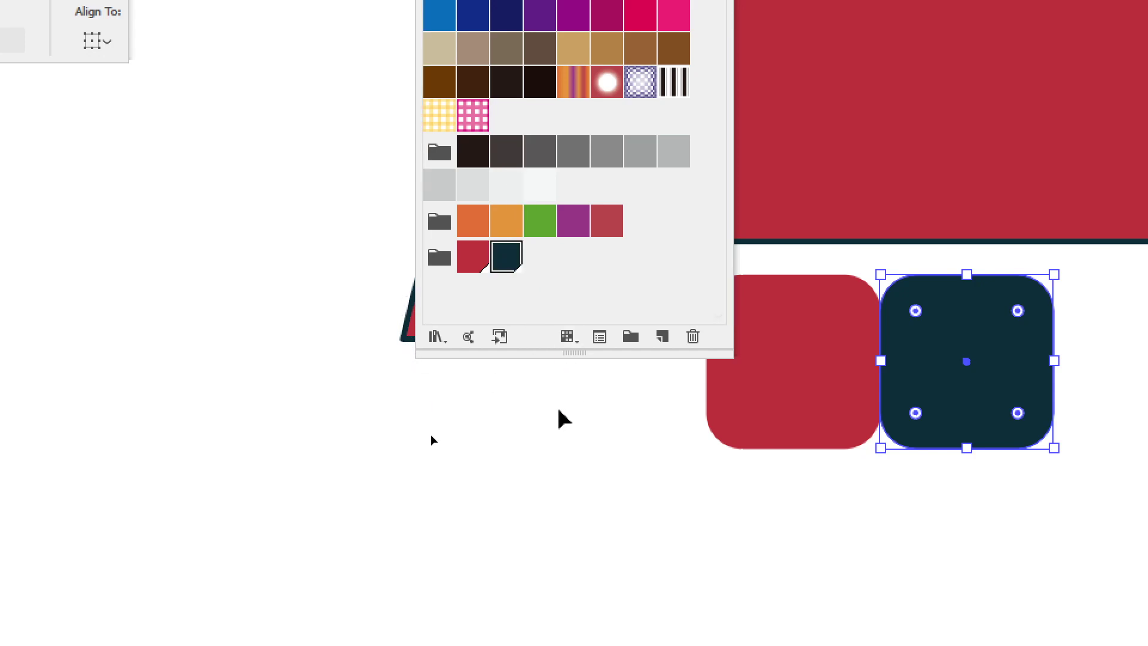
click(556, 411)
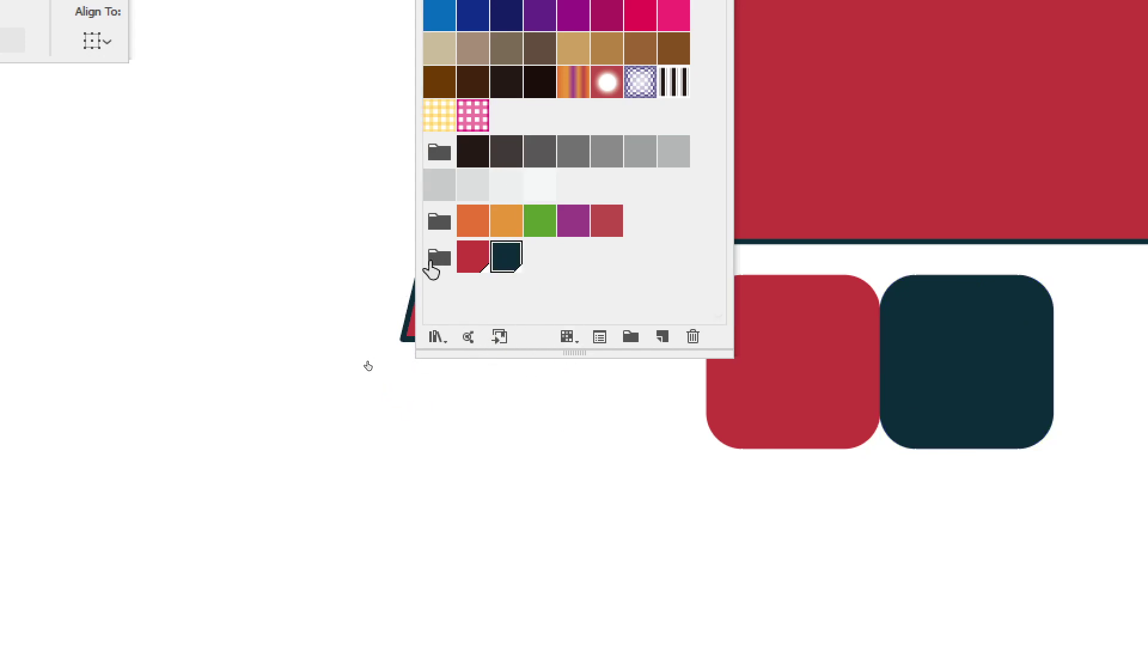
click(432, 264)
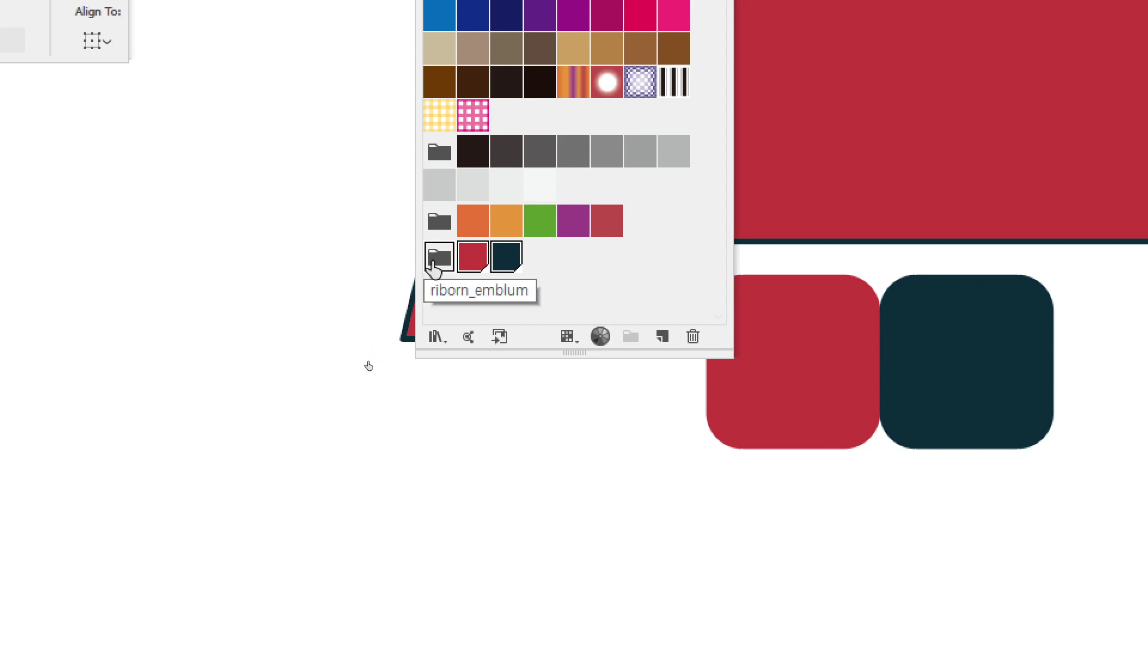
click(579, 293)
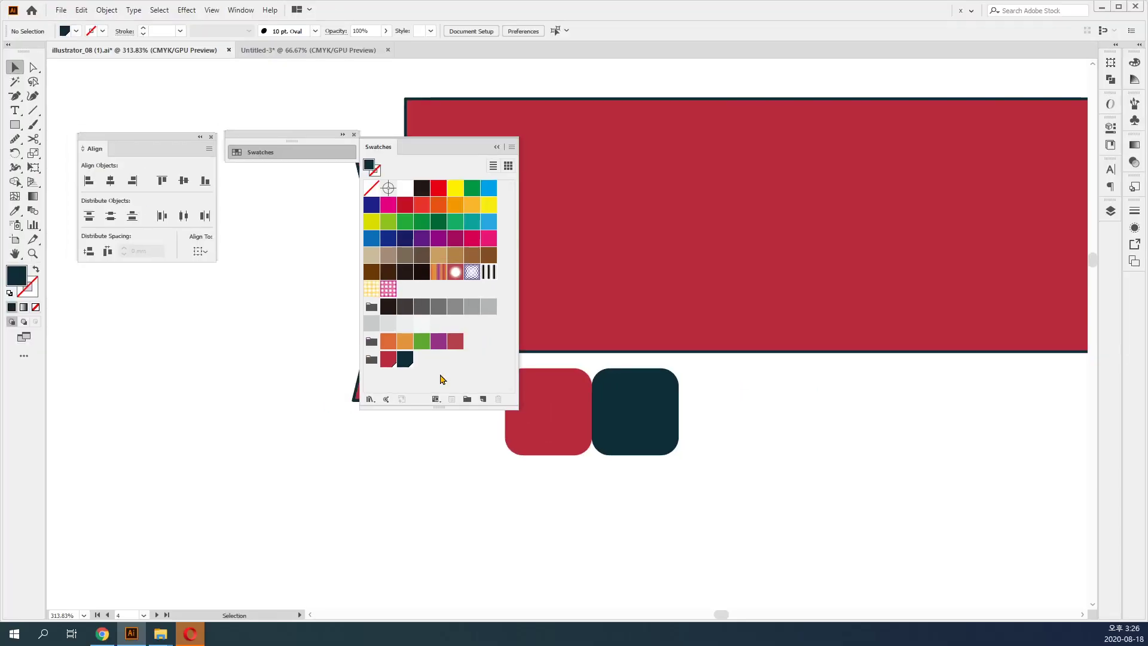
Locate the cream rounded colour square beside the reference emblem, and check which swatches the riborn_emblum group holds.
key(ctrl+minus)
key(ctrl+minus)
key(ctrl+minus)
key(ctrl+minus)
drag(618, 272, 672, 328)
key(ctrl+z)
click(856, 237)
drag(848, 195, 833, 436)
drag(821, 251, 656, 450)
drag(627, 273, 774, 486)
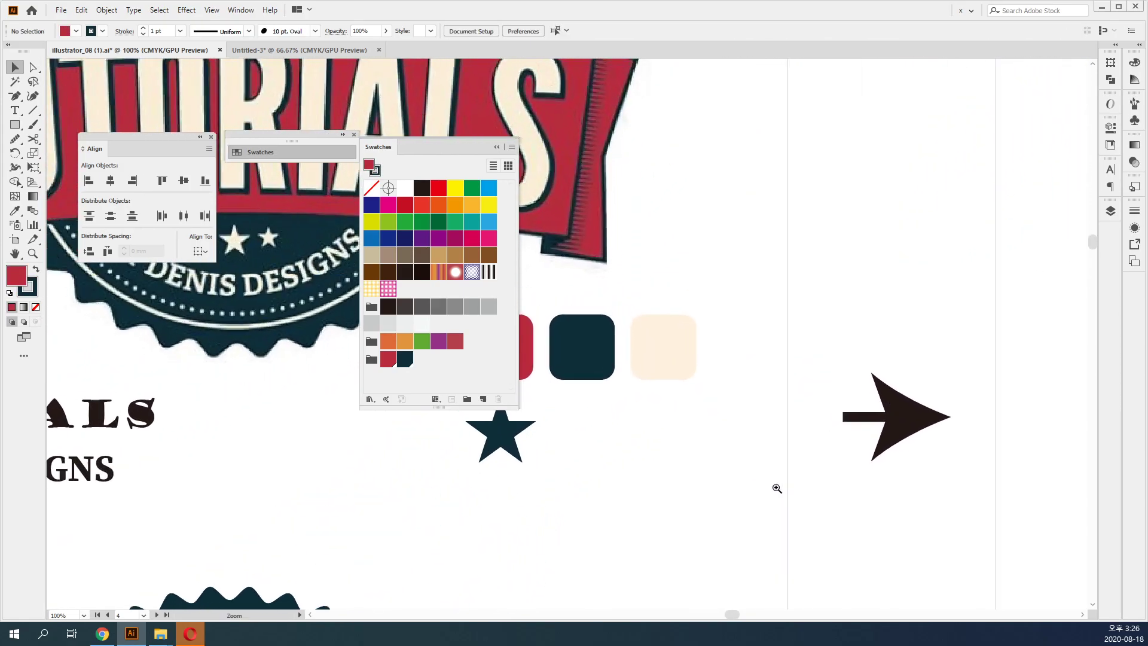
click(372, 361)
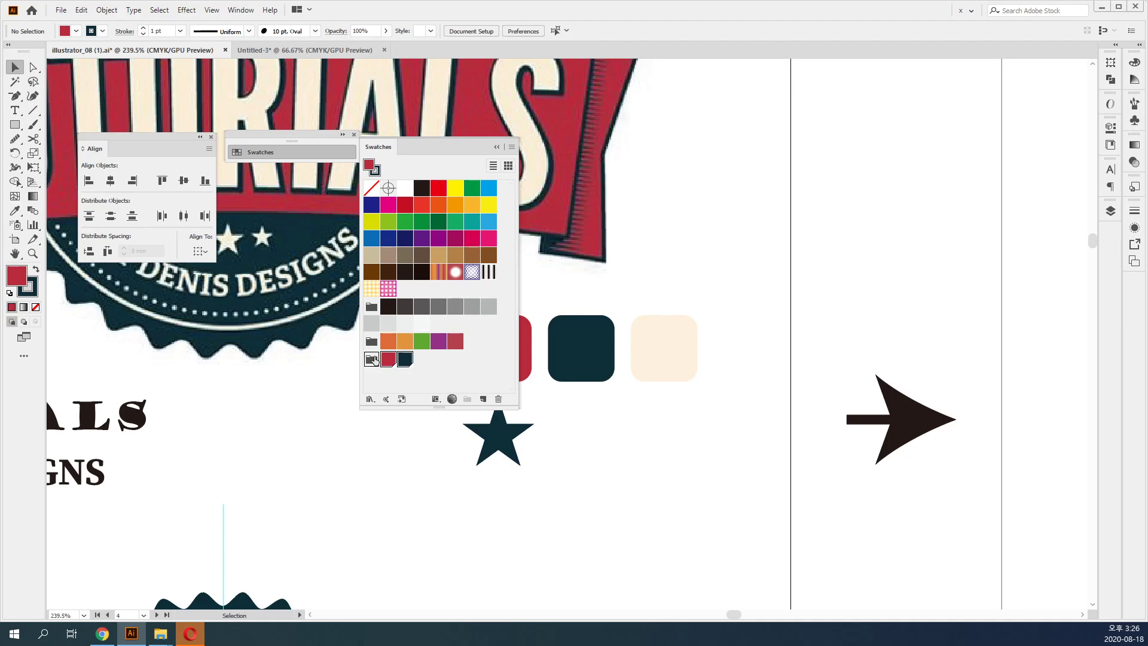
Save the cream square's colour as a global CMYK swatch (C 0, M 7, Y 15, K 0) and move it into the riborn_emblum group.
click(672, 341)
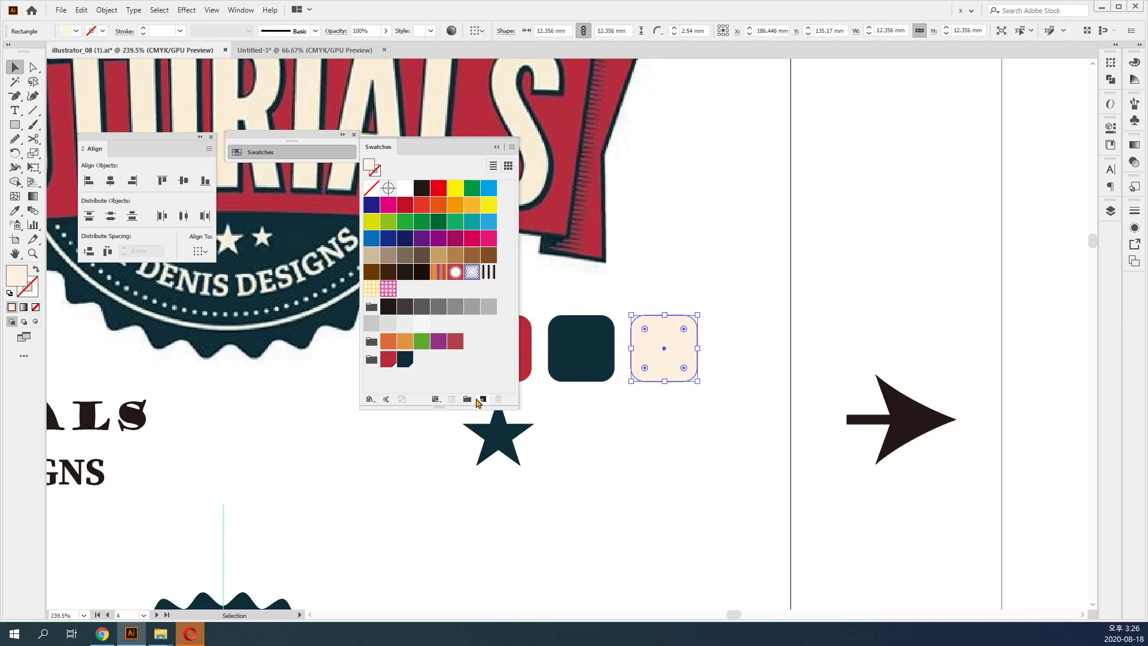
click(484, 400)
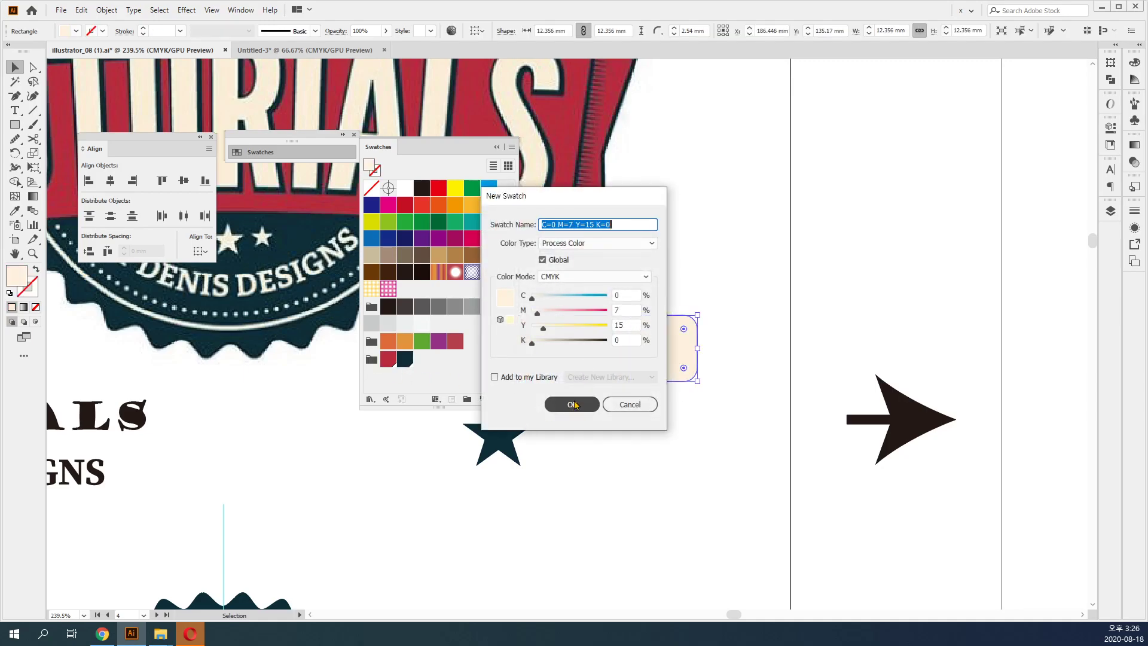
click(589, 245)
click(510, 265)
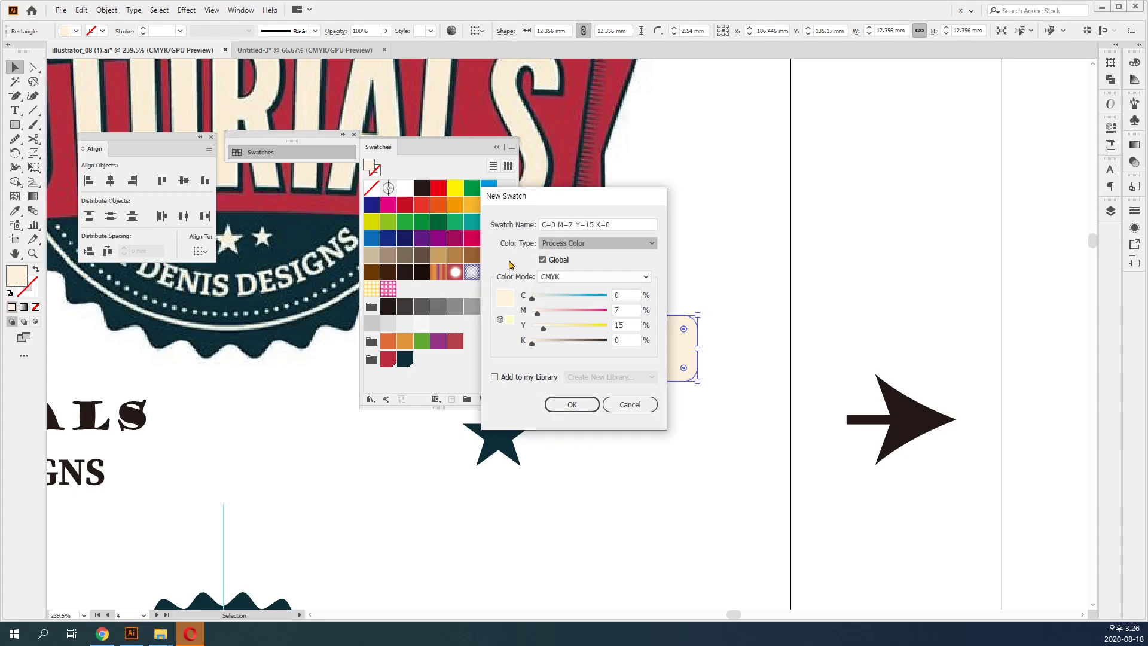
click(583, 406)
click(410, 291)
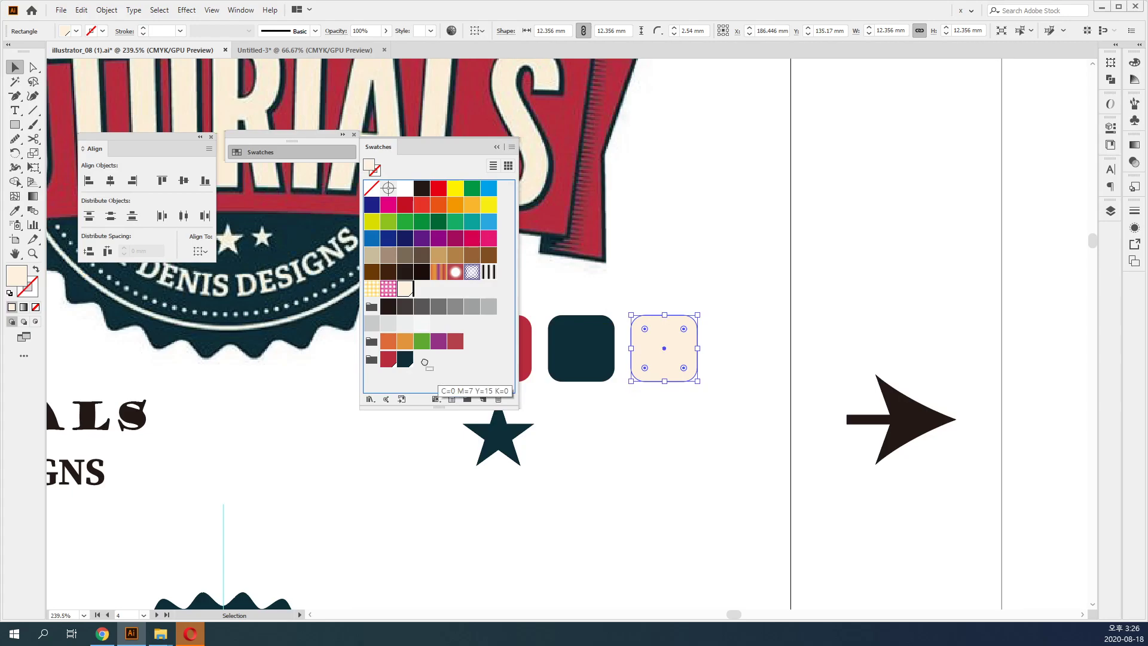
drag(419, 363, 421, 360)
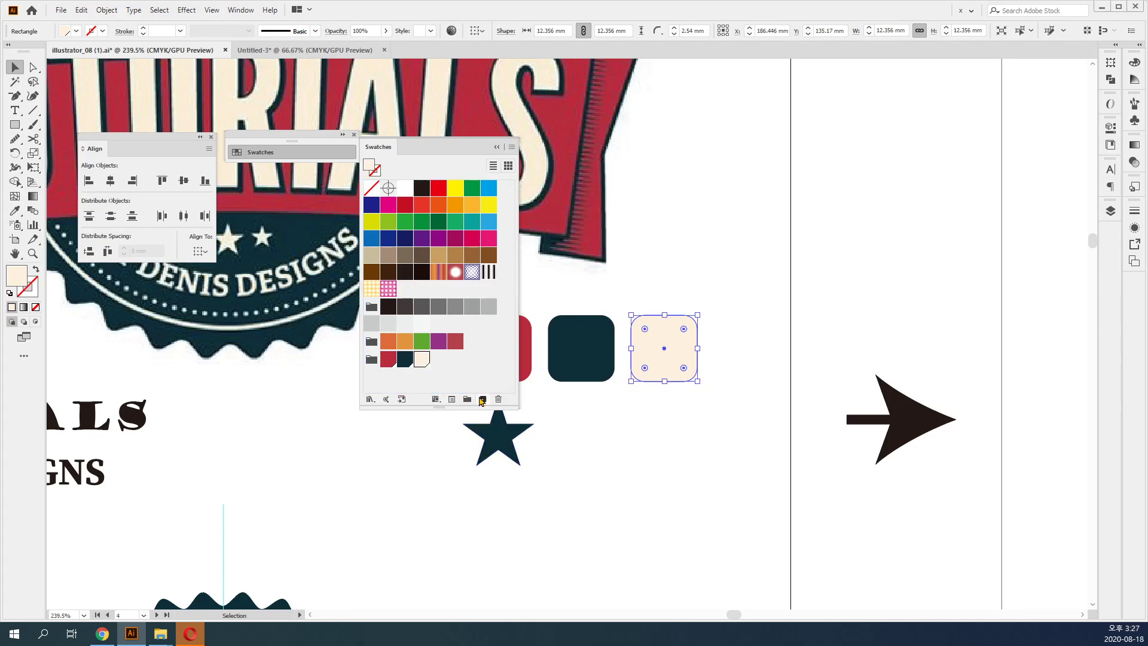
Delete the cream swatch from the riborn_emblum group.
click(634, 440)
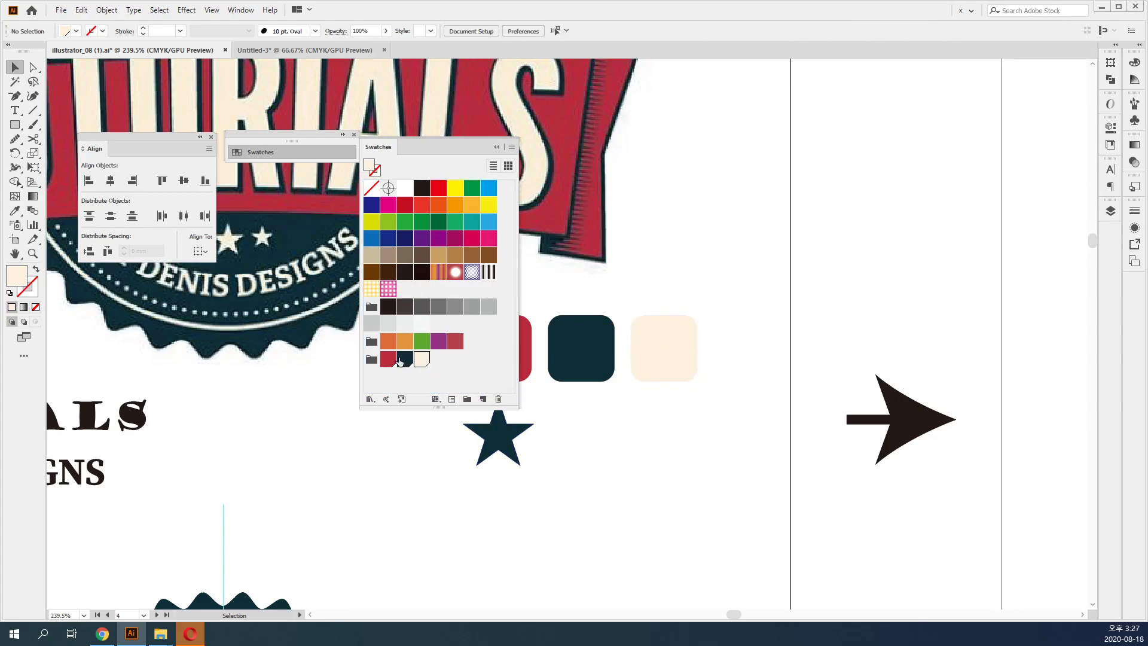
click(498, 400)
key(Return)
Create a global CMYK swatch from the cream square (C 0, M 7, Y 15, K 0) directly inside the riborn_emblum group.
click(661, 354)
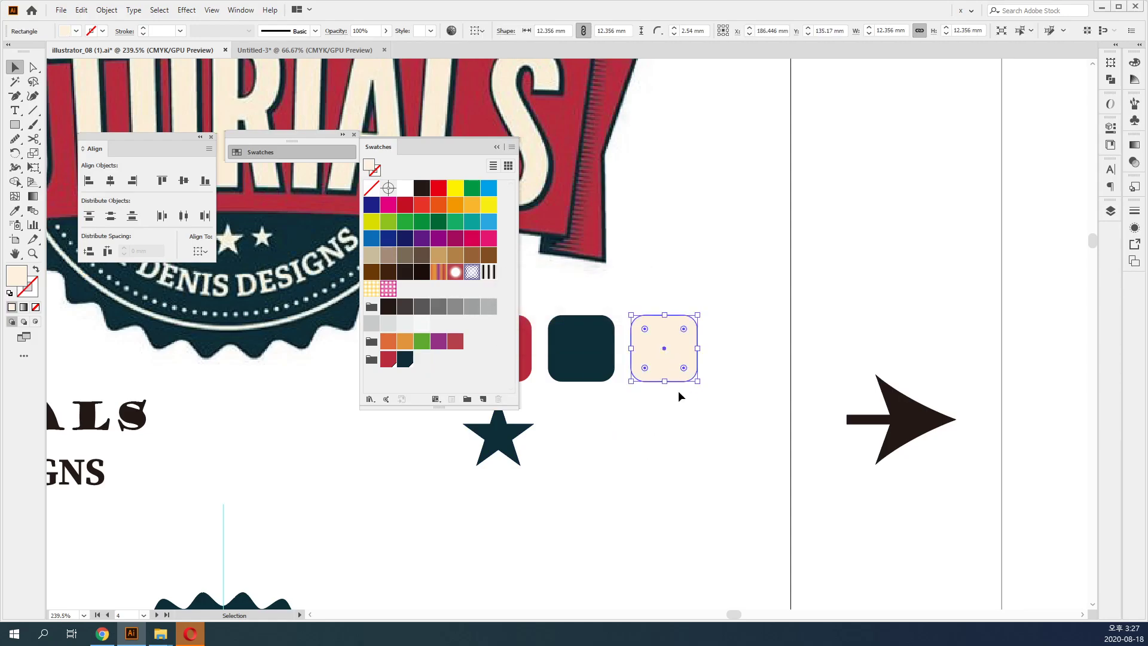
click(372, 360)
click(482, 399)
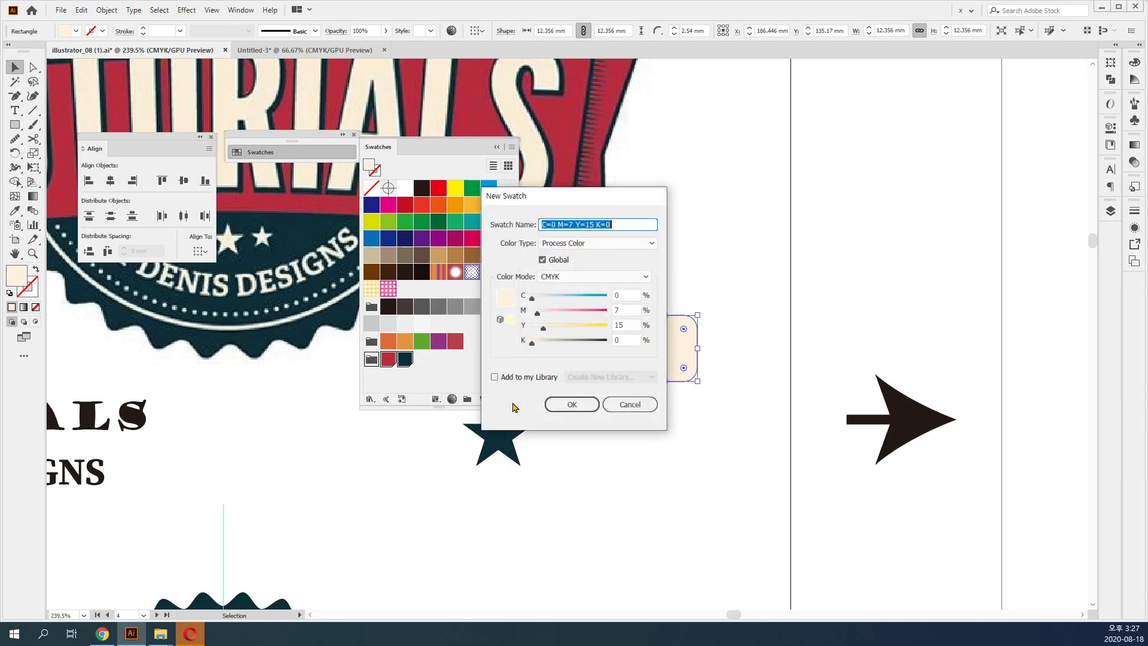
click(568, 412)
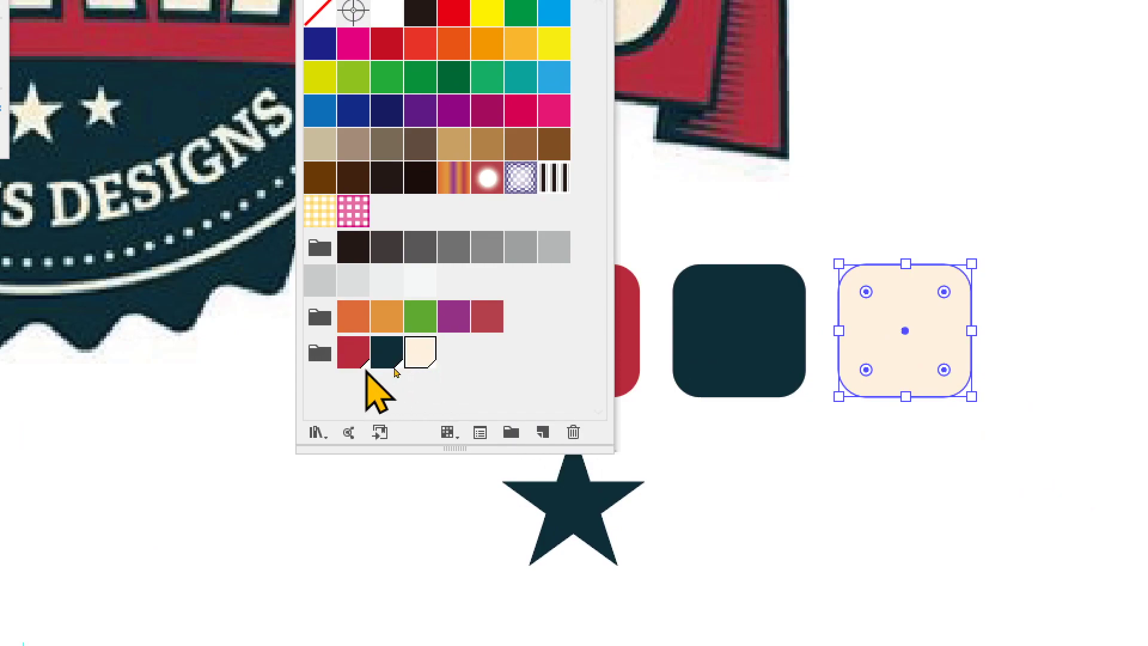
click(462, 379)
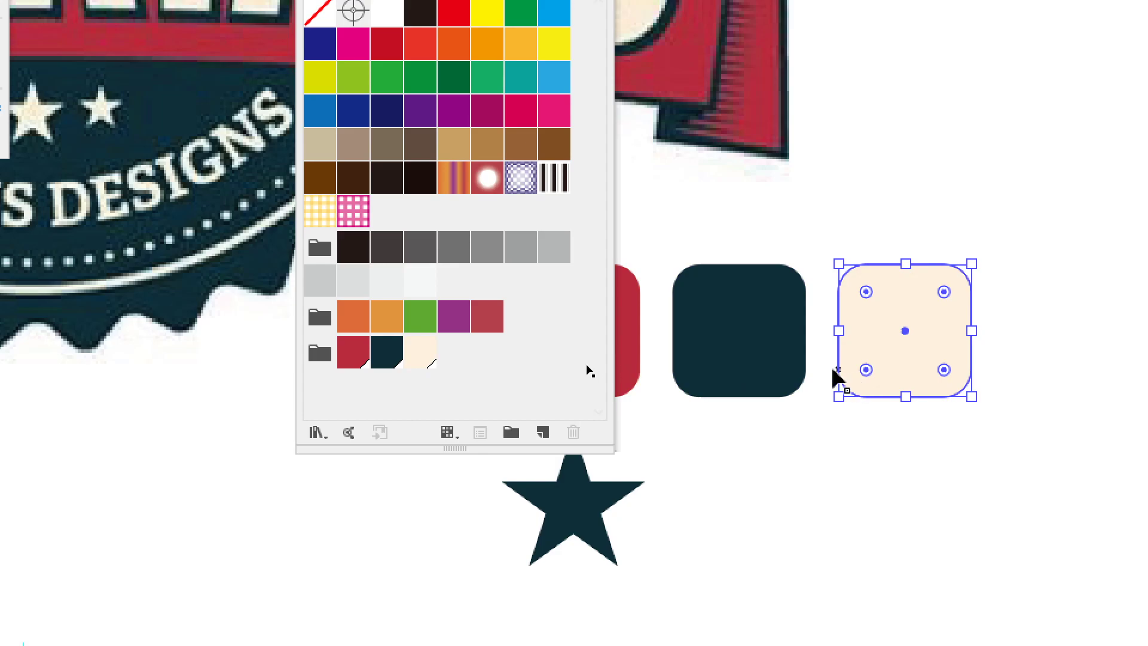
click(805, 454)
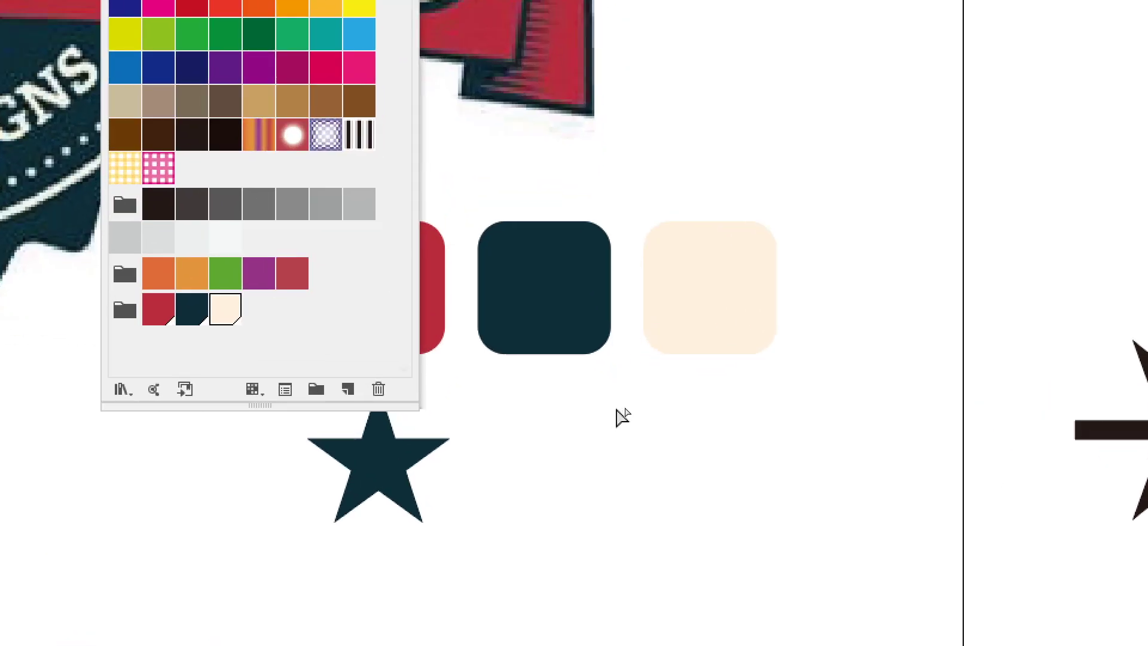
Duplicate the cream square beside the dark star and give the copy a red fill and dark stroke from the riborn_emblum group.
drag(751, 268, 609, 436)
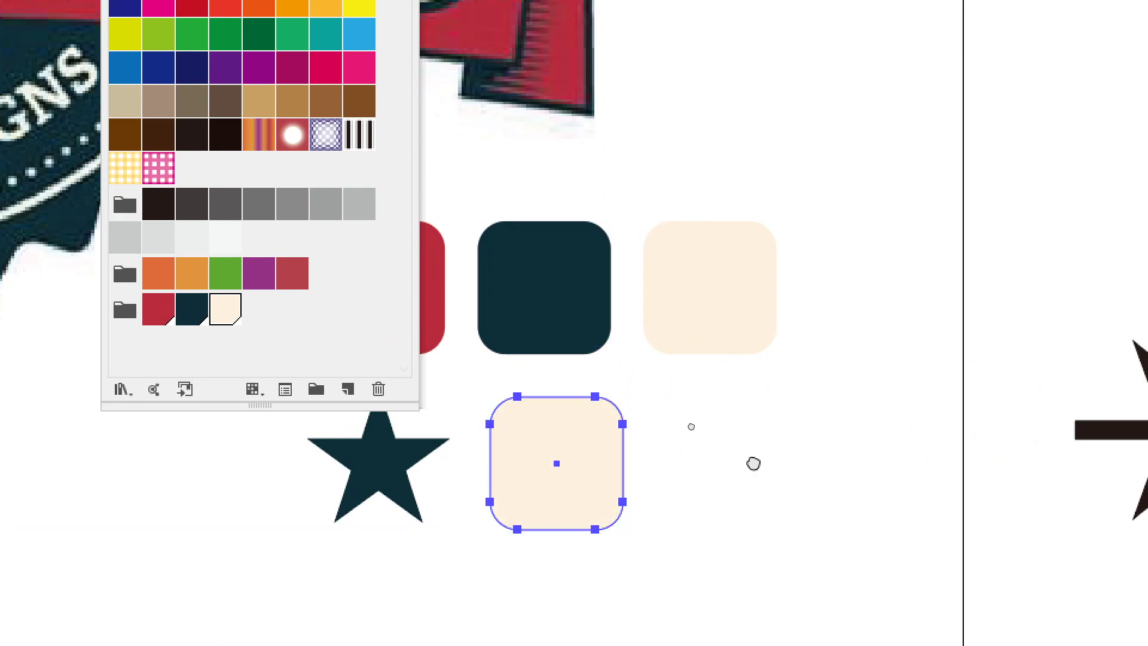
drag(751, 460, 837, 251)
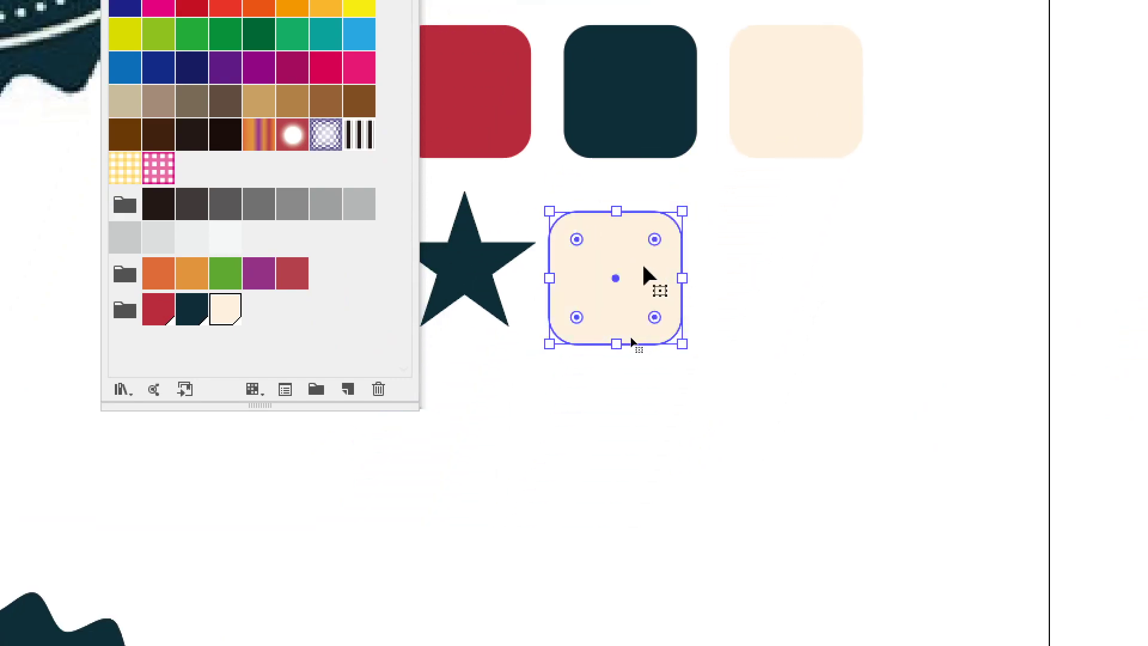
click(153, 317)
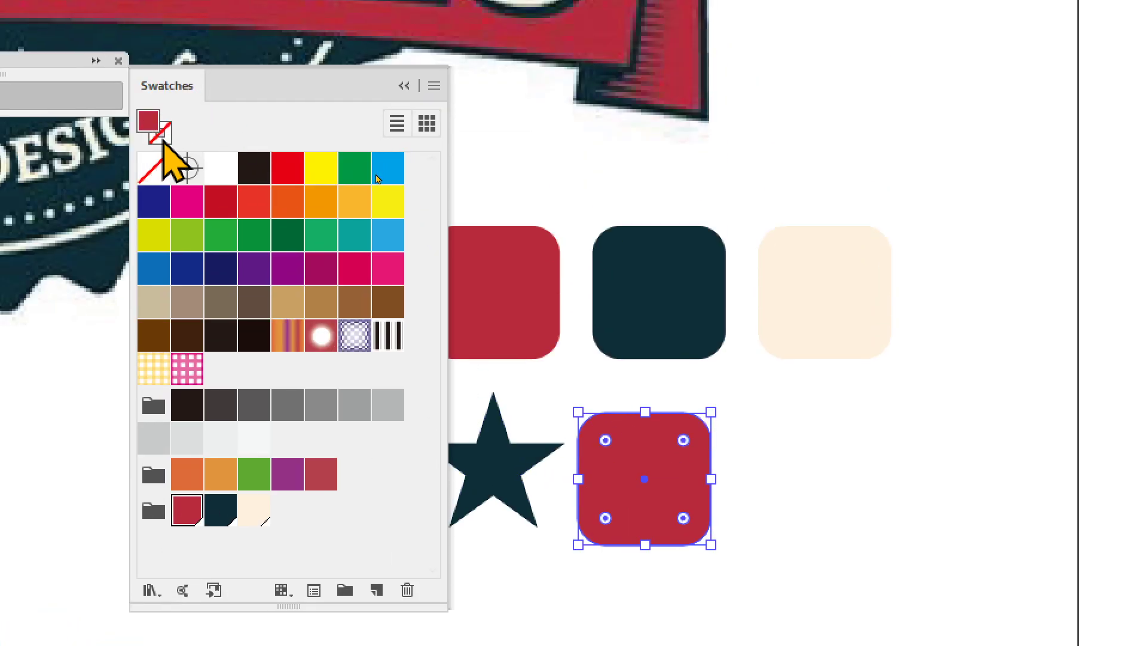
click(161, 140)
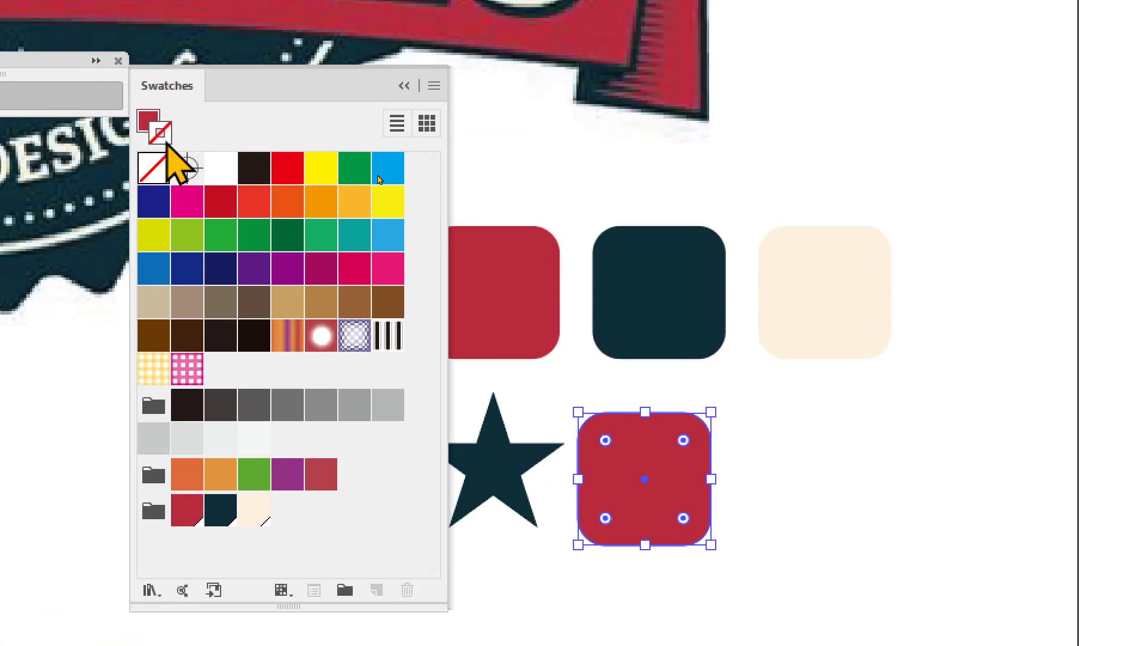
click(226, 519)
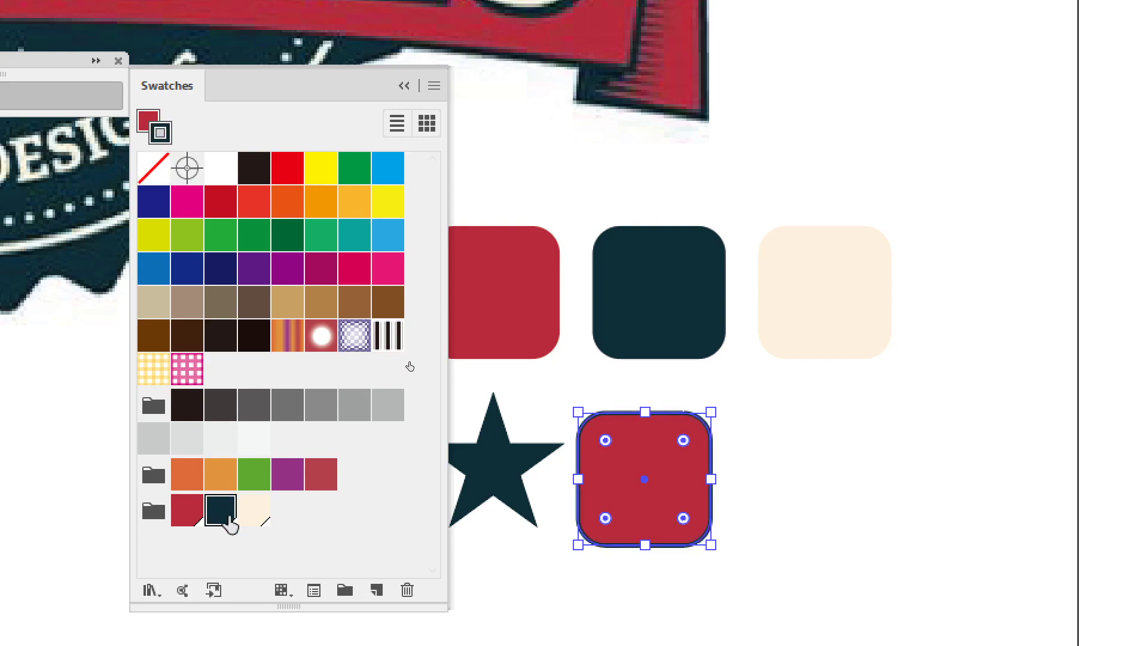
click(770, 487)
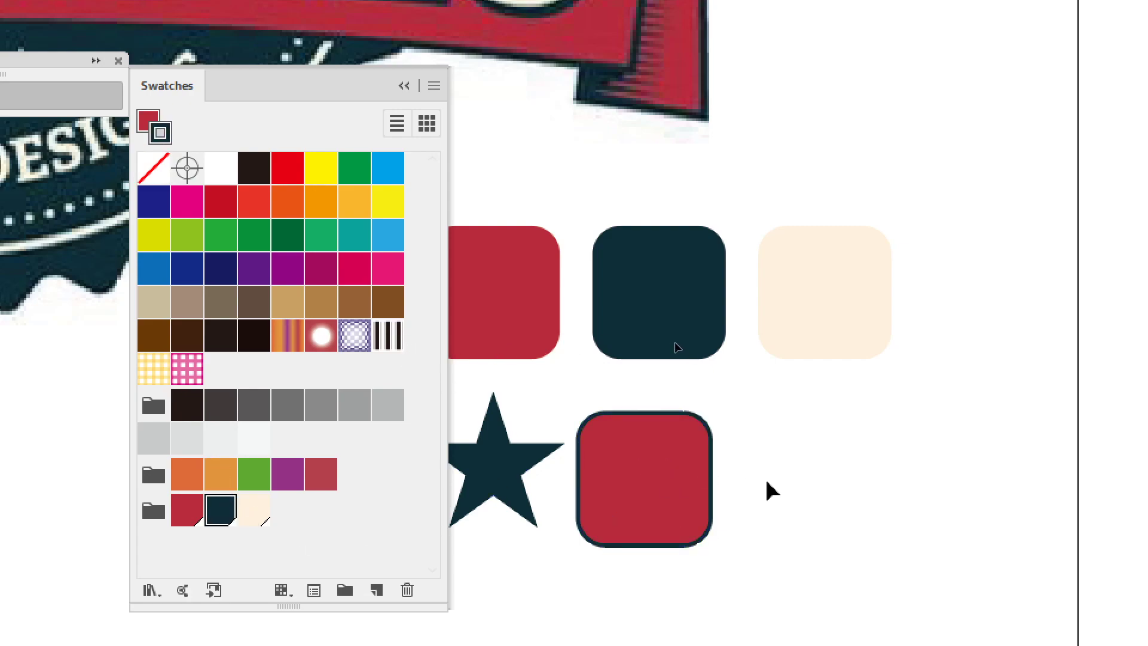
click(699, 487)
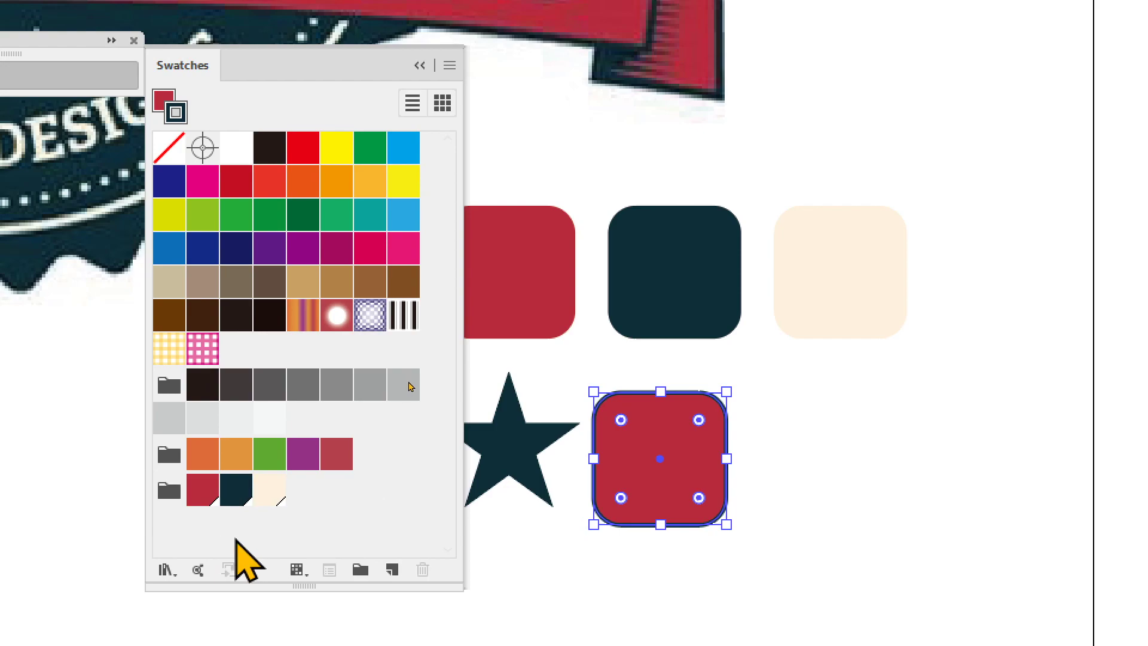
click(789, 499)
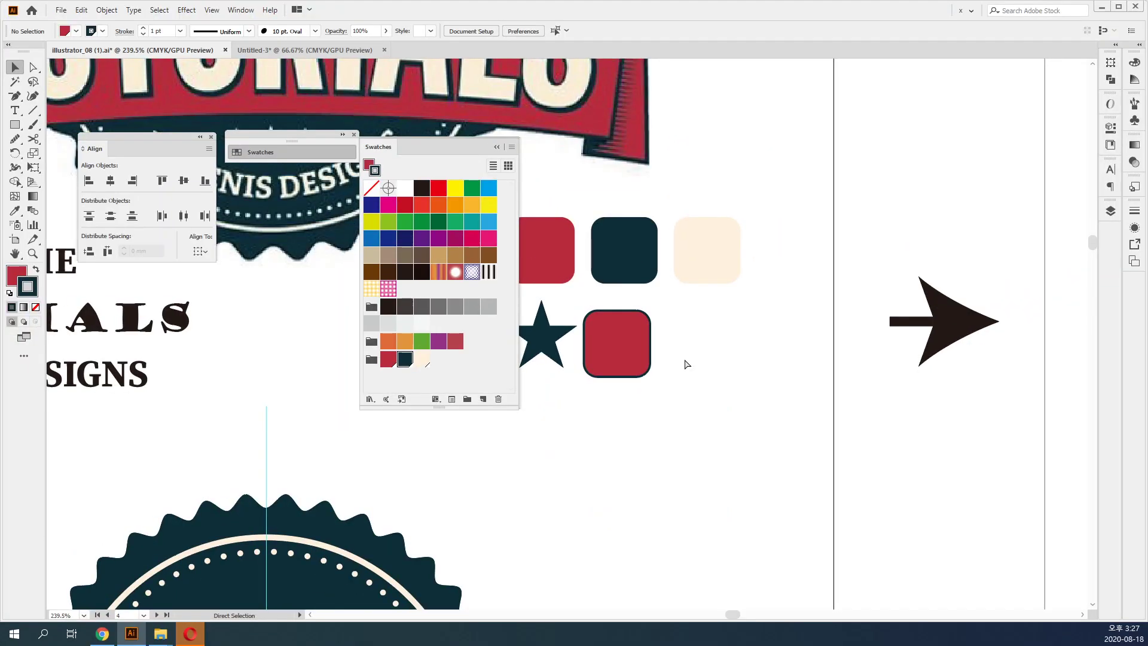
Collapse the Swatches panel and remove the red and dark sample squares below the ribbon artwork.
key(ctrl+0)
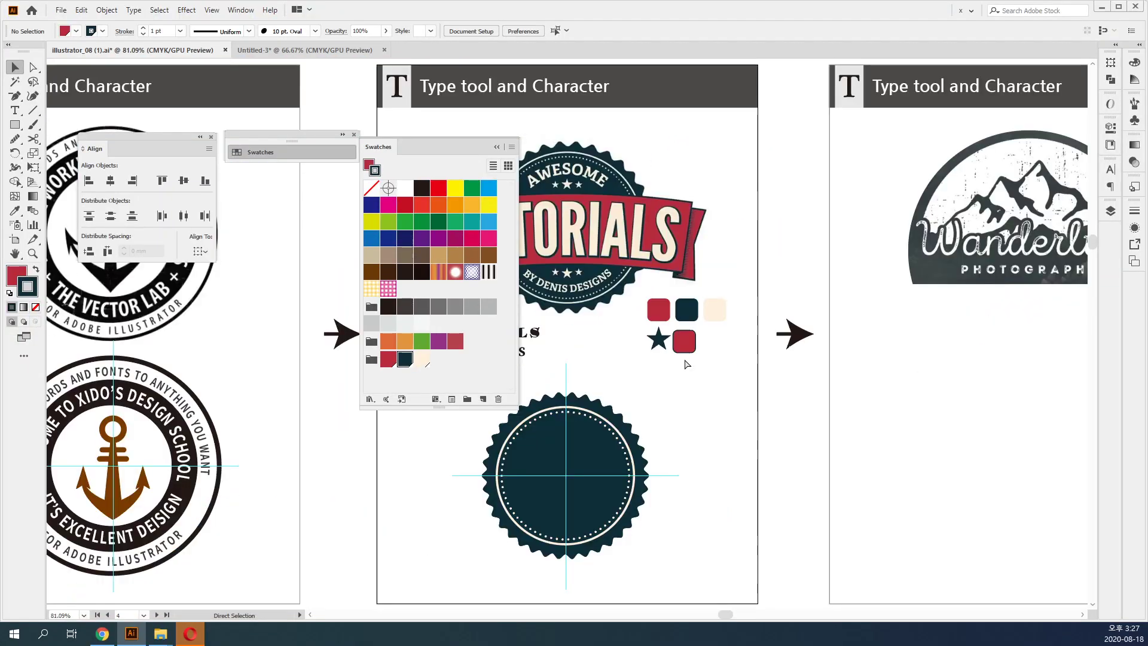
key(space)
drag(645, 482, 696, 130)
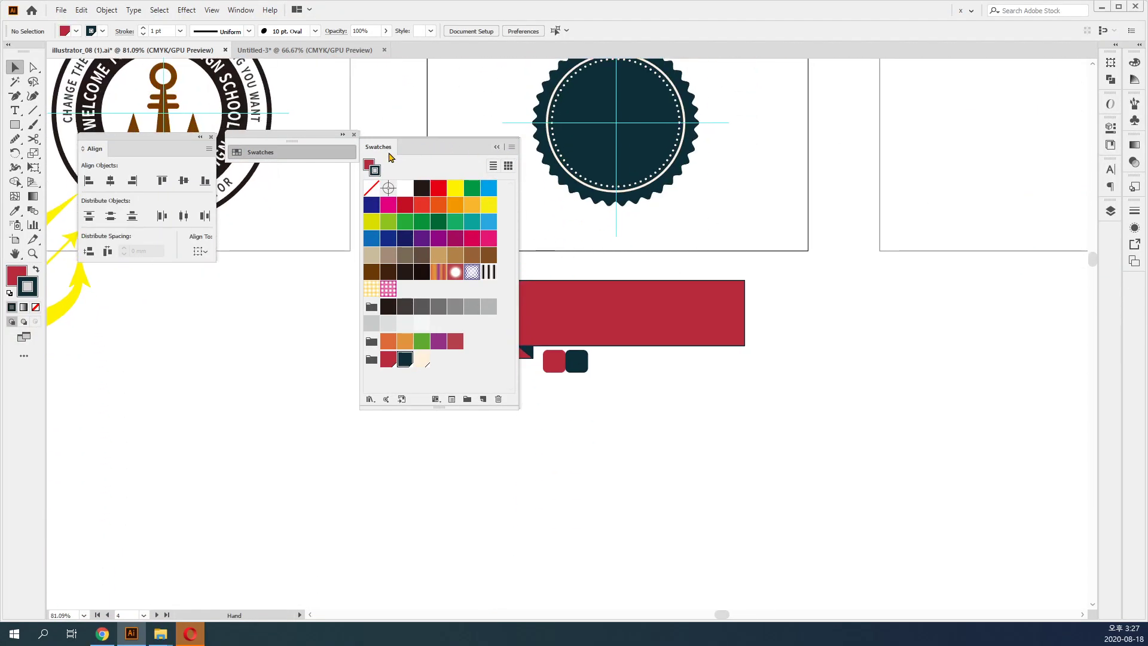
click(331, 154)
drag(537, 359, 528, 422)
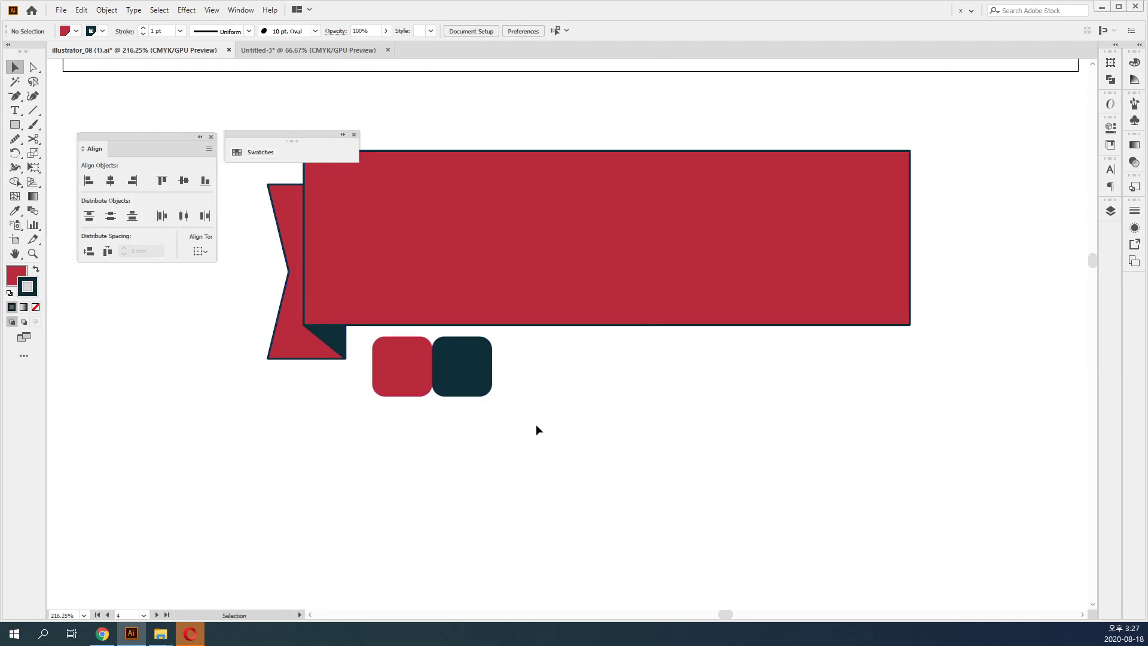
drag(380, 363, 390, 365)
click(621, 281)
click(669, 375)
key(space)
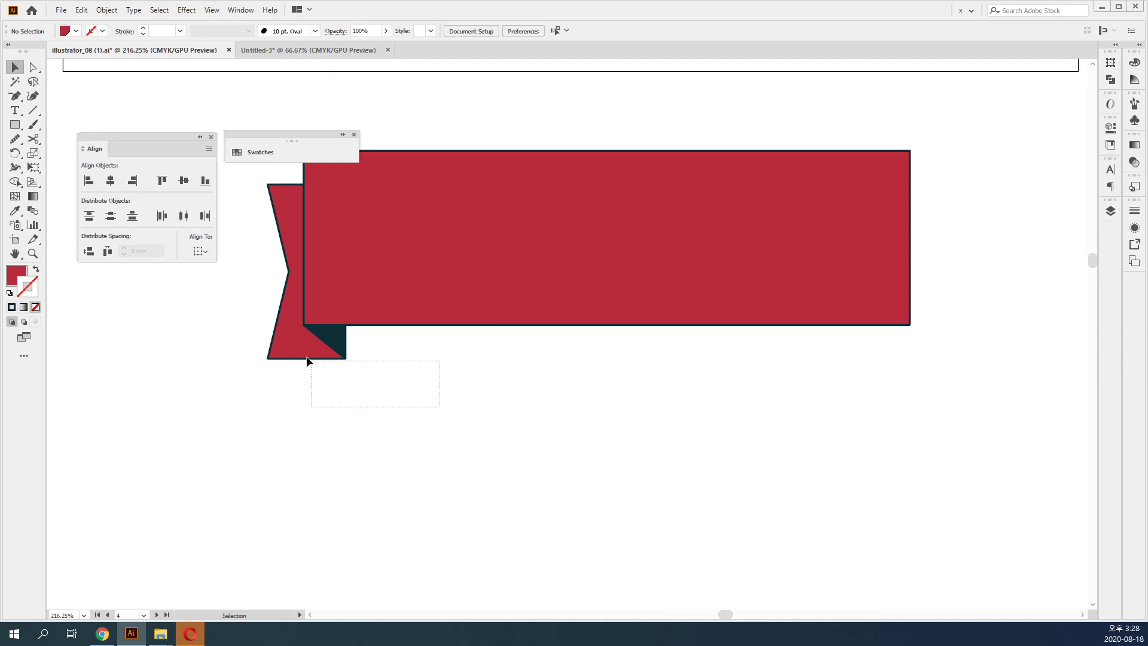
Reflect a copy of the ribbon's left tail and fold across a vertical axis through the centre of the main red band.
drag(291, 350, 317, 359)
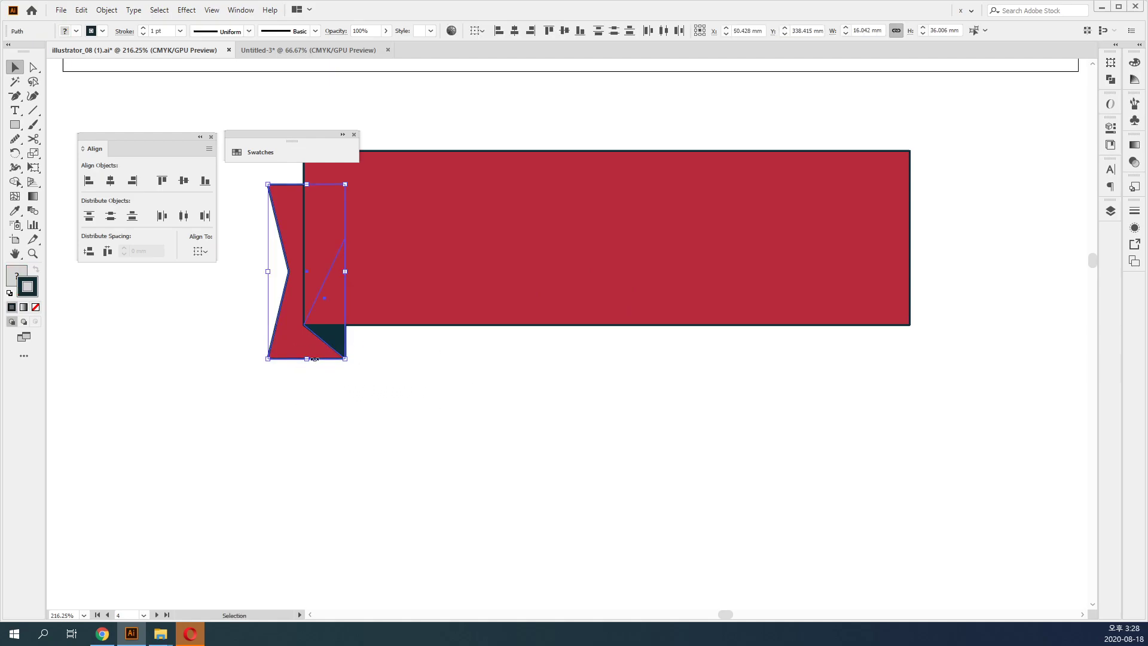
key(ctrl+y)
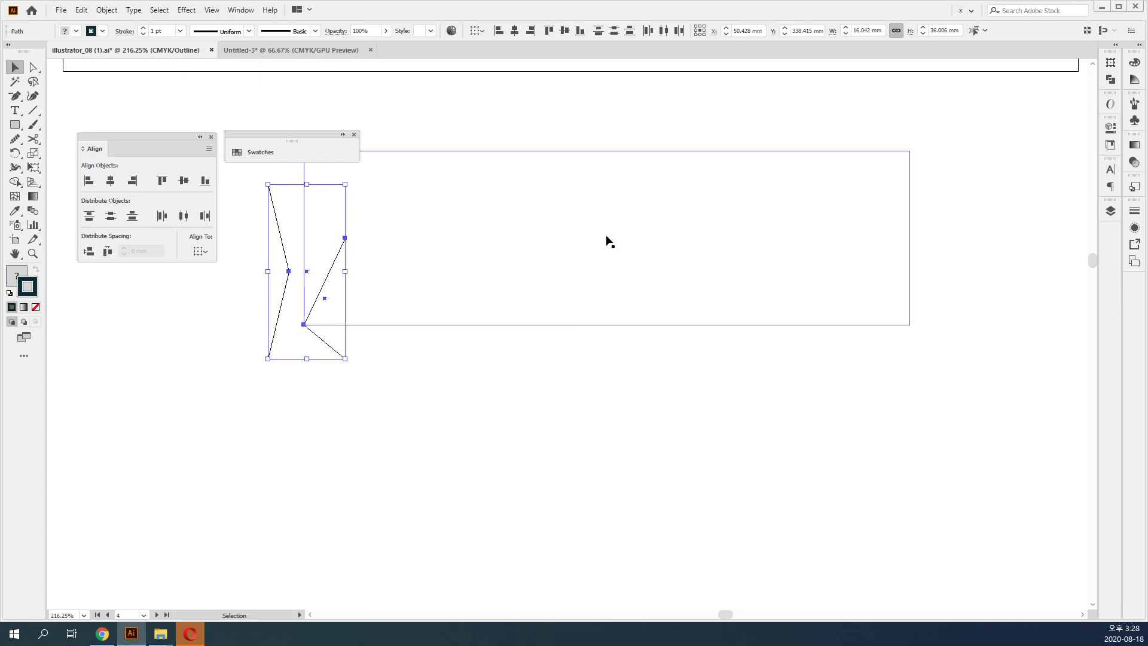
key(i)
key(o)
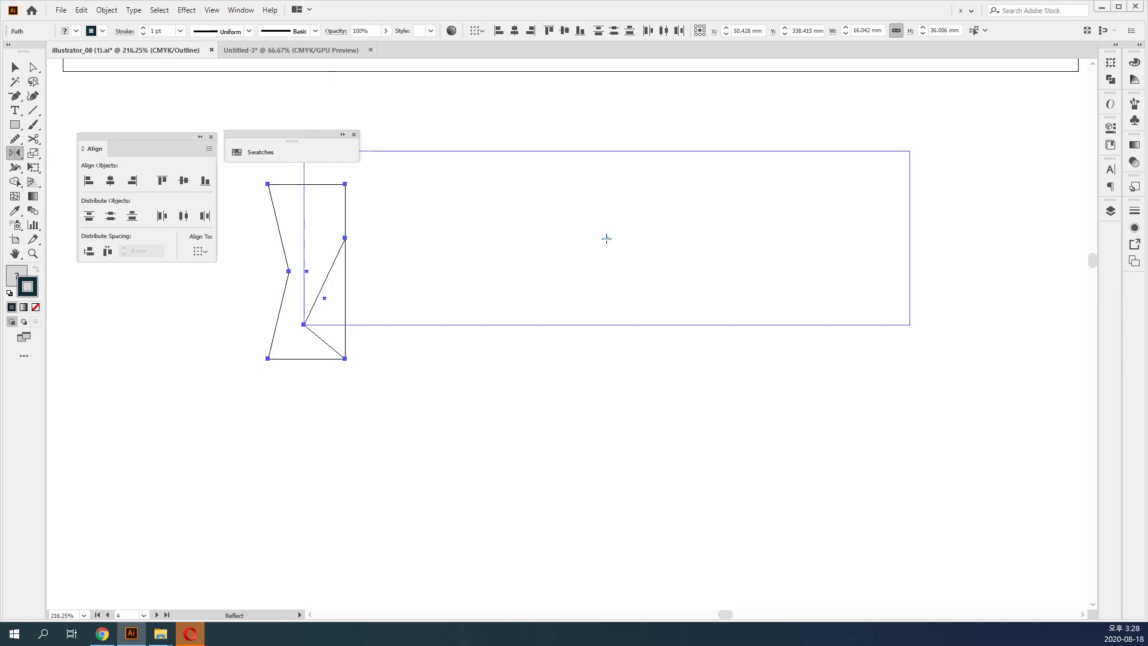
alt+click(606, 238)
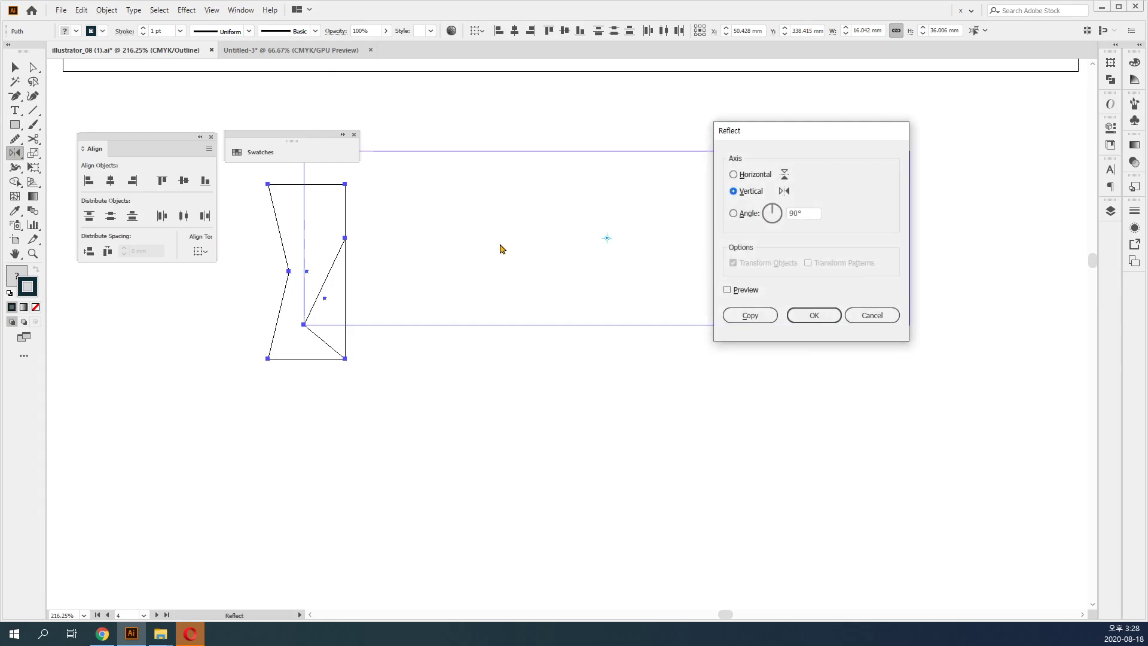
click(767, 321)
Move the whole ribbon, with both tails and folds, down and slightly left, and return from outline to colour preview.
key(v)
drag(957, 452, 340, 226)
drag(593, 151, 550, 273)
key(ctrl+y)
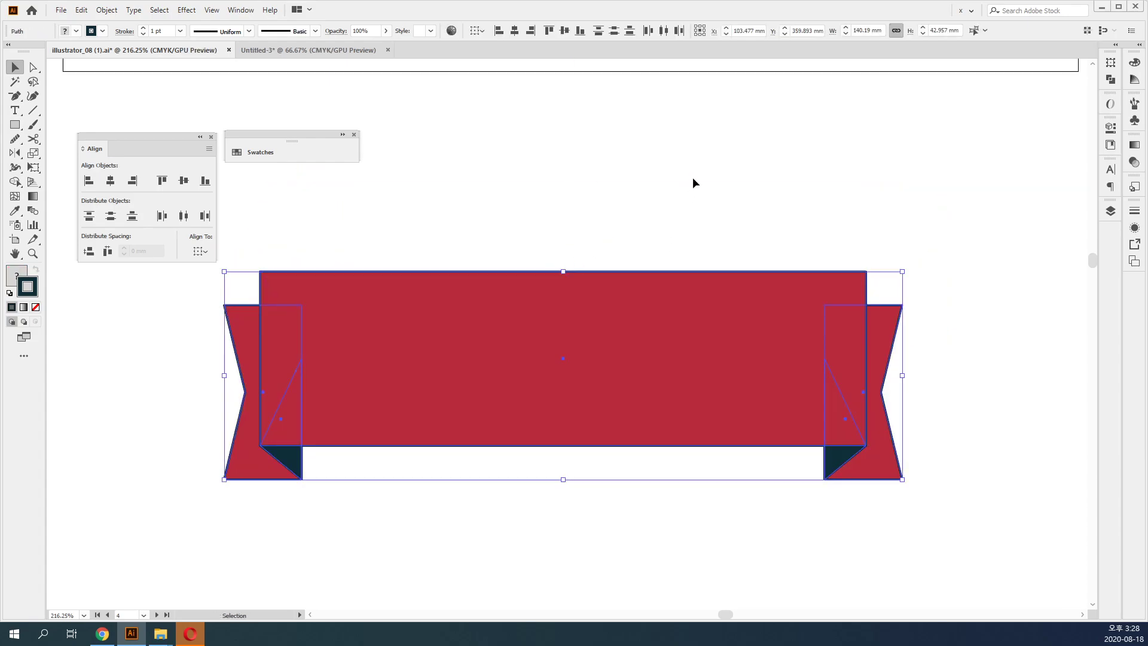
click(693, 179)
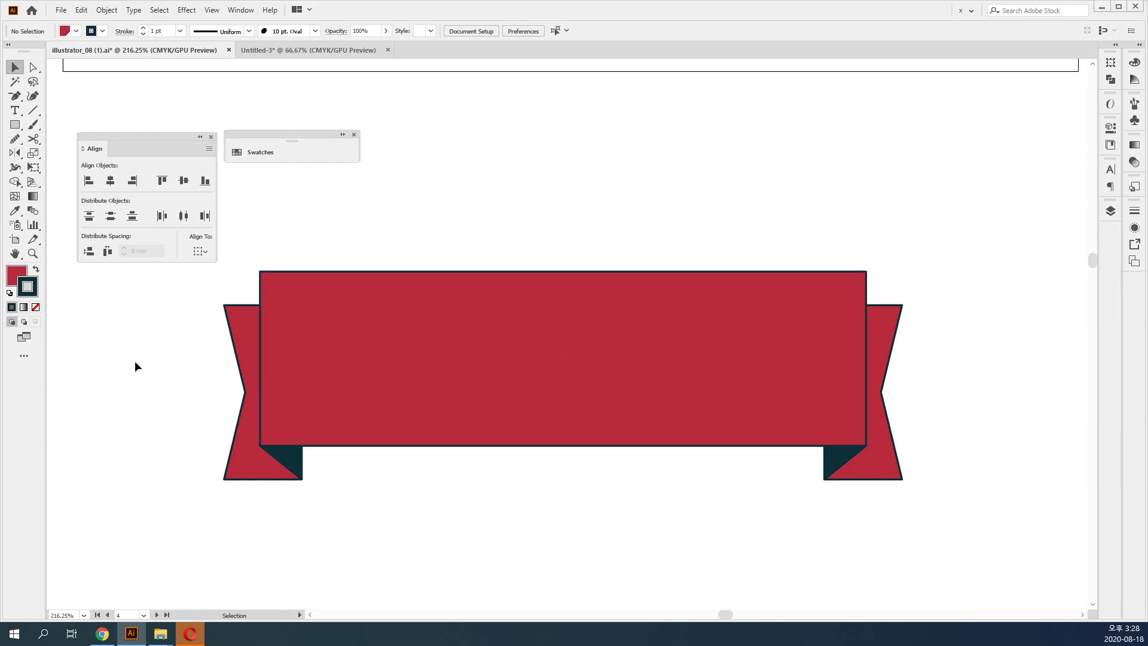
Examine the reference emblem's ribbon, including its curve, the shaded lines on the tail and the outlined TUTORIALS lettering.
key(ctrl+minus)
scroll(558, 359, up, 10)
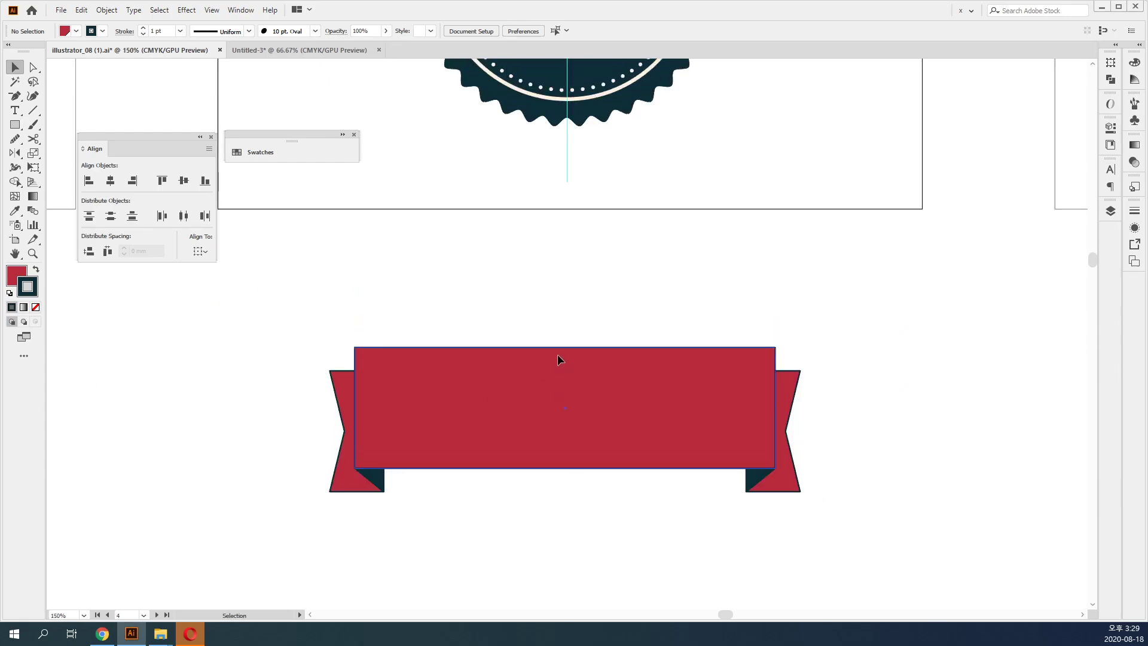
scroll(652, 354, up, 10)
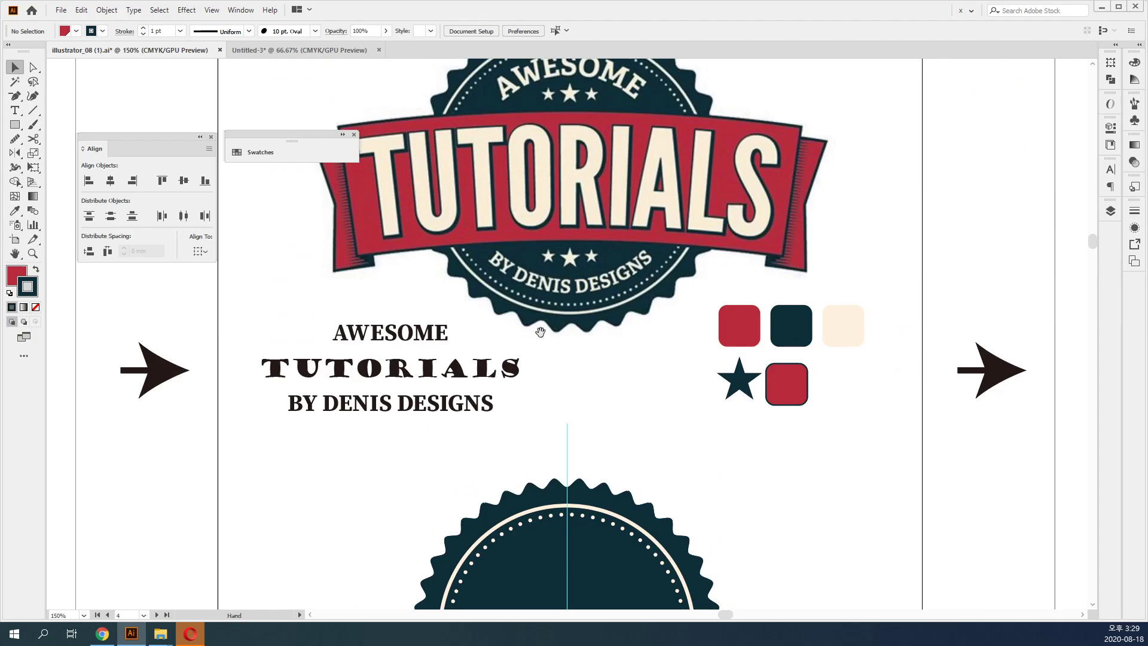
scroll(598, 299, left, 5)
drag(487, 221, 580, 292)
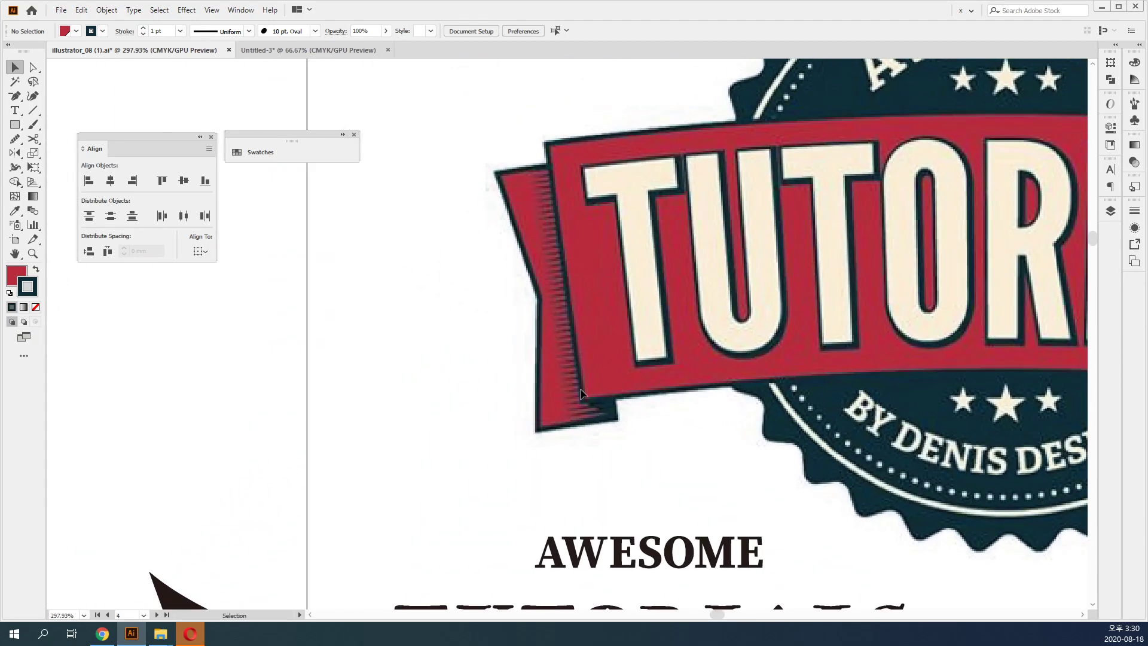
drag(950, 290, 519, 389)
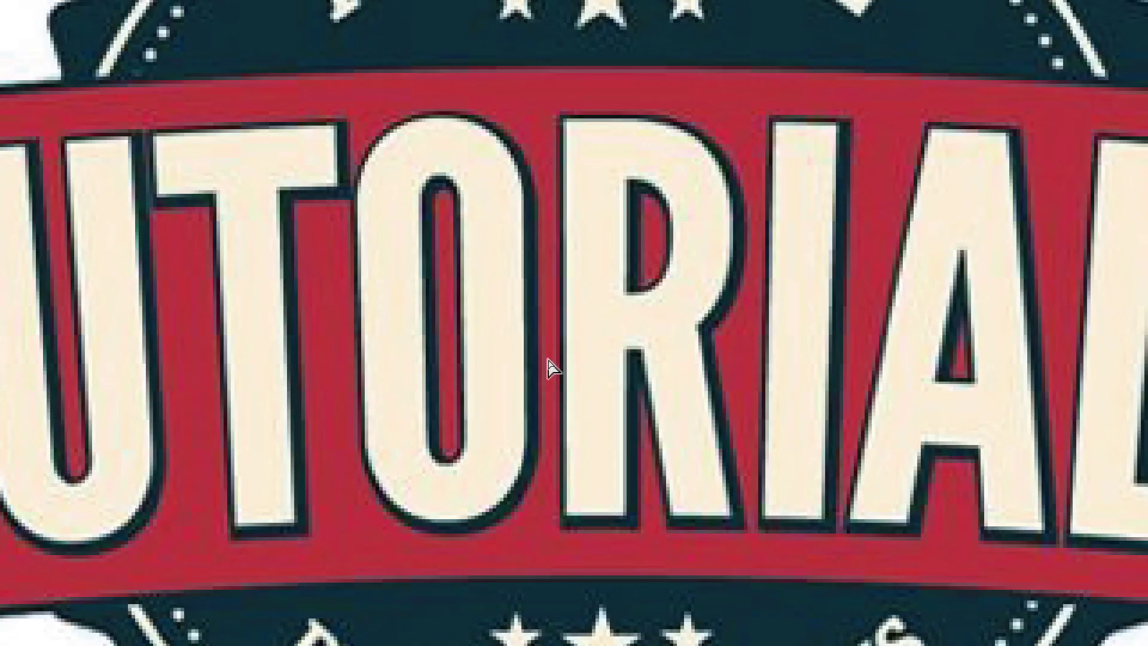
key(ctrl+minus)
key(ctrl+minus)
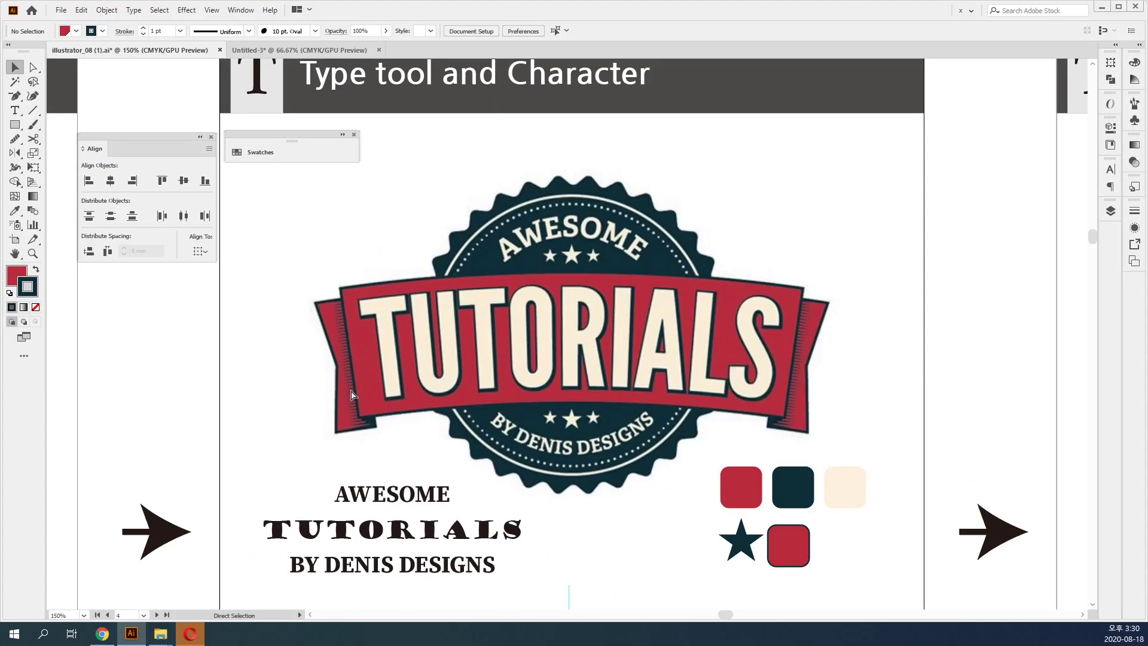
Narrow the collapsed Swatches panel to clear working space beside the ribbon's left tail.
key(ctrl+minus)
key(ctrl+minus)
drag(615, 395, 611, 187)
drag(590, 398, 596, 251)
drag(421, 346, 648, 319)
drag(359, 146, 269, 146)
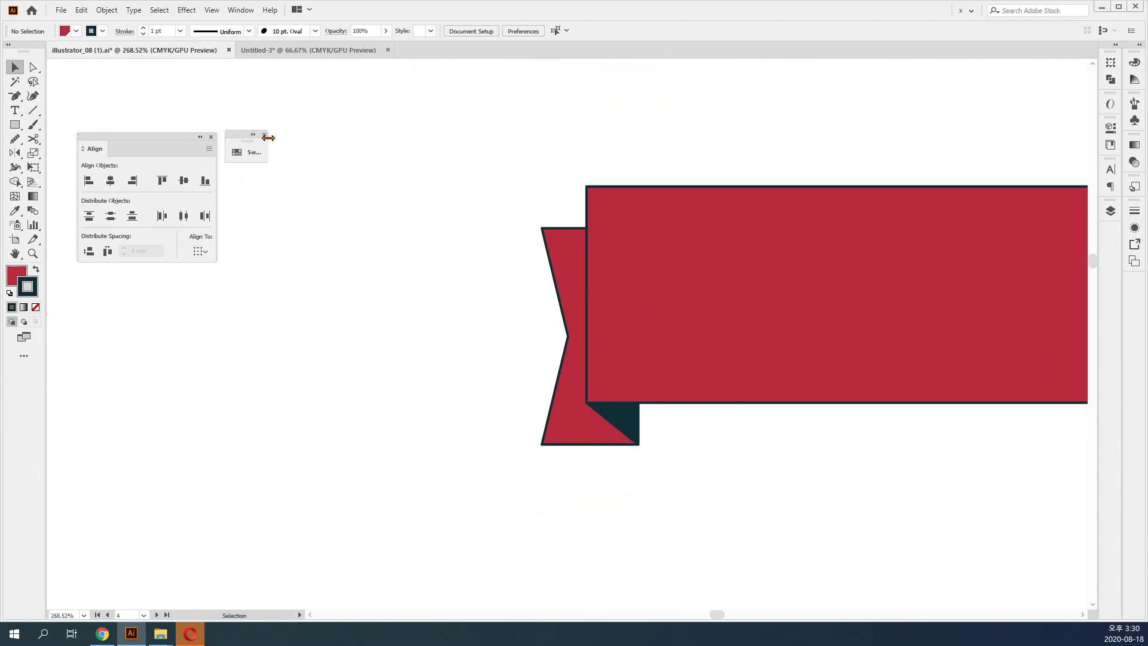
Draw a thin horizontal rectangle about 15.5 by 1.7 mm beside the ribbon's left tail, with dark navy fill and no stroke.
key(m)
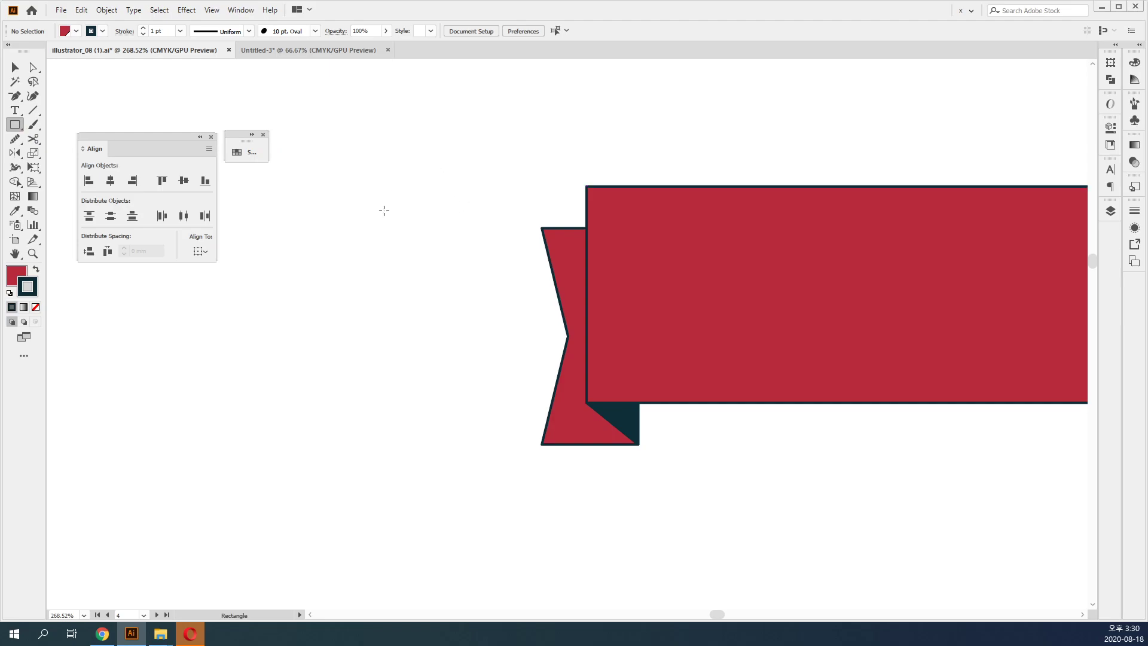
drag(417, 209, 470, 216)
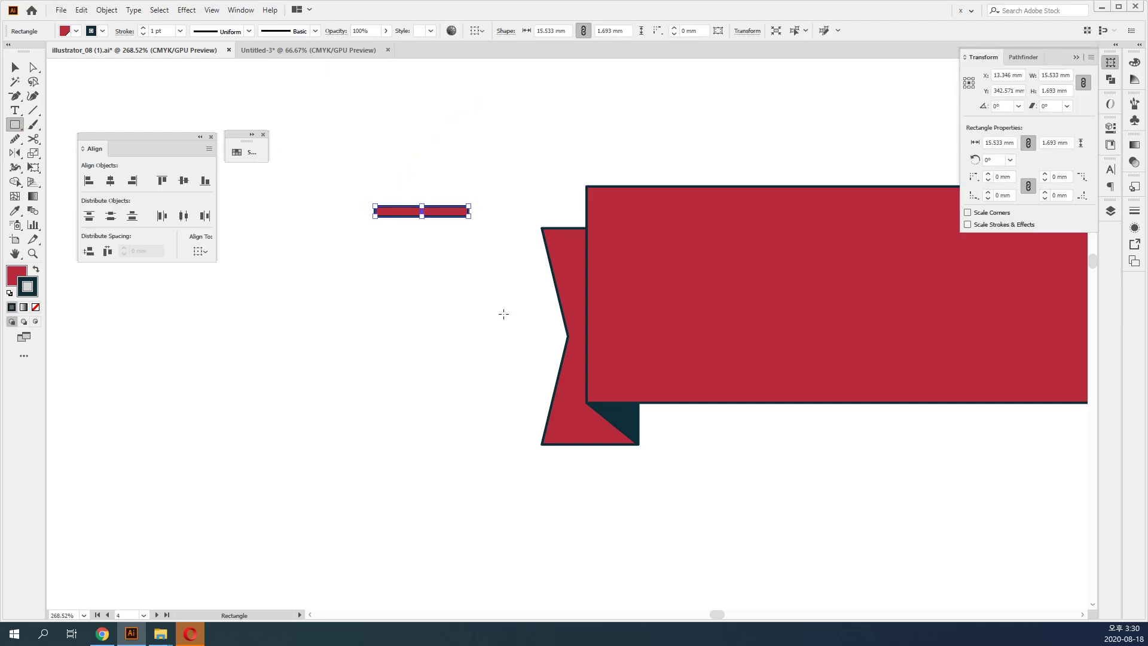
key(shift+x)
key(slash)
key(z)
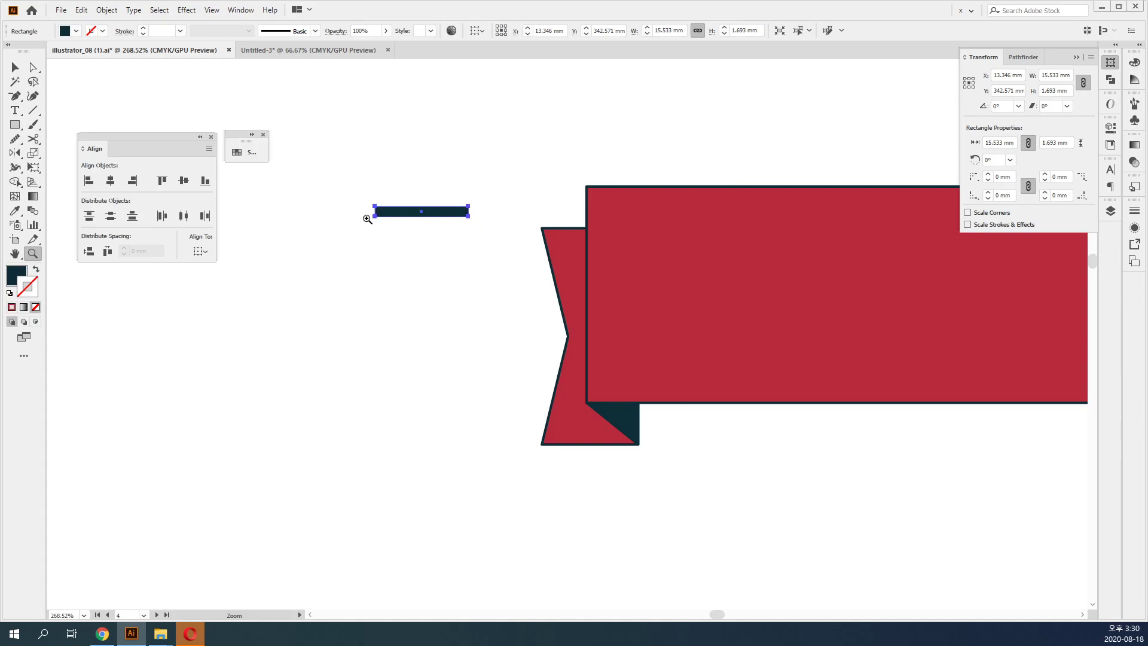
Remove the thin rectangle's lower-left anchor point to turn it into a tapered spike.
key(p)
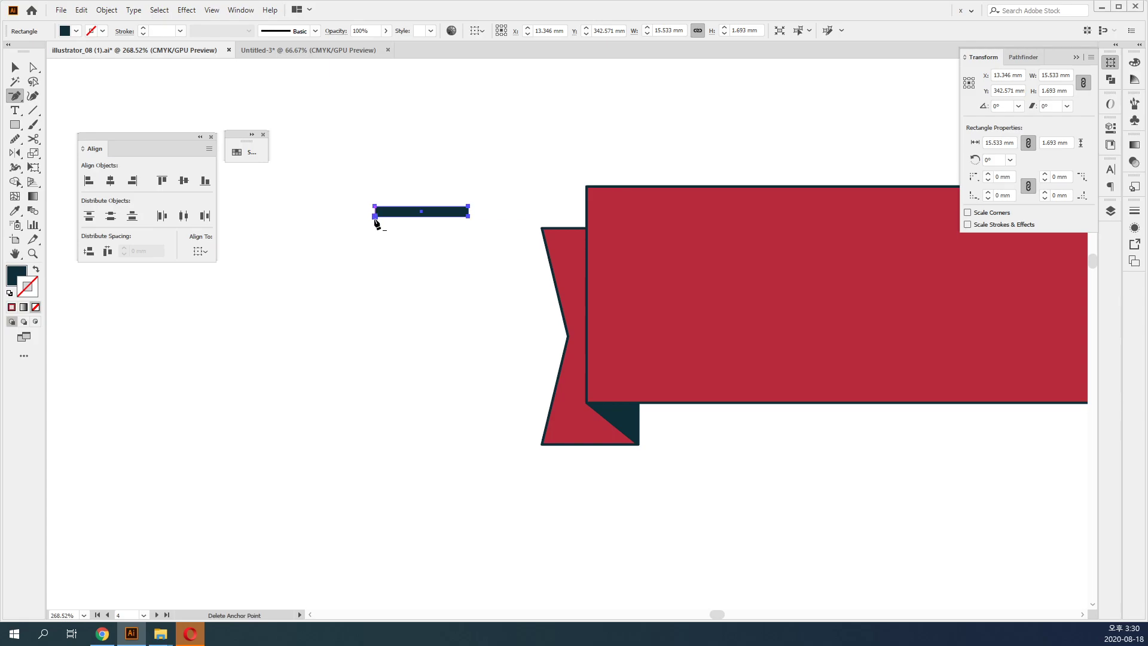
click(374, 216)
key(v)
click(537, 315)
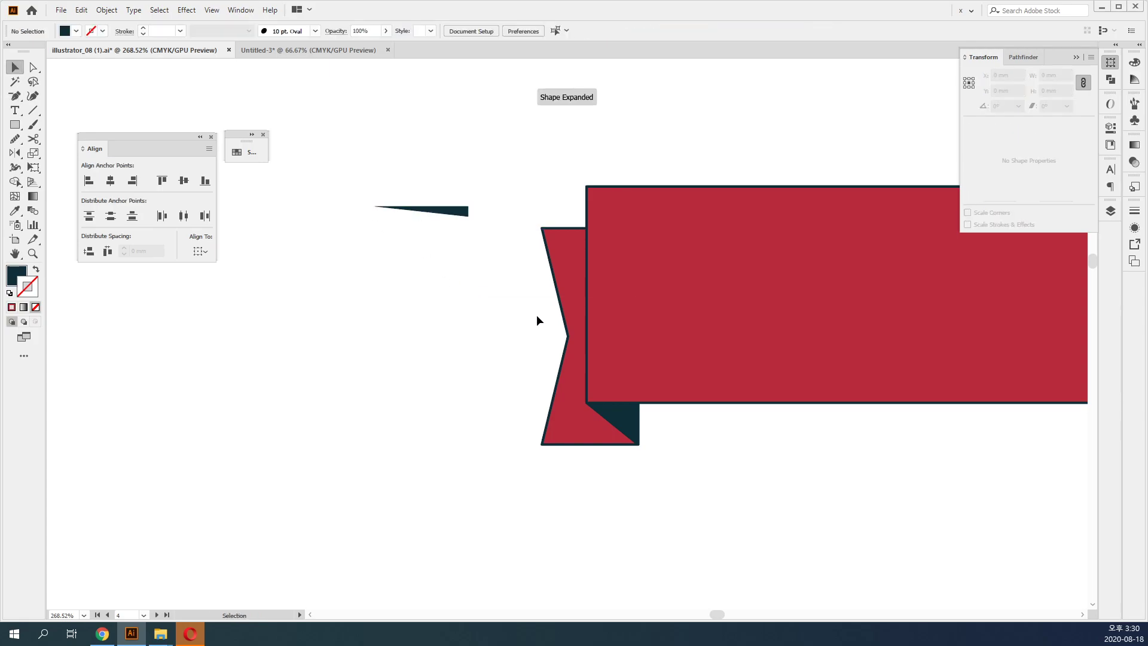
click(461, 212)
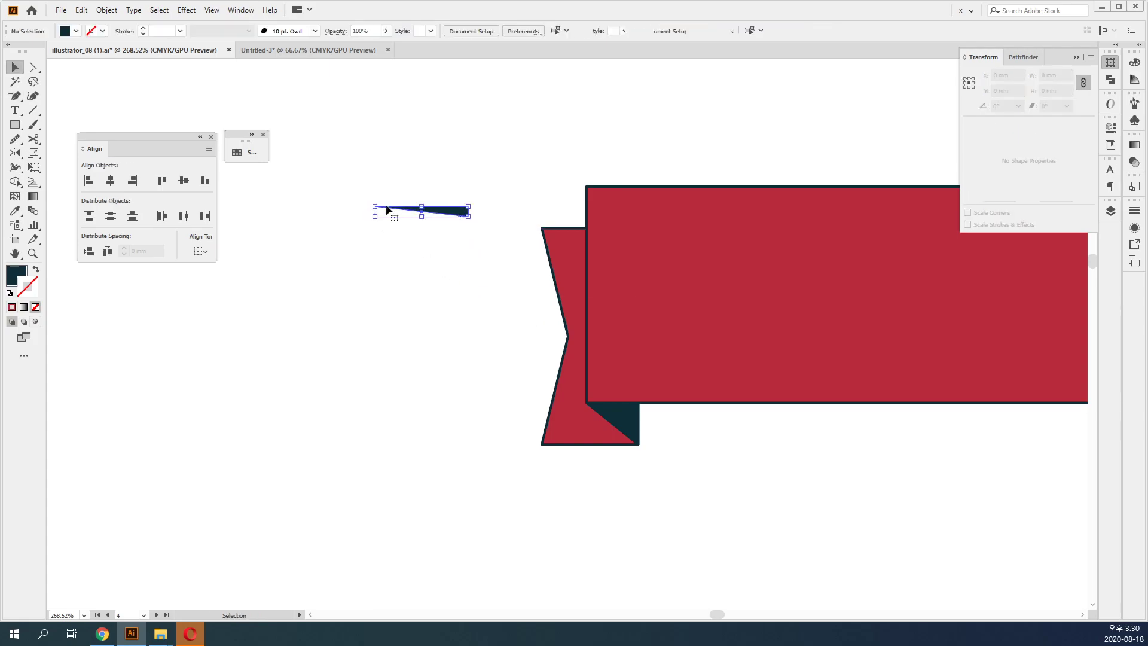
click(490, 272)
Copy the spike about 1.3 mm straight down and repeat the copy to build a tall column of stacked spikes.
drag(461, 212, 465, 223)
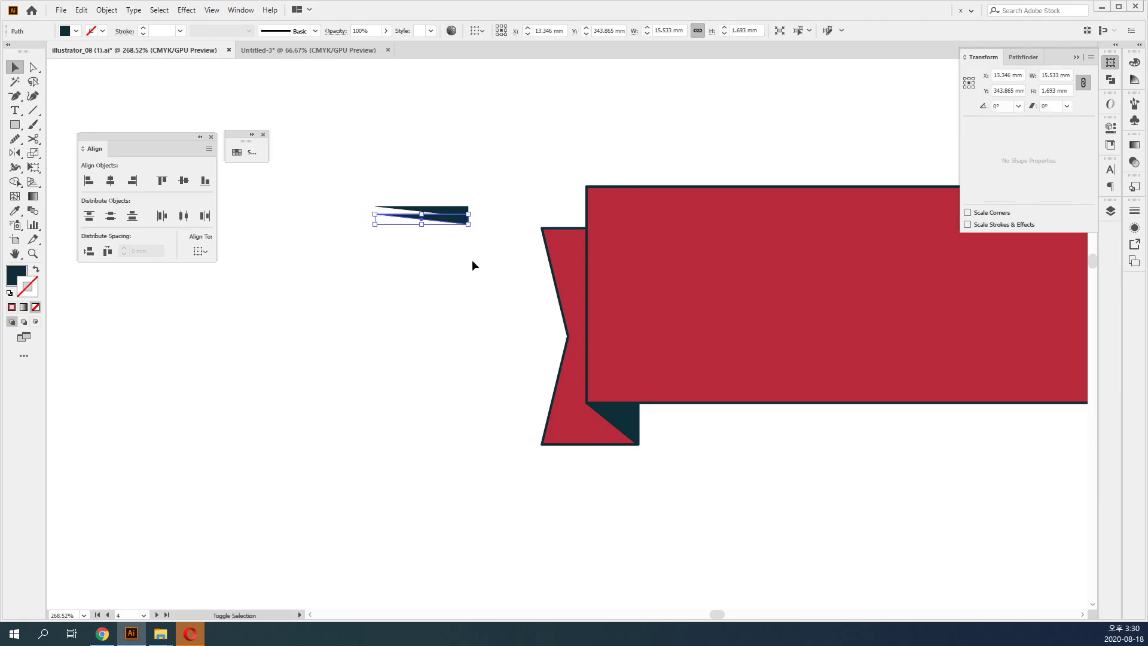
key(a)
key(ctrl+d)
key(ctrl+d)
key(ctrl+d)
key(ctrl+d)
key(ctrl+d)
key(ctrl+d)
key(ctrl+d)
key(ctrl+d)
key(ctrl+d)
key(ctrl+d)
key(ctrl+d)
key(ctrl+d)
key(ctrl+d)
key(ctrl+d)
key(ctrl+d)
key(ctrl+d)
key(ctrl+d)
key(ctrl+d)
key(ctrl+d)
key(ctrl+d)
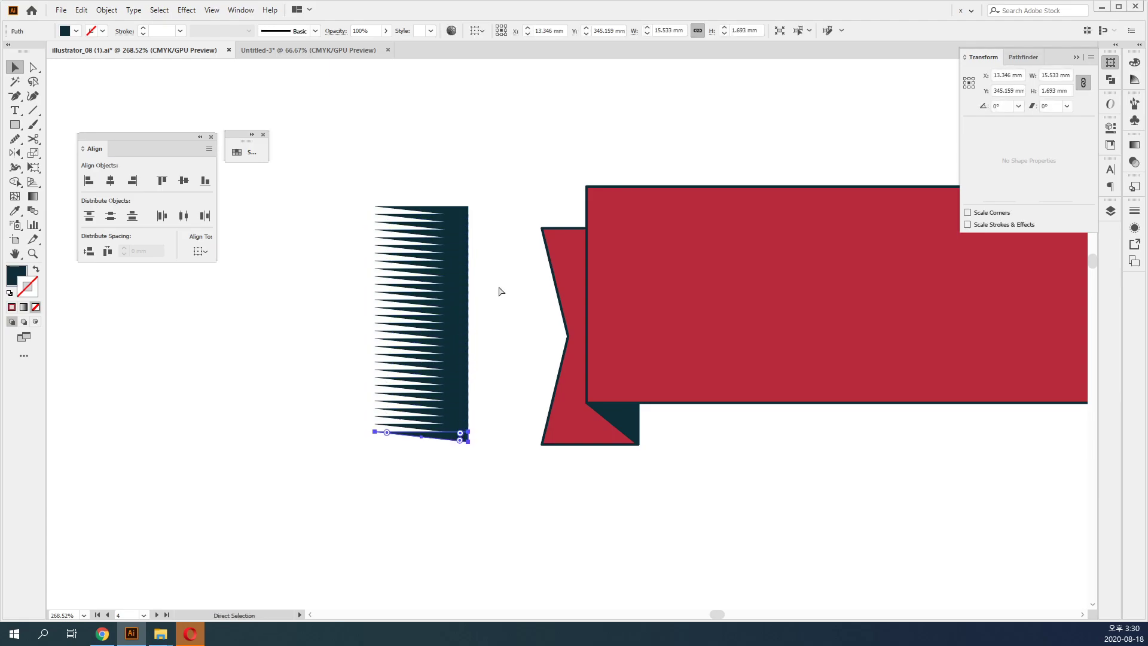
key(ctrl+d)
key(ctrl+d)
key(ctrl+d)
key(ctrl+d)
key(v)
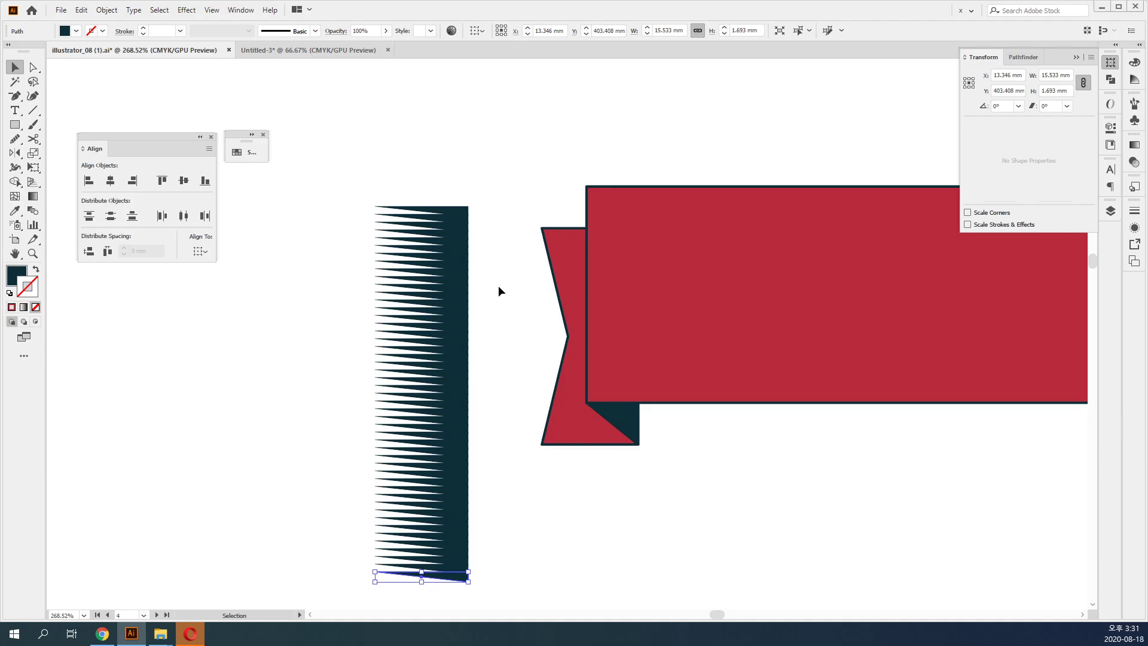
Group the spike column, scale it to the tail's height at about 9.1 by 36.6 mm, and move it well clear of the ribbon.
click(492, 565)
drag(484, 578, 395, 193)
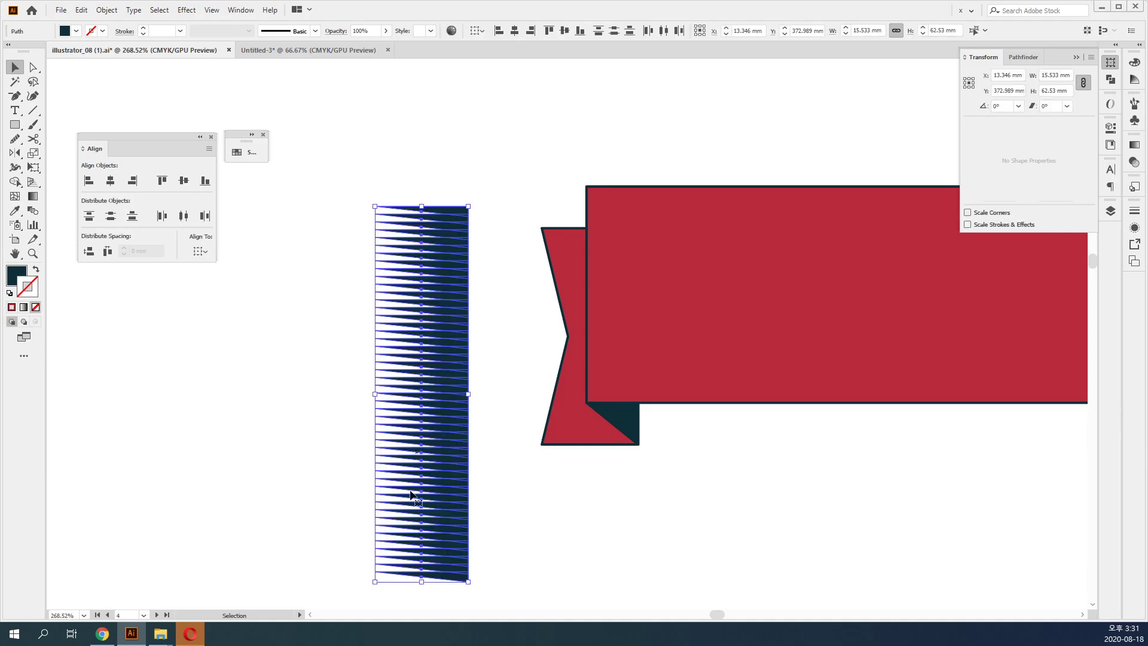
drag(424, 584, 619, 443)
drag(423, 389, 490, 405)
drag(489, 208, 551, 227)
click(467, 190)
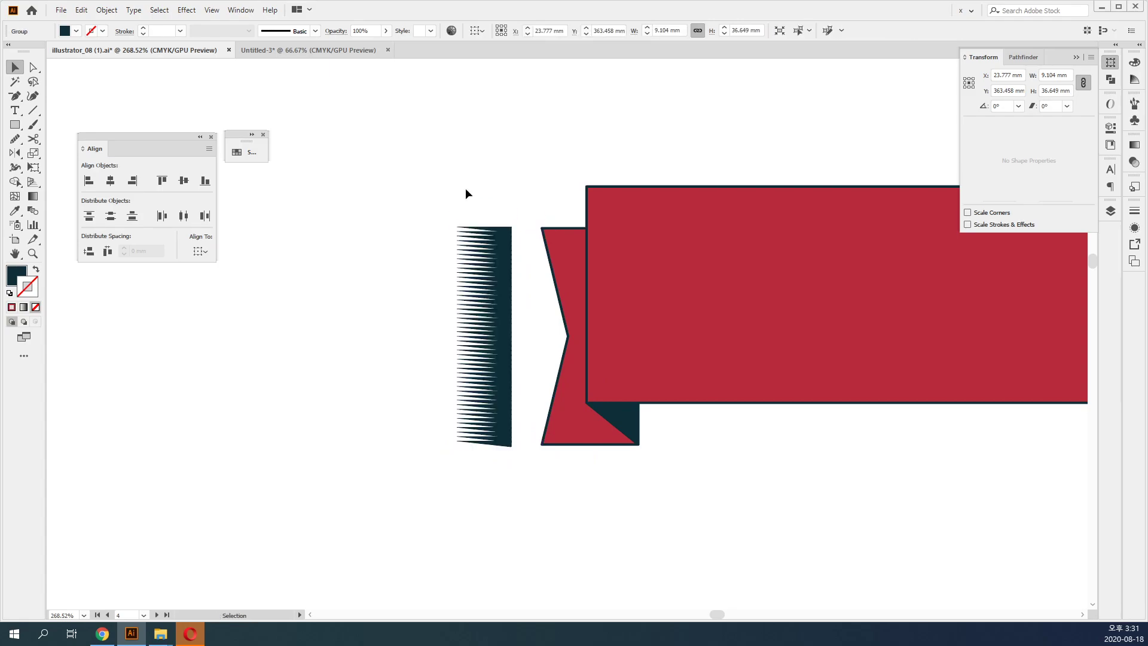
drag(490, 358, 275, 357)
click(379, 399)
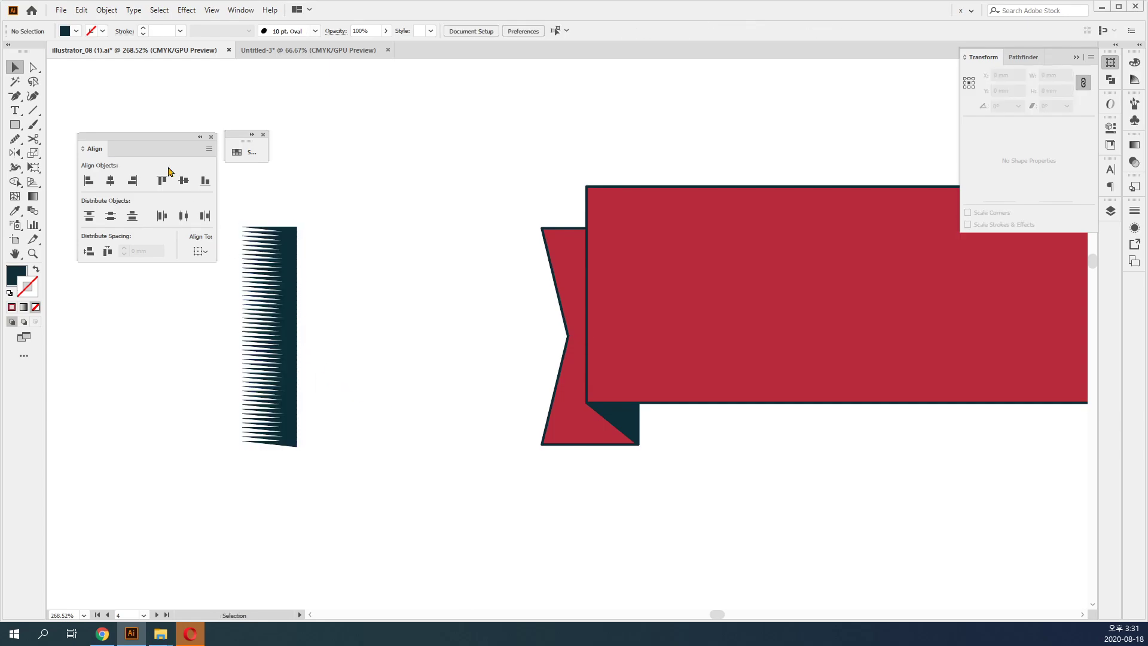
Draw a horizontal line about 12.3 mm long level with the spike column's top, with a dark navy stroke and no fill.
click(33, 110)
drag(242, 227, 407, 226)
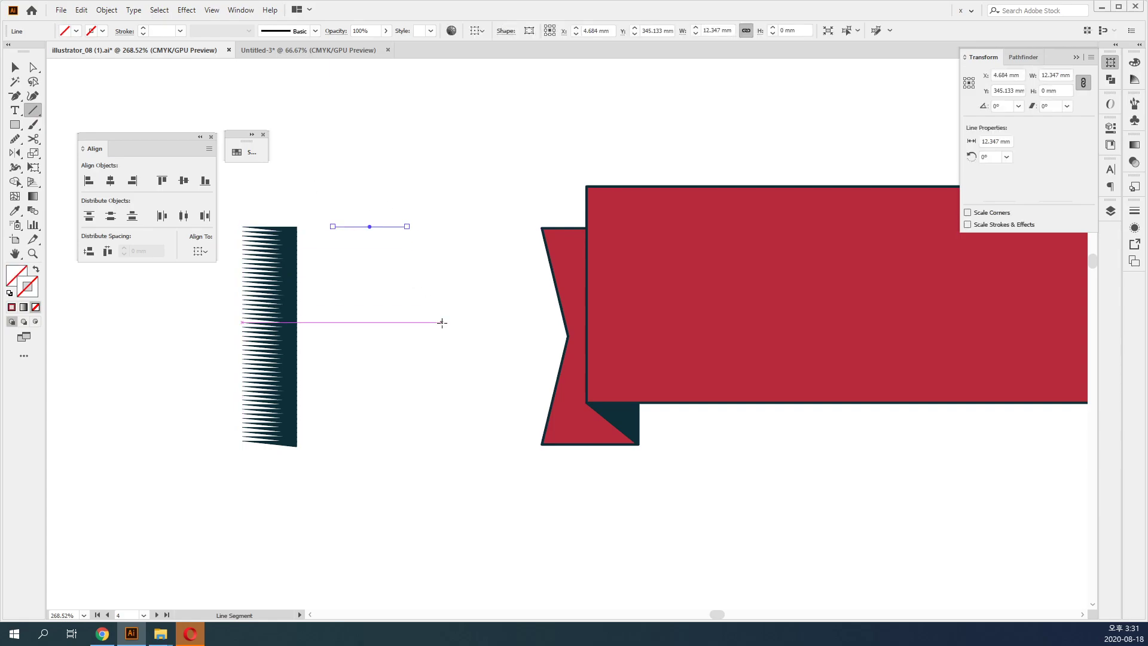
key(i)
click(282, 253)
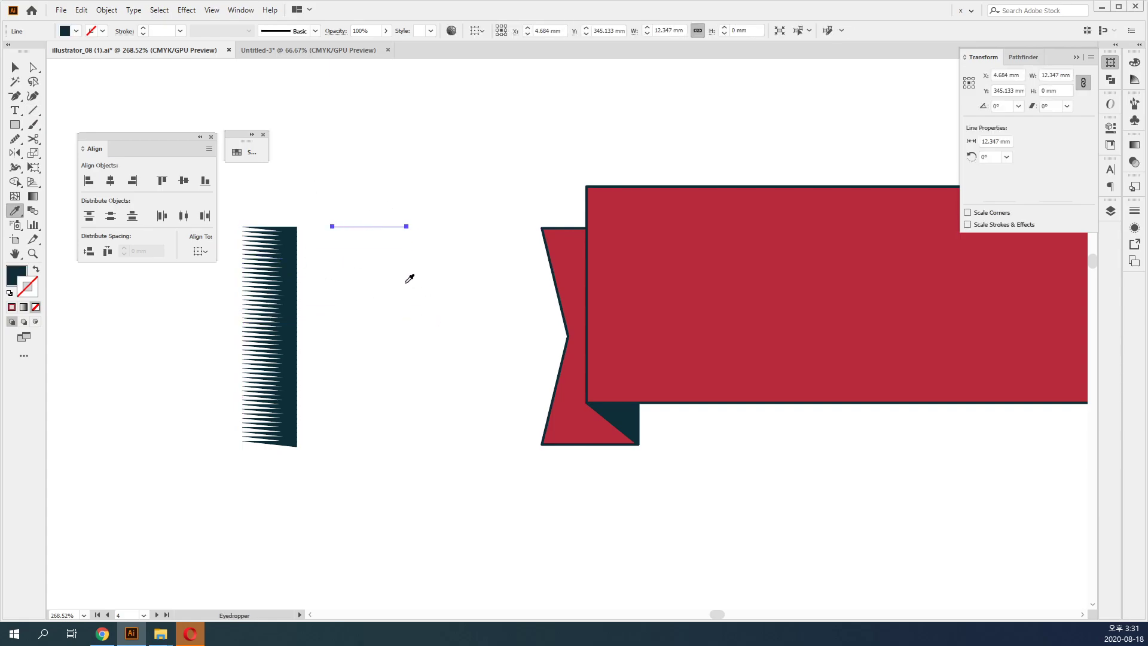
key(shift+x)
key(v)
drag(417, 312, 528, 313)
scroll(556, 323, up, 3)
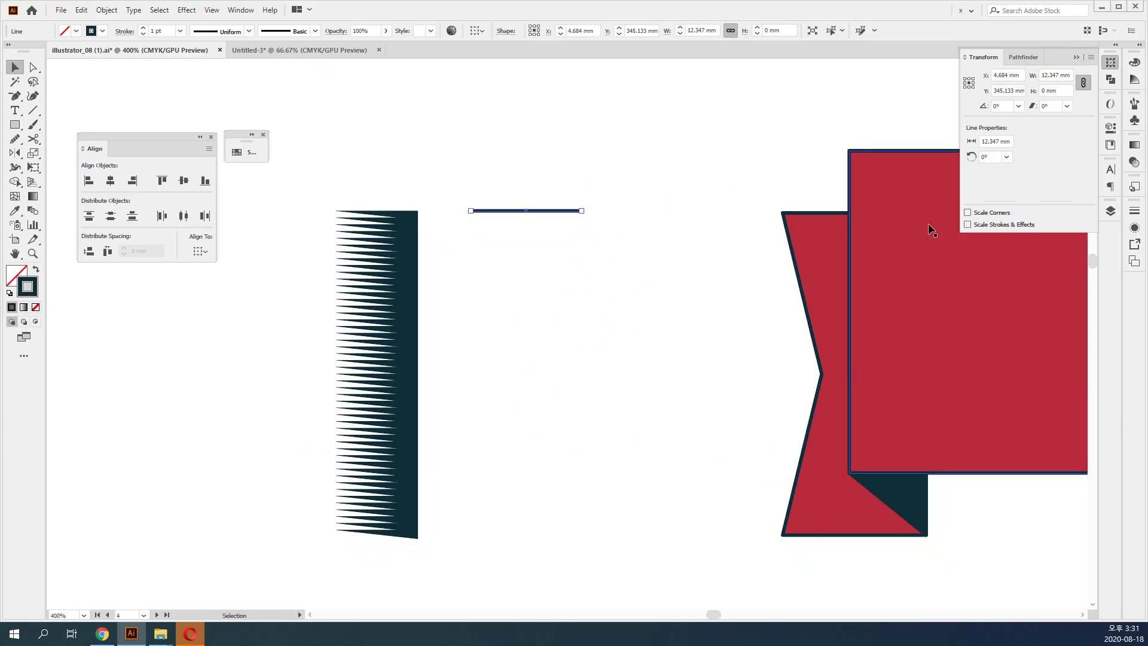
Apply the tapered width profile to the line, flip it so the thick end faces the ribbon, and set the stroke weight to 3 pt.
click(1136, 211)
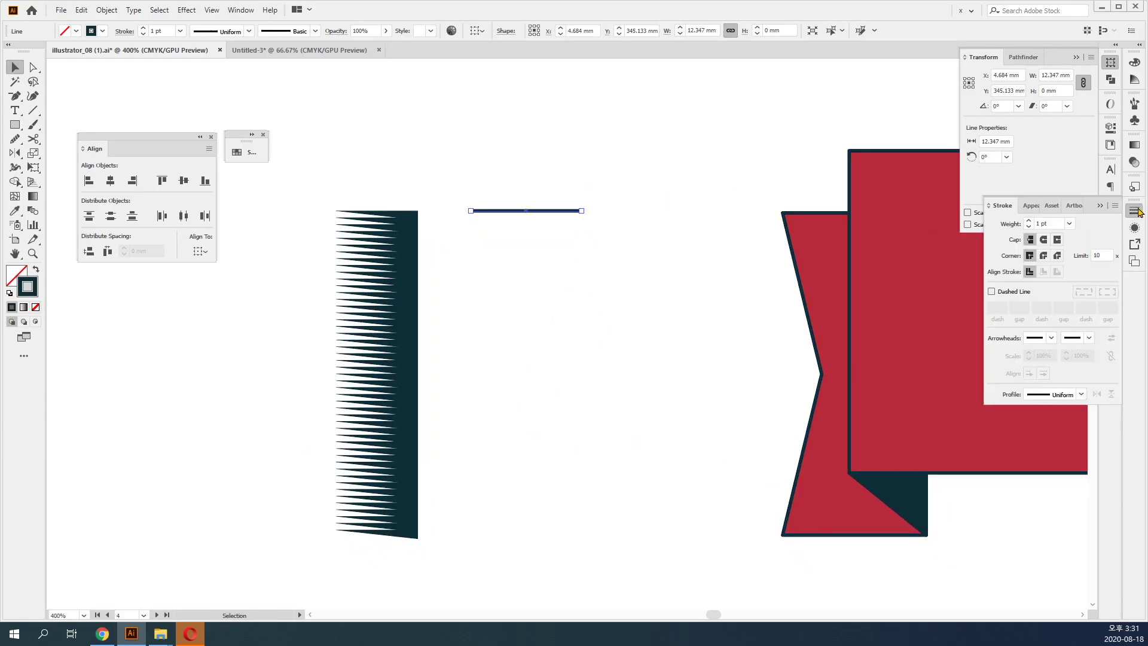
click(1084, 396)
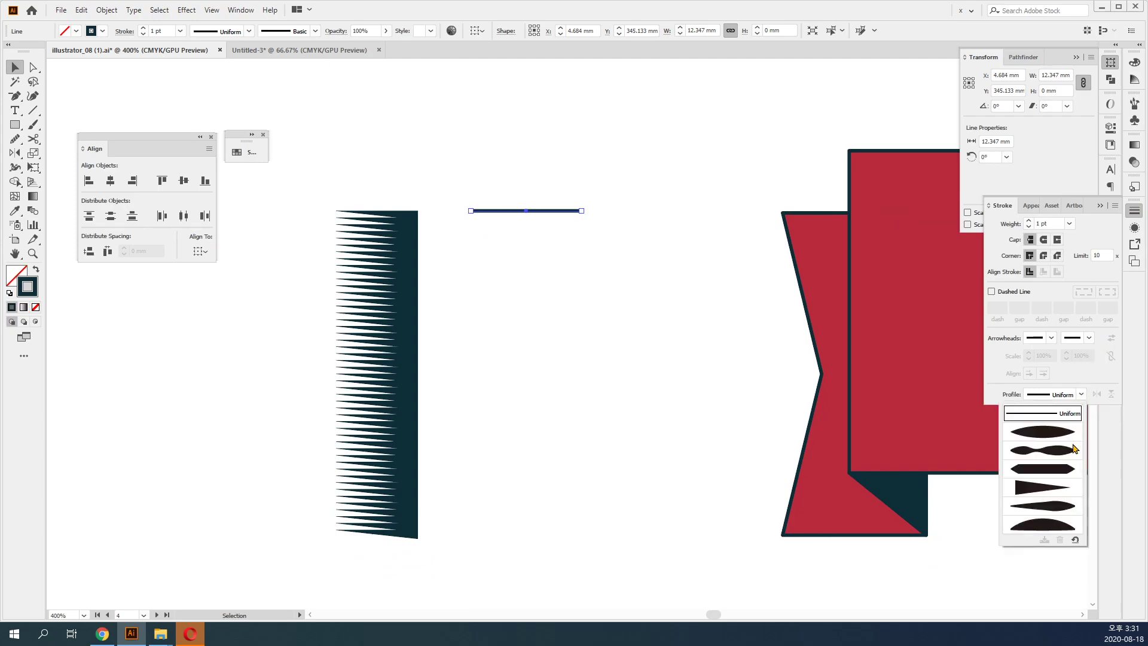
click(1069, 489)
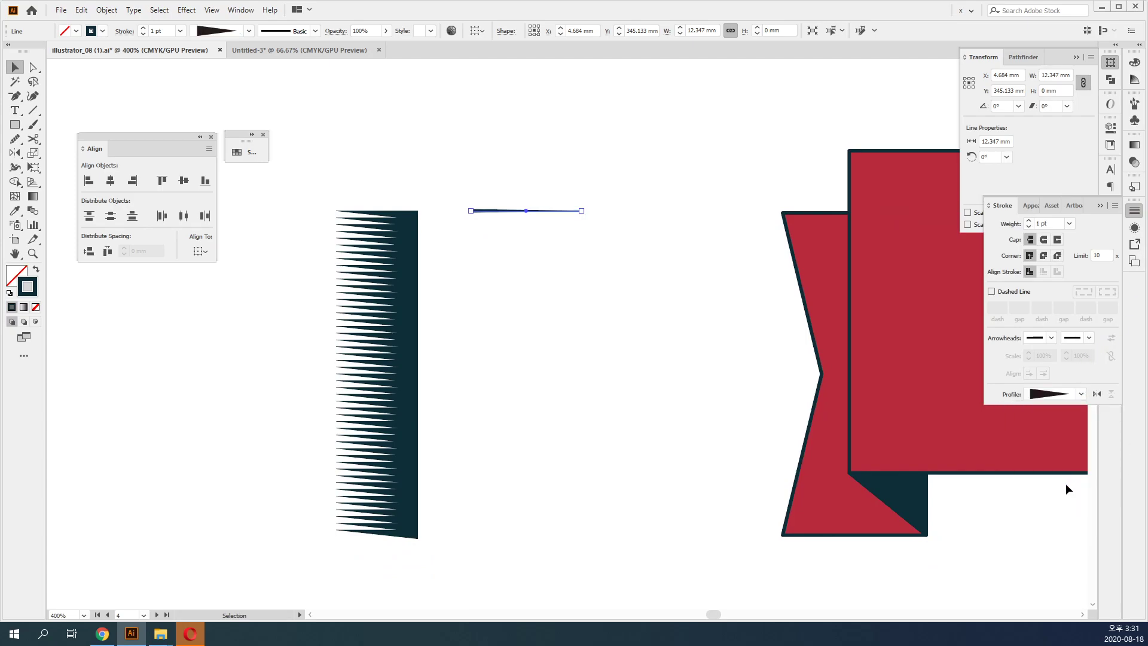
click(1097, 393)
click(1029, 221)
click(1030, 221)
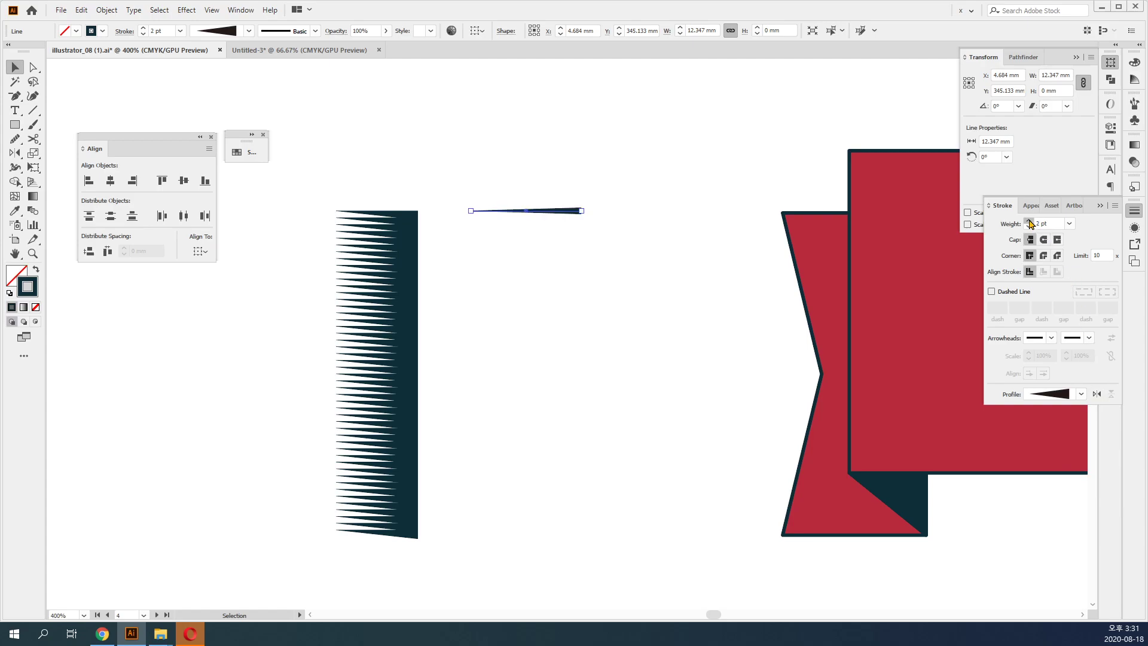
click(547, 293)
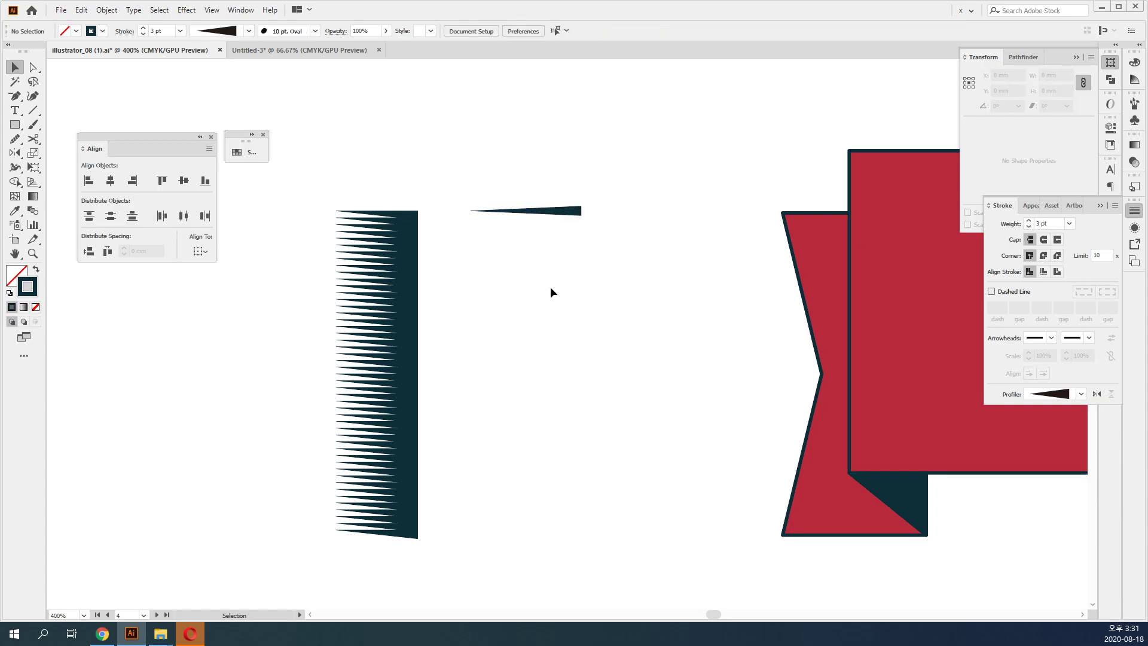
Copy the tapered line about 0.76 mm down and, in outline view, repeat the copy until the stack matches the tail's height.
drag(565, 290, 478, 216)
click(557, 276)
drag(570, 217, 572, 220)
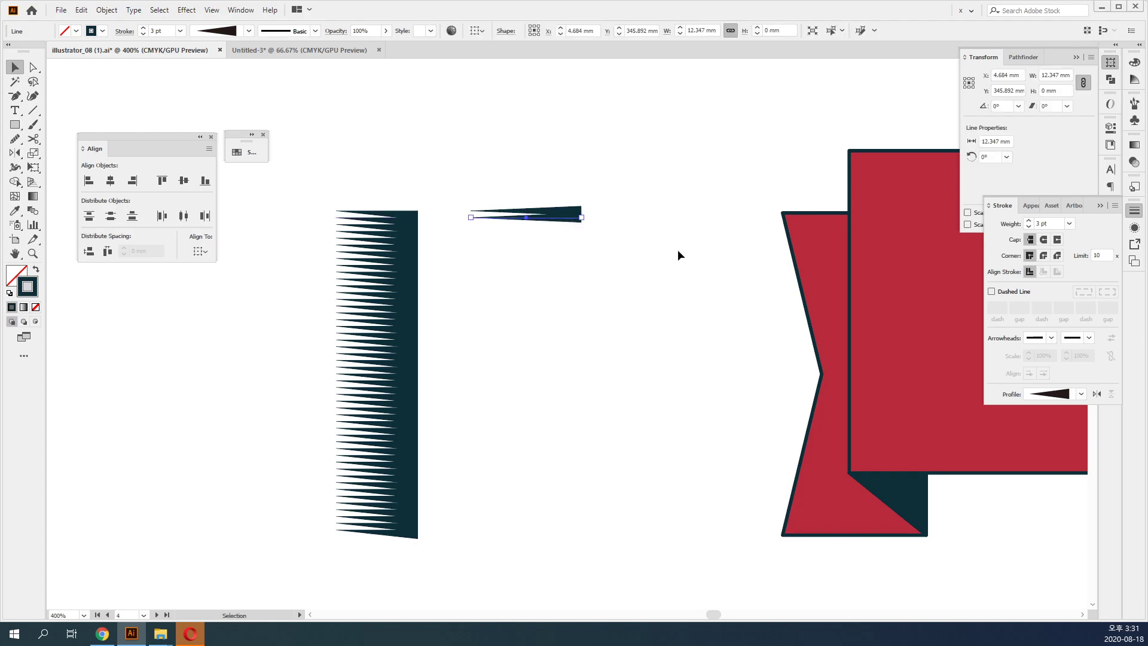
key(ctrl+y)
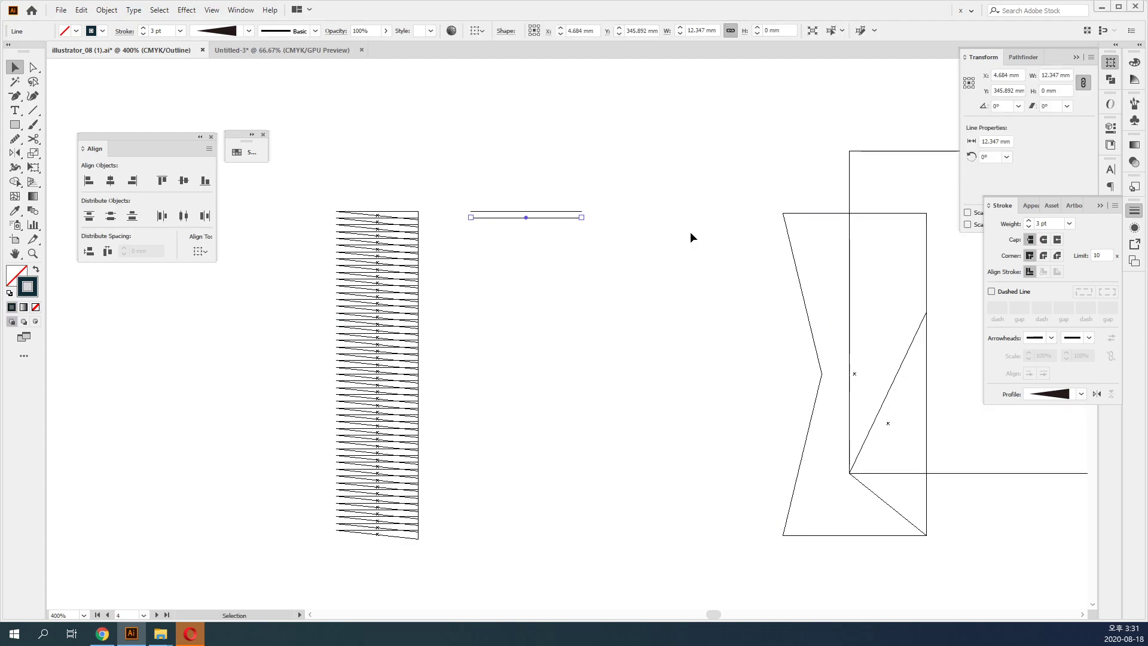
key(ctrl+d)
key(ctrl+d)
key(ctrl+d)
key(ctrl+d)
key(ctrl+d)
key(ctrl+d)
key(ctrl+d)
key(ctrl+d)
key(ctrl+d)
key(ctrl+d)
key(ctrl+d)
key(ctrl+d)
key(ctrl+d)
key(ctrl+d)
key(ctrl+d)
key(ctrl+d)
key(ctrl+d)
key(ctrl+d)
key(ctrl+d)
key(ctrl+d)
key(ctrl+d)
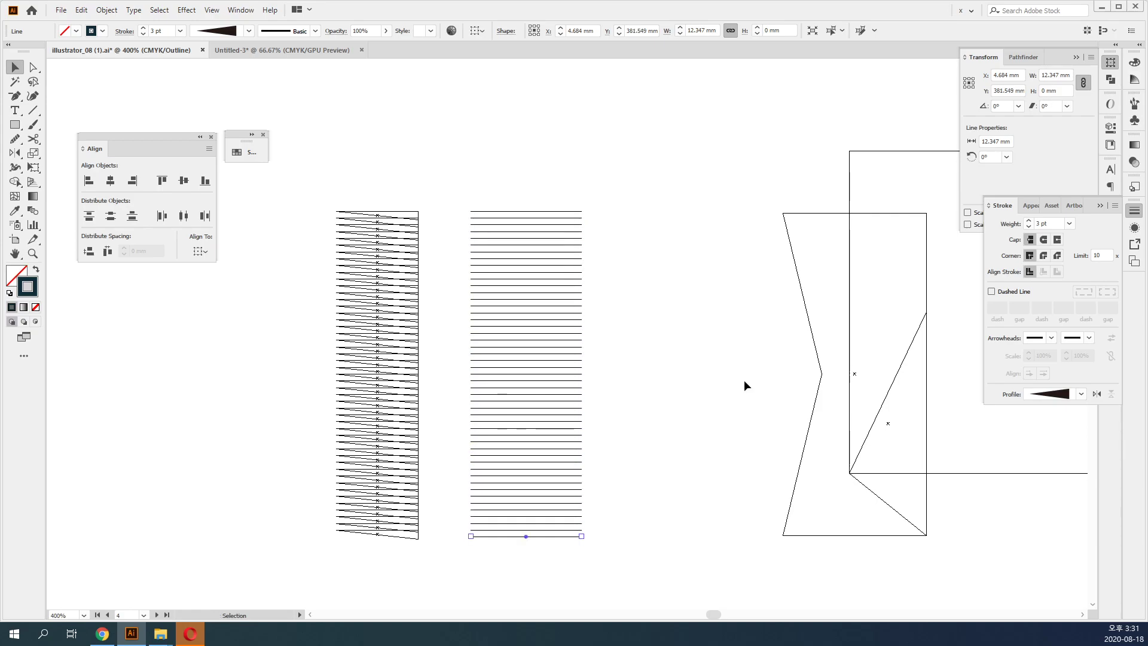
Group the tapered lines, return to colour preview, and move the group close beside the spike column.
drag(643, 550, 478, 141)
key(ctrl+y)
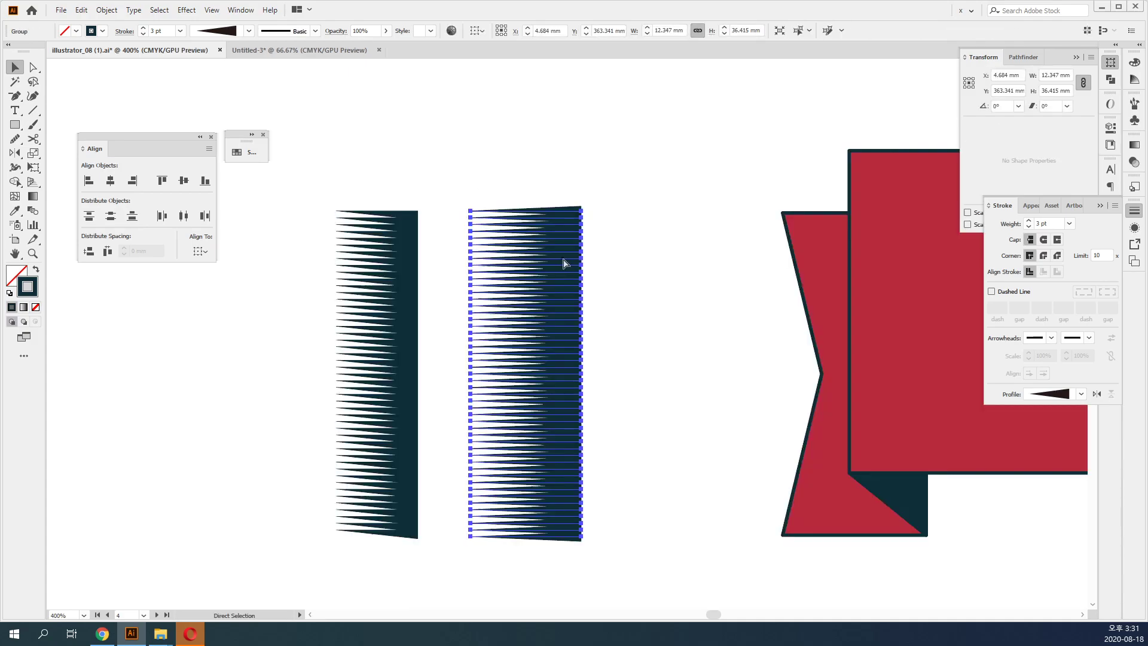
click(695, 325)
drag(581, 349, 537, 343)
click(646, 338)
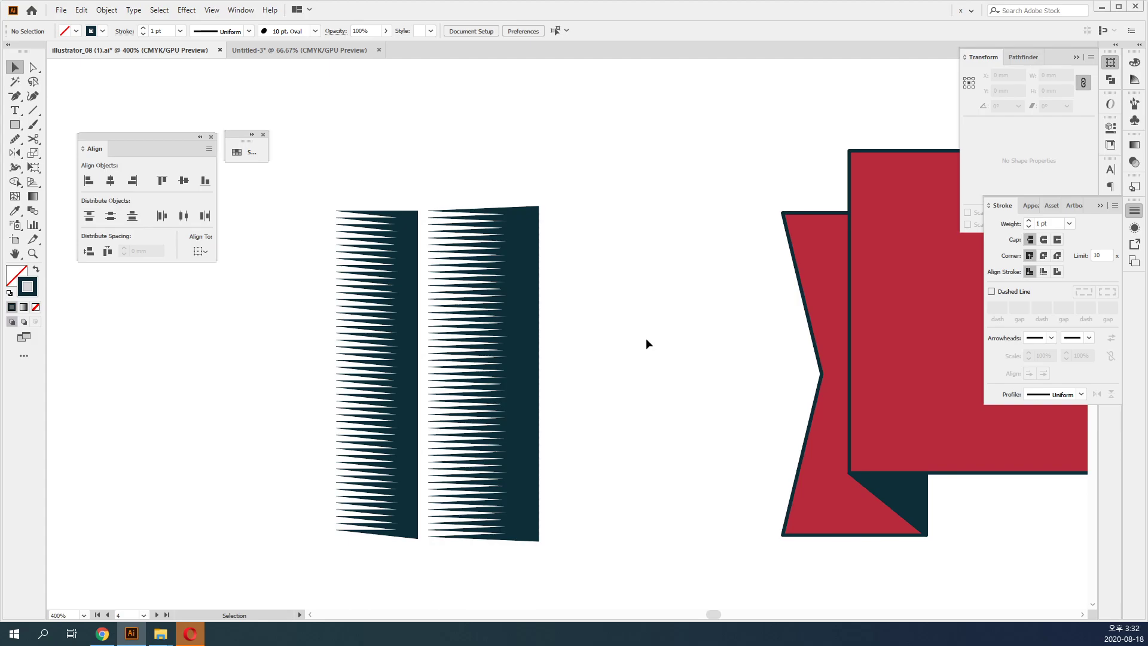
Set the tapered line group's stroke weight to 2 pt and narrow the group to about 8.1 mm.
drag(523, 148, 566, 554)
click(1030, 227)
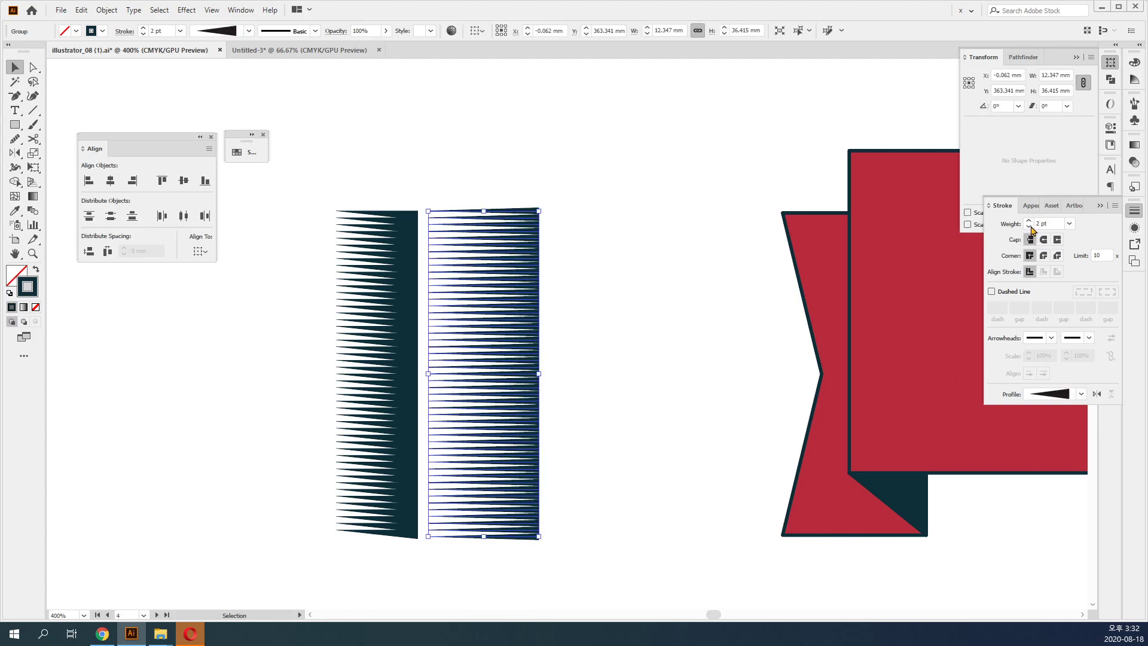
drag(538, 375, 500, 375)
click(597, 356)
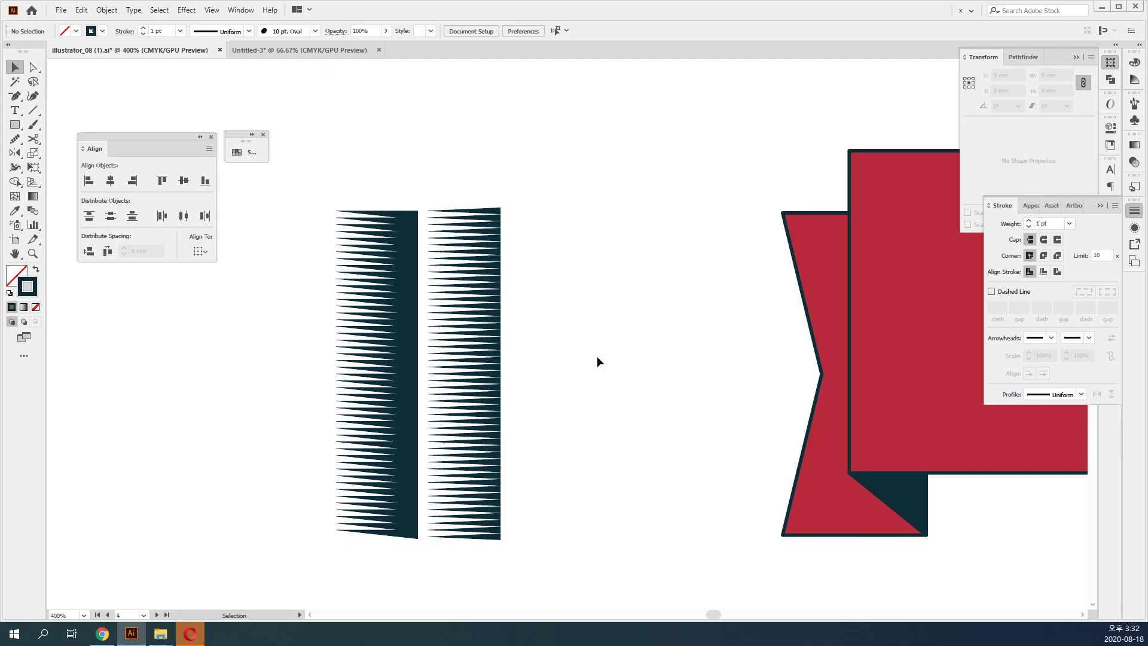
Shift the left tip anchor points of the spike column down so the spikes slant the other way.
click(399, 366)
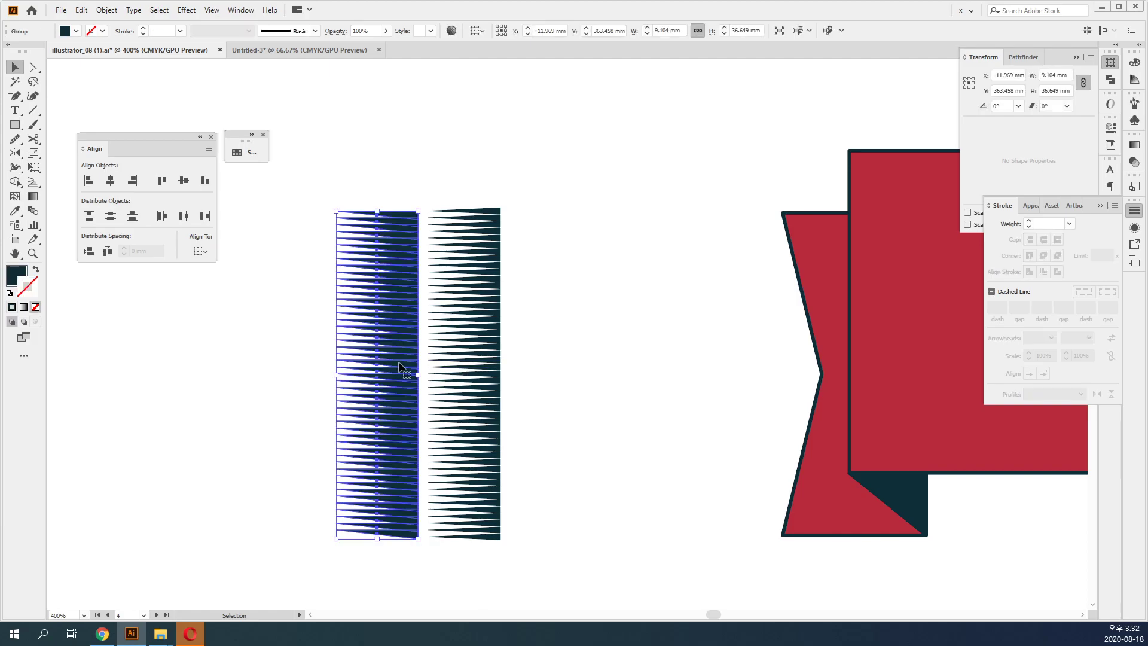
key(a)
drag(305, 189, 342, 563)
click(674, 441)
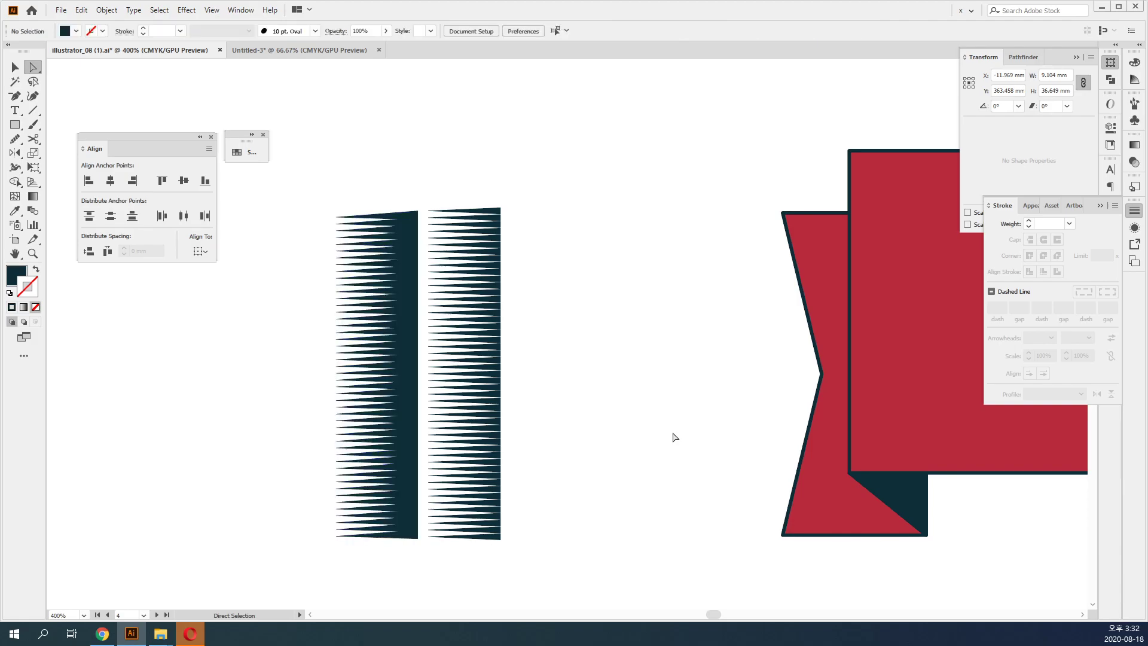
Raise the left tip anchor points of the spike column slightly so each spike points more evenly.
click(473, 306)
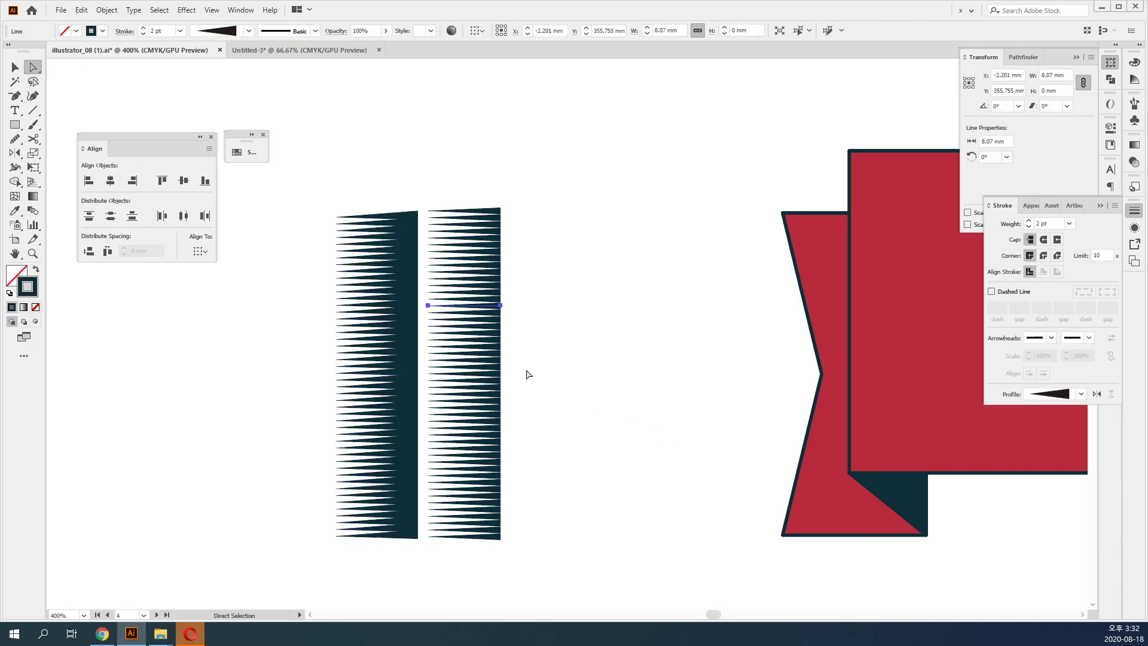
click(594, 379)
drag(291, 188, 337, 583)
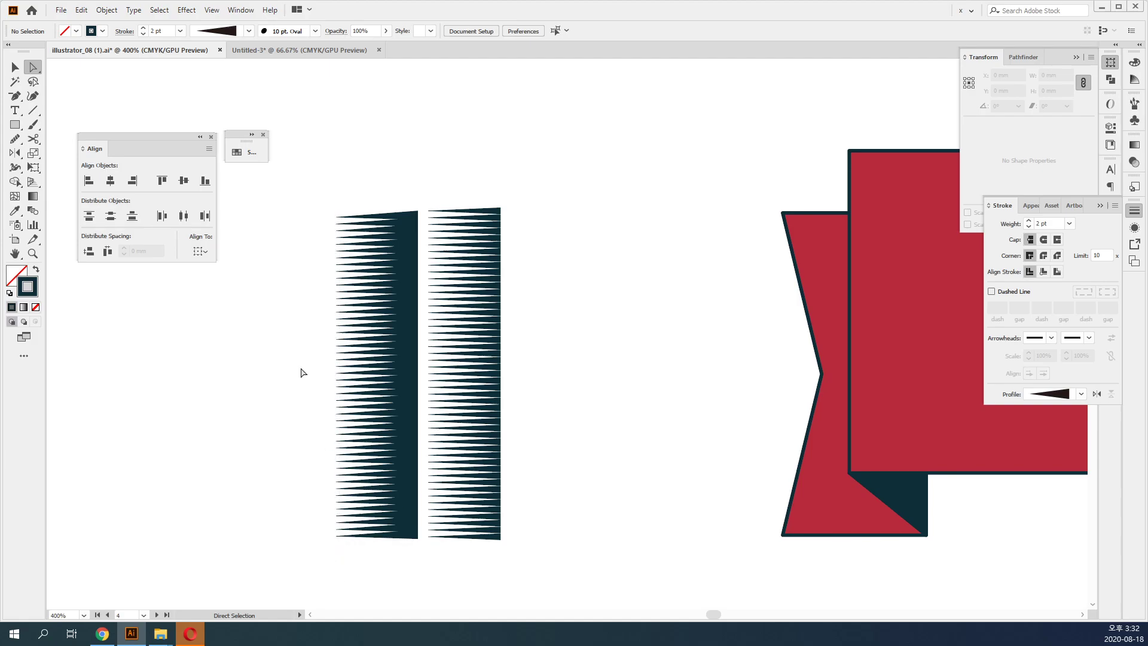
drag(342, 188, 308, 546)
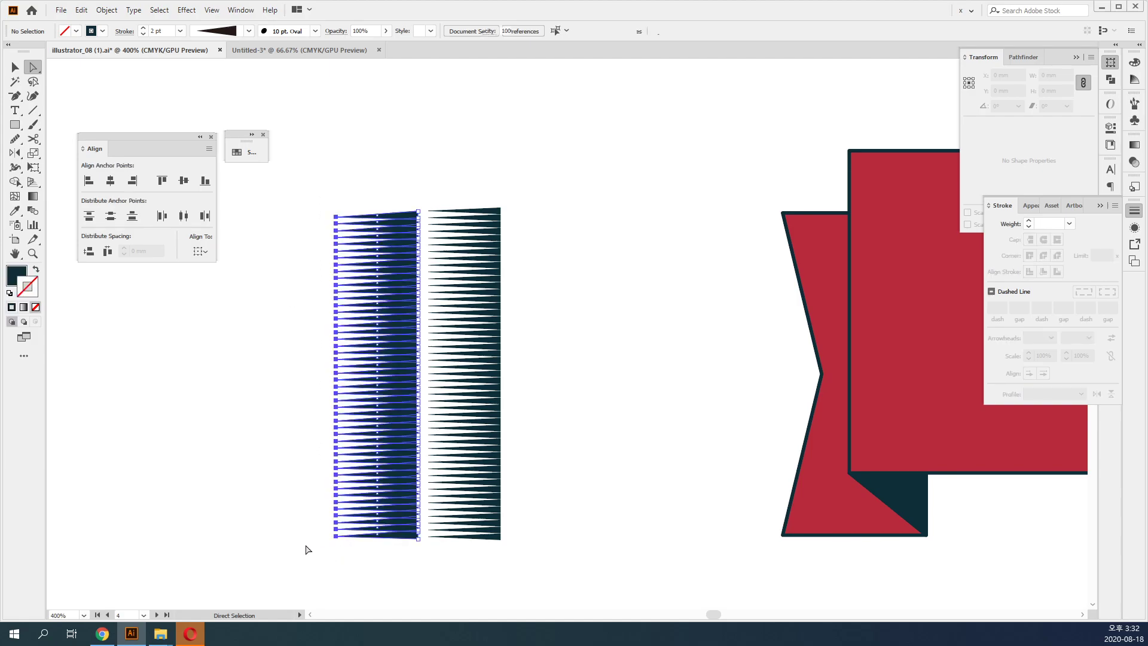
key(v)
click(259, 475)
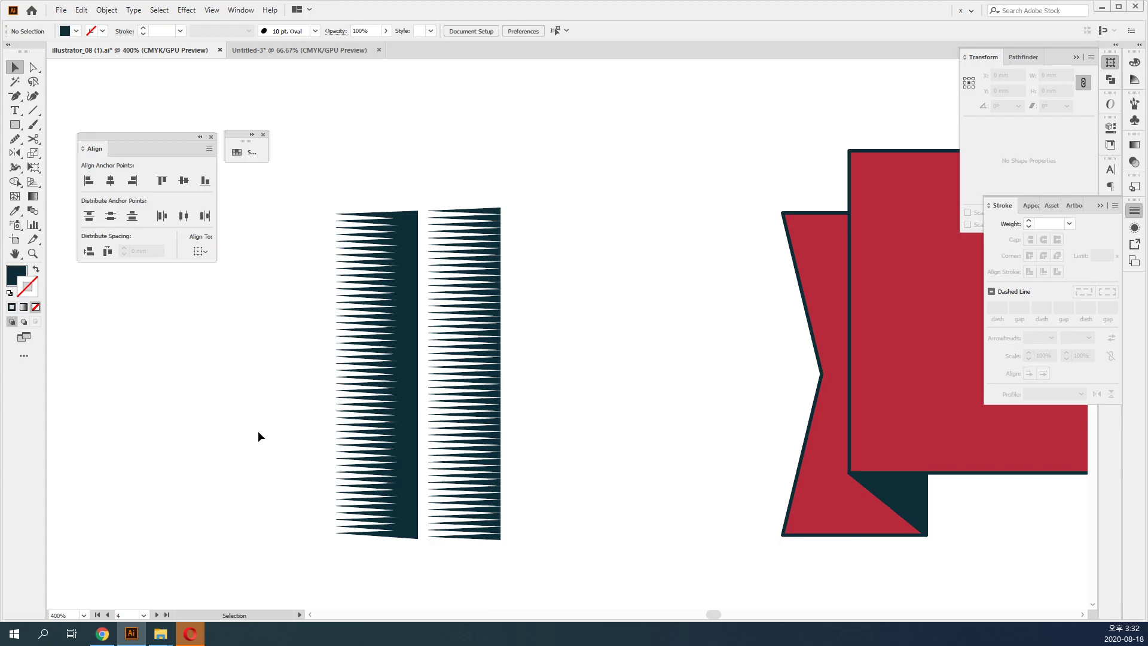
Copy the tapered line group toward the ribbon and, in outline view, delete all of the copy's lines except the top and bottom ones.
drag(472, 296, 571, 305)
key(ctrl+y)
key(a)
click(668, 324)
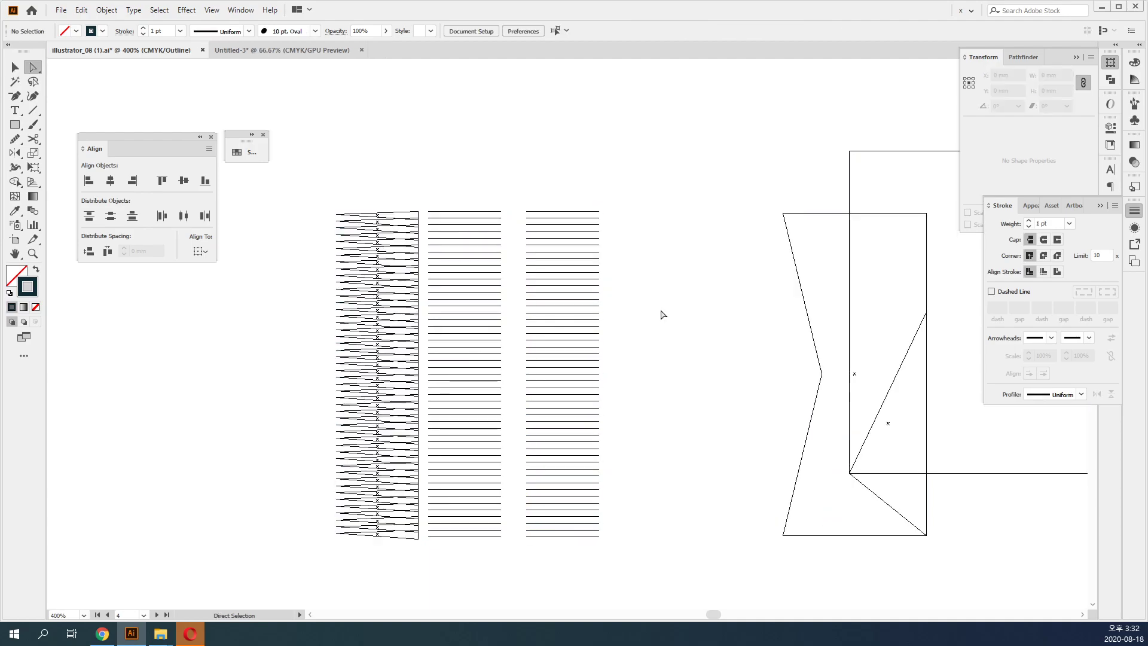
drag(605, 217, 579, 541)
key(Delete)
key(Delete)
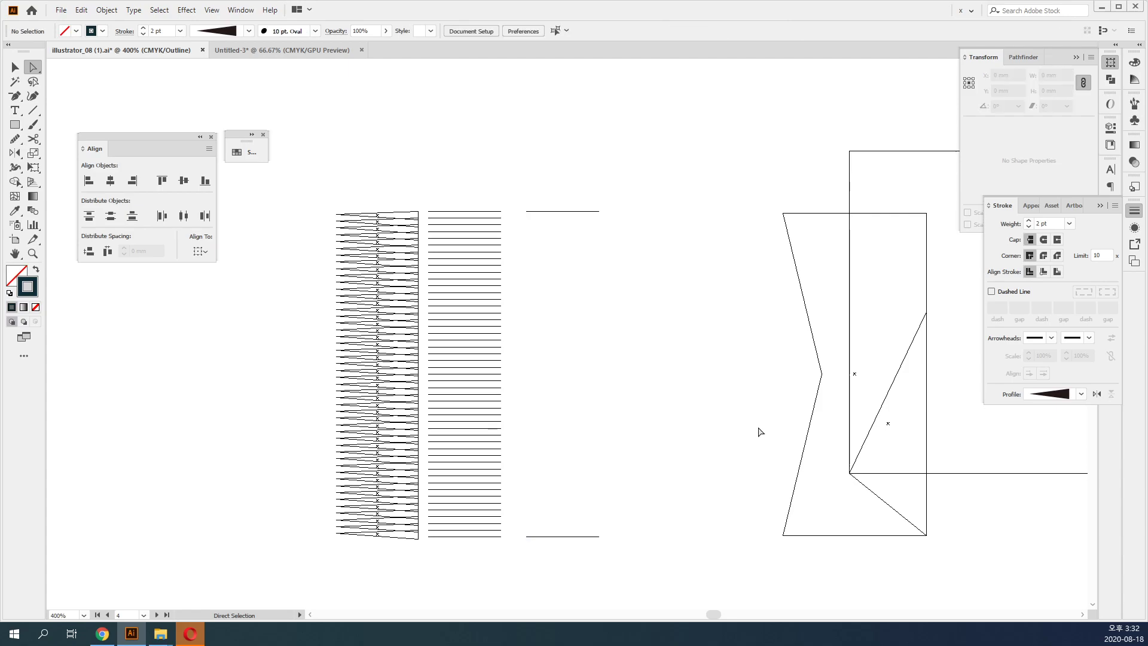
Try blending the top and bottom tapered lines of the copied group while it is in outline view.
key(ctrl+y)
key(v)
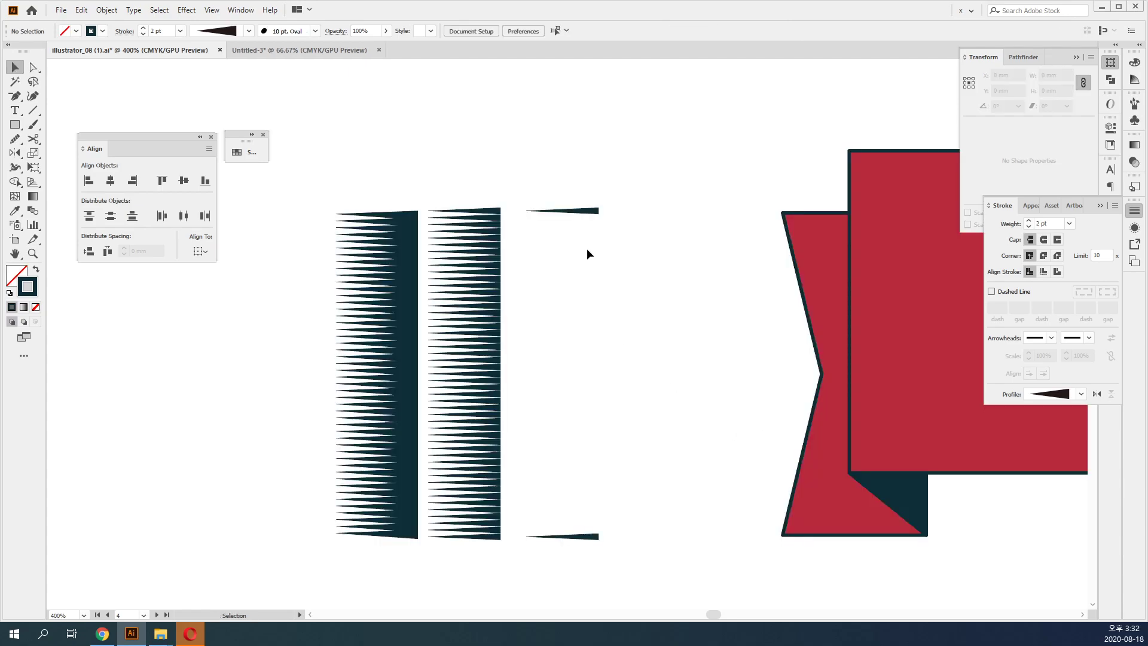
key(space)
drag(638, 446, 556, 340)
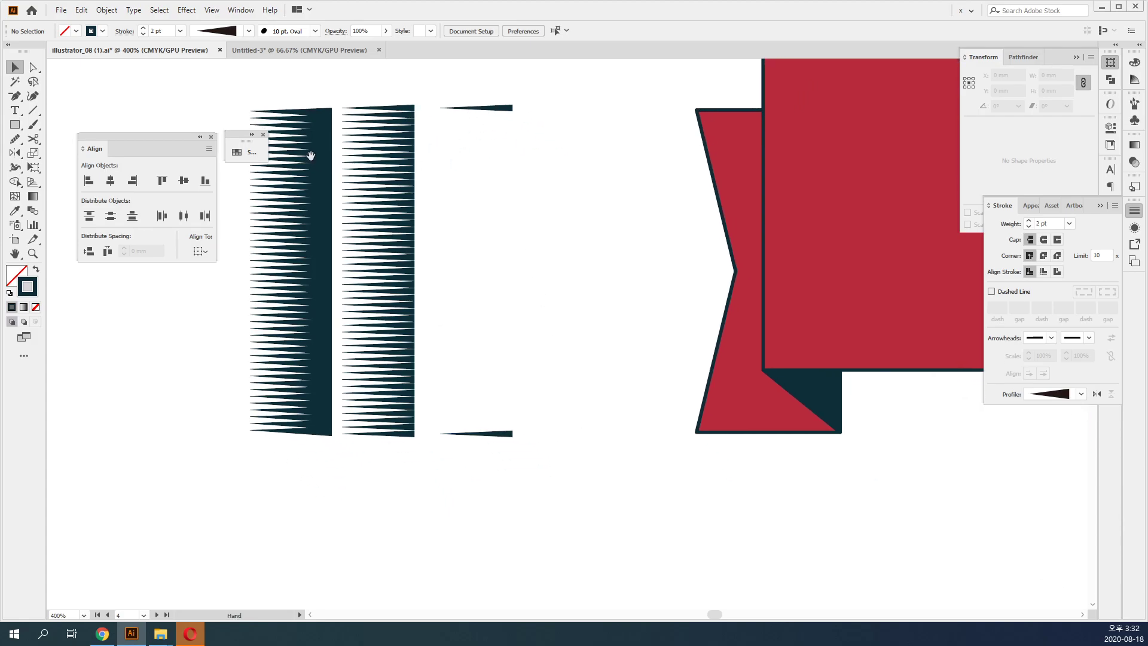
drag(415, 101, 476, 182)
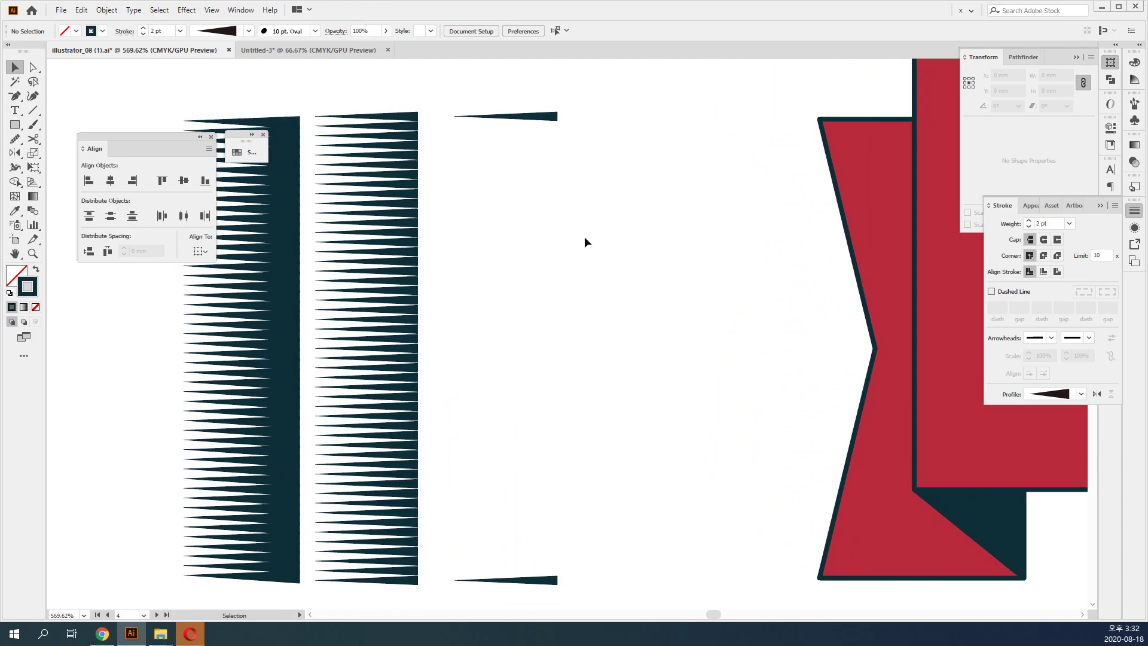
key(ctrl+y)
key(a)
drag(495, 99, 603, 587)
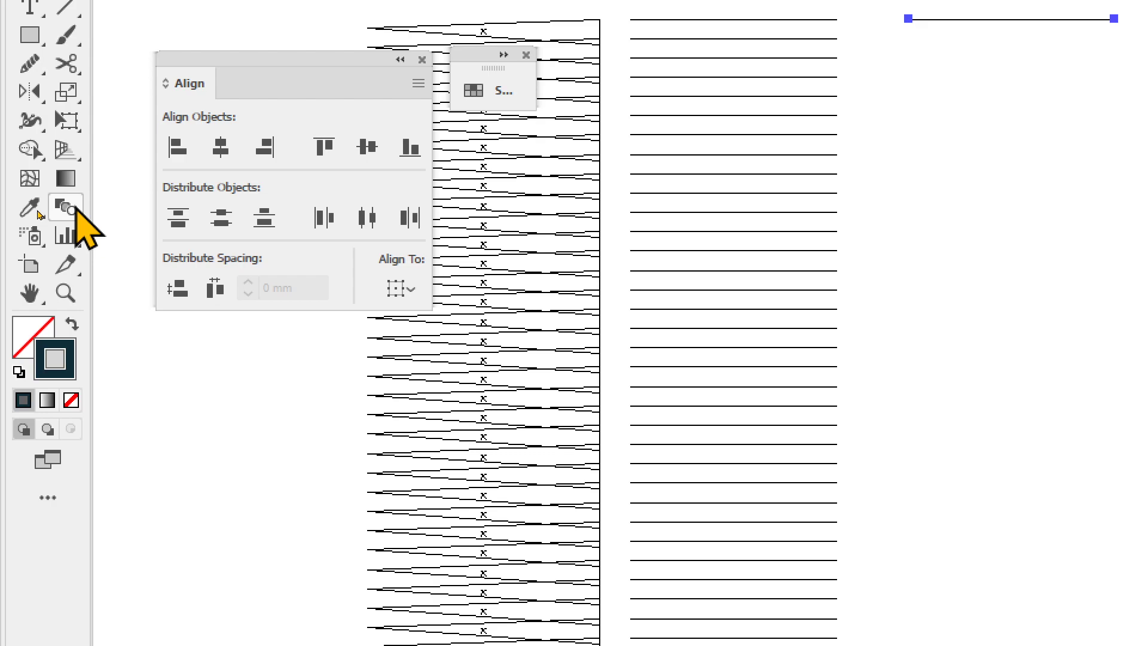
click(77, 211)
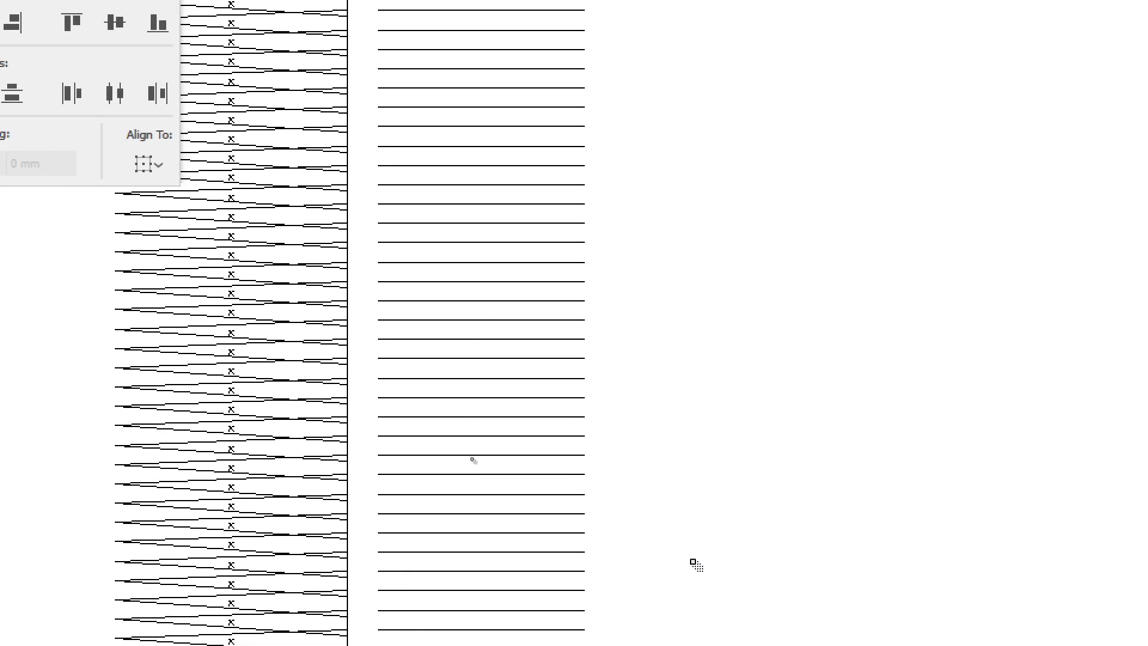
scroll(673, 310, down, 10)
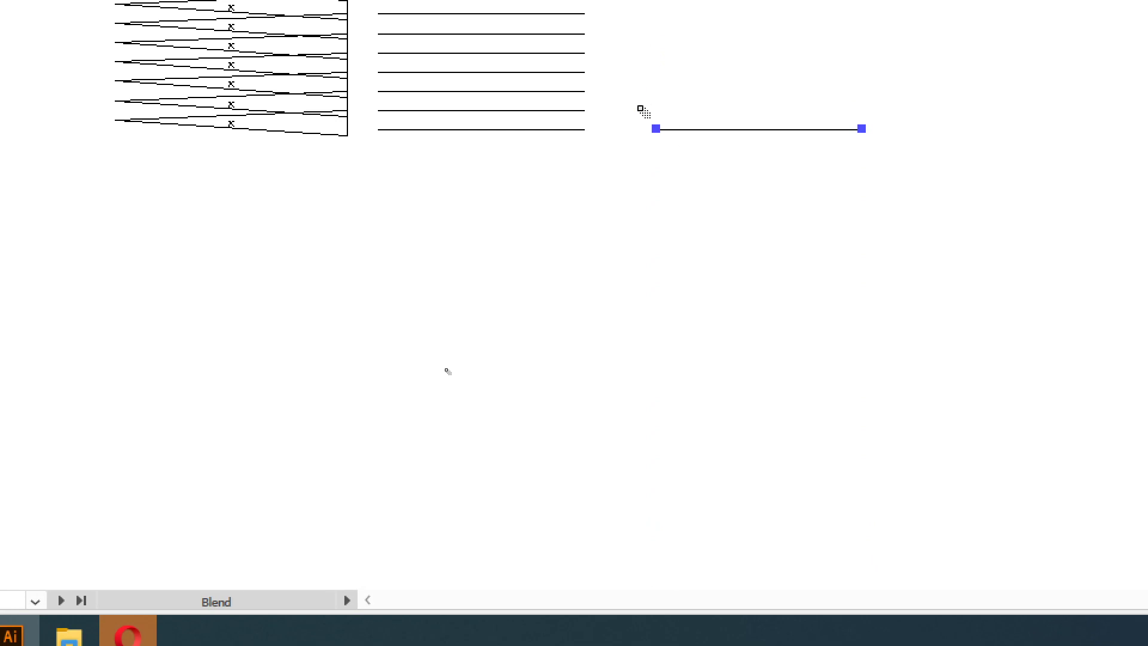
click(656, 129)
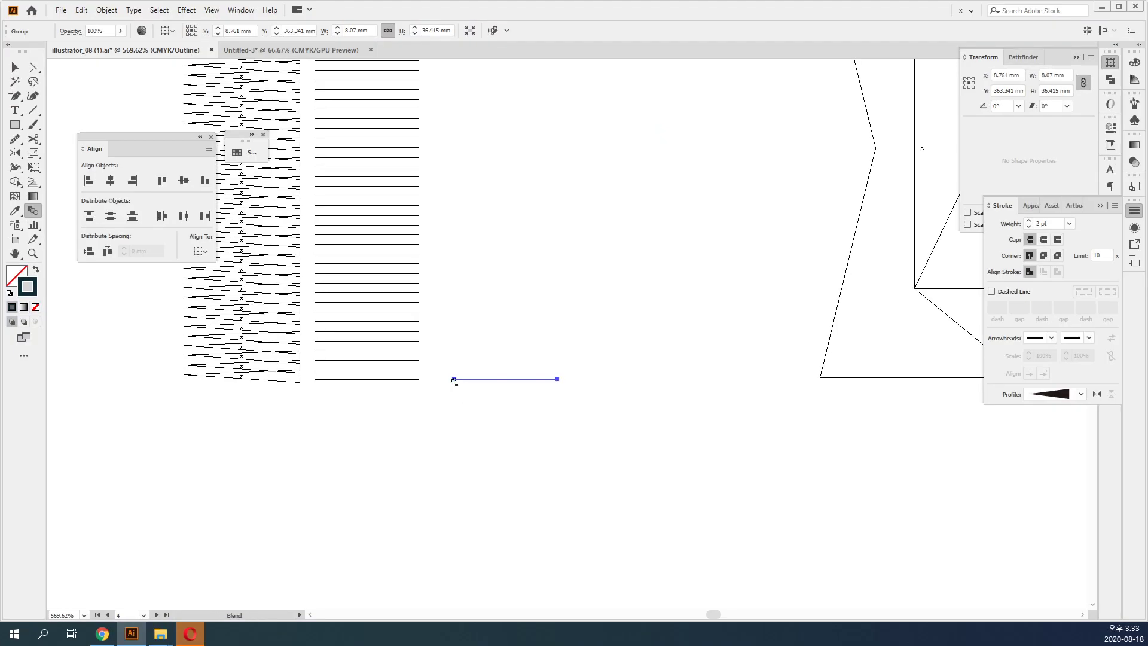
click(455, 379)
key(ctrl+y)
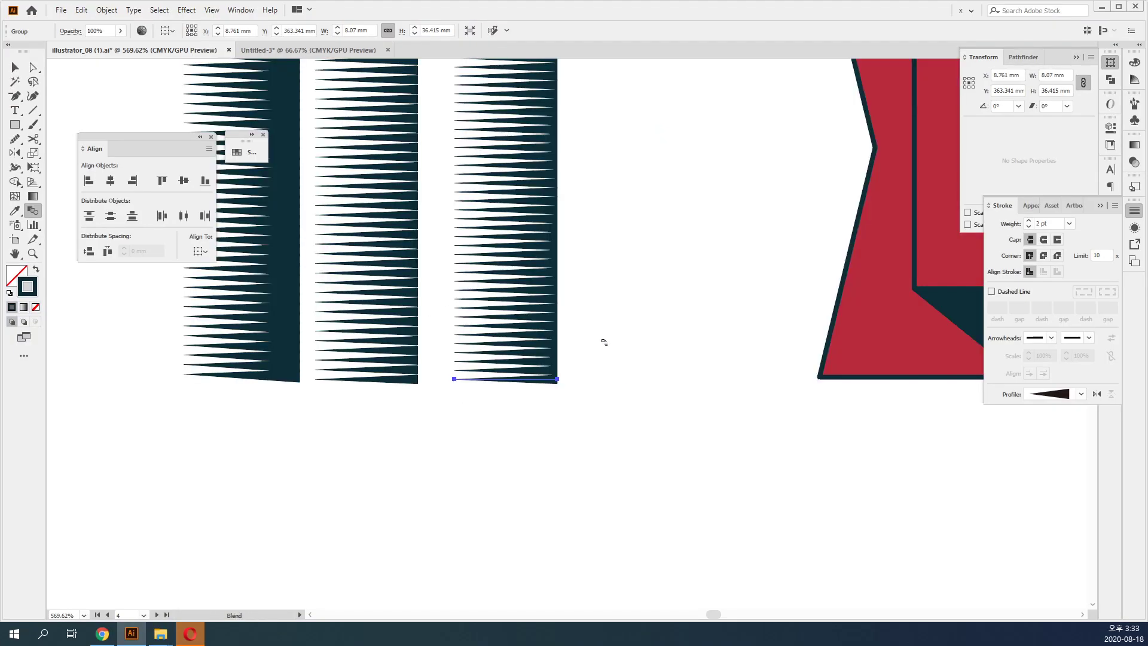
key(v)
Try Specified Steps spacing in the new blend's options with preview on, raising the count to 60.
scroll(630, 346, up, 4)
scroll(629, 351, up, 2)
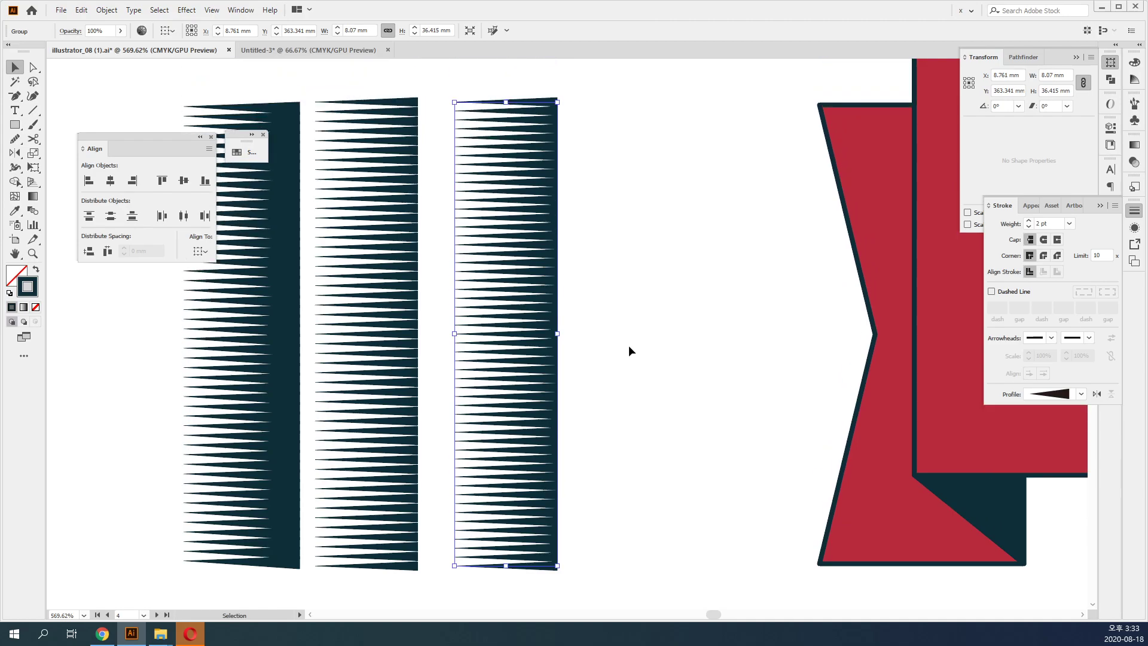
double_click(34, 213)
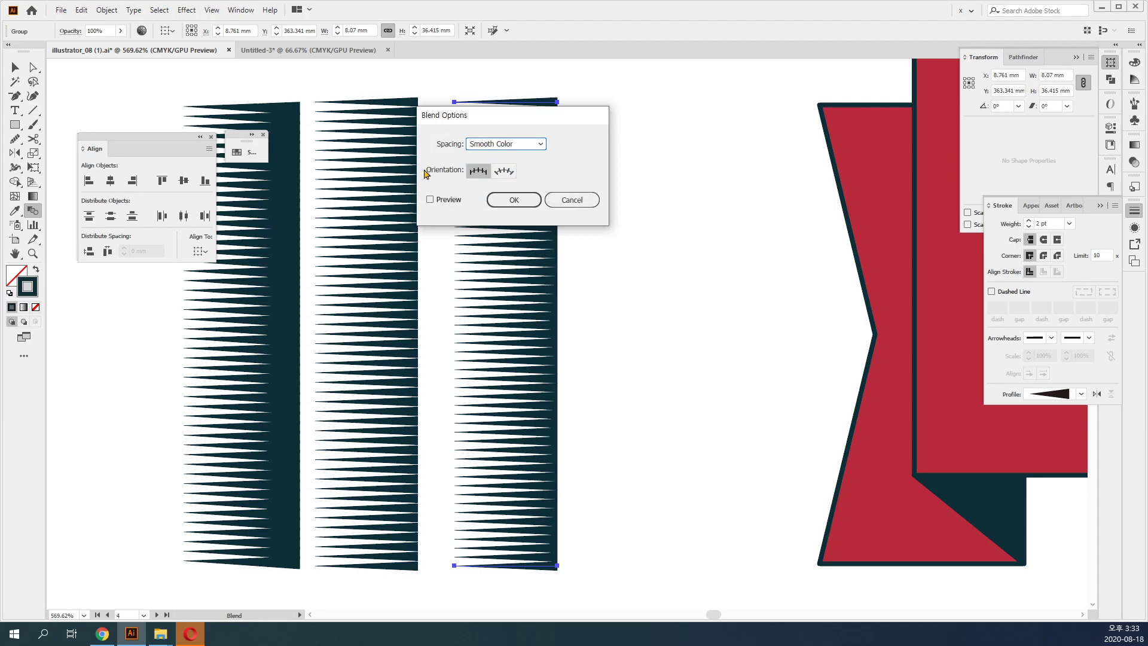
click(607, 304)
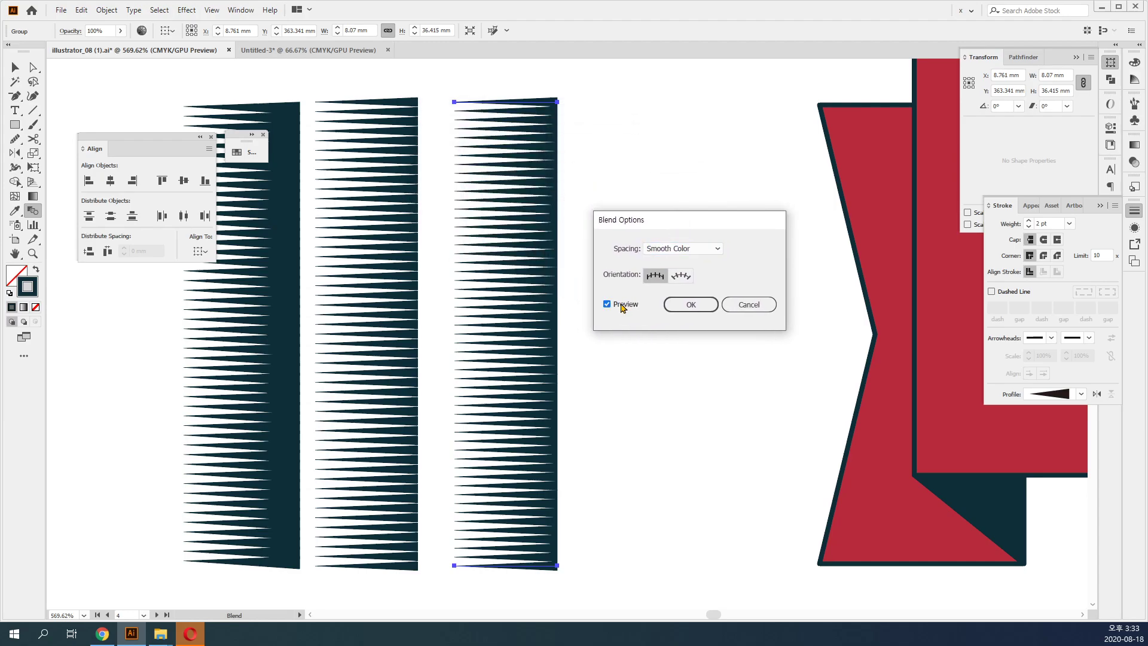
click(680, 254)
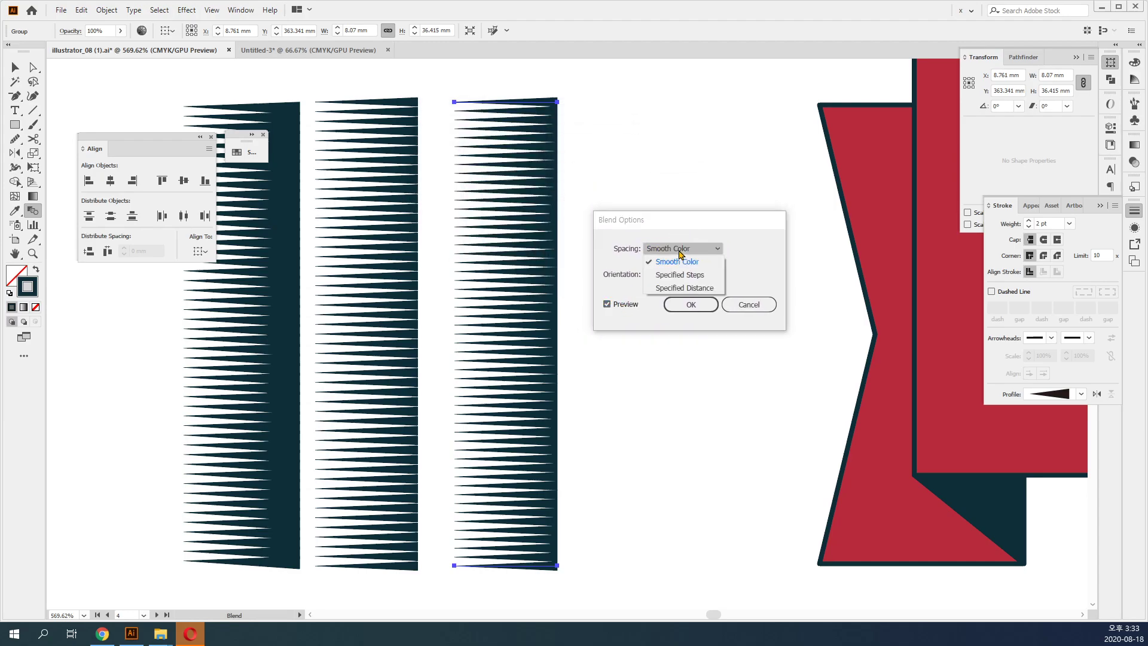
click(705, 278)
text(1)
key(Tab)
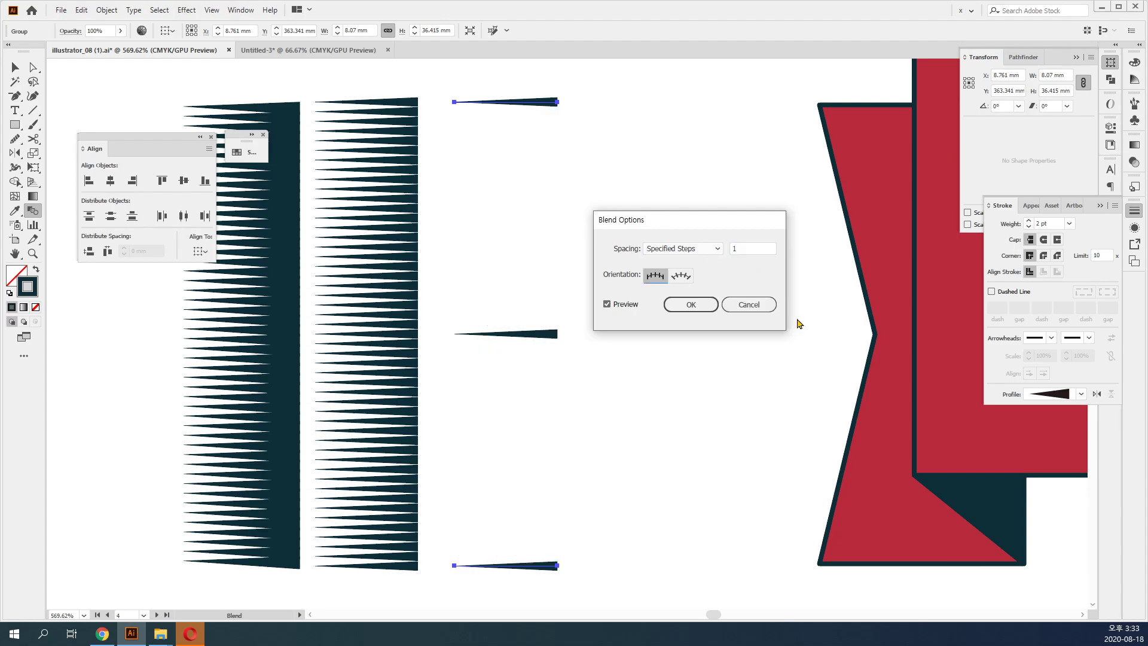
click(750, 248)
key(Up)
key(Up)
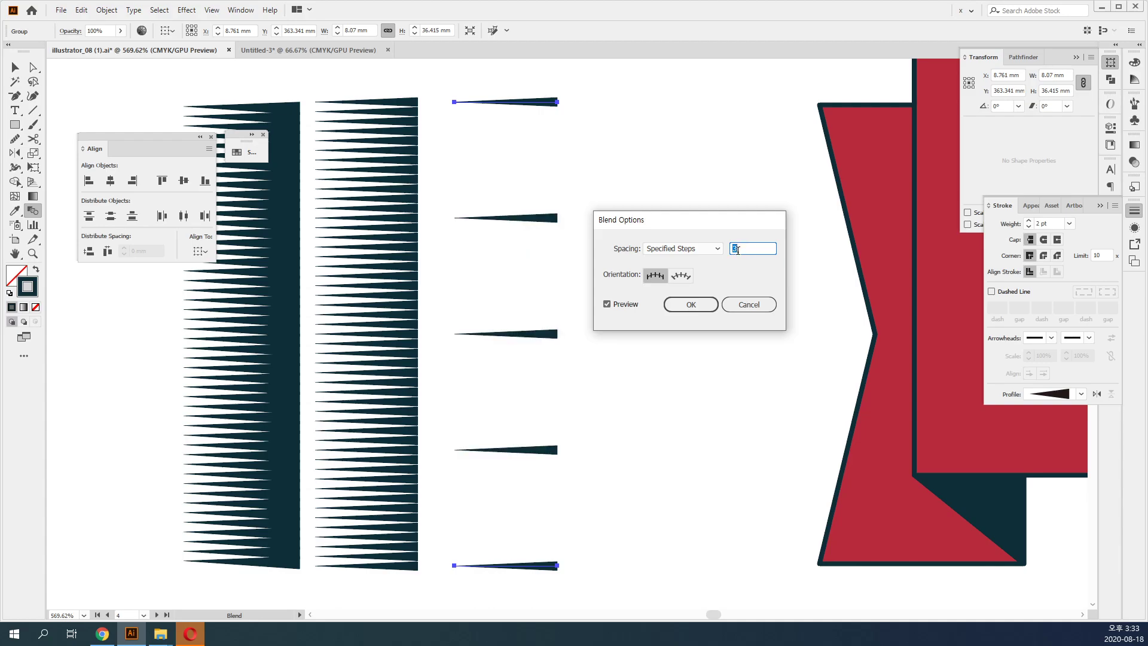
key(Up)
key(Up)
key(Up)
key(Up)
key(Up)
key(Up)
key(Up)
key(Up)
key(Up)
key(Up)
key(Up)
key(Up)
key(Up)
key(Up)
key(Up)
key(Up)
key(Up)
key(Up)
key(Up)
key(Up)
key(Up)
key(Up)
key(Up)
key(Up)
key(Up)
key(Up)
key(Up)
key(Up)
key(Up)
key(Up)
key(Up)
key(Up)
key(Up)
key(Up)
key(Up)
key(Up)
key(Up)
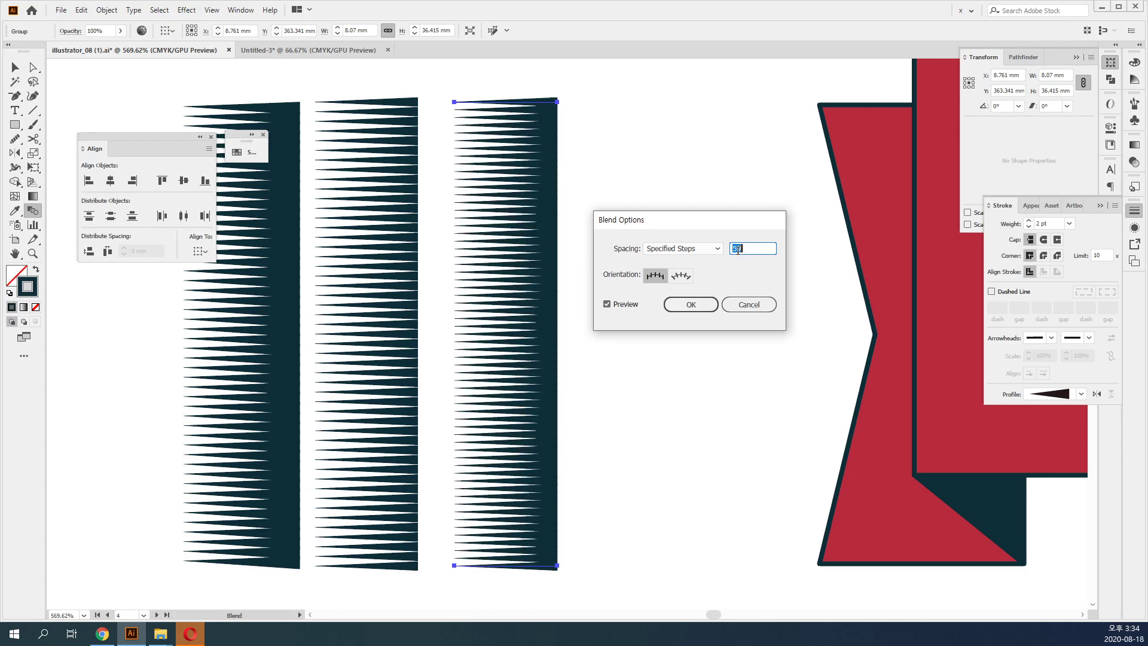
key(Up)
key(Up)
key(Up)
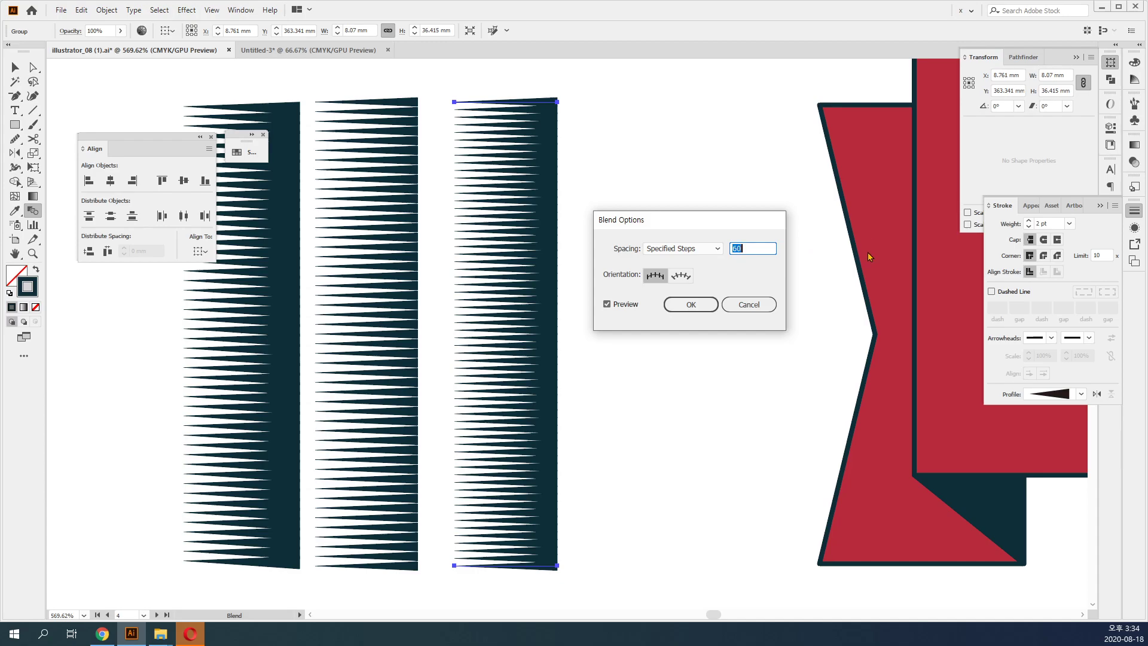
click(744, 305)
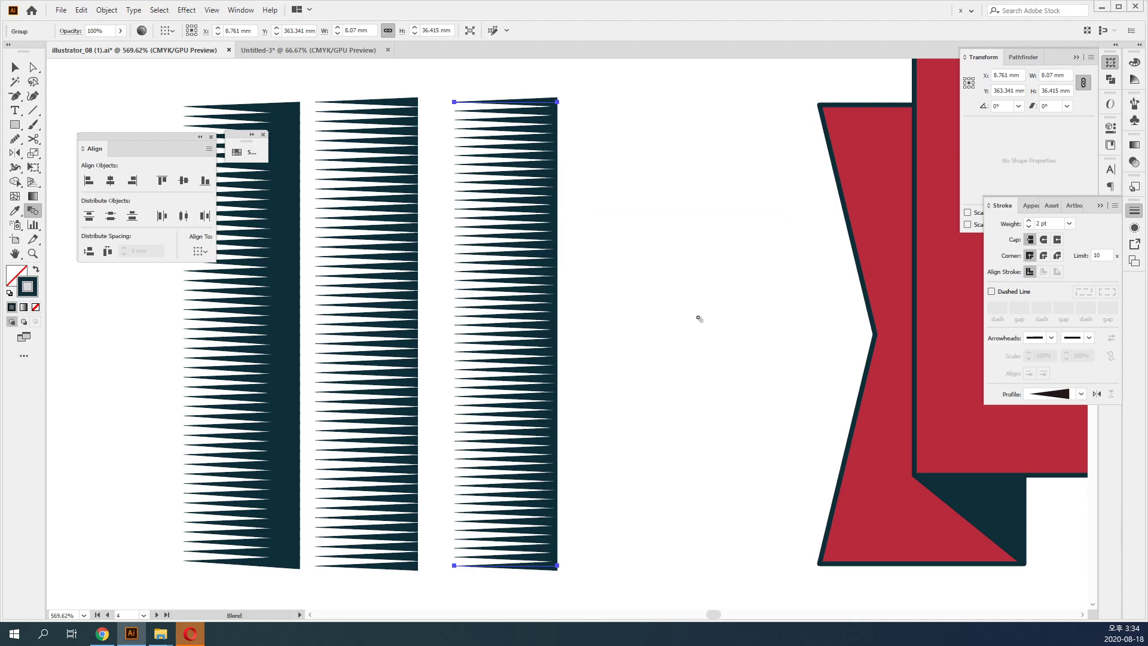
Undo the blend and ungroup the top and bottom tapered lines.
key(ctrl+z)
key(v)
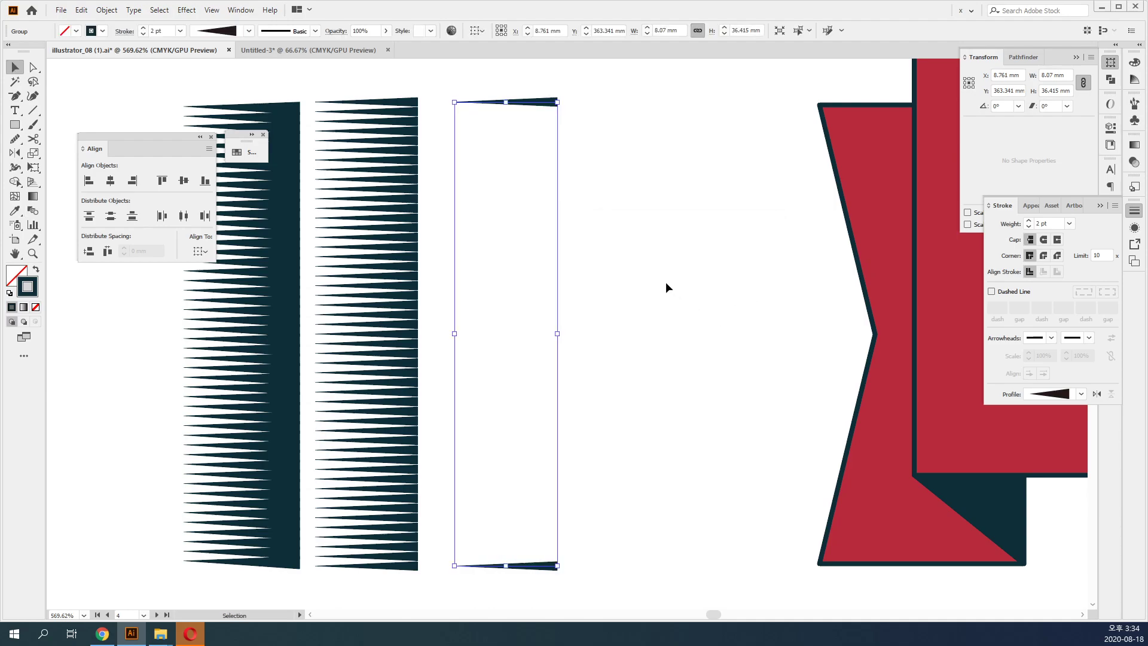
click(668, 289)
drag(456, 98, 557, 139)
key(ctrl+shift+g)
click(662, 281)
Blend the ungrouped top and bottom tapered lines into one spike column, connecting their left end anchor points.
click(507, 100)
scroll(507, 99, up, 1)
scroll(559, 353, down, 3)
drag(595, 461, 487, 414)
scroll(591, 413, up, 3)
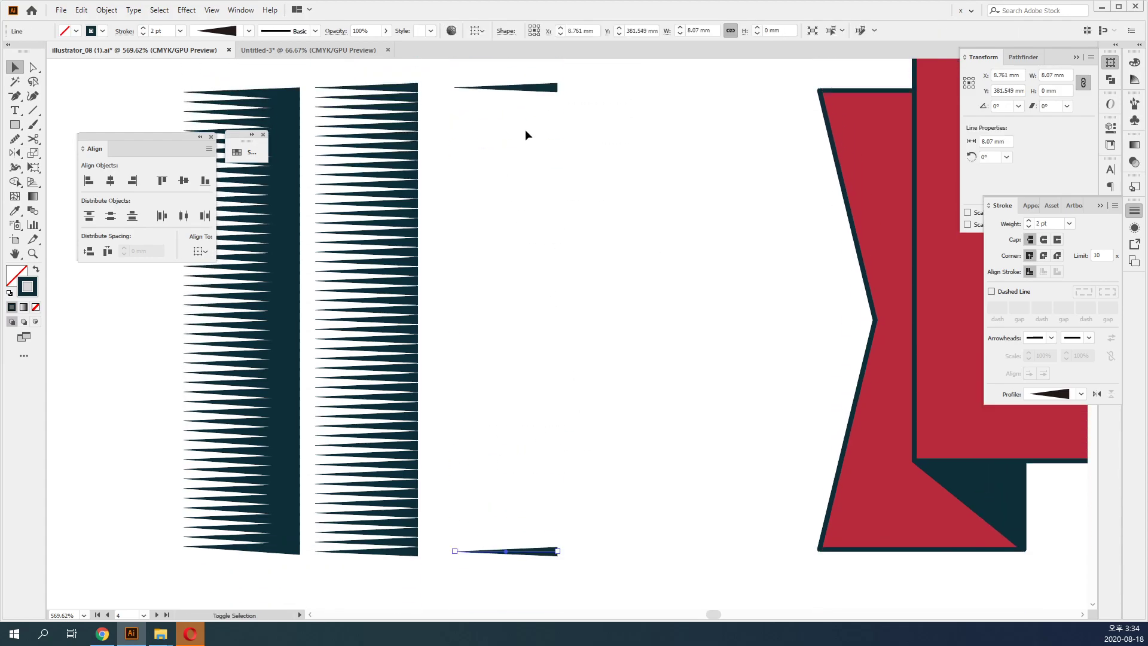
drag(526, 73, 550, 113)
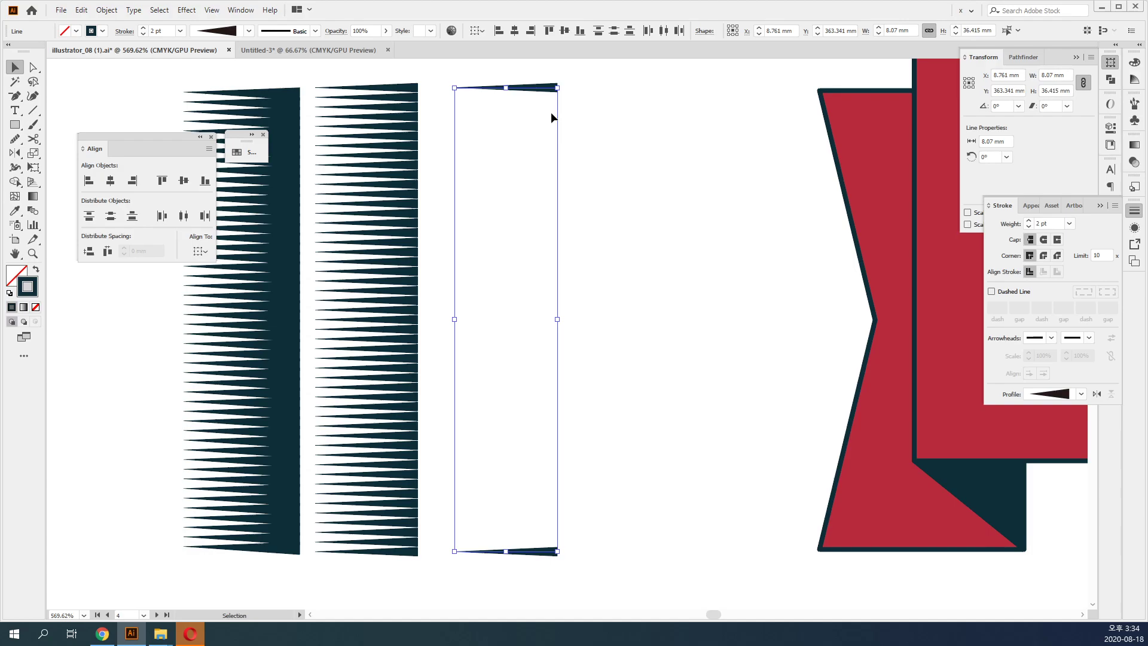
key(ctrl+y)
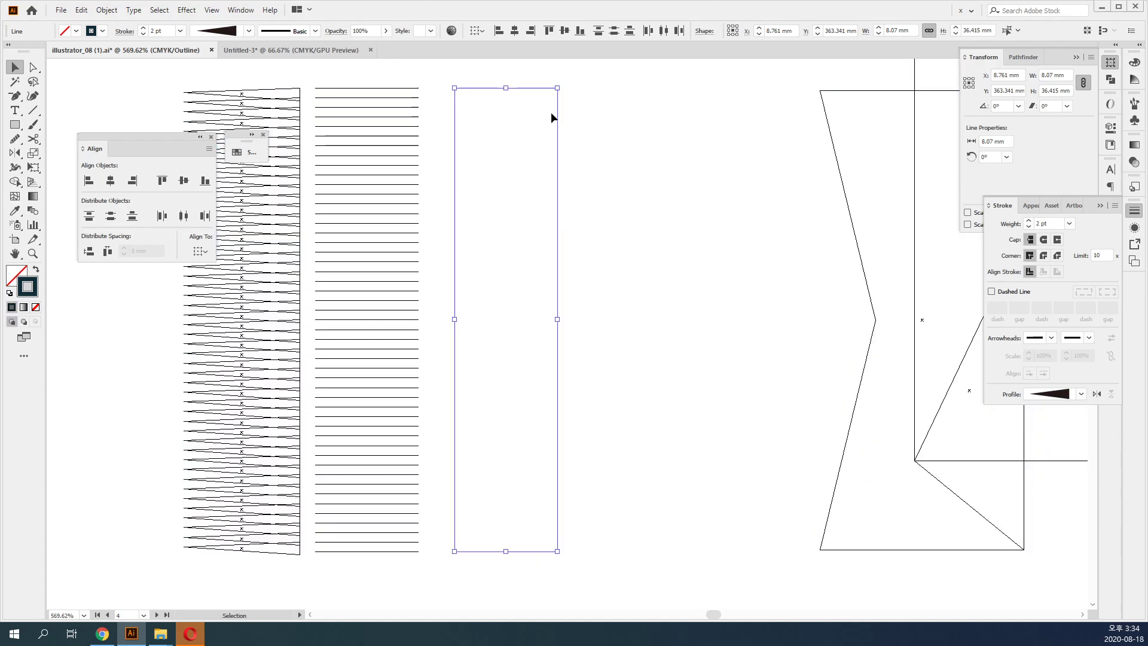
click(33, 211)
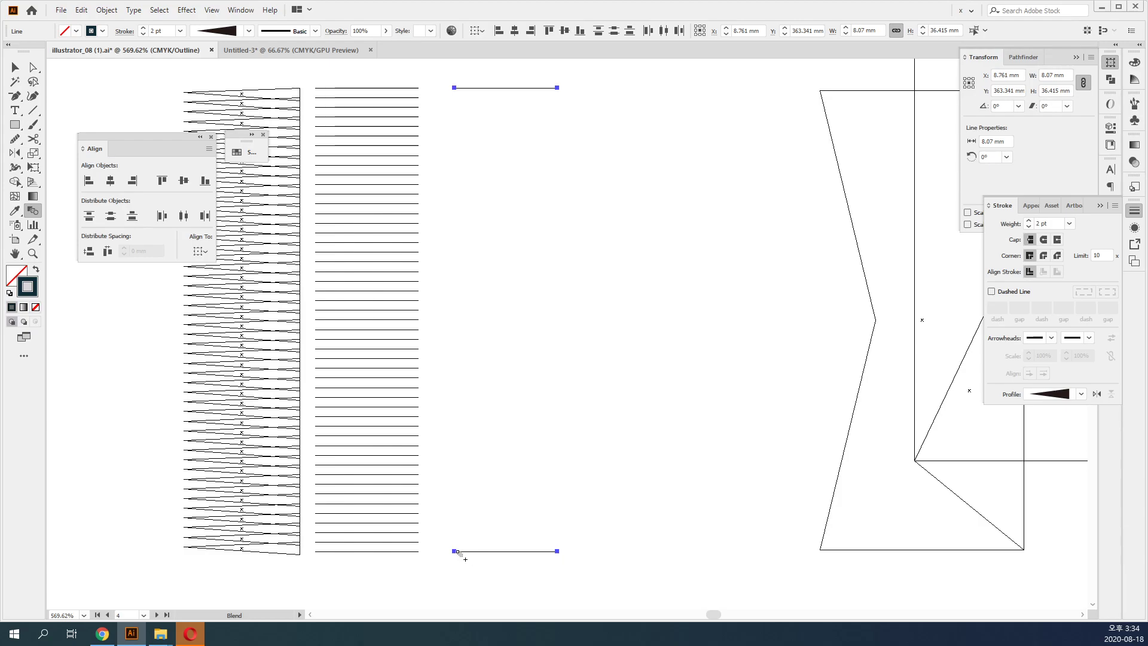
key(ctrl+y)
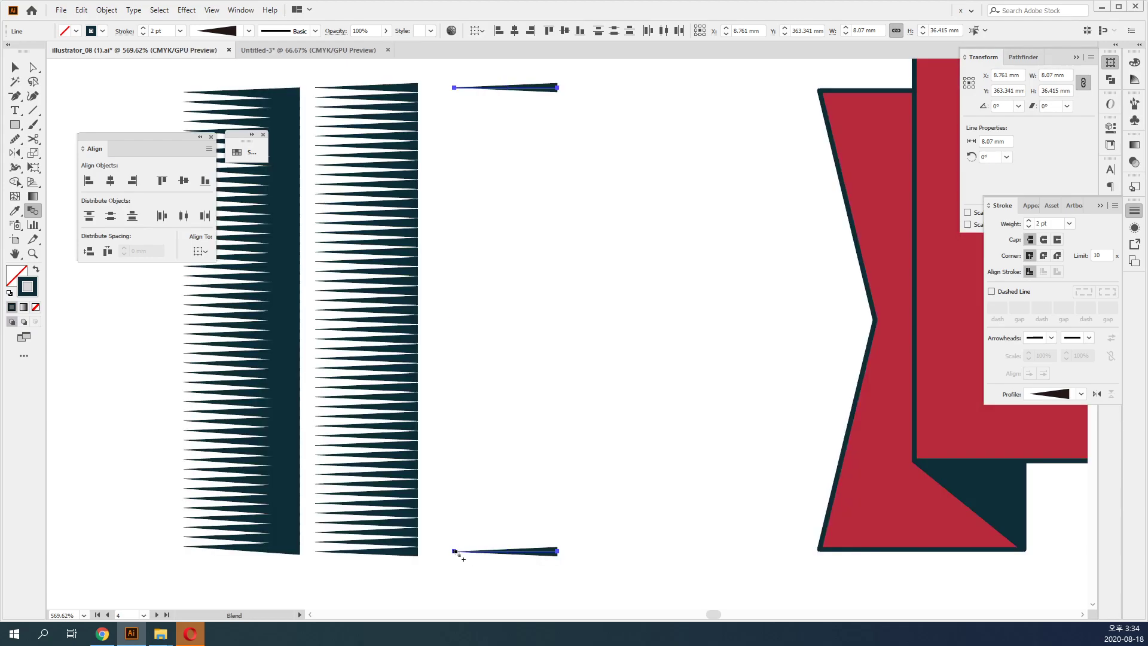
click(455, 551)
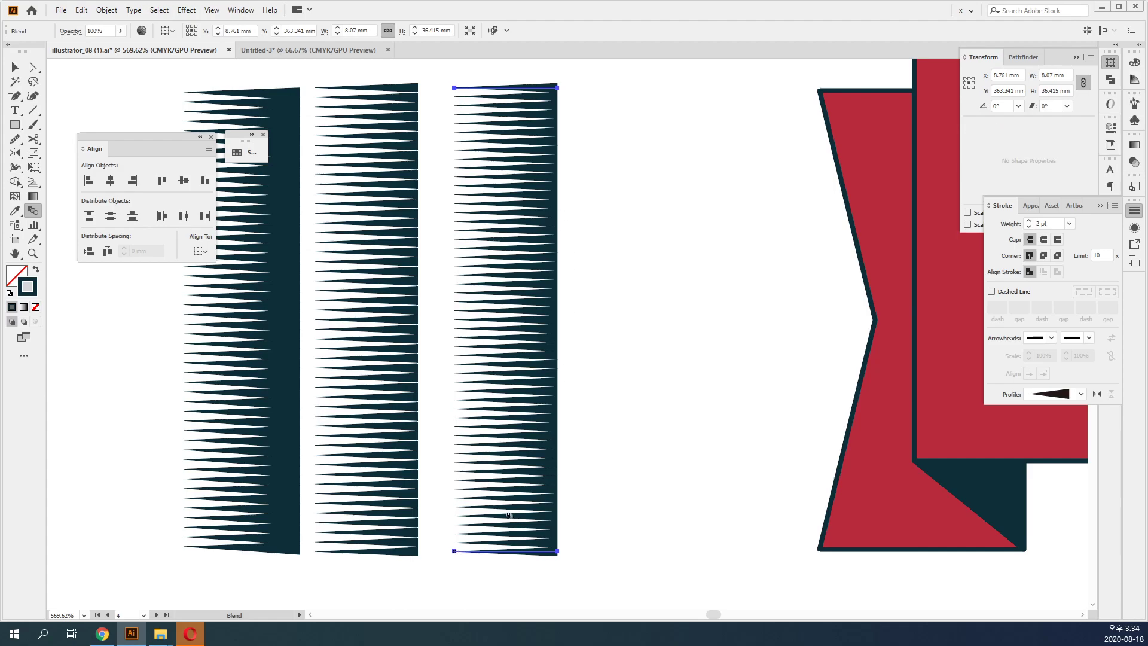
key(v)
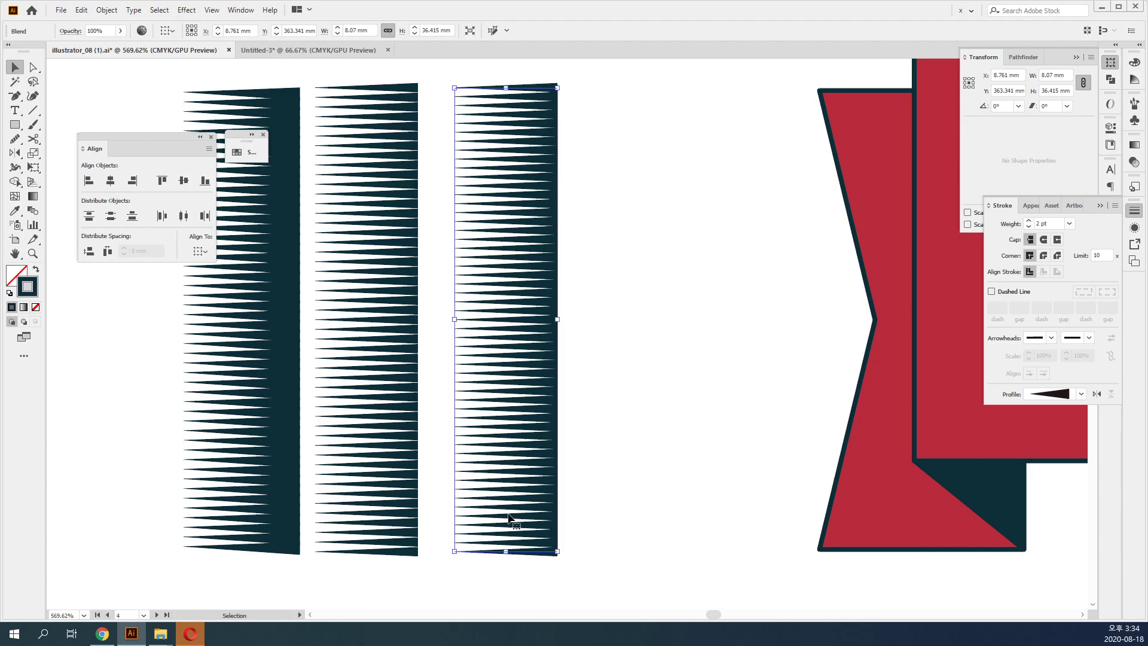
Set the new spike column blend's spacing to Specified Steps with 61 steps.
click(655, 455)
click(545, 372)
key(ctrl+y)
key(ctrl+y)
double_click(30, 212)
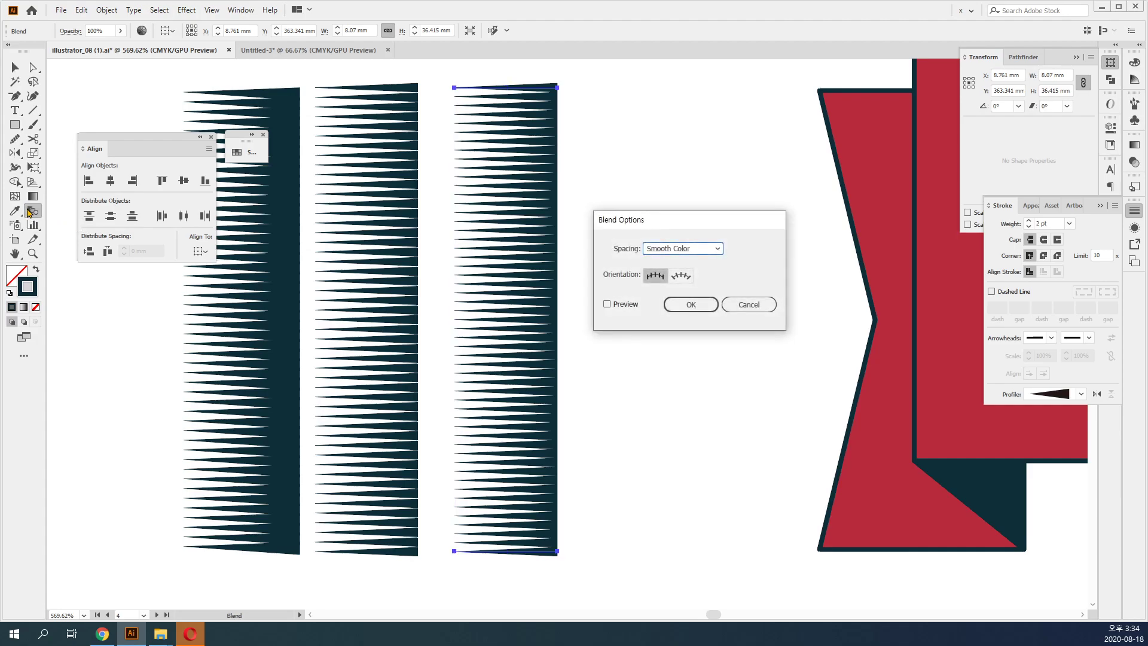
drag(673, 221, 631, 209)
click(645, 238)
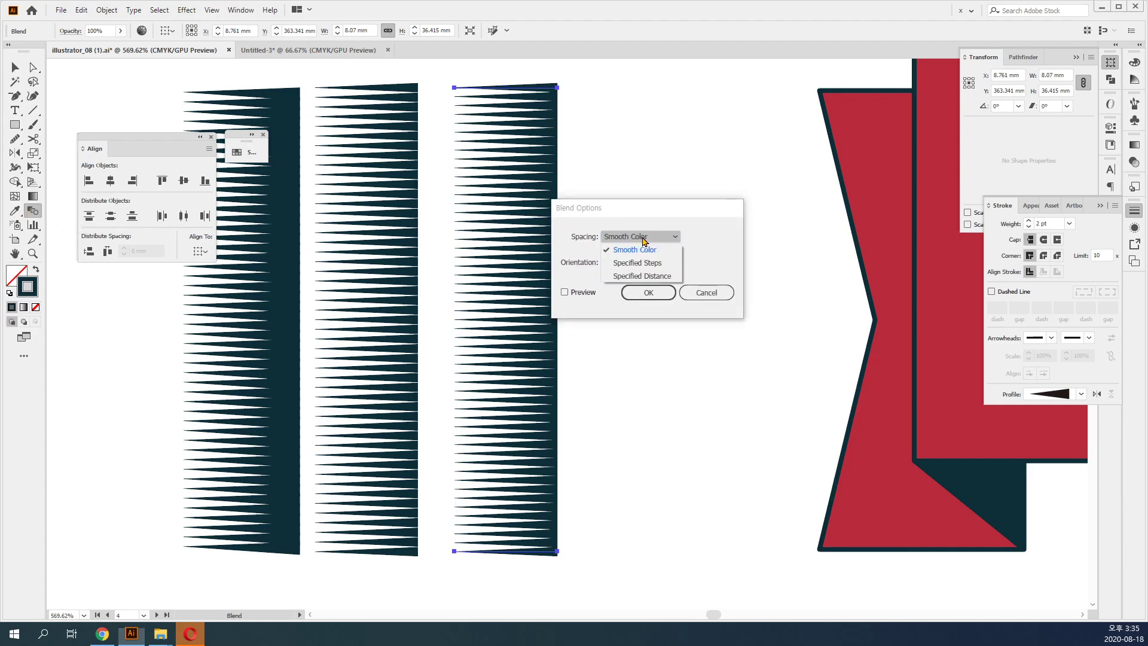
click(651, 263)
click(583, 292)
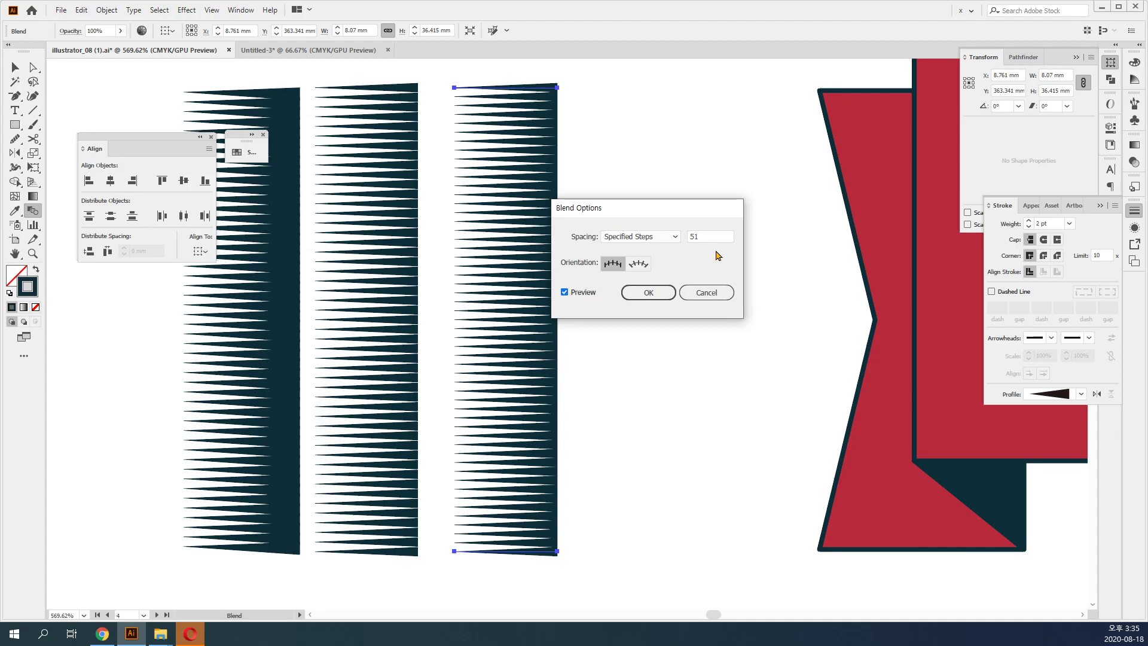
click(701, 235)
key(Up)
key(Up)
key(Up)
key(Up)
key(Up)
key(Up)
key(Up)
key(Up)
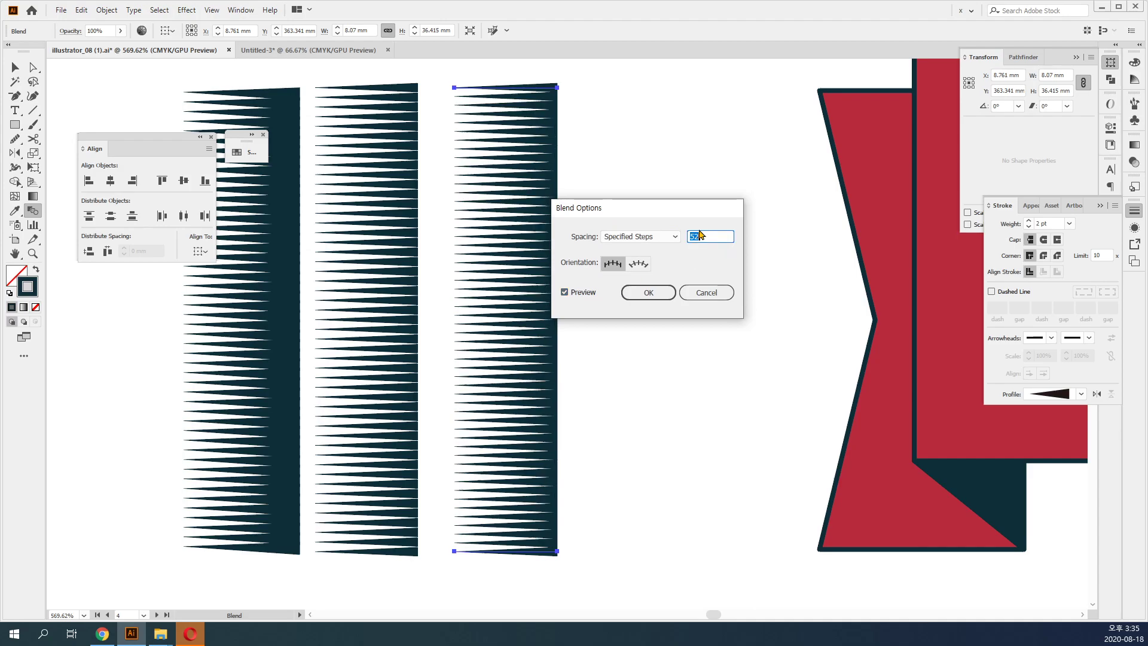
key(Down)
key(Down)
key(Down)
key(Down)
key(Down)
key(Down)
key(Down)
key(Down)
key(Down)
key(Down)
key(Down)
key(Down)
key(Down)
key(Down)
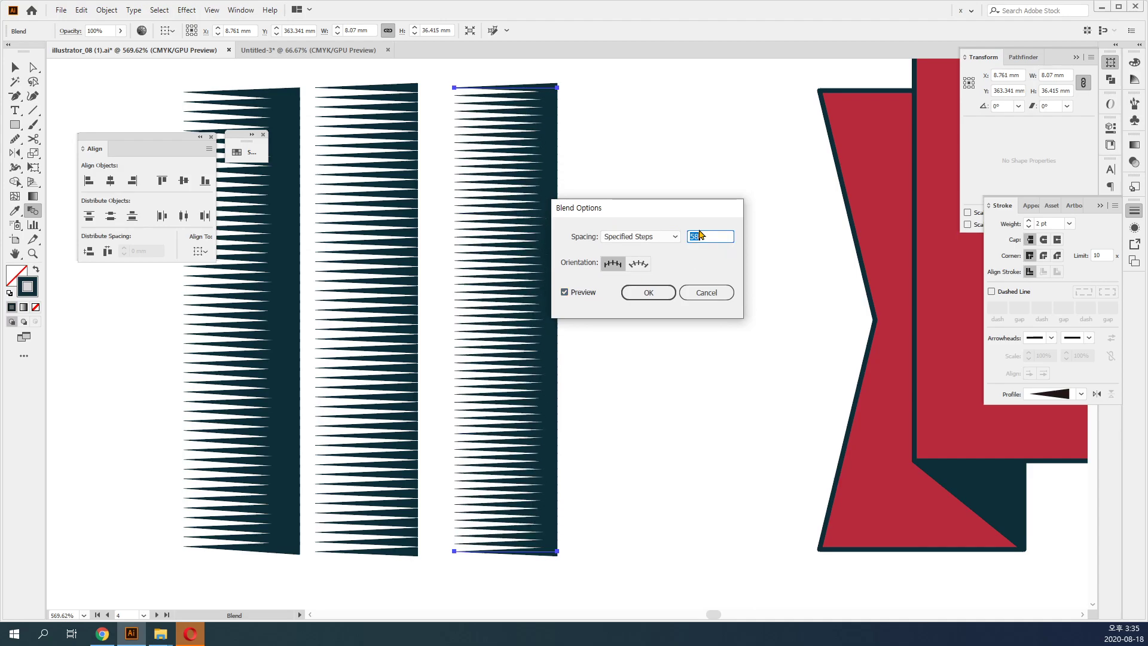
key(Up)
key(Up)
key(Up)
key(Up)
key(Up)
key(Up)
key(Up)
key(Up)
key(Up)
key(Up)
key(Up)
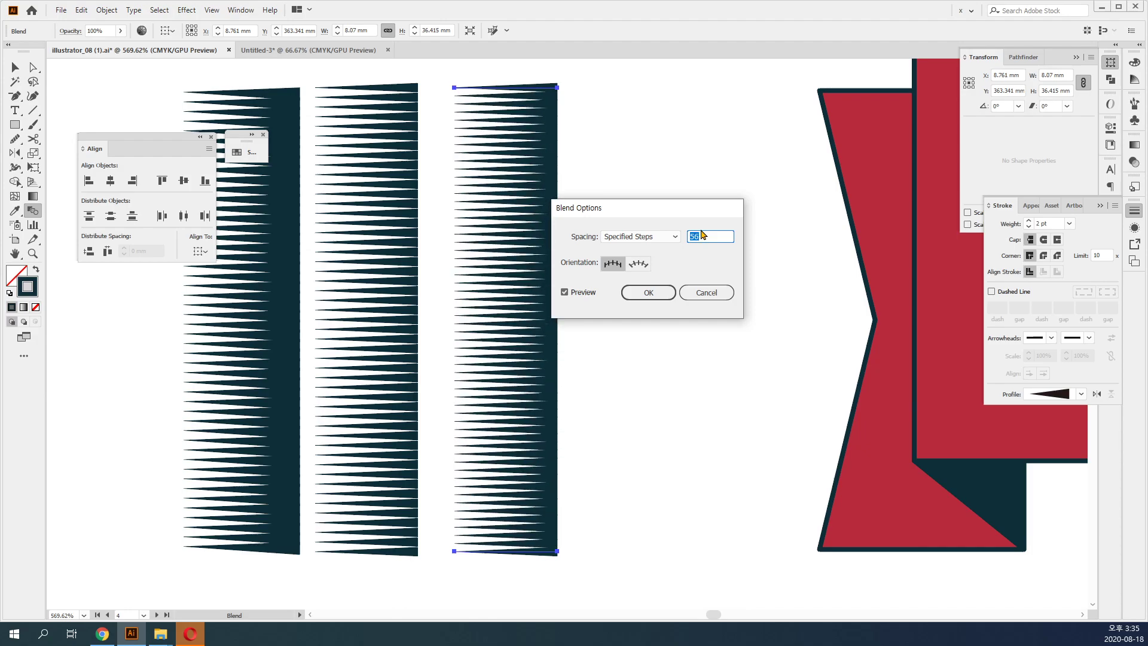
key(Up)
key(Up)
key(Up)
key(Up)
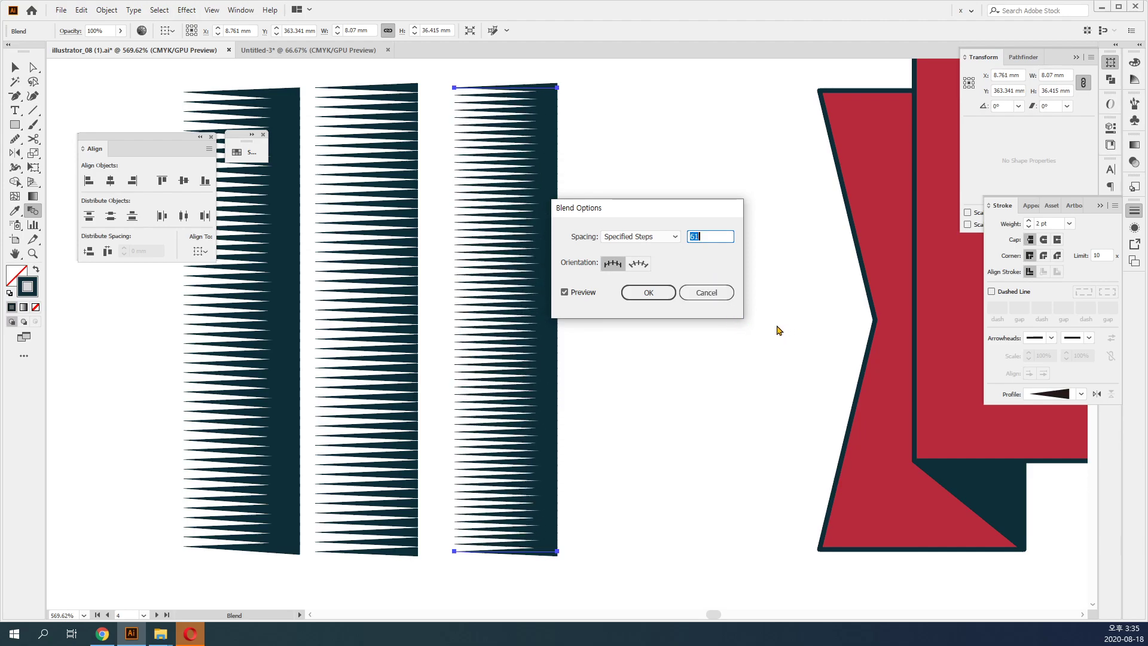
click(661, 295)
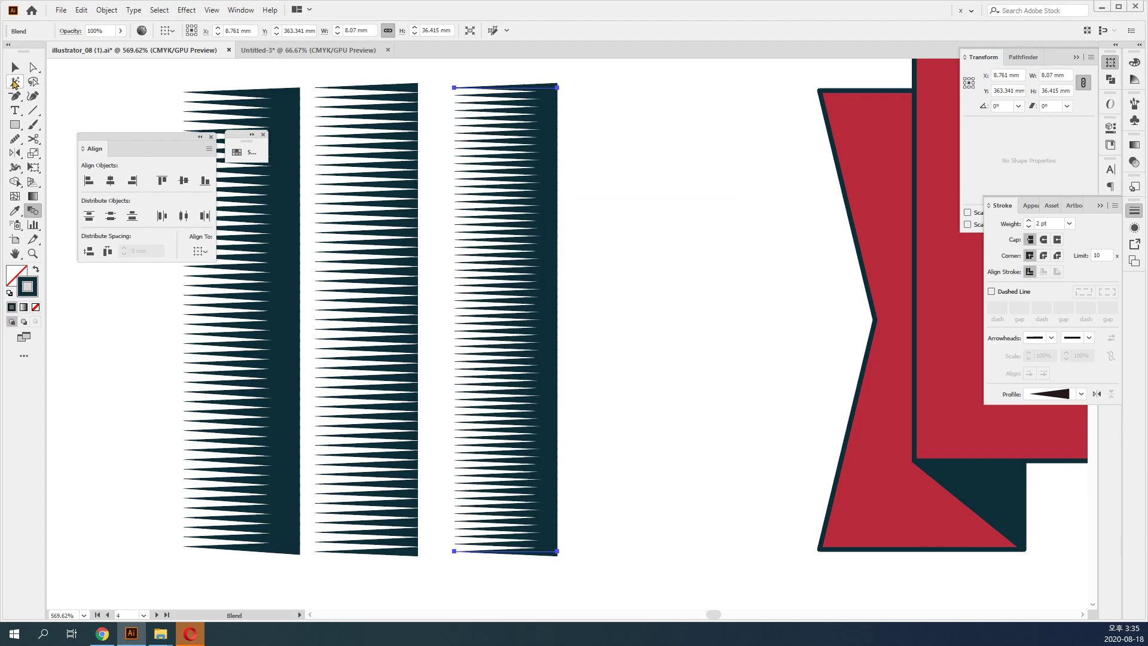
Place a copy of the blended spike column over the left edge of the ribbon's notched tail.
click(14, 72)
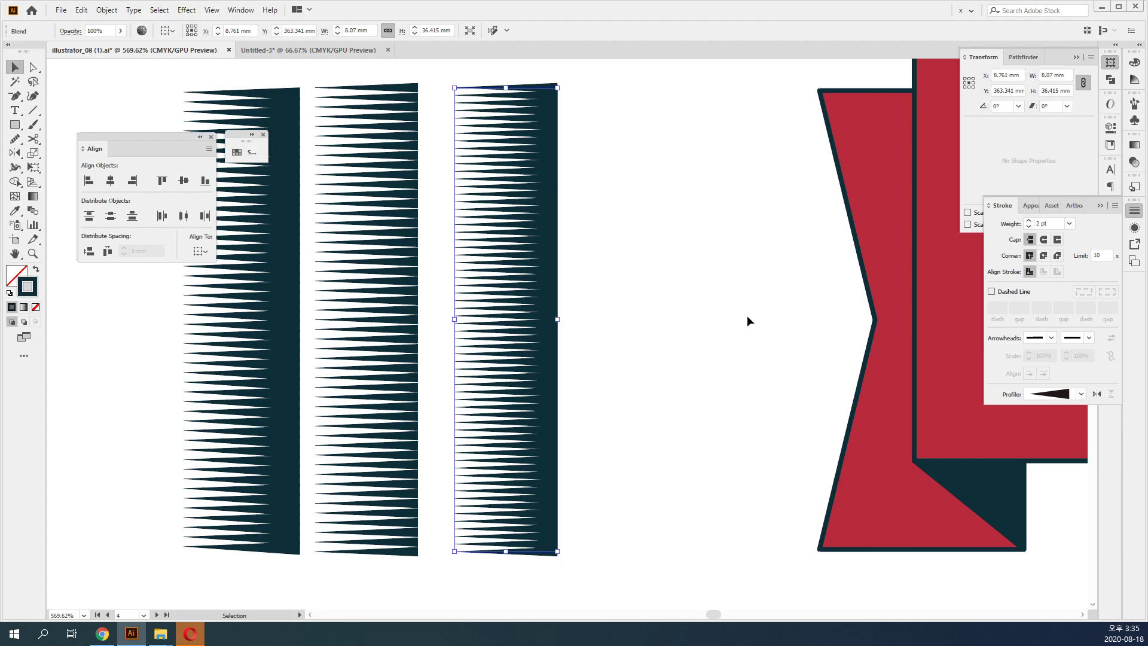
drag(745, 341, 519, 363)
drag(313, 329, 593, 369)
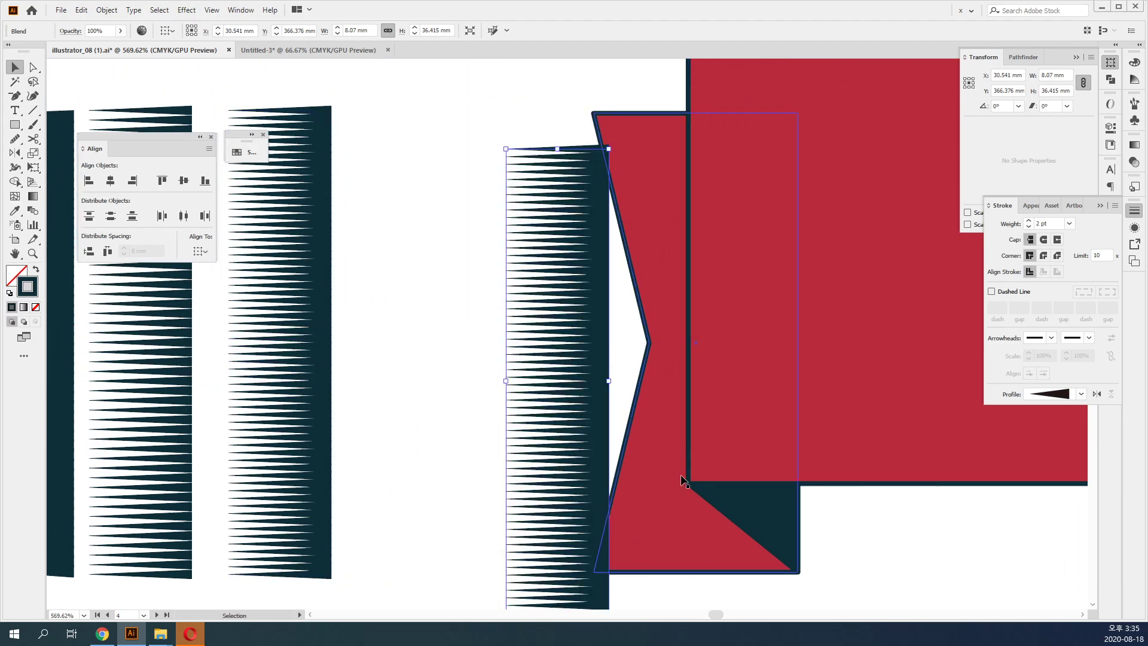
Align the spike column to the right and top edges of the ribbon's left notched tail.
shift+click(665, 493)
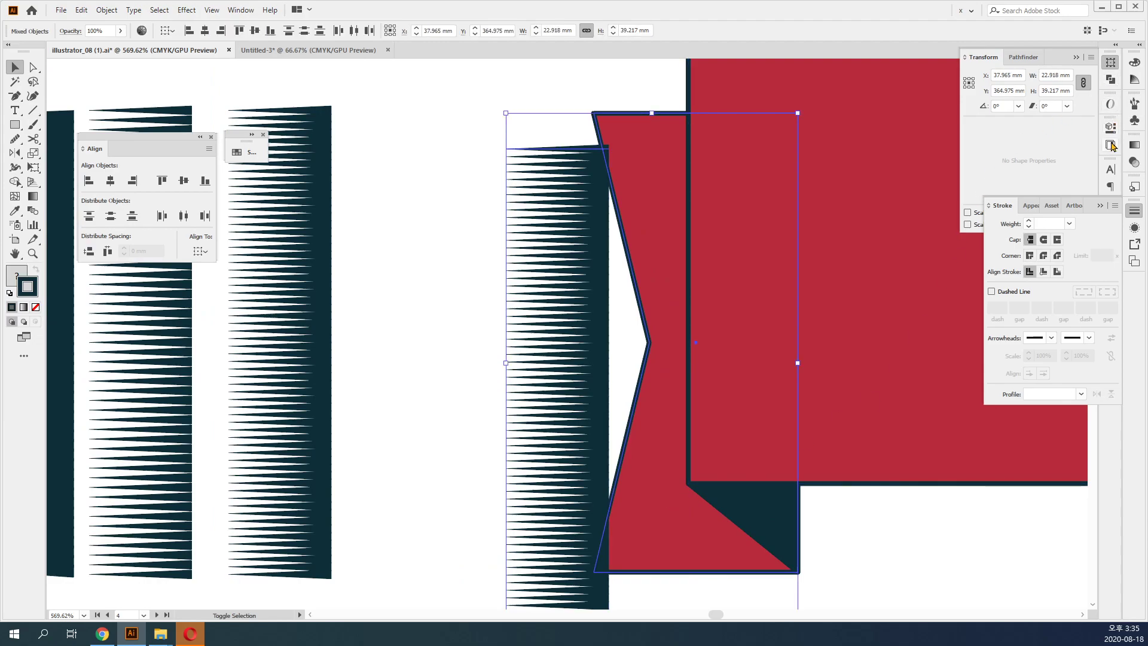
click(1135, 214)
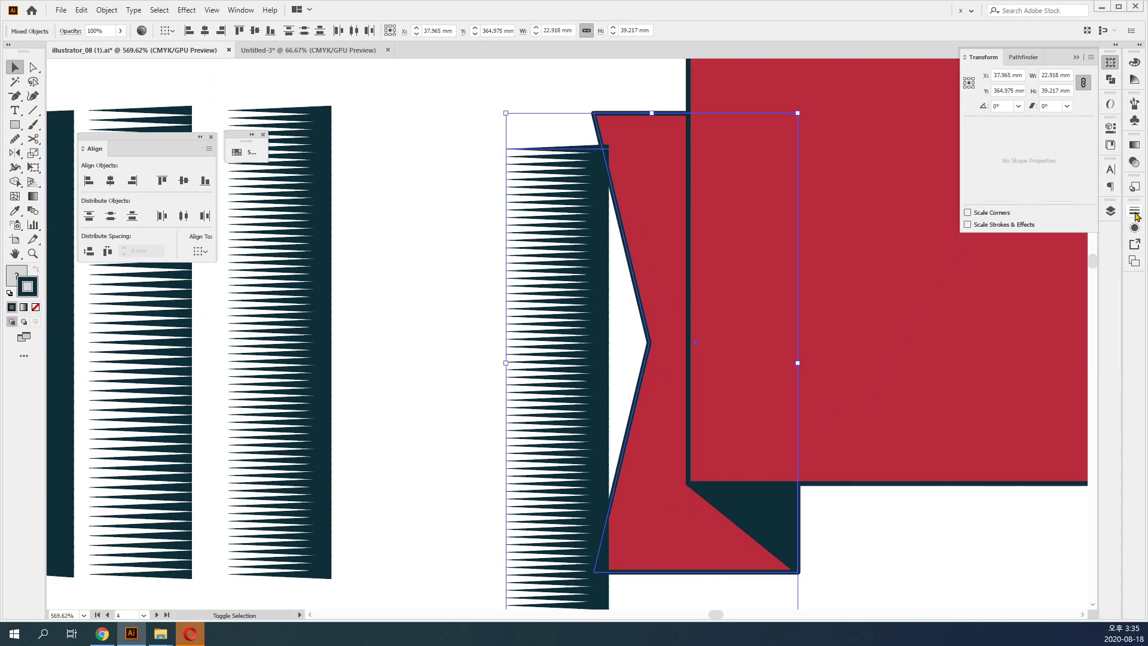
click(1111, 63)
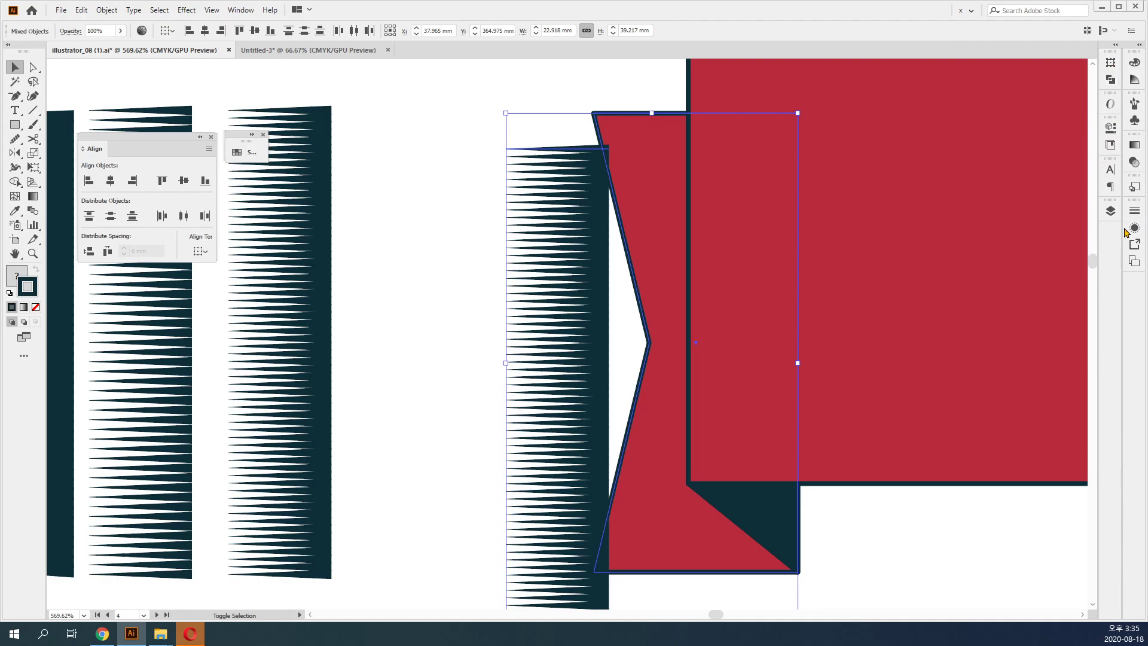
drag(129, 141, 368, 113)
click(372, 152)
click(400, 154)
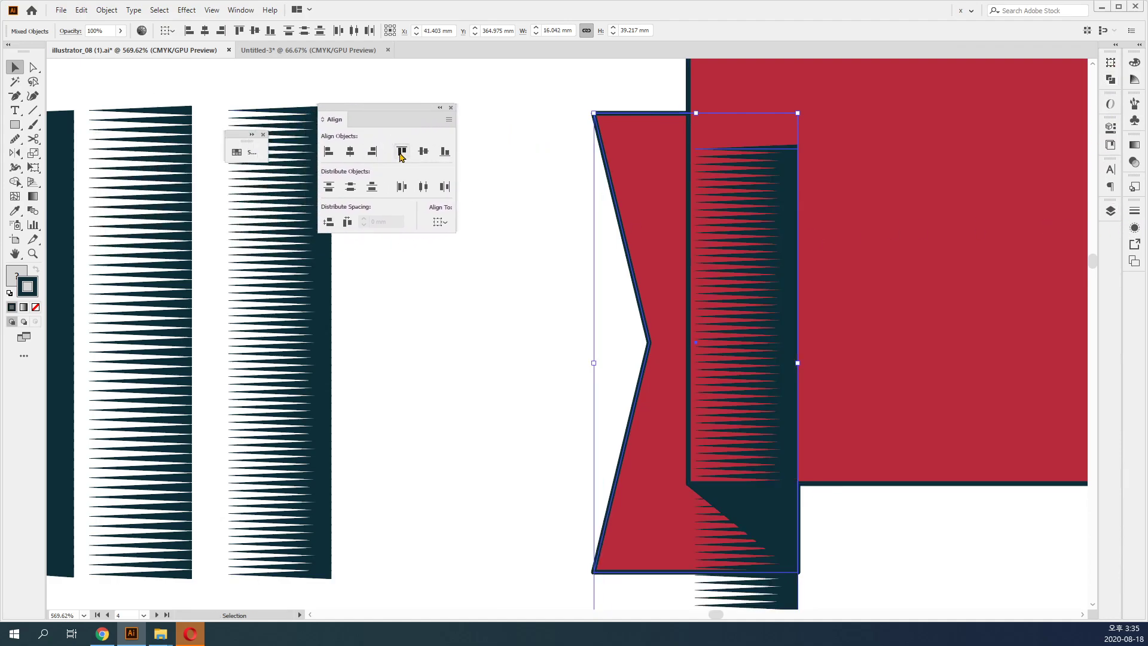
click(416, 309)
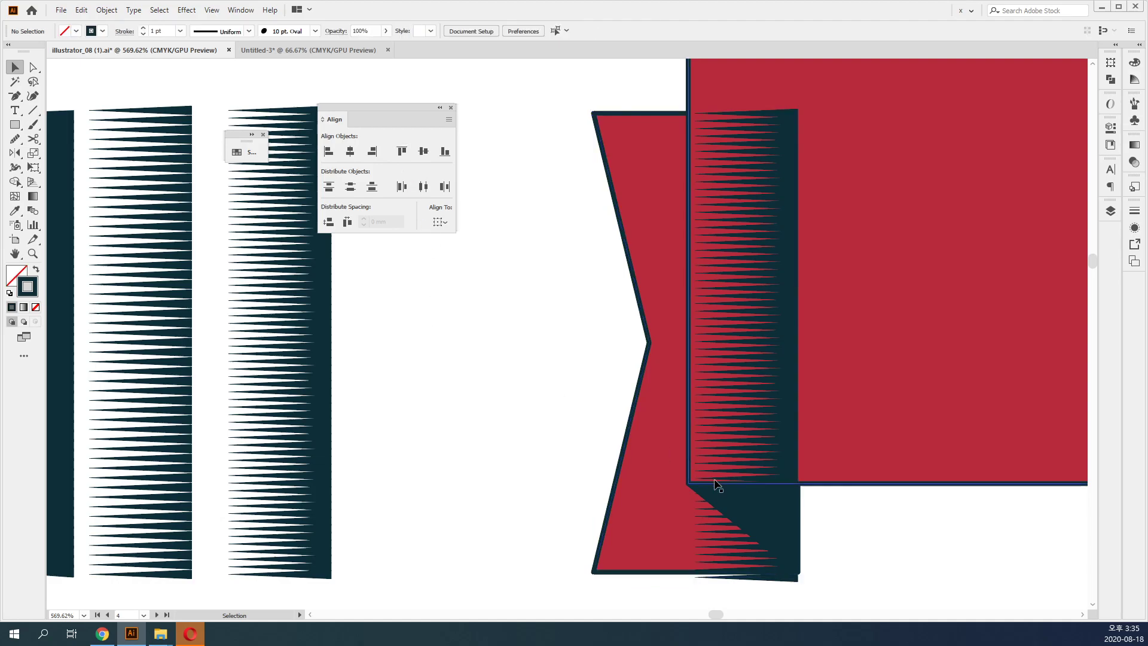
Send the spike column and the left tail together behind the banner's front panel, keeping the spikes above the tail.
click(726, 553)
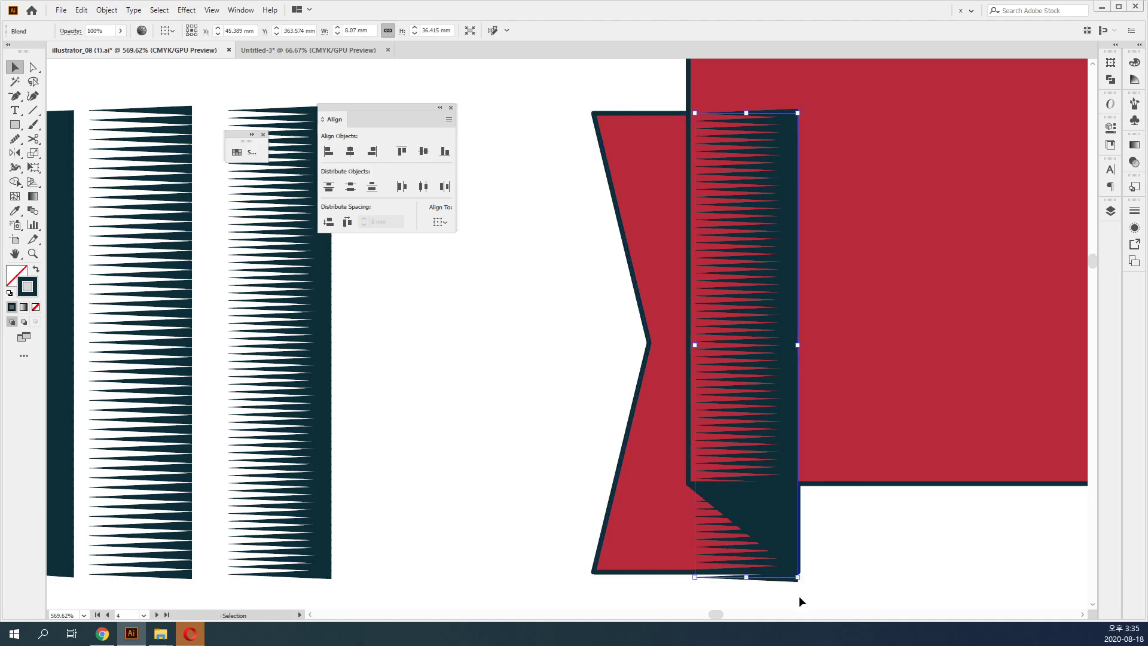
click(741, 598)
drag(681, 551, 688, 542)
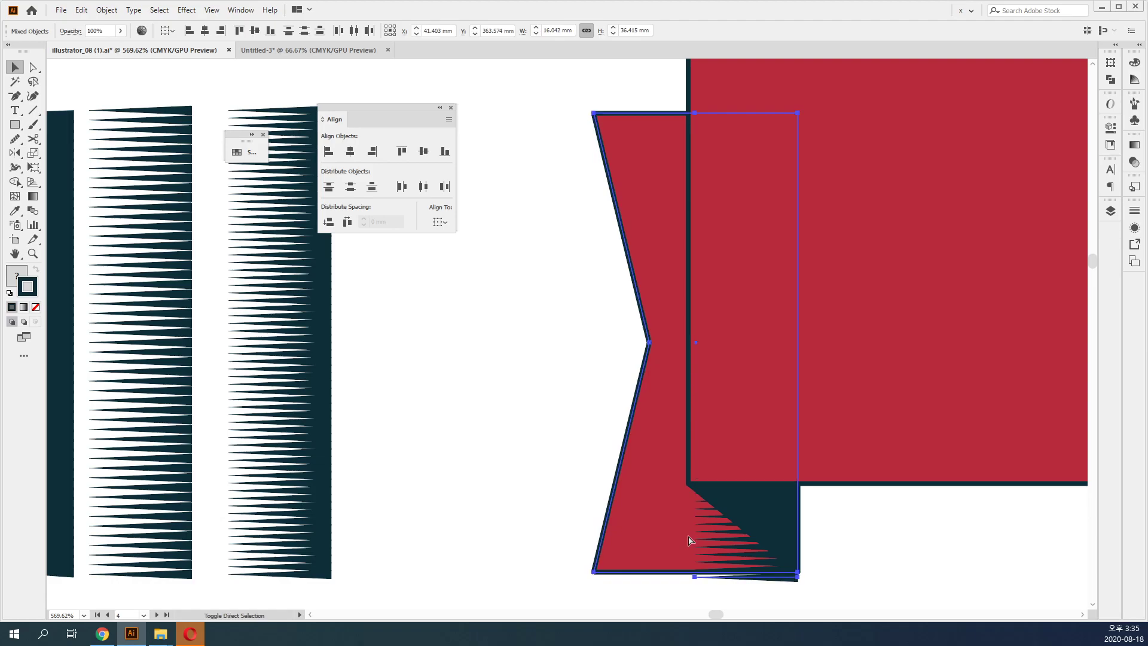
click(415, 379)
Stretch the spike column toward the notch to about 11.2 mm wide and shorten it to about 35.7 mm to fit the tail.
click(704, 525)
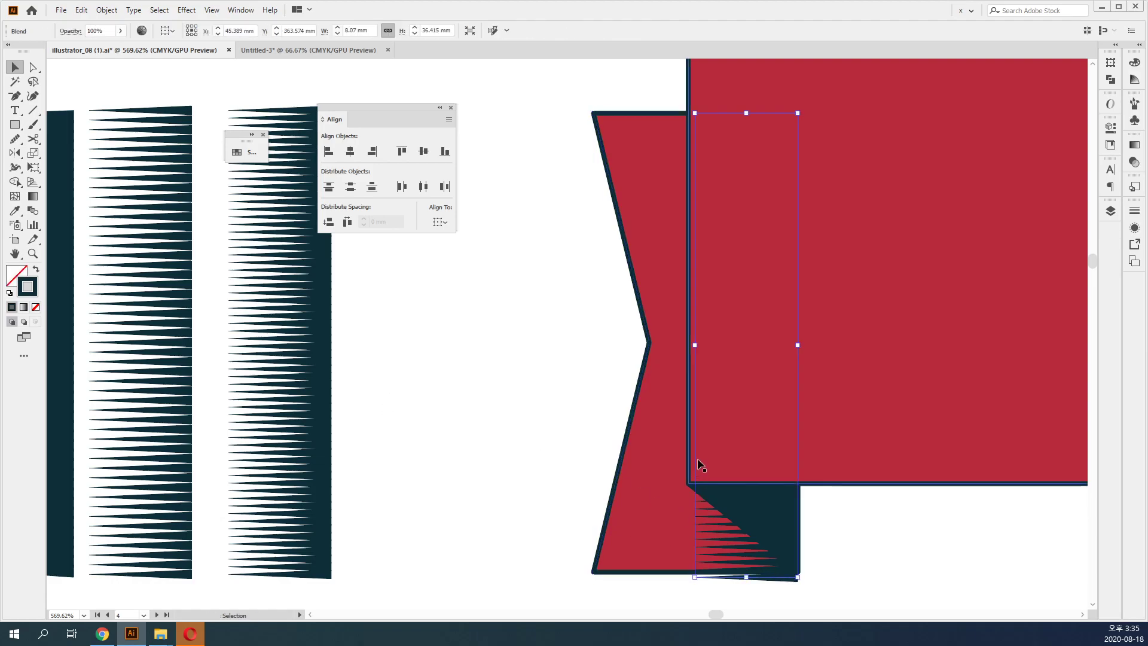
drag(695, 345, 666, 345)
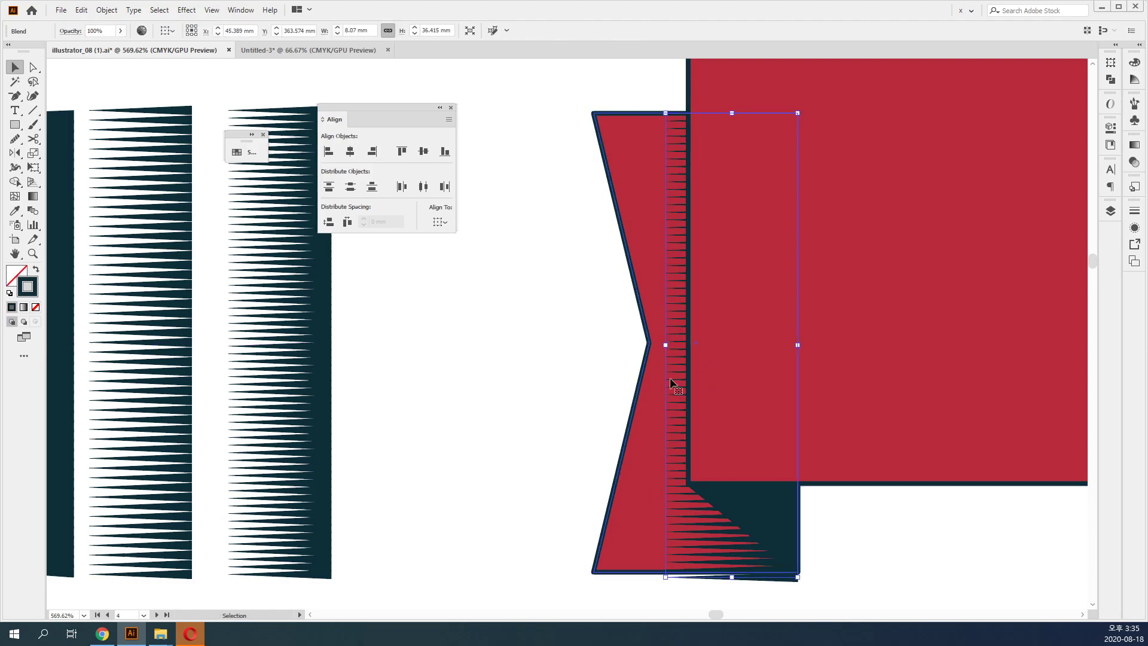
drag(734, 577, 736, 572)
click(812, 572)
click(705, 553)
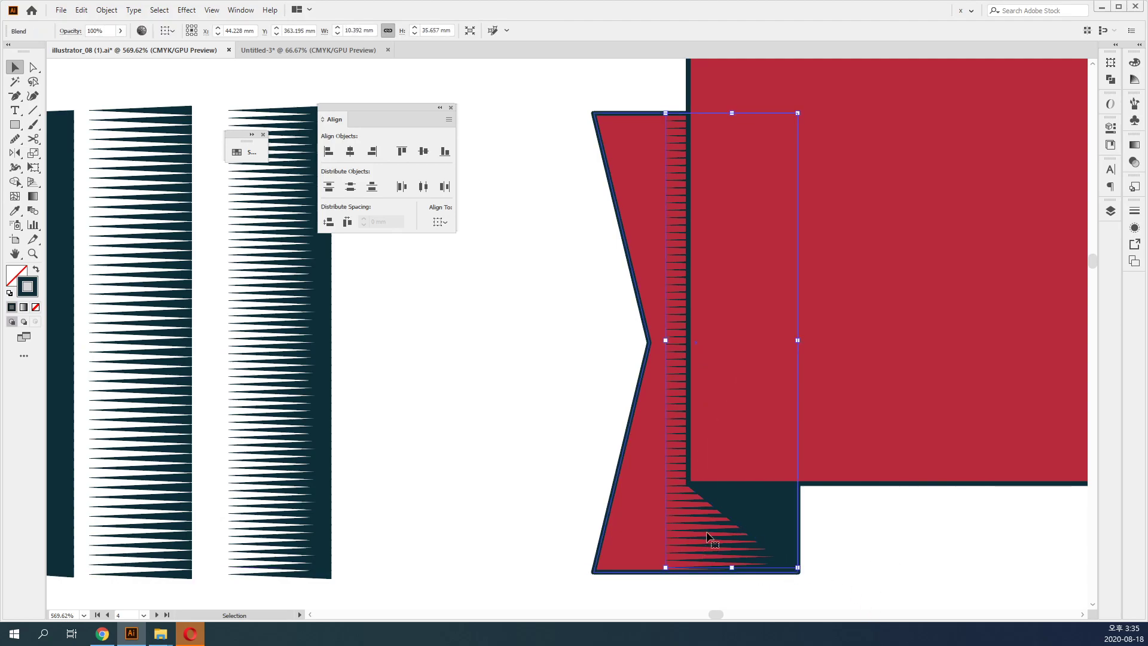
drag(665, 341, 651, 341)
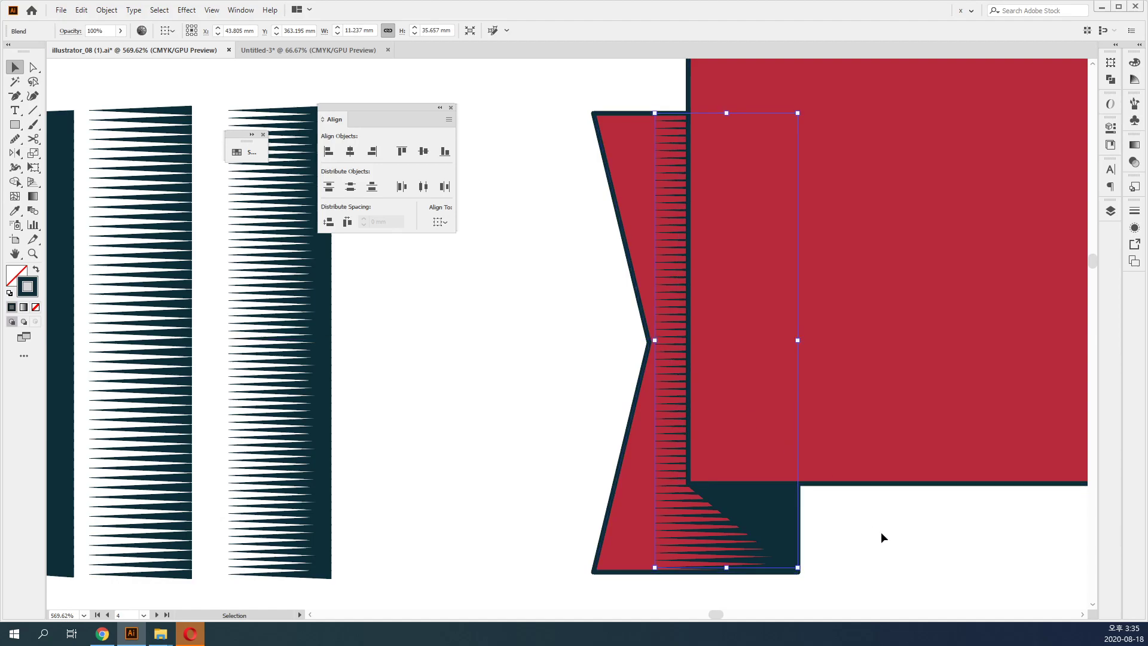
click(885, 536)
Reflect a copy of the spike column about the banner's centre onto the right tail and send that tail behind it.
drag(888, 538, 486, 482)
key(ctrl+minus)
key(ctrl+minus)
key(ctrl+minus)
key(ctrl+minus)
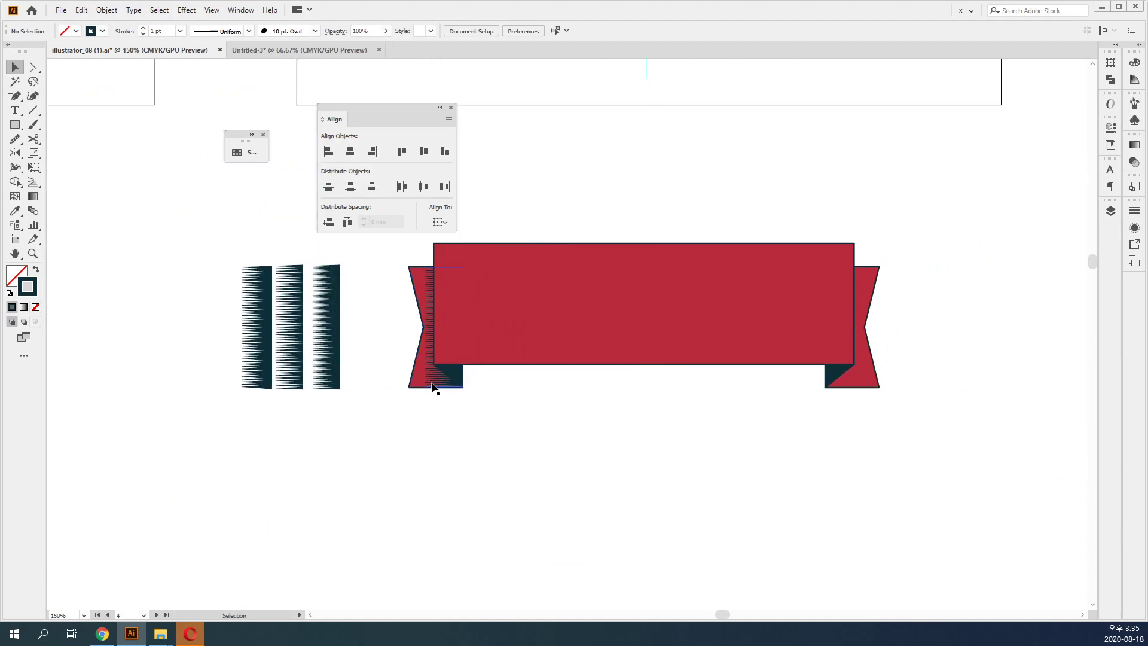
click(435, 386)
key(ctrl+y)
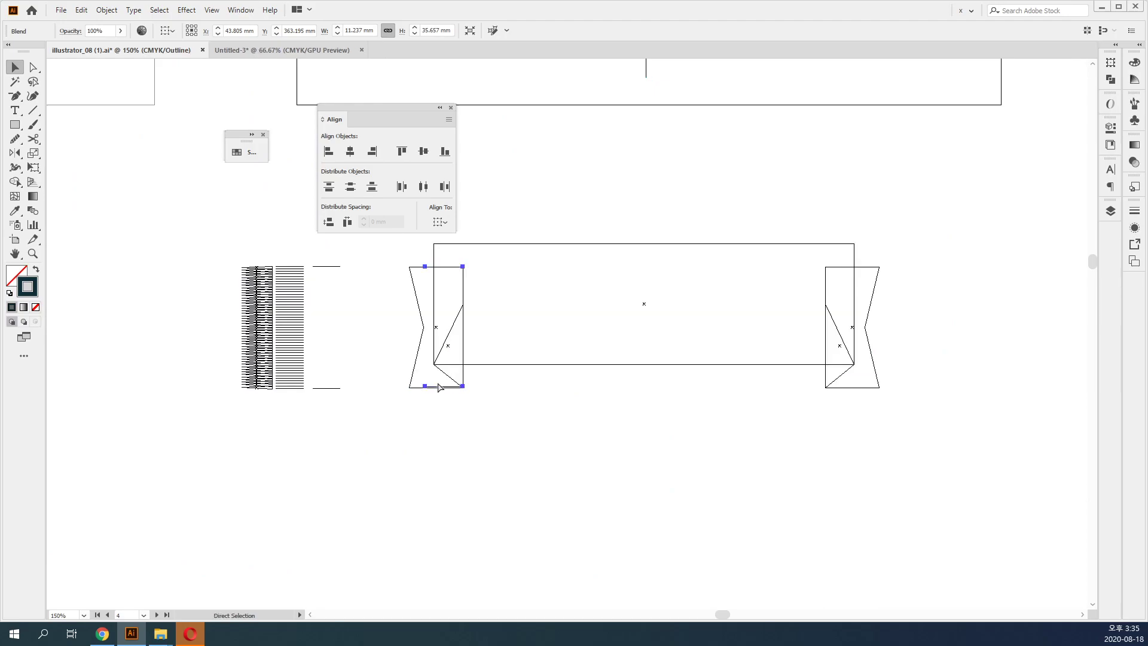
key(o)
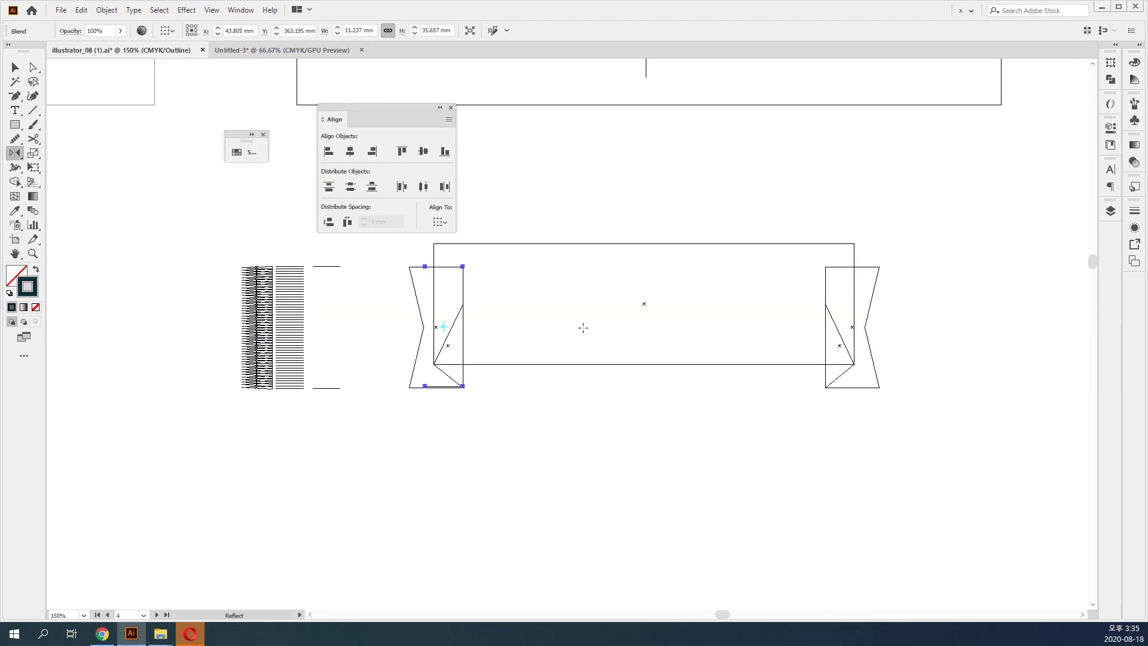
alt+click(644, 304)
click(747, 313)
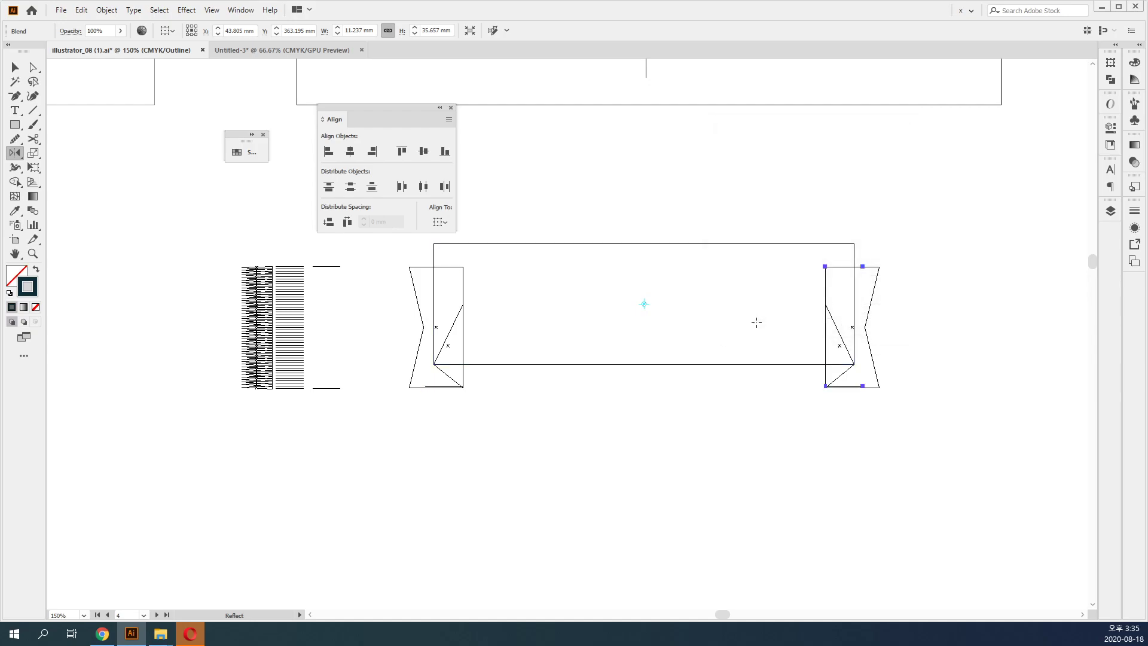
key(v)
key(ctrl+y)
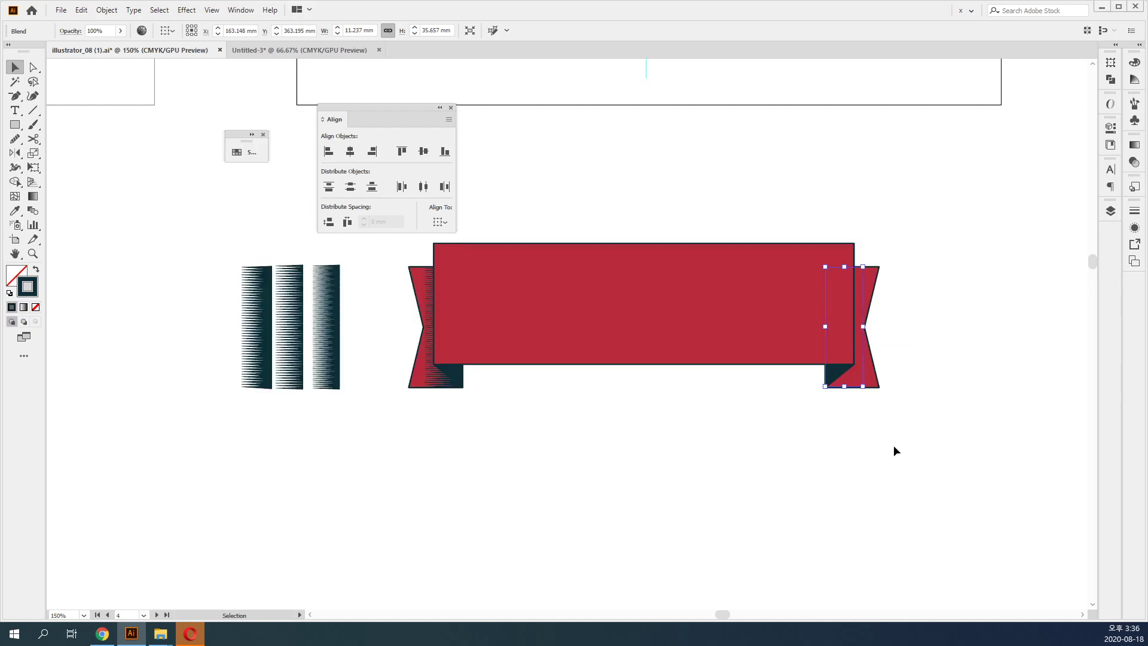
drag(863, 387, 879, 388)
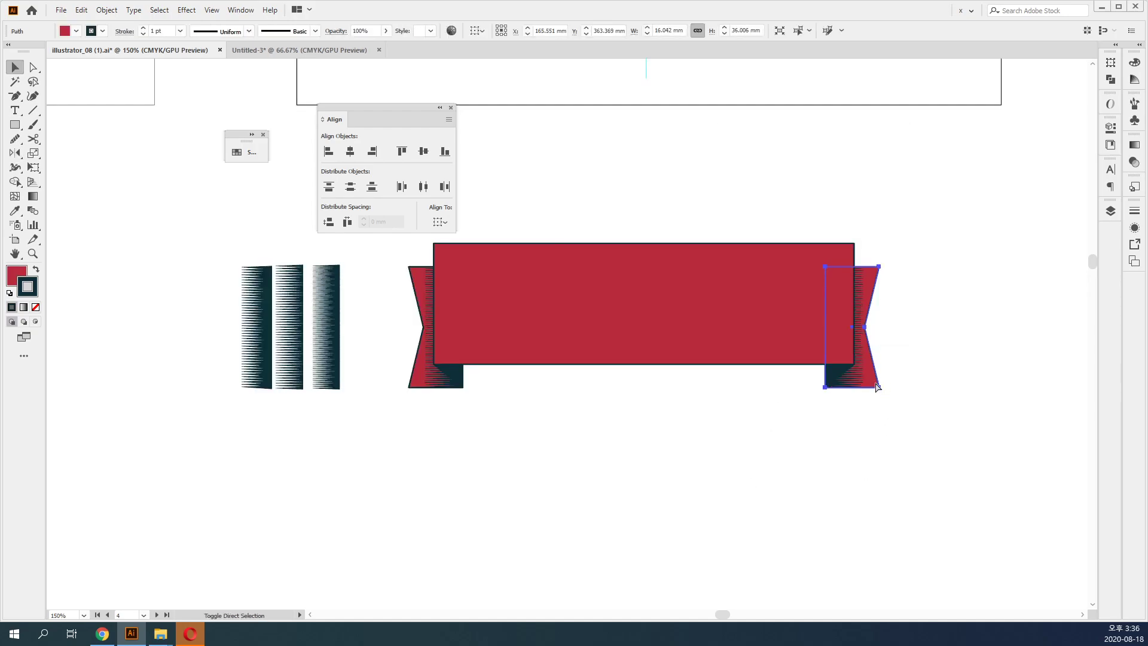
click(898, 448)
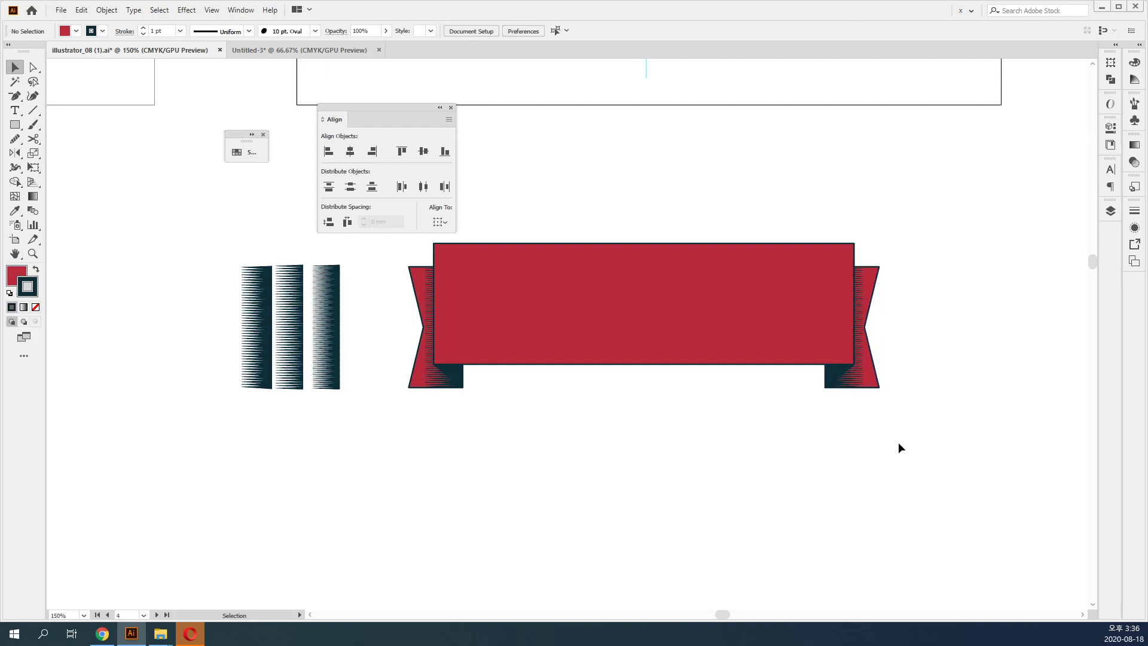
Expand the appearance of the whole ribbon banner, including both spike columns.
drag(884, 443, 412, 275)
click(107, 11)
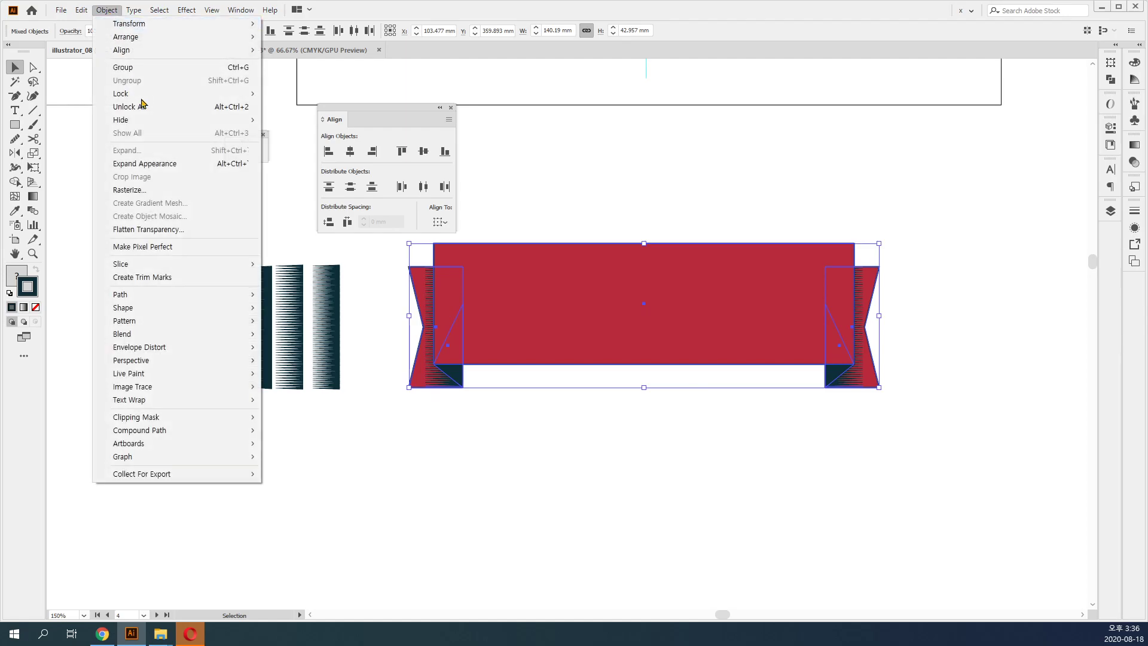
click(158, 164)
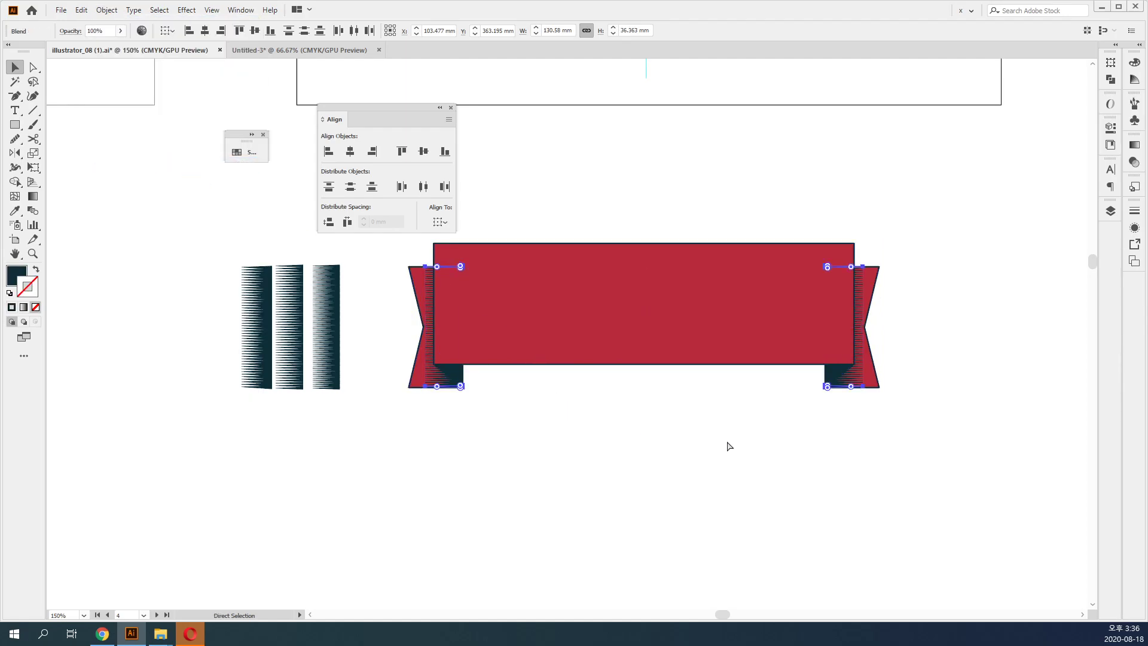
Select the spike blends on both tails in outline view and expand them into separate shapes.
key(ctrl+y)
click(551, 433)
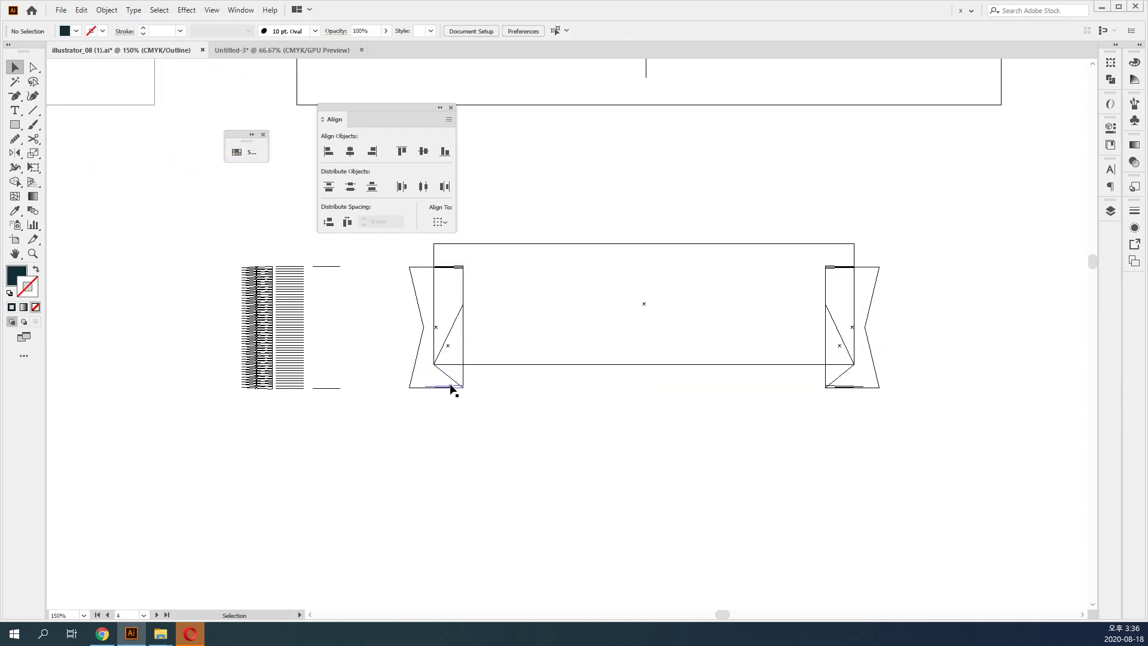
click(453, 387)
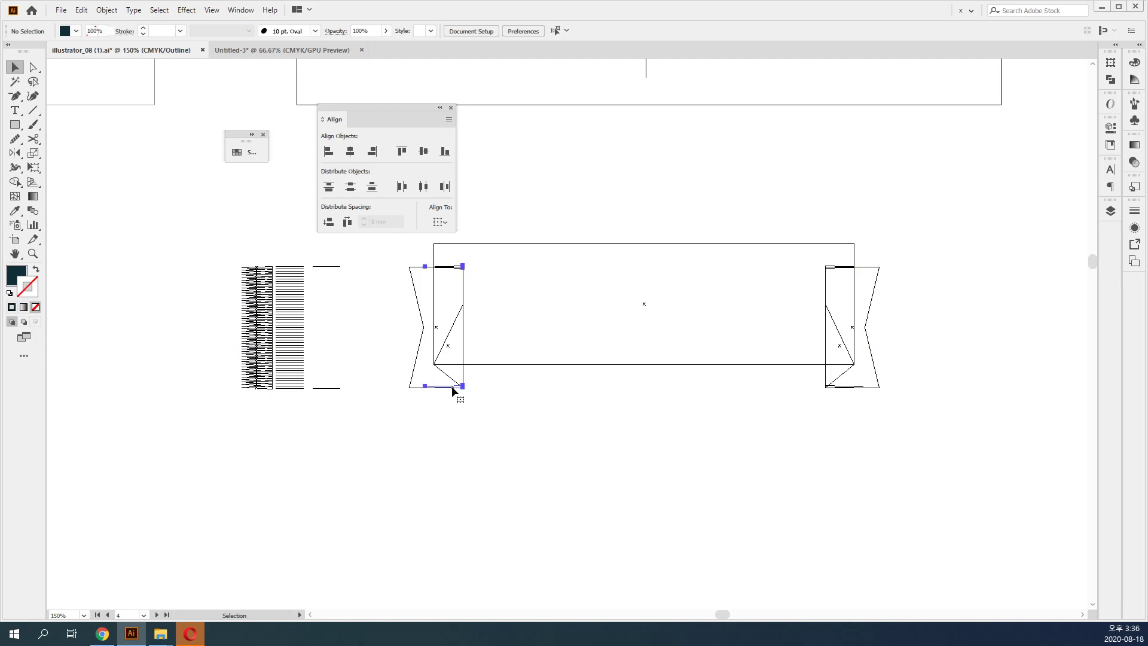
shift+click(843, 388)
click(106, 10)
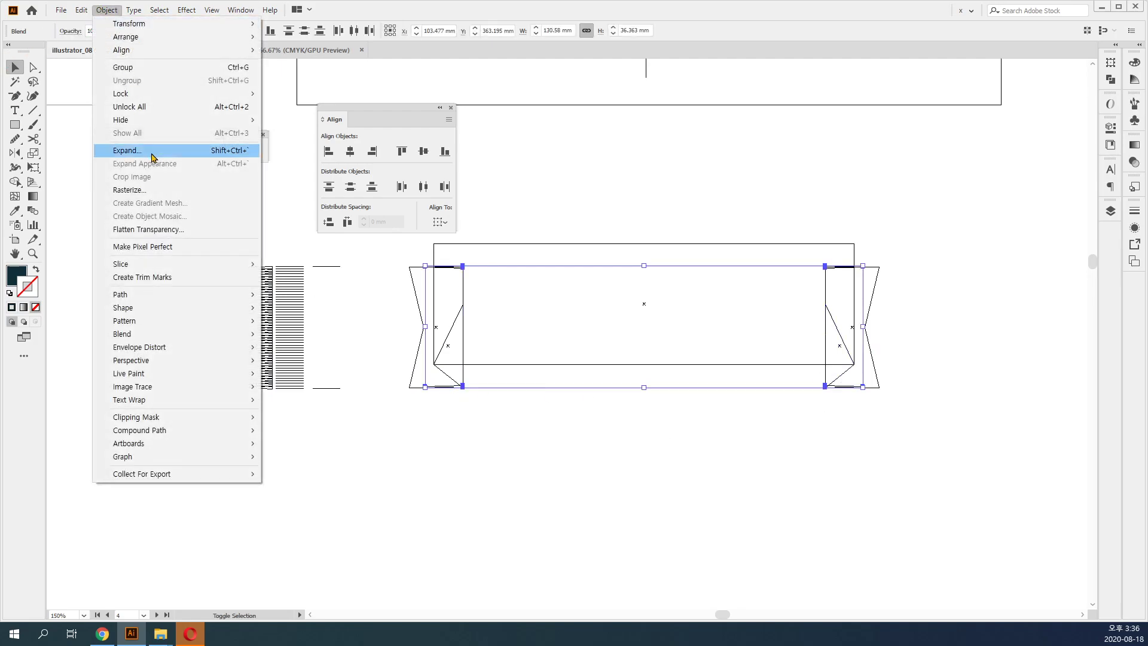
click(152, 154)
click(398, 364)
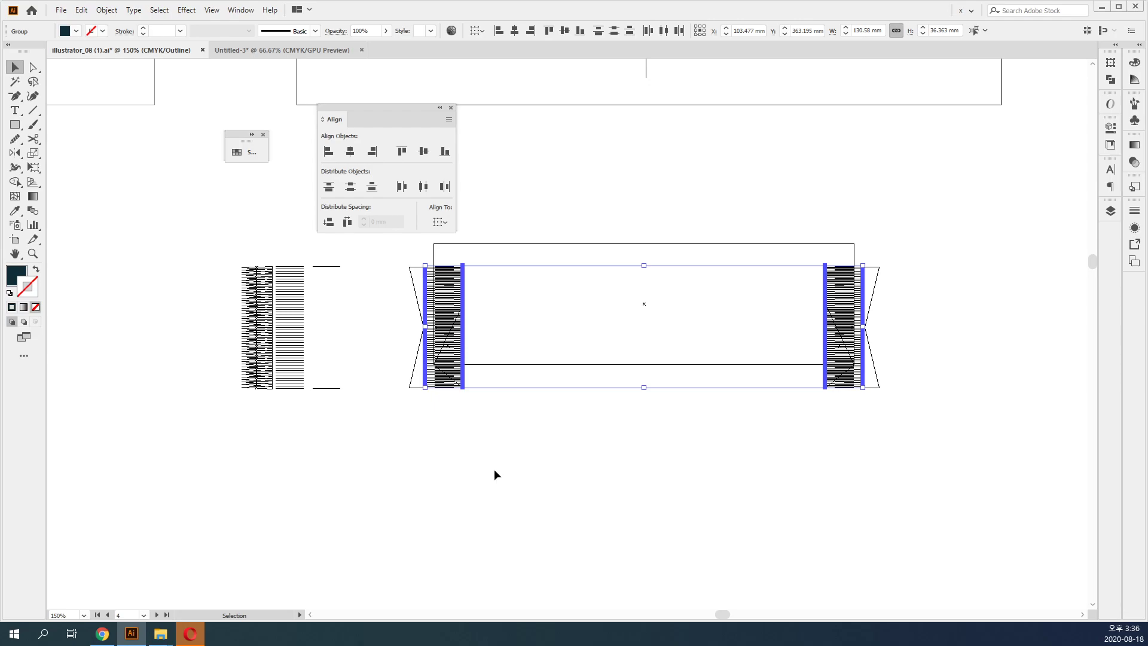
drag(396, 257, 566, 416)
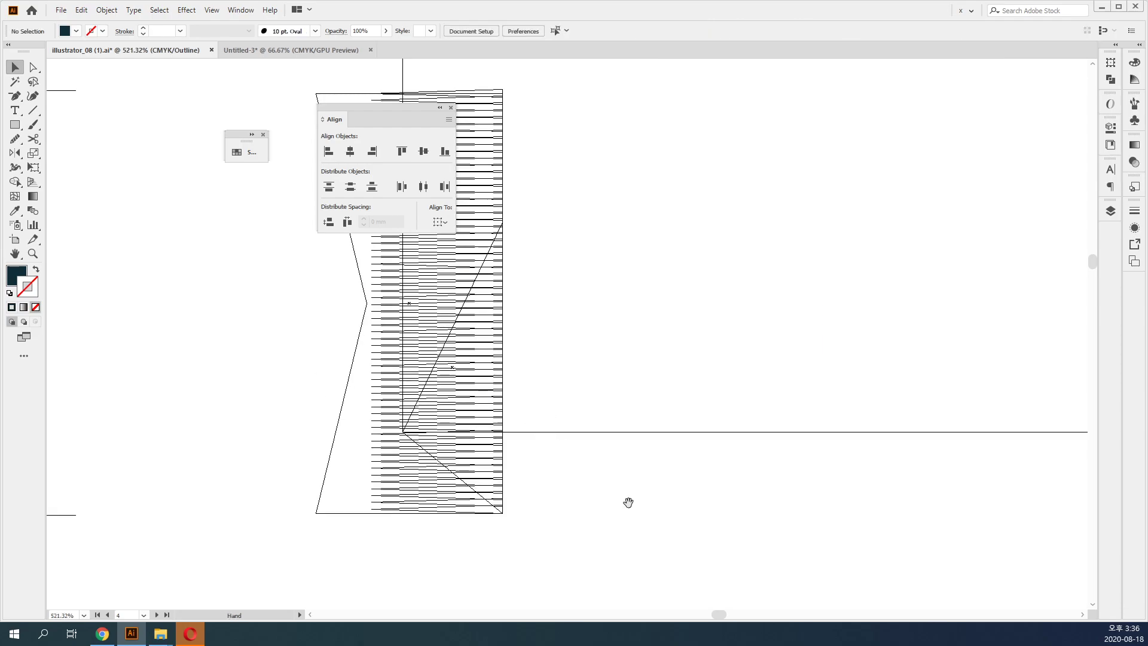
key(ctrl+y)
Move the finished ribbon banner onto the navy scalloped badge, centred on its guides.
key(ctrl+1)
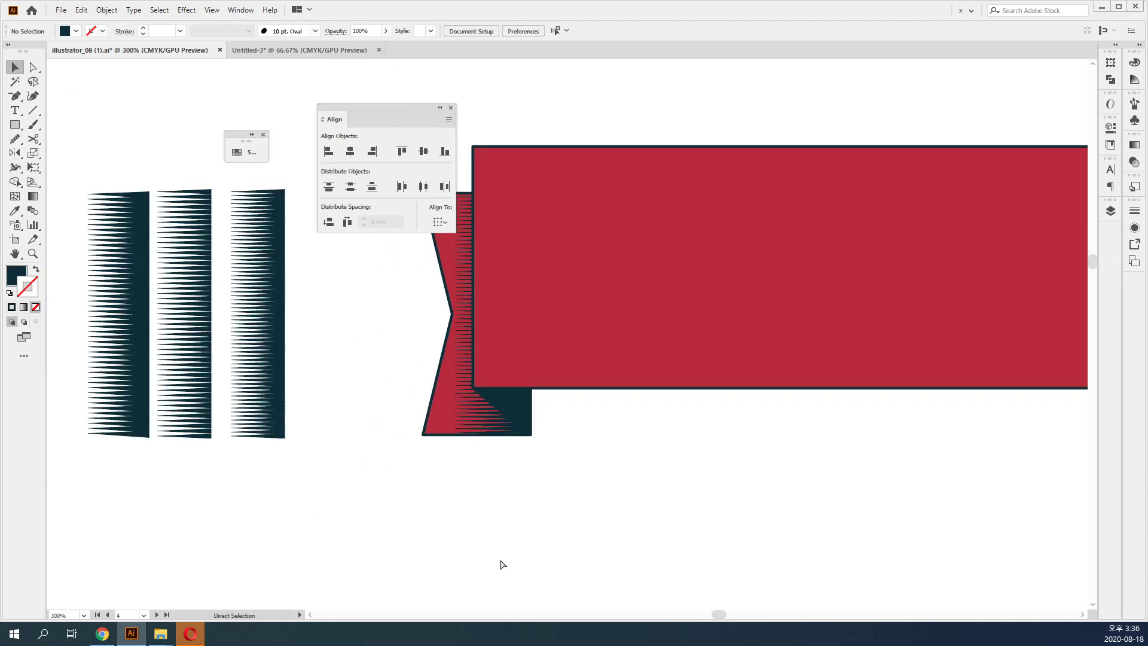
drag(891, 389, 525, 266)
drag(822, 261, 826, 465)
drag(730, 514, 740, 222)
click(797, 353)
drag(797, 345, 831, 505)
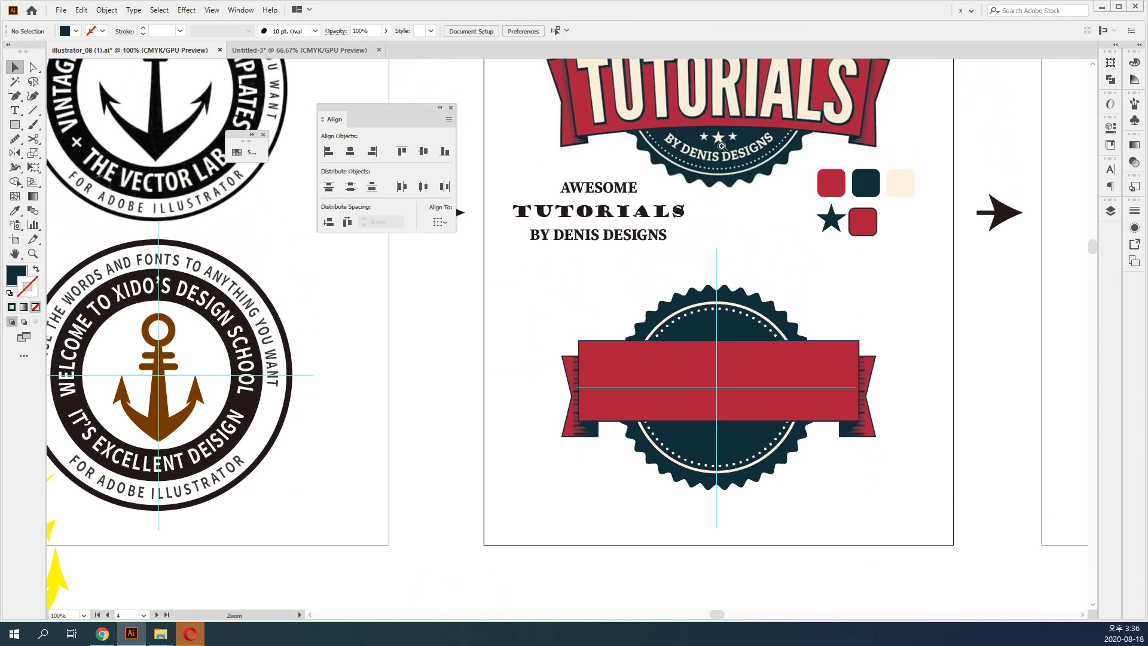
Draw a circle about 12.6 mm across and place it over the curved base of the reference lettering's U.
ctrl+click(722, 146)
drag(666, 328, 813, 193)
key(ctrl+minus)
drag(782, 157, 833, 183)
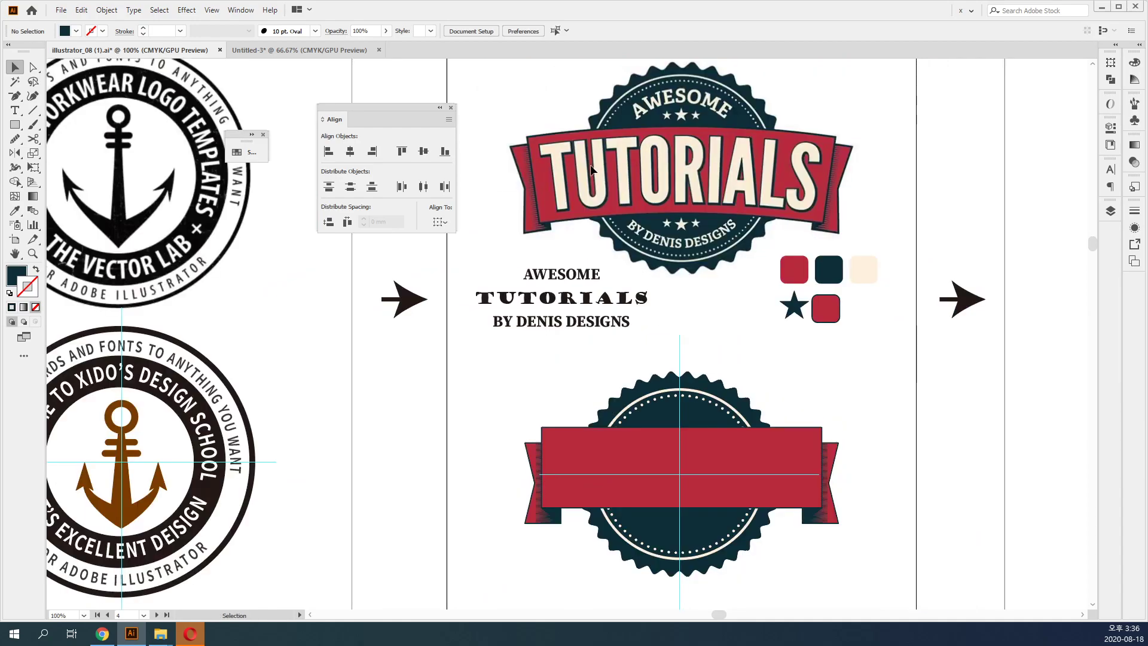
key(ctrl)
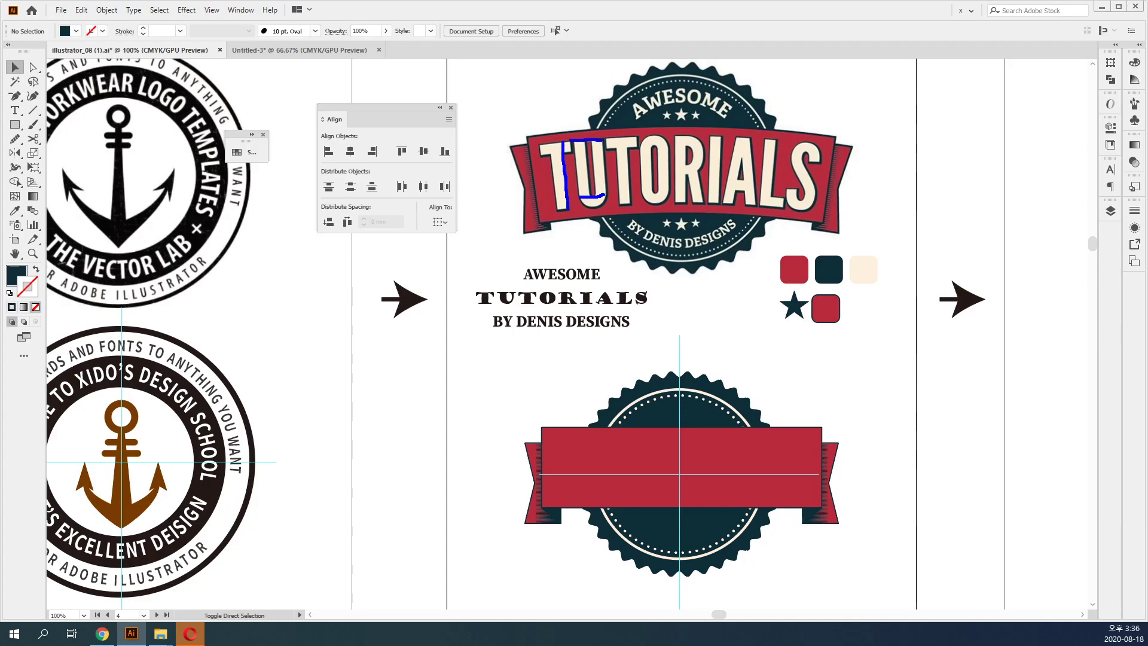
key(Escape)
mouse_move(601, 139)
mouse_down()
mouse_move(799, 321)
mouse_move(753, 325)
mouse_up()
drag(15, 124, 67, 154)
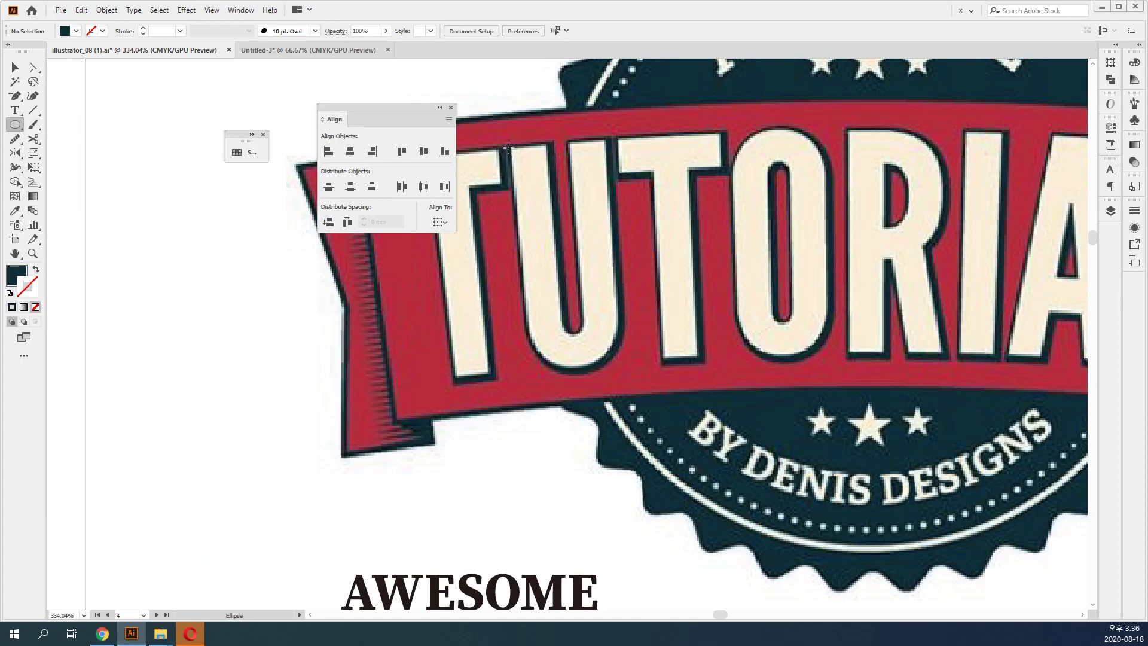
drag(529, 160, 608, 246)
key(v)
drag(508, 200, 601, 312)
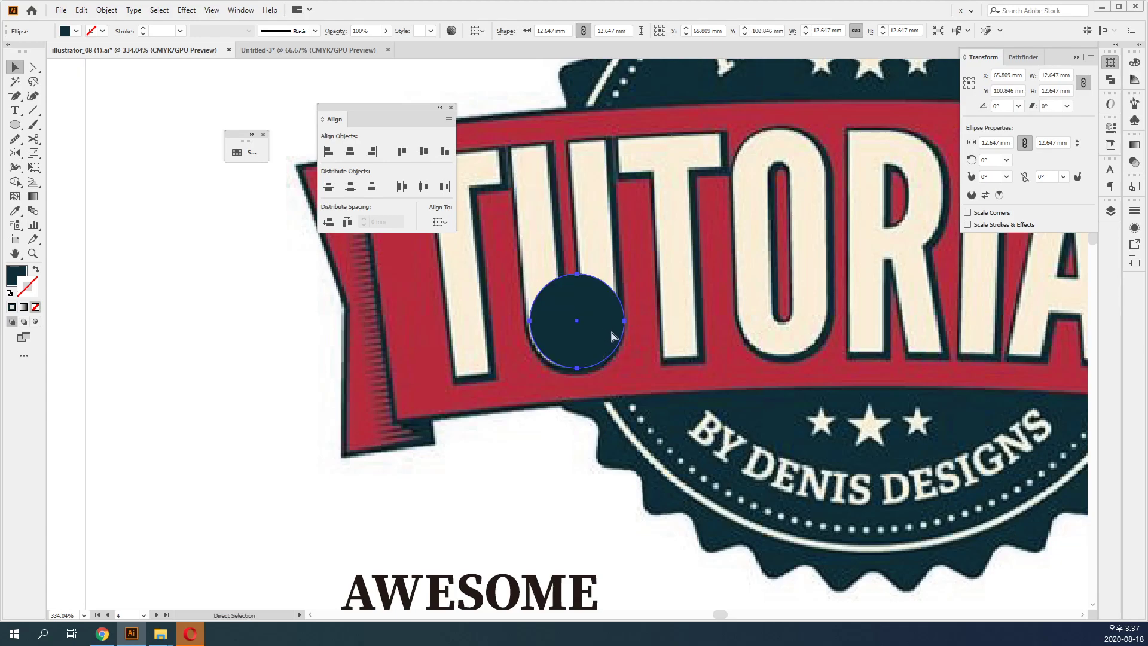
Make the circle an unfilled outline and set its stroke colour to yellow with C 0, M 0, Y 67, K 0.
key(ctrl+y)
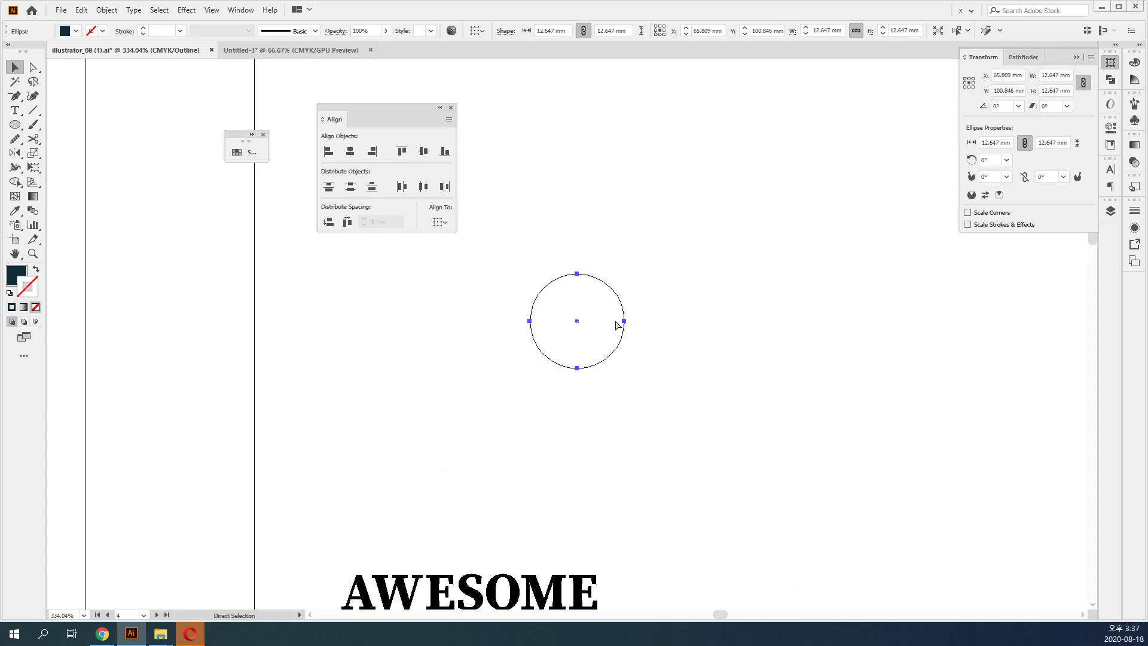
key(ctrl+y)
key(shift+x)
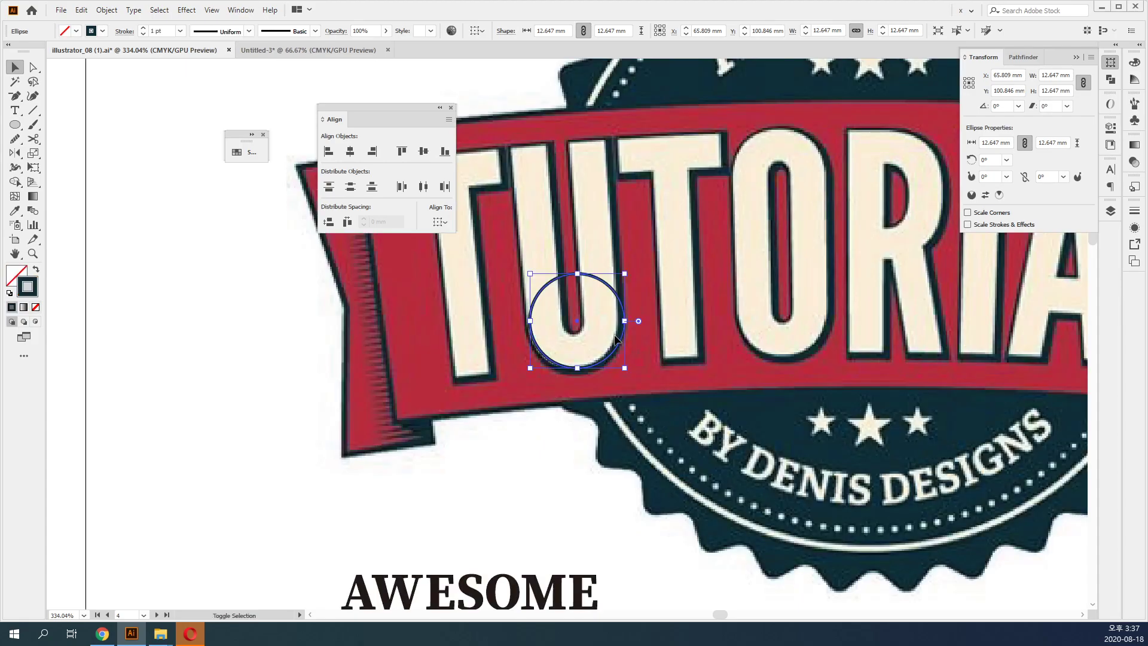
click(1139, 68)
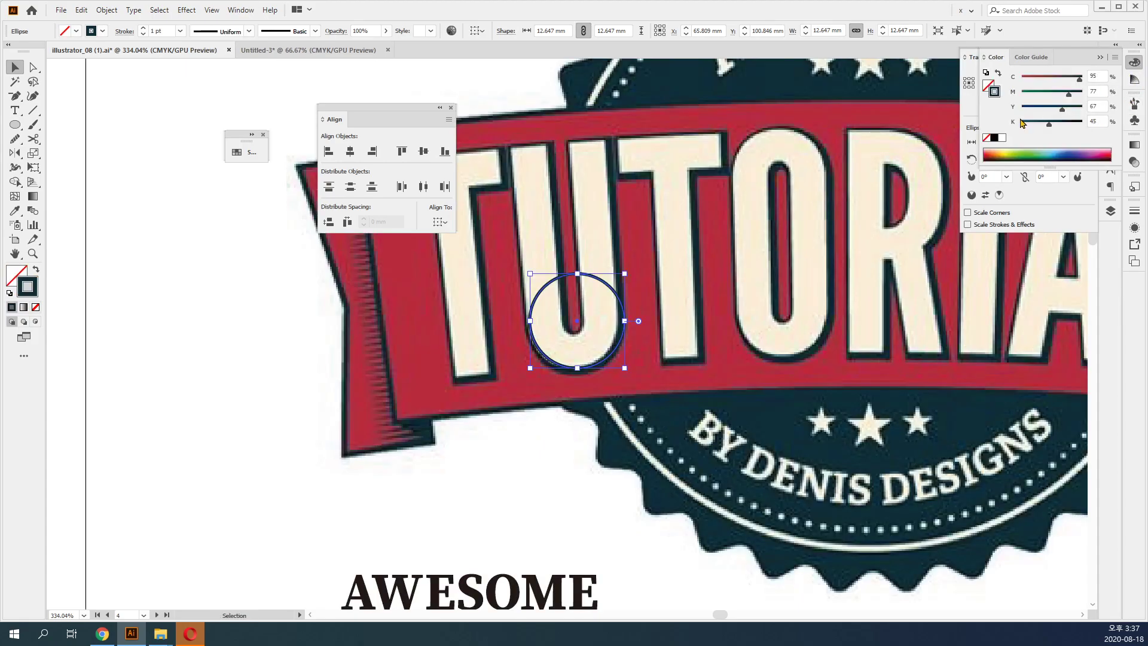
mouse_move(1044, 77)
mouse_down()
mouse_move(1014, 87)
mouse_move(1015, 125)
mouse_up()
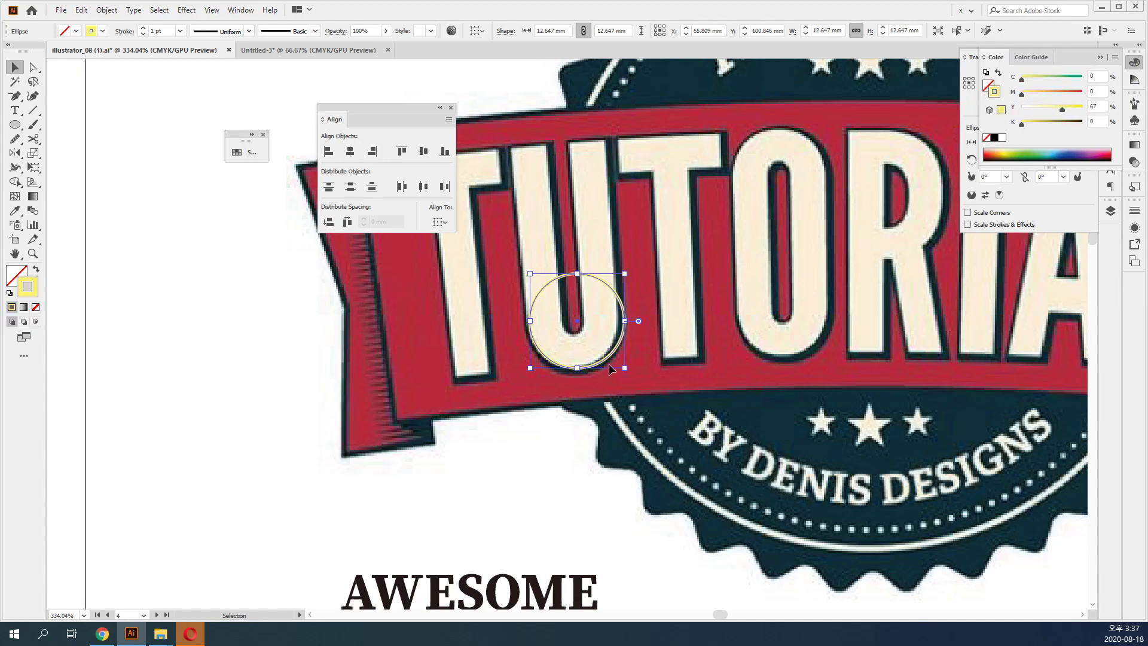
Copy the yellow circle to the upper part of the reference U, and delete both circles.
drag(608, 363, 591, 222)
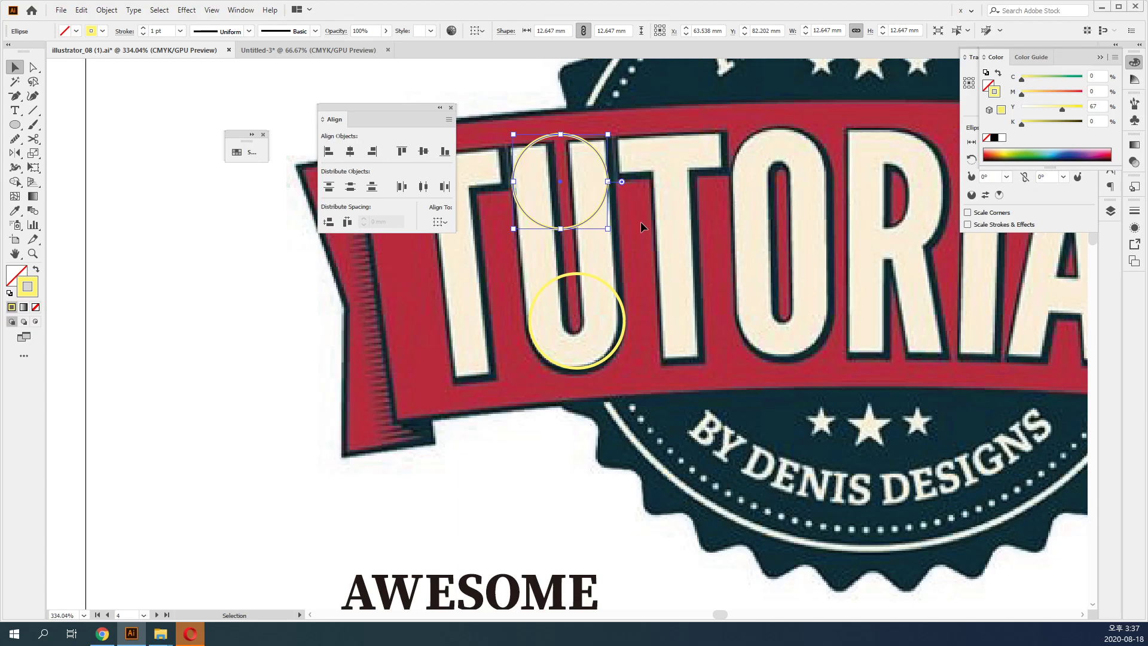
shift+click(623, 297)
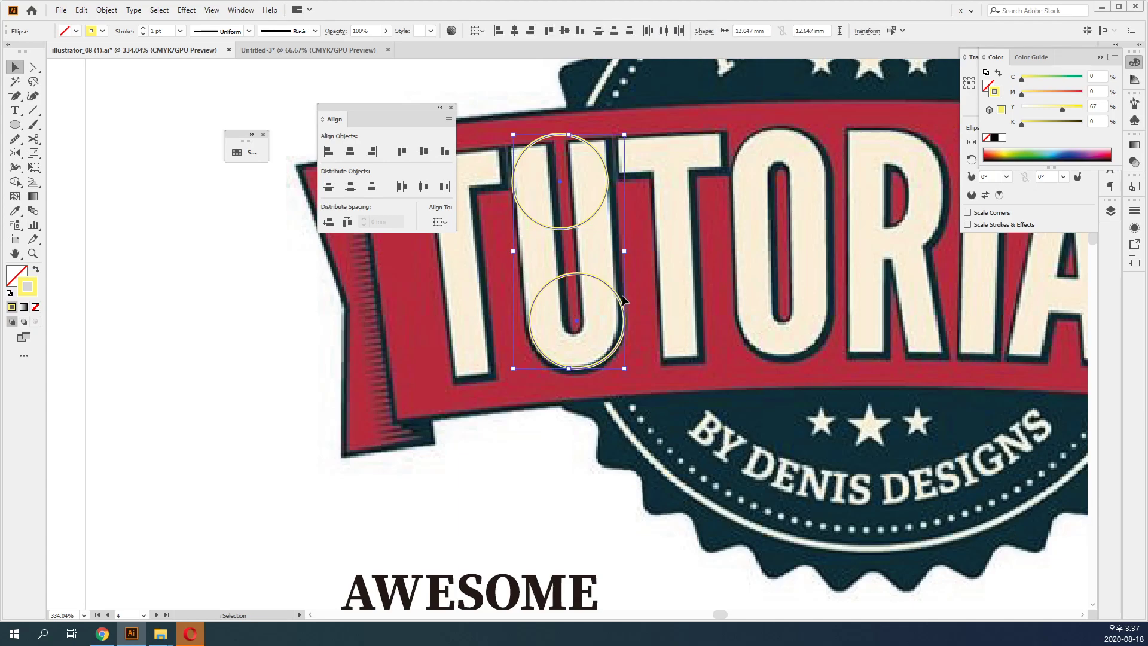
click(623, 298)
Place a copy of the Goudy Stout TUTORIALS text on the middle of the red ribbon banner.
scroll(623, 298, down, 5)
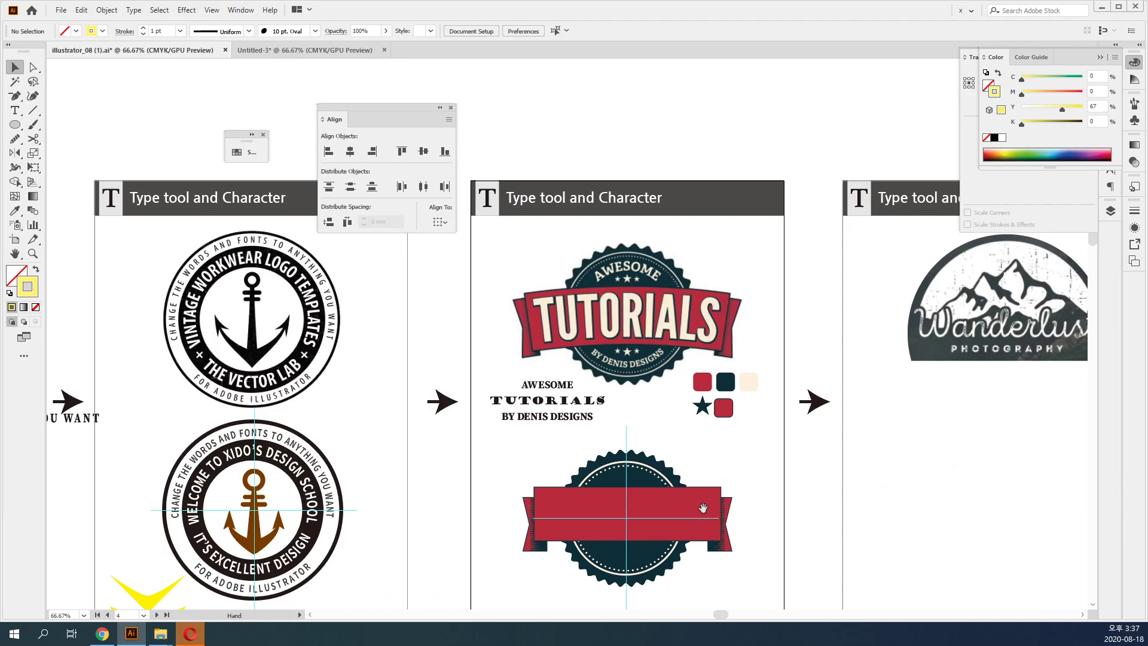
drag(703, 507, 671, 303)
scroll(587, 297, up, 1)
drag(587, 297, 661, 267)
drag(358, 119, 131, 265)
drag(445, 126, 589, 301)
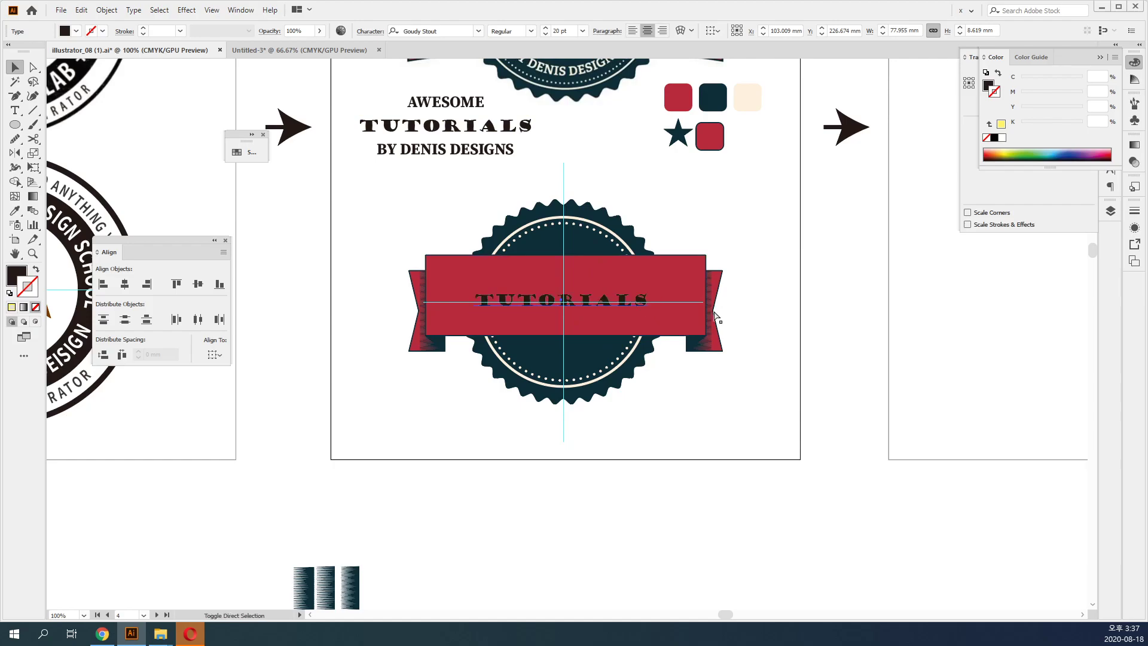
Fill the ribbon's TUTORIALS text with the cream colour sampled from the cream swatch square.
click(1135, 63)
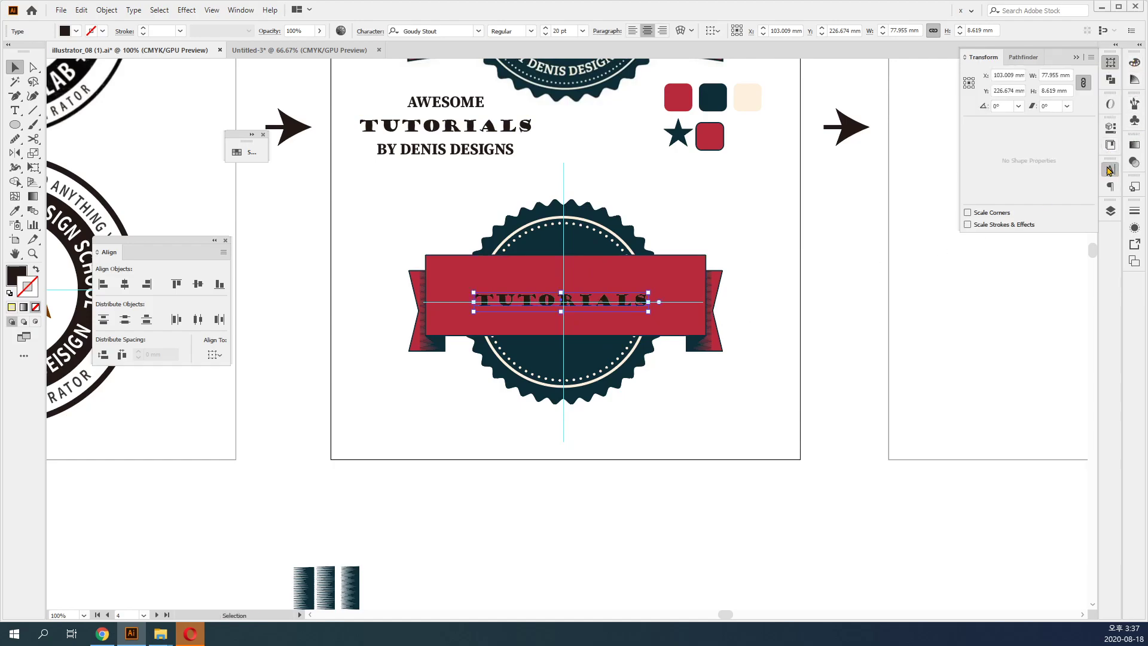
click(1109, 169)
click(1106, 189)
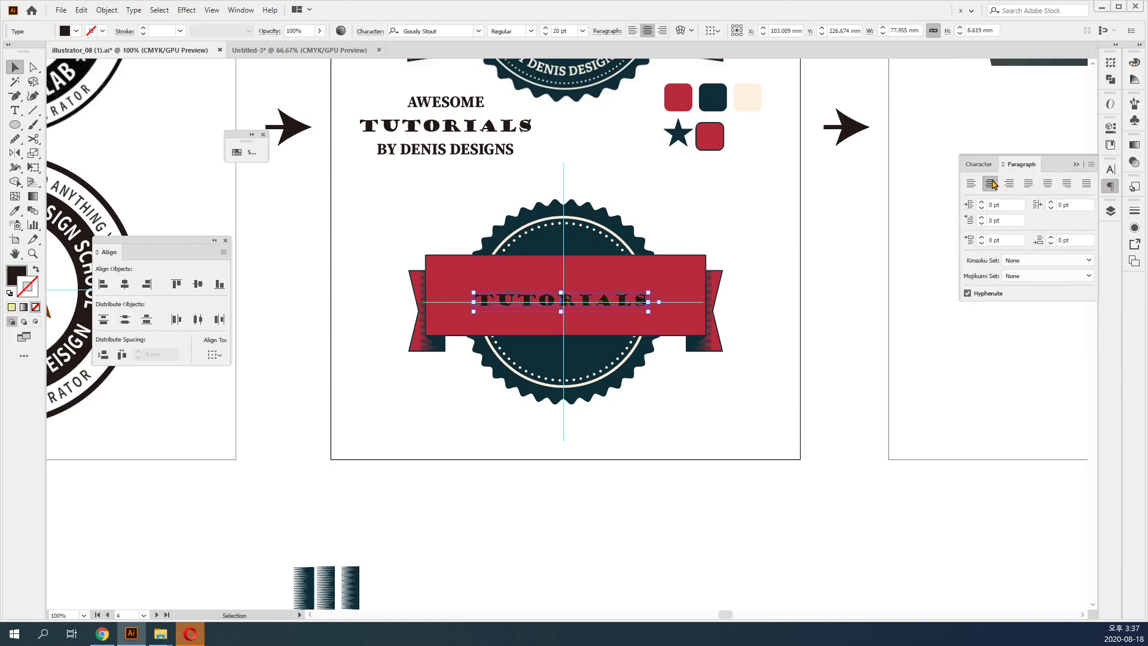
click(1110, 169)
key(i)
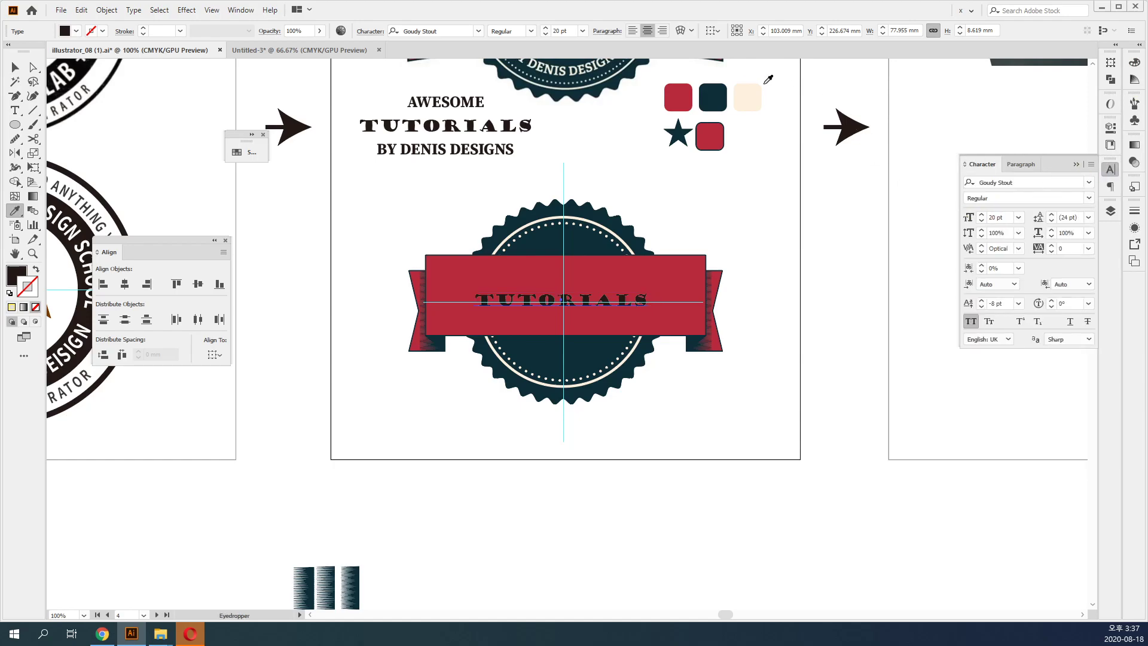
click(754, 93)
key(v)
Change the ribbon text's font to Swis721 Cn BT in the Bold style.
ctrl+click(577, 263)
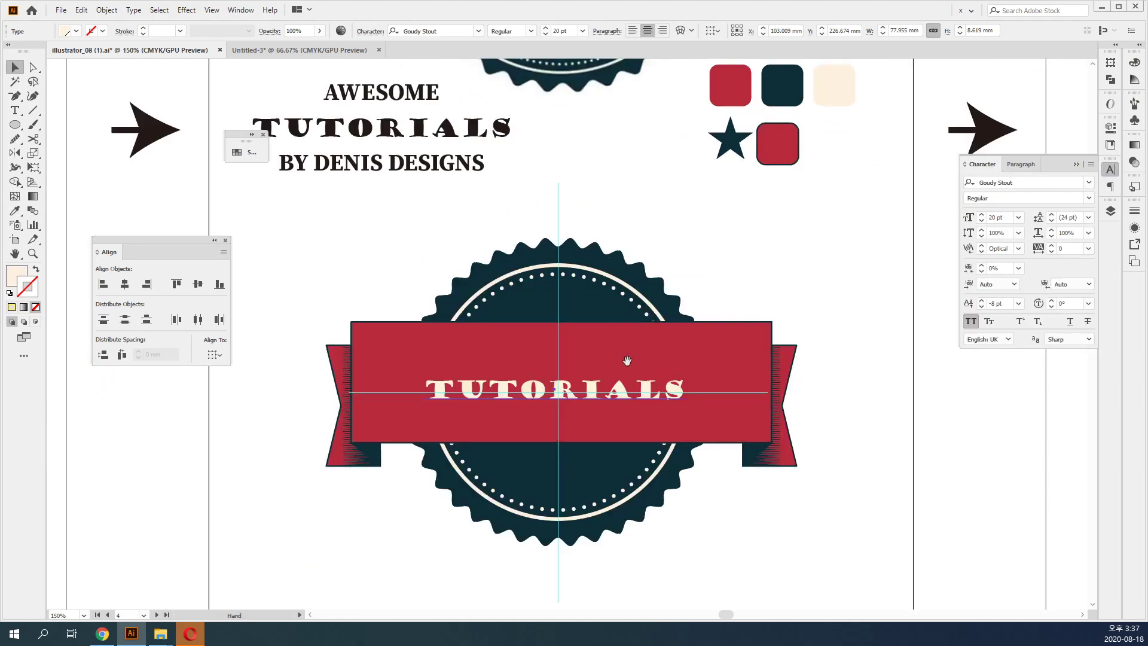
drag(625, 351, 685, 227)
click(1088, 184)
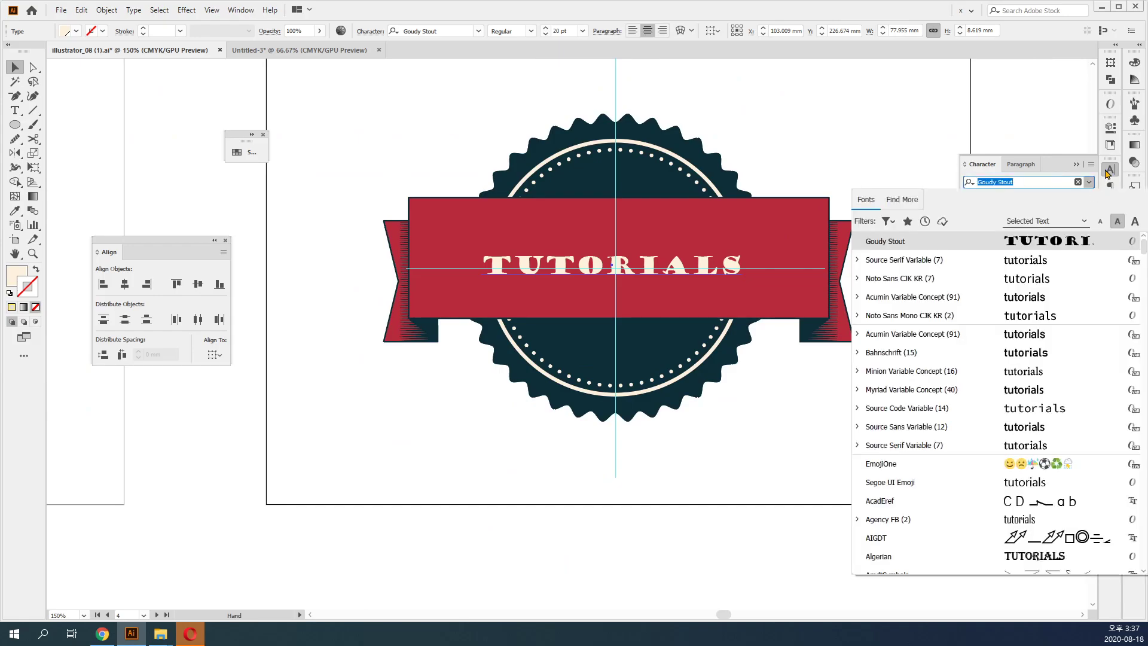
scroll(1012, 384, down, 20)
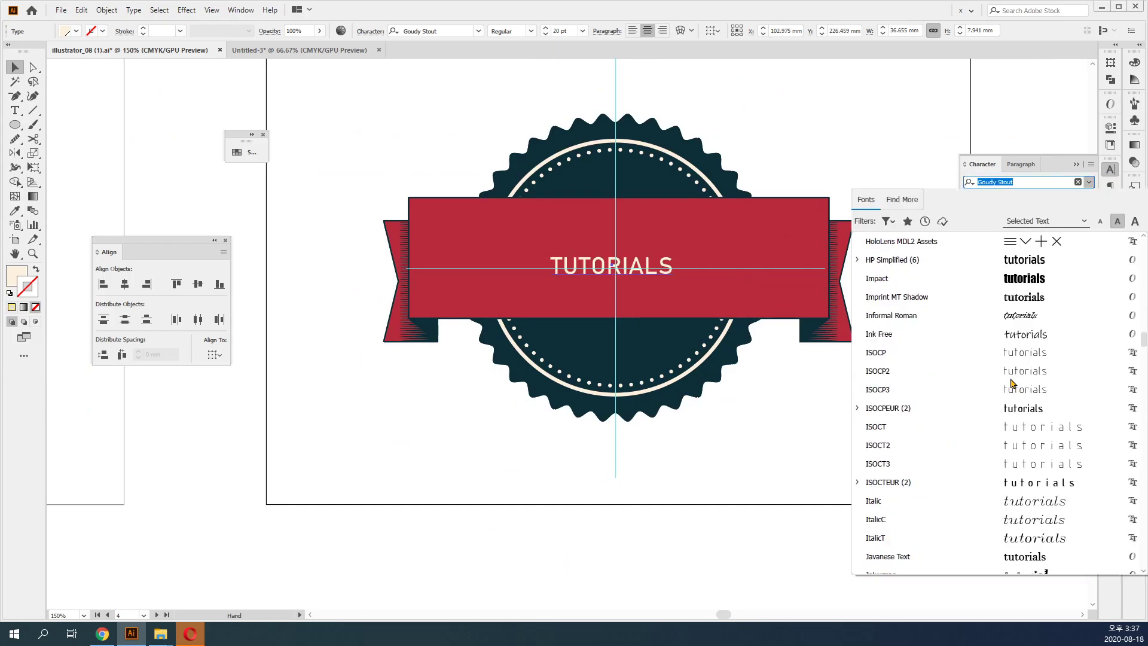
scroll(1013, 383, down, 10)
scroll(1142, 411, down, 15)
scroll(1142, 412, down, 20)
scroll(1143, 421, up, 5)
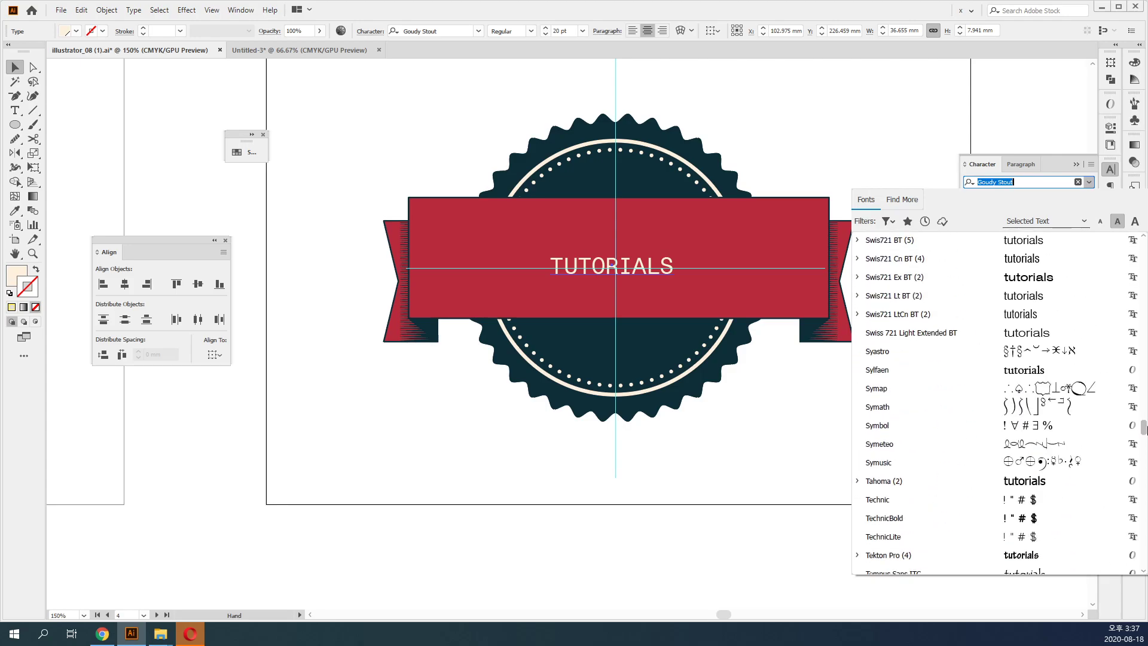
click(1024, 258)
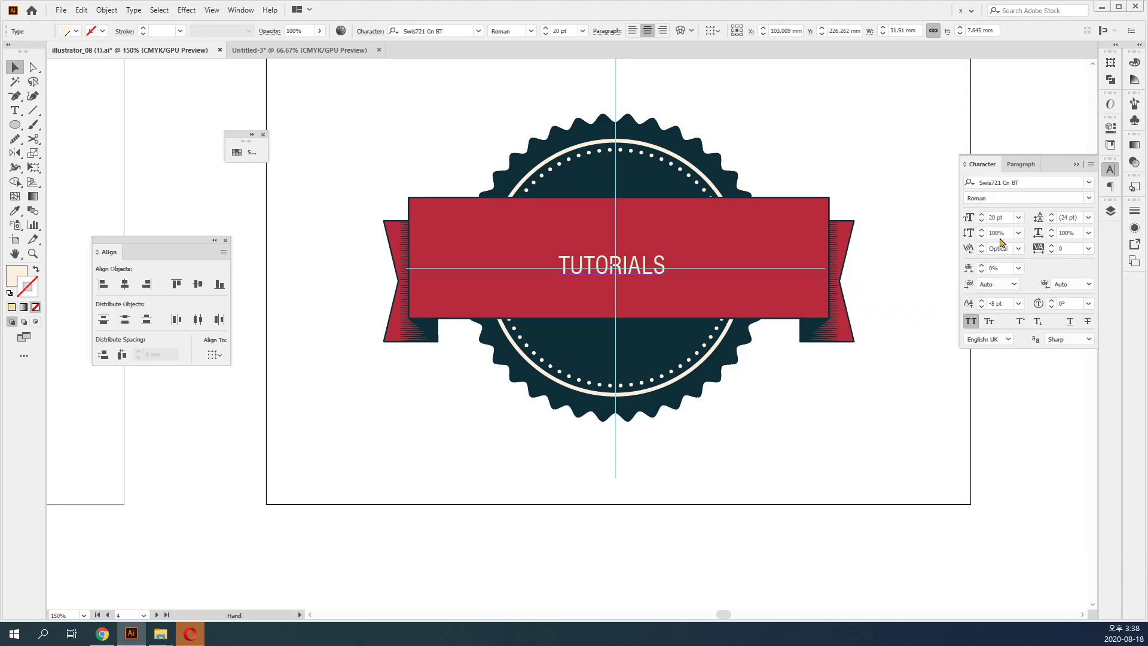
click(1083, 196)
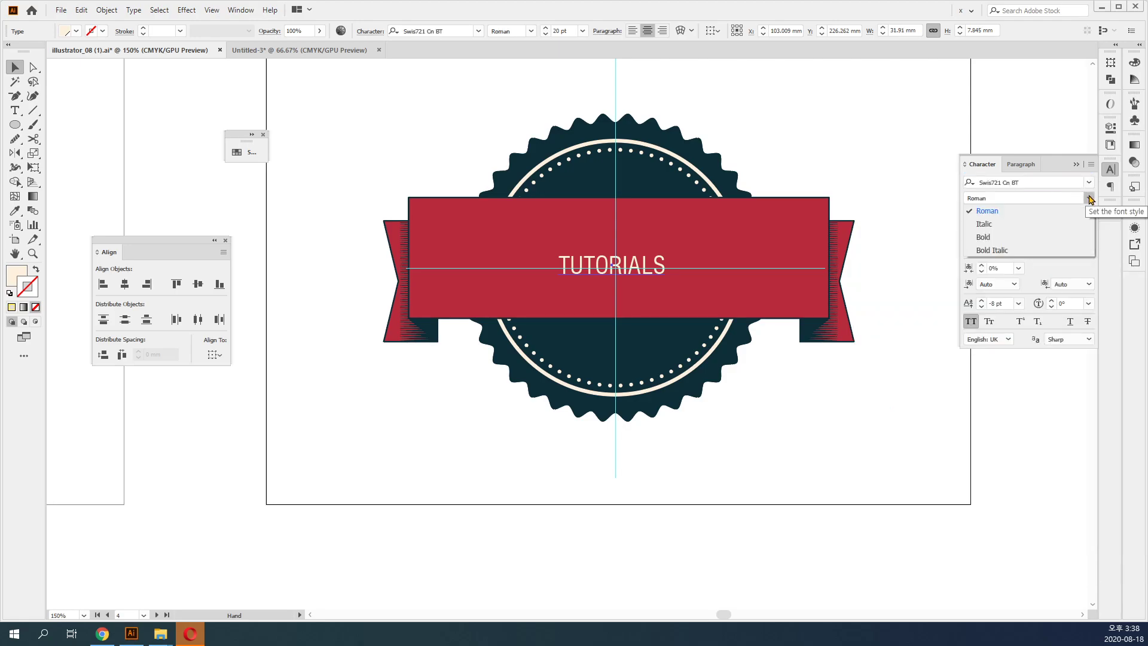
click(1046, 235)
Enlarge the ribbon's TUTORIALS text to a font size of 67 pt.
click(1003, 217)
scroll(1003, 217, up, 20)
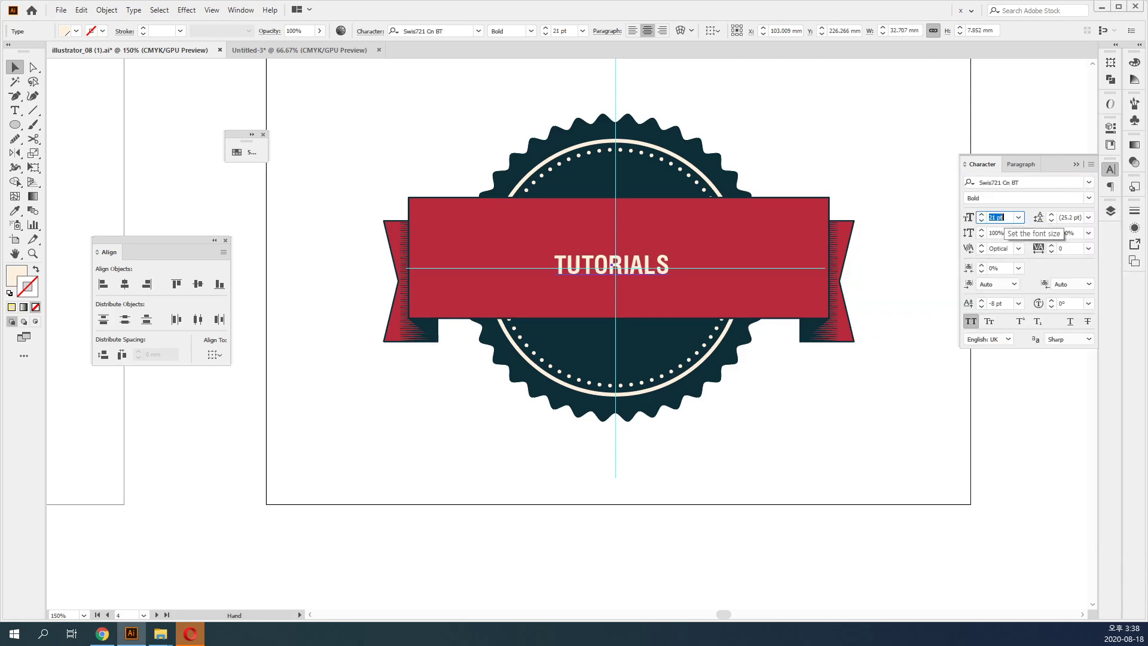
scroll(1002, 216, up, 20)
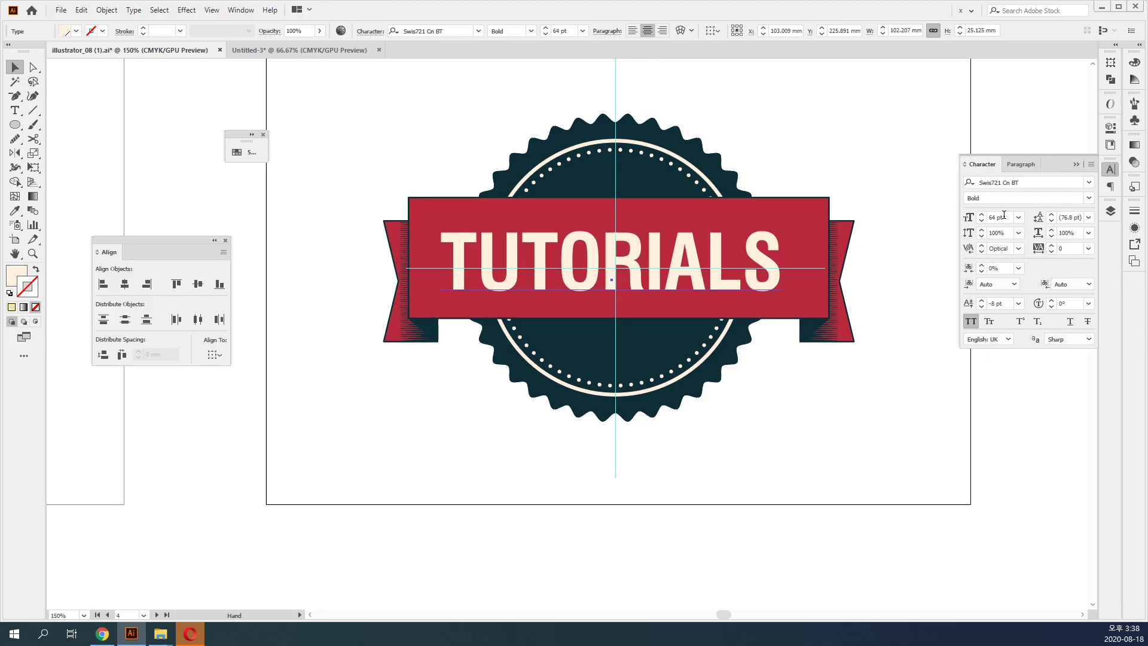
scroll(981, 217, up, 3)
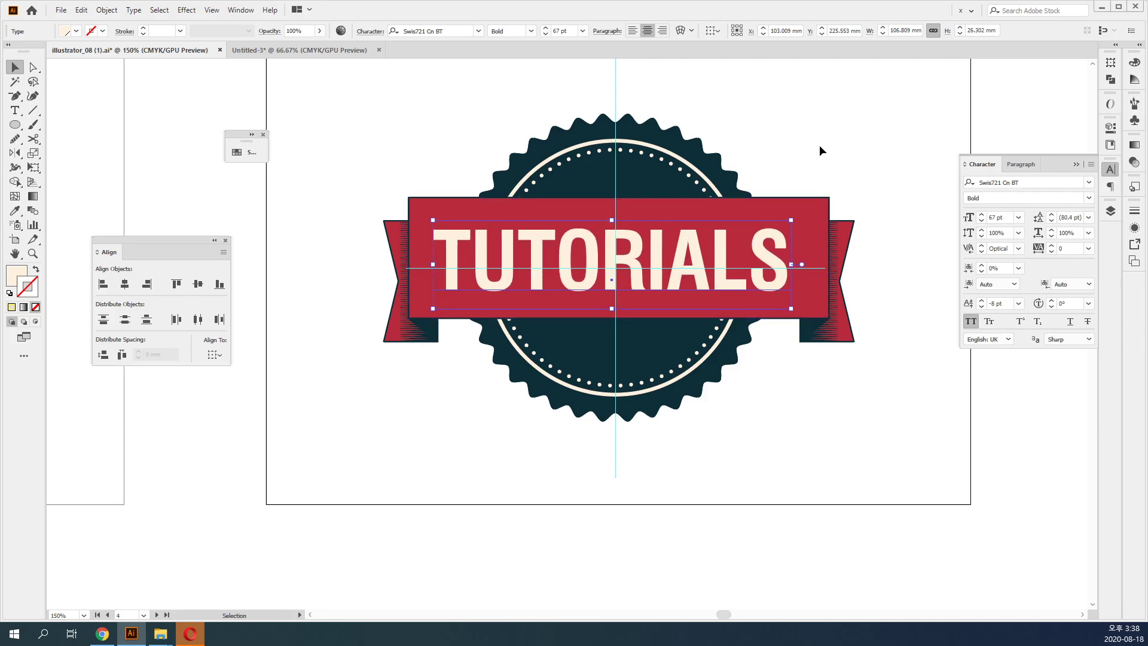
Give the TUTORIALS text a 1 pt stroke in the dark navy swatch colour.
drag(763, 147, 742, 183)
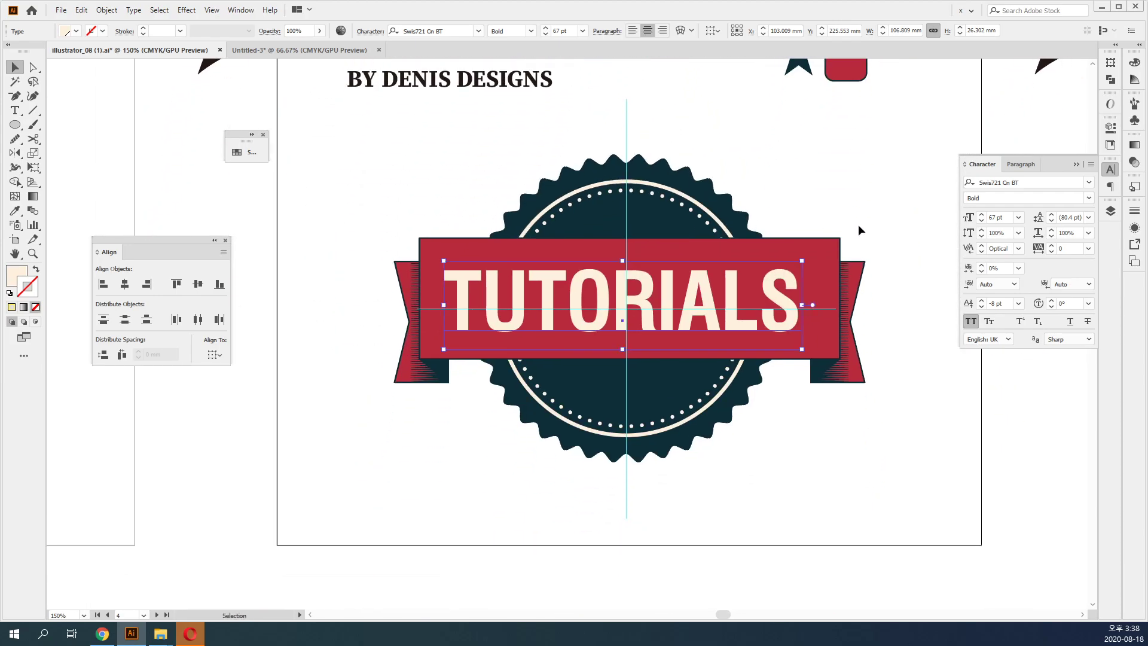
click(1110, 171)
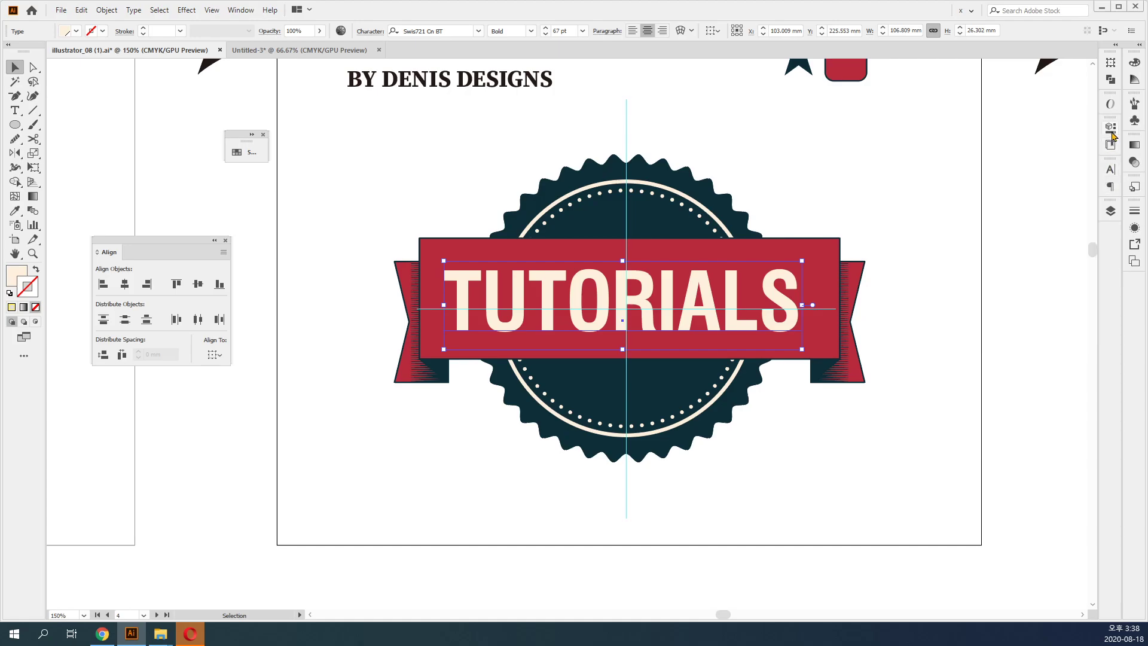
click(252, 135)
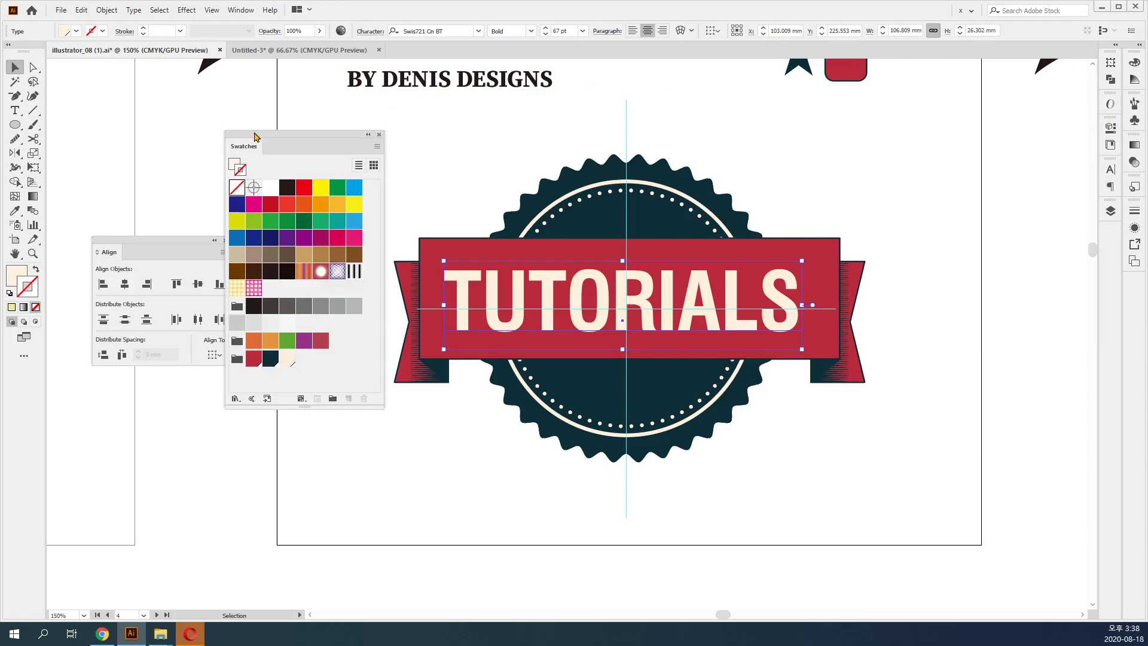
drag(253, 136, 295, 152)
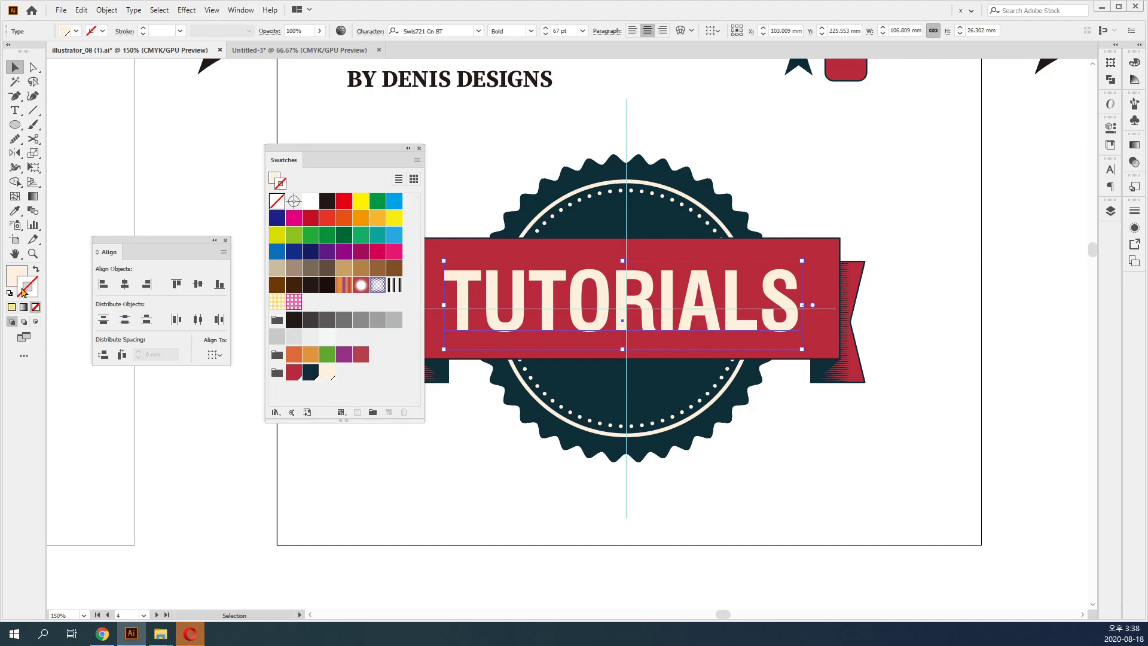
click(304, 376)
click(526, 554)
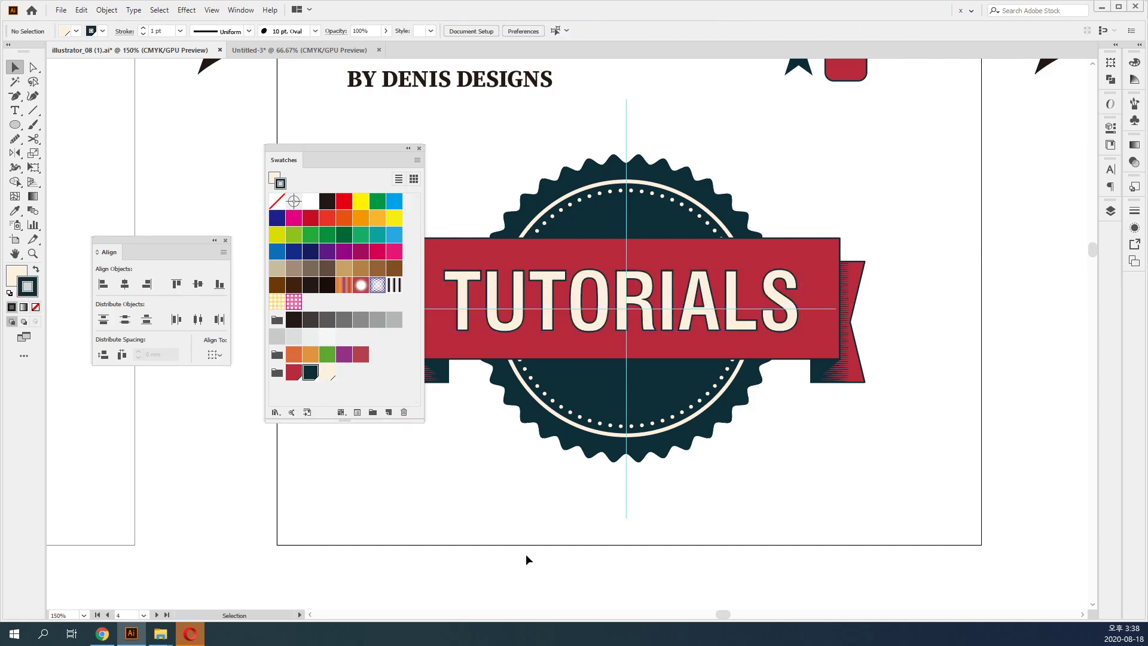
Compare the outlined TUTORIALS text on the ribbon with the lettering of the reference emblem.
click(698, 325)
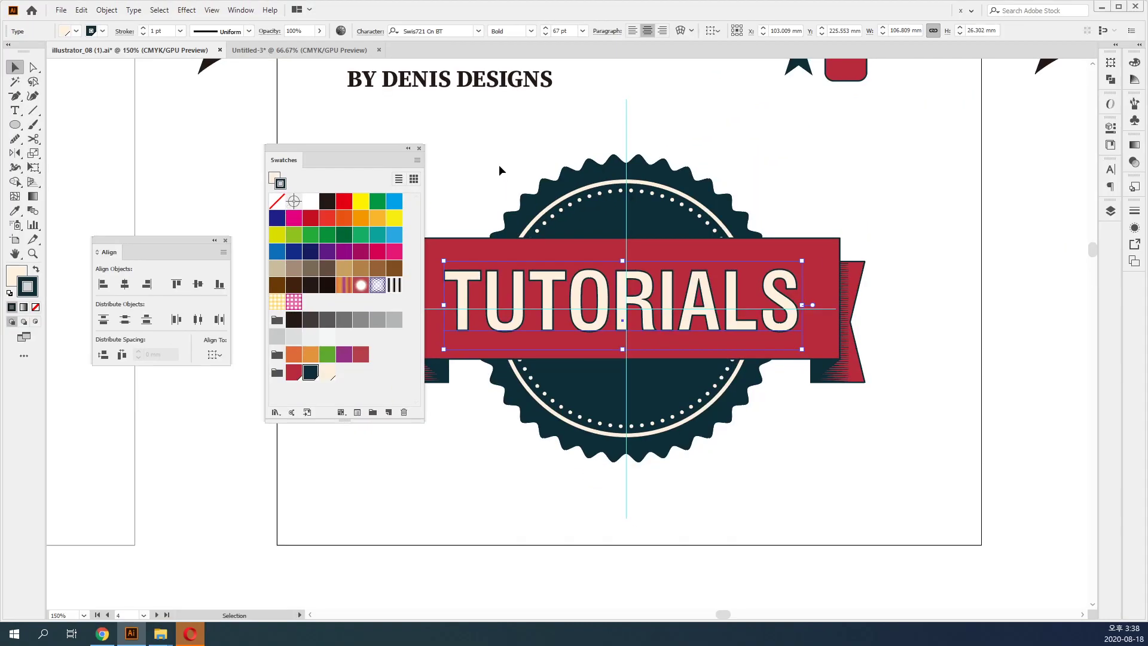
click(499, 169)
scroll(580, 199, up, 5)
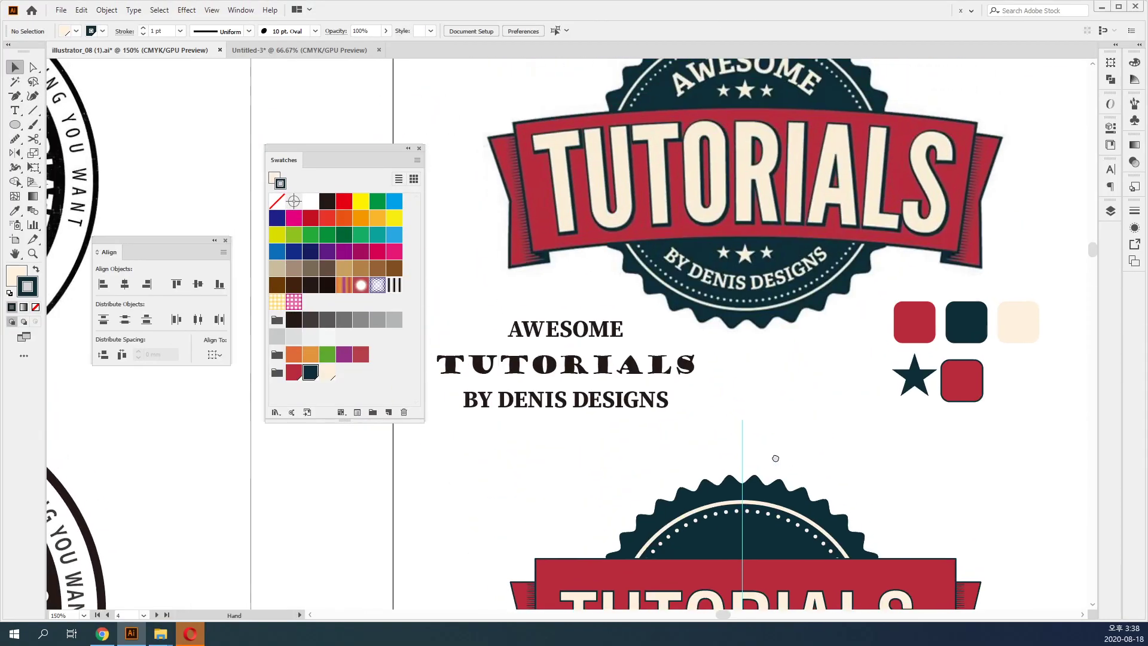
click(577, 291)
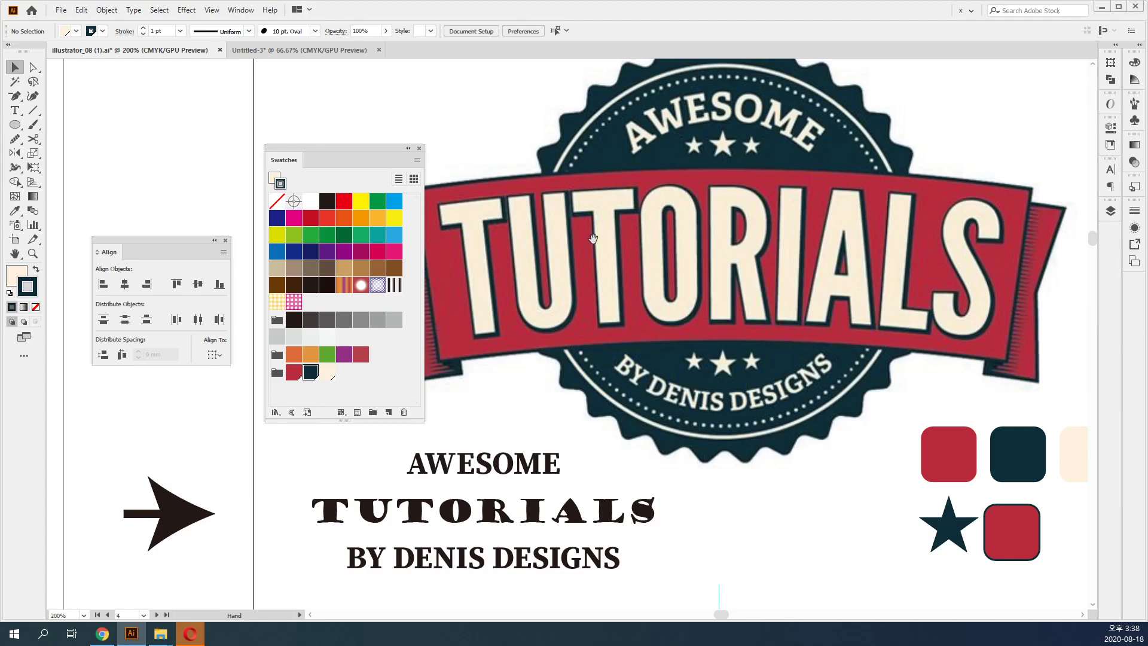
drag(860, 527, 796, 150)
drag(755, 457, 777, 244)
ctrl+click(781, 323)
Start a Drop Shadow effect on the ribbon's TUTORIALS text and turn on its preview.
drag(608, 347, 744, 335)
drag(285, 161, 151, 257)
click(412, 204)
click(187, 11)
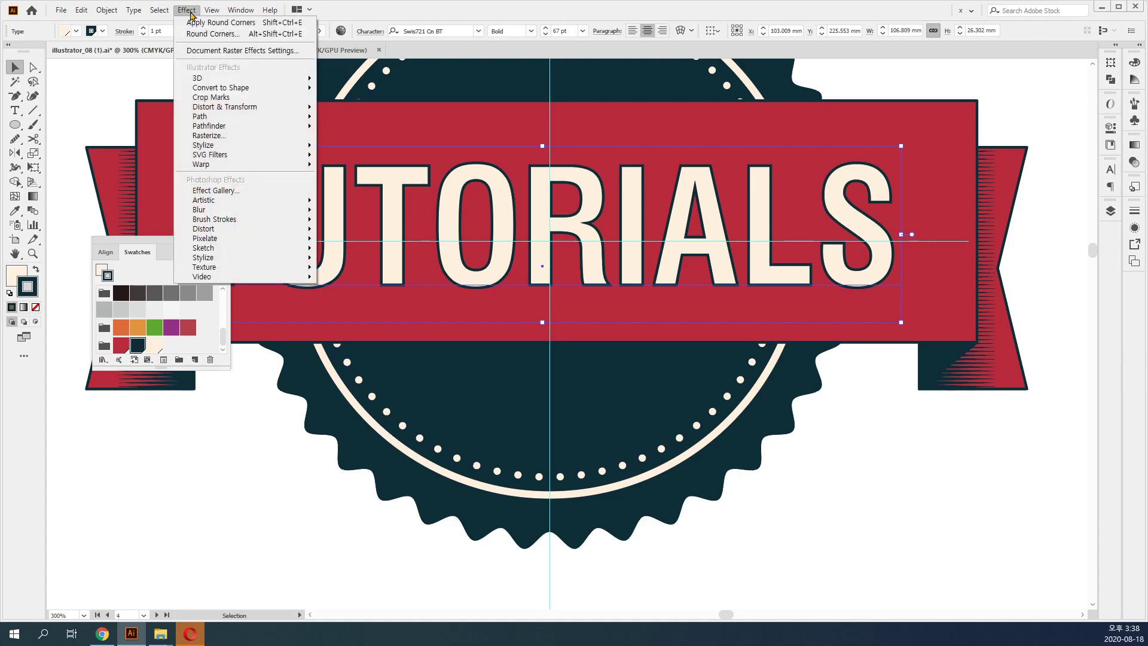
mouse_move(230, 151)
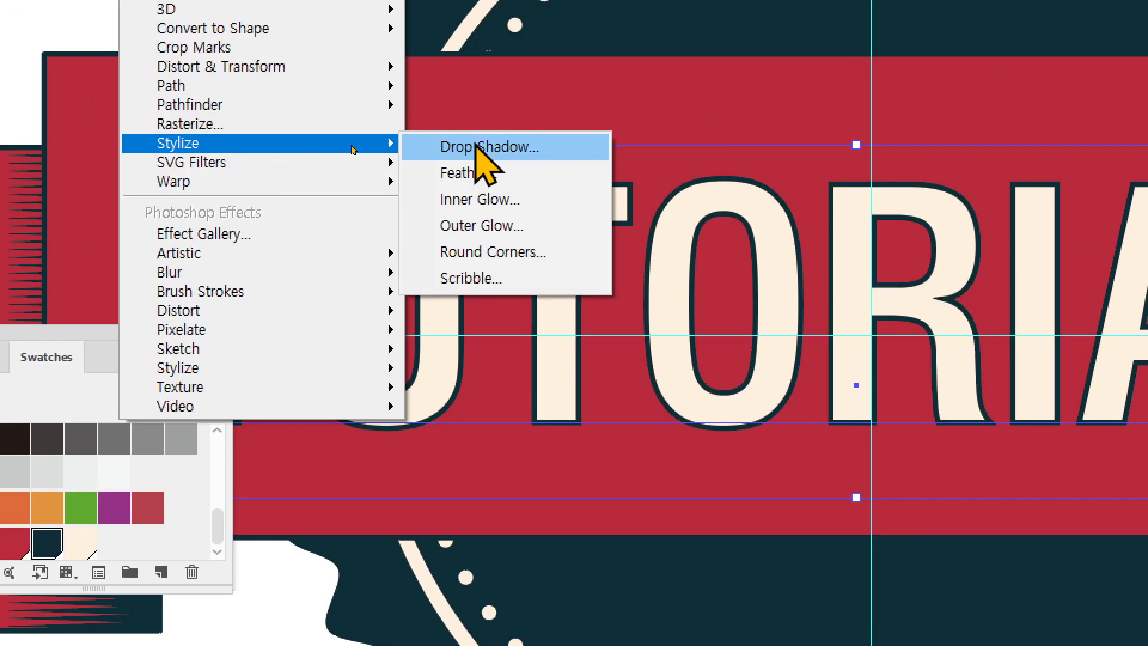
click(478, 146)
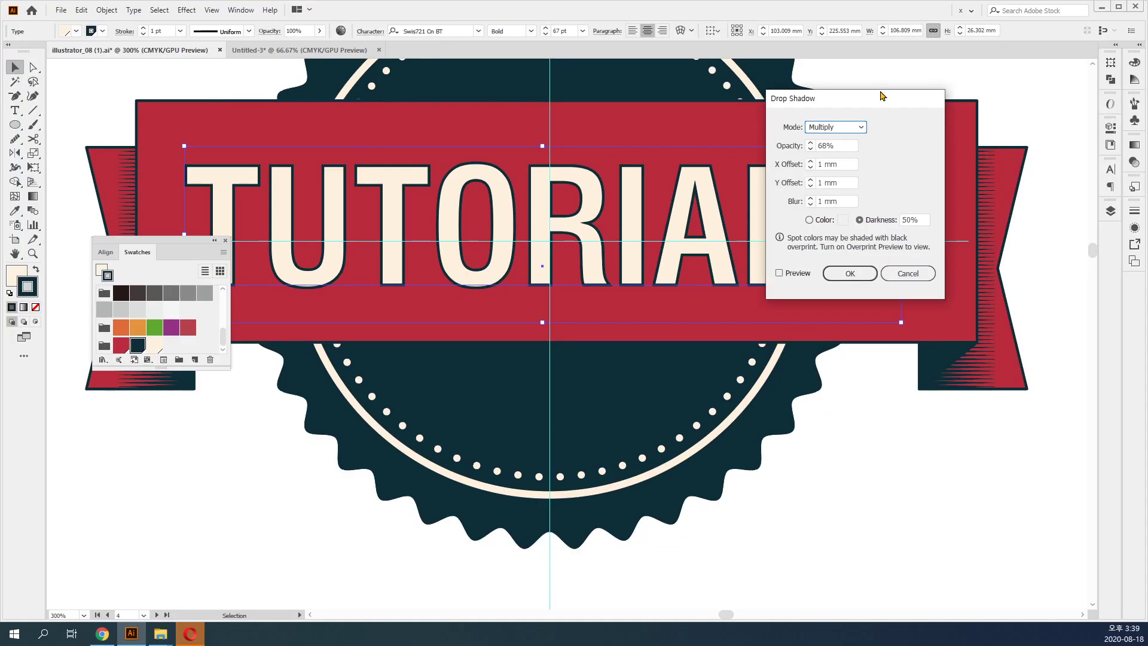
drag(881, 96, 626, 107)
click(544, 286)
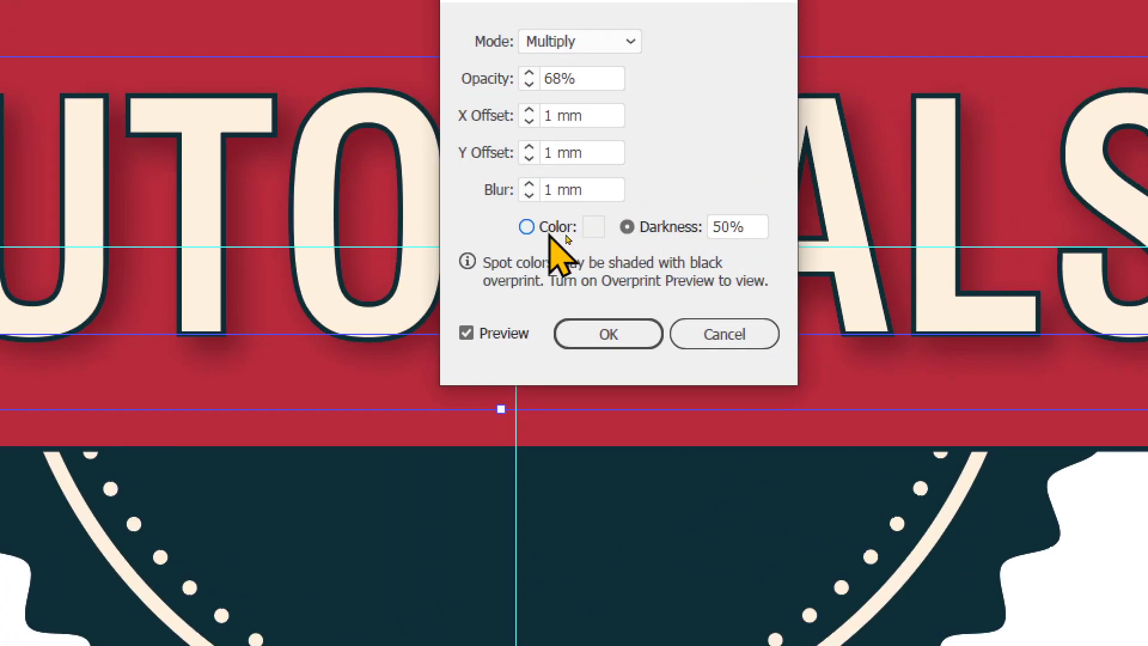
Set the drop shadow's colour to the swatch C=95 M=77 Y=67 K=45 and its blur to 0 mm.
click(566, 234)
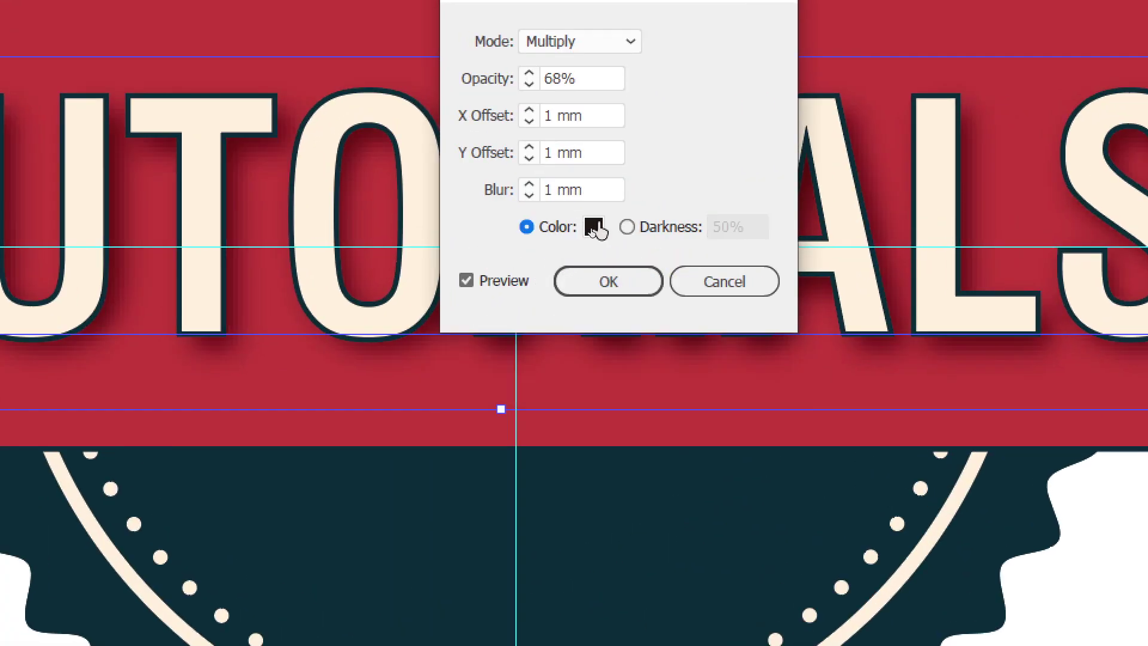
click(595, 229)
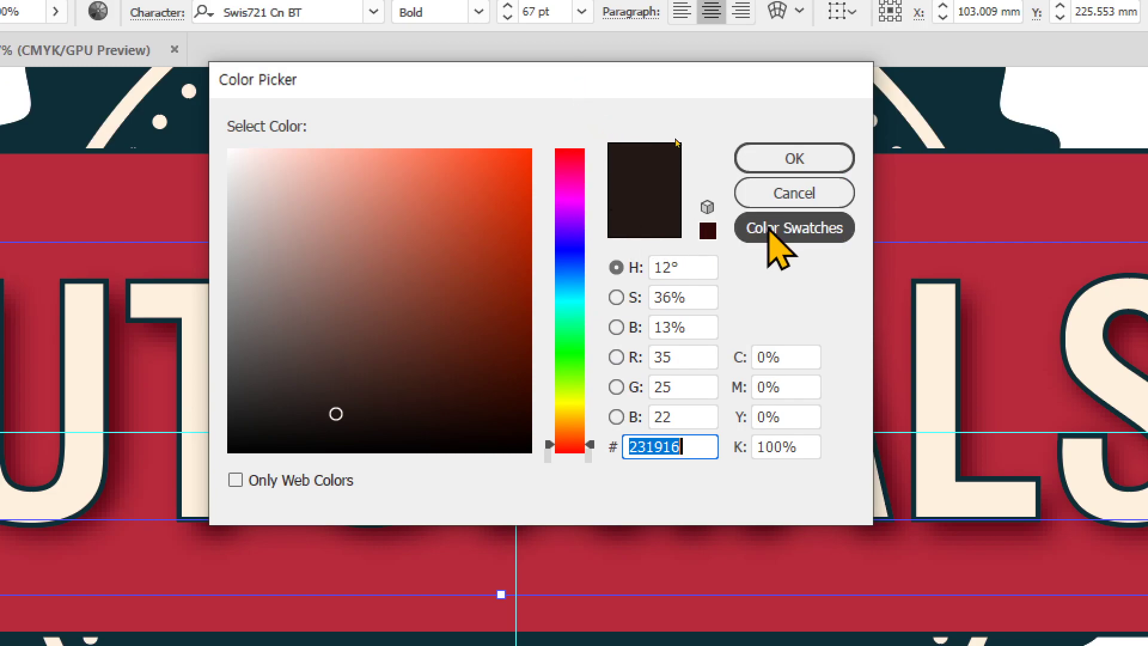
click(796, 229)
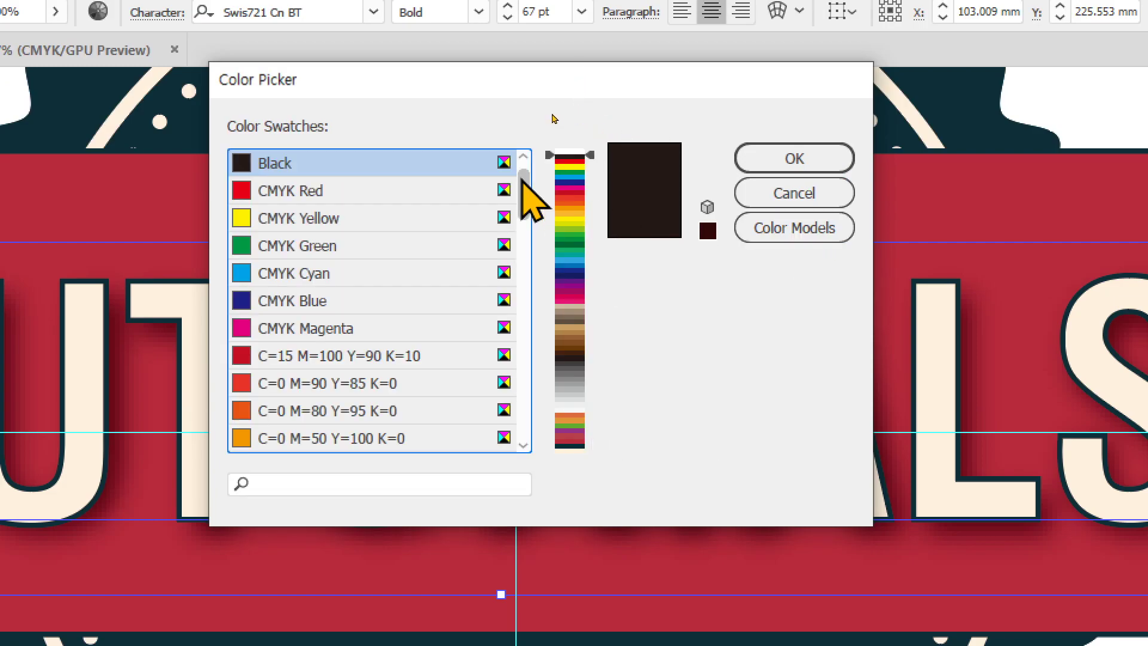
drag(526, 178, 533, 469)
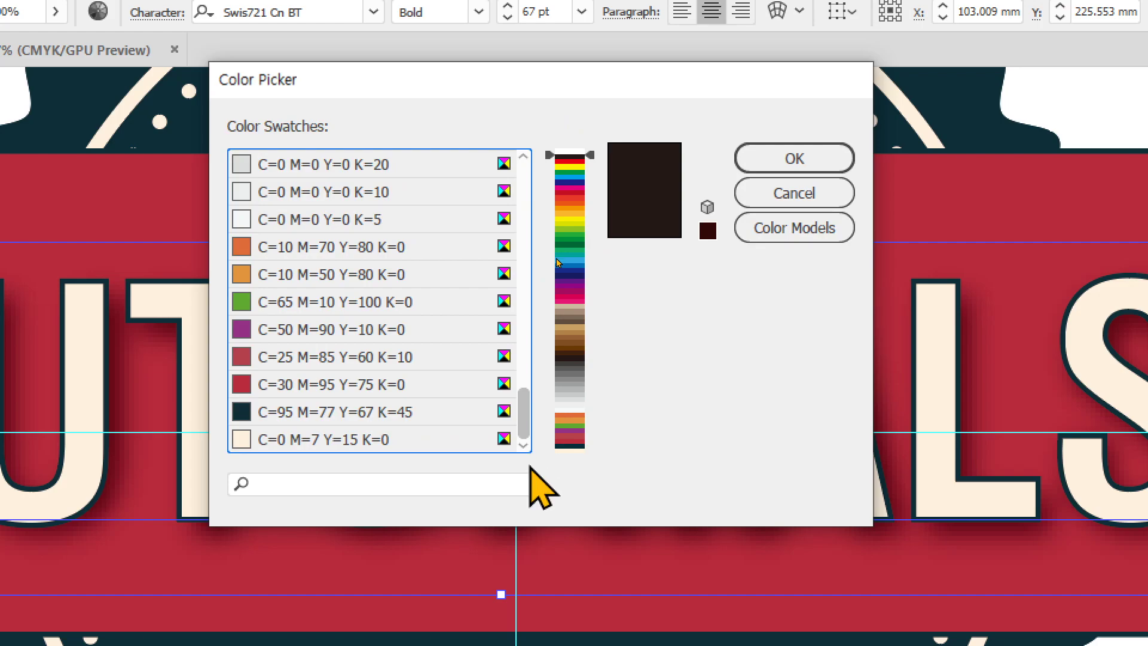
click(342, 413)
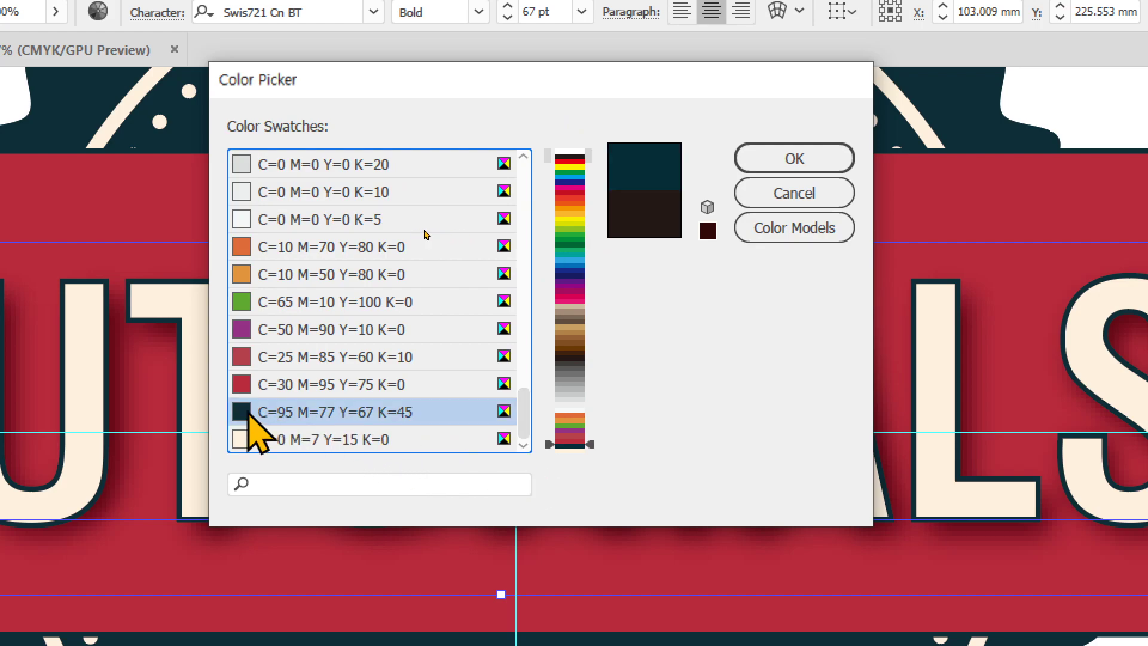
click(768, 174)
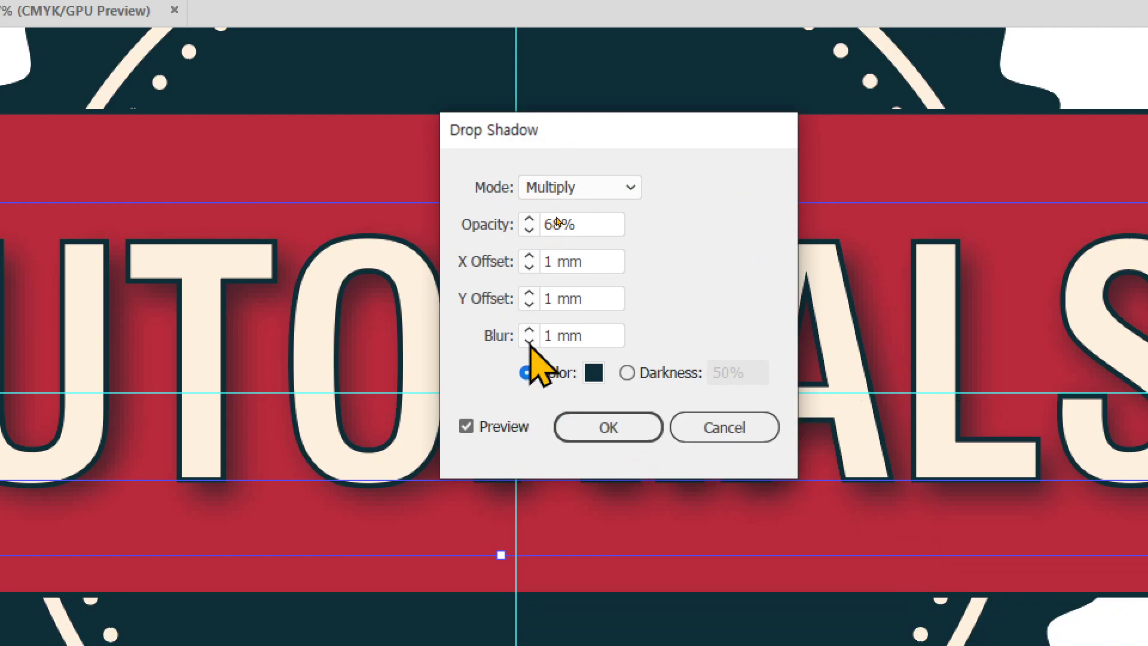
click(530, 341)
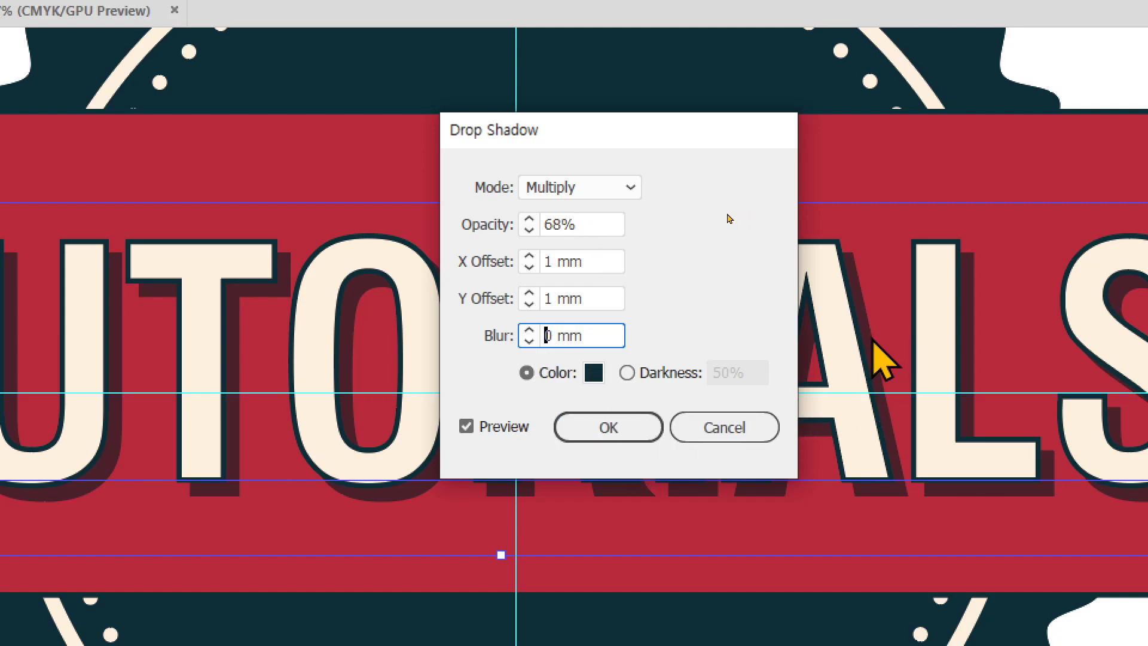
Set the drop shadow's blending mode to Normal and its opacity to 100%.
click(560, 187)
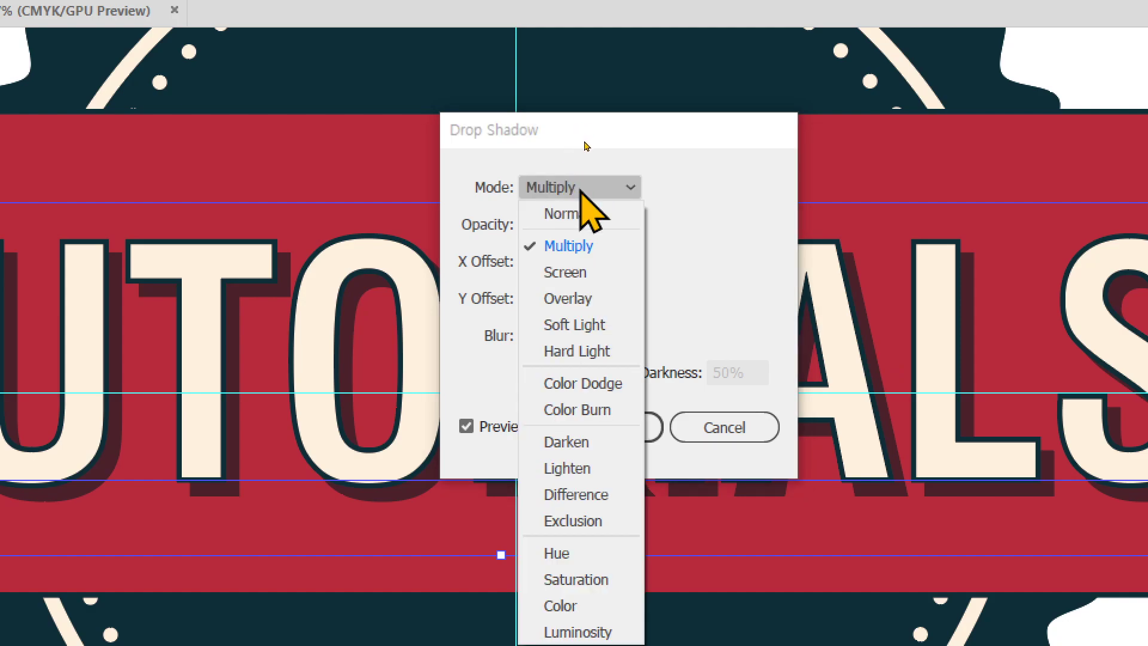
click(608, 215)
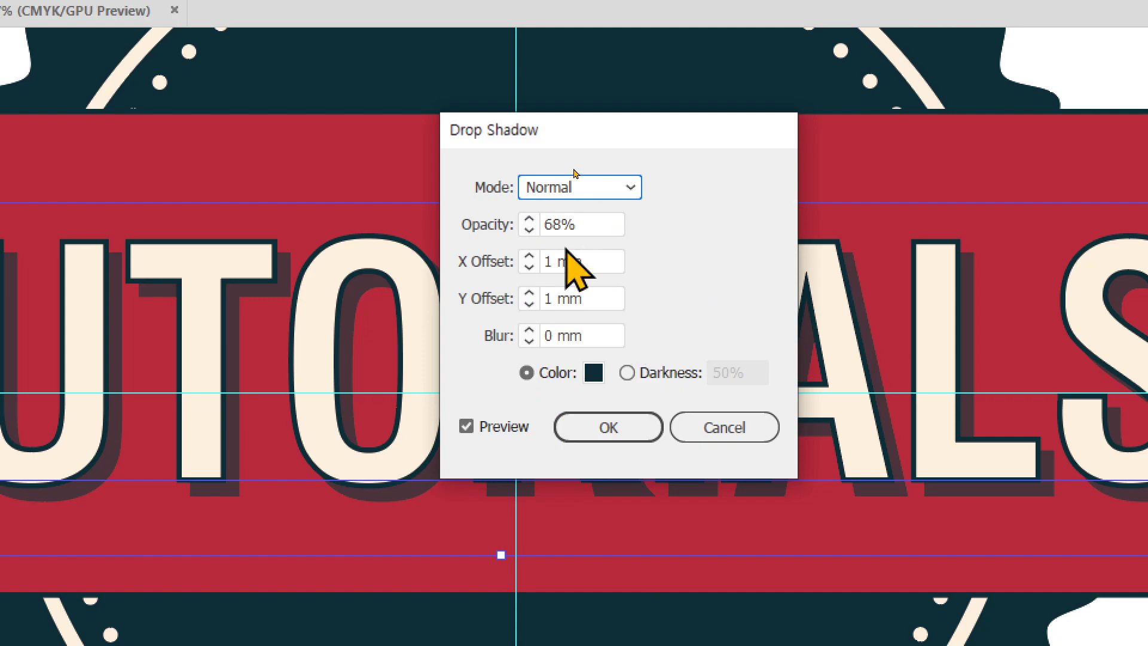
key(Tab)
text(100)
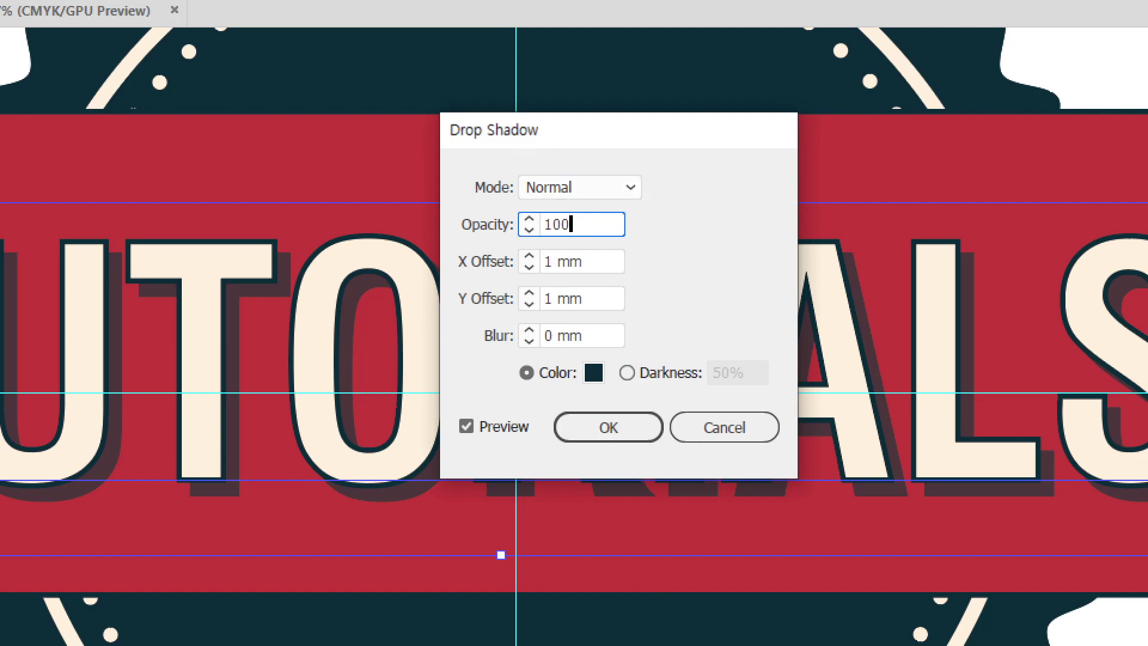
key(Tab)
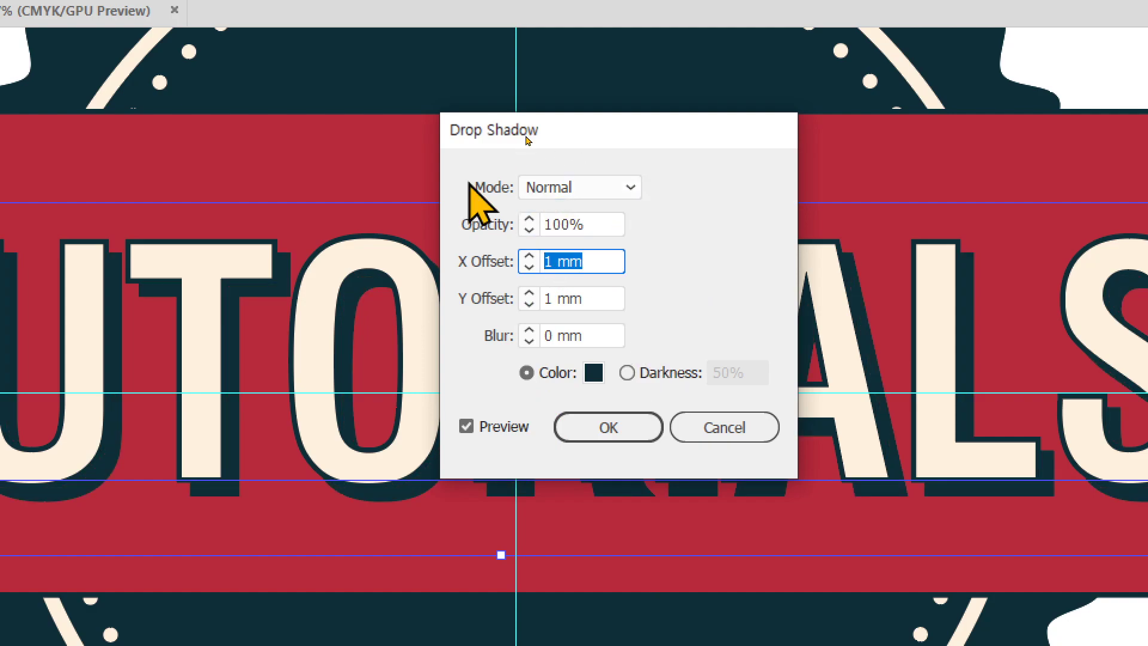
Try X and Y offsets of 0.2 mm for the TUTORIALS drop shadow.
click(528, 267)
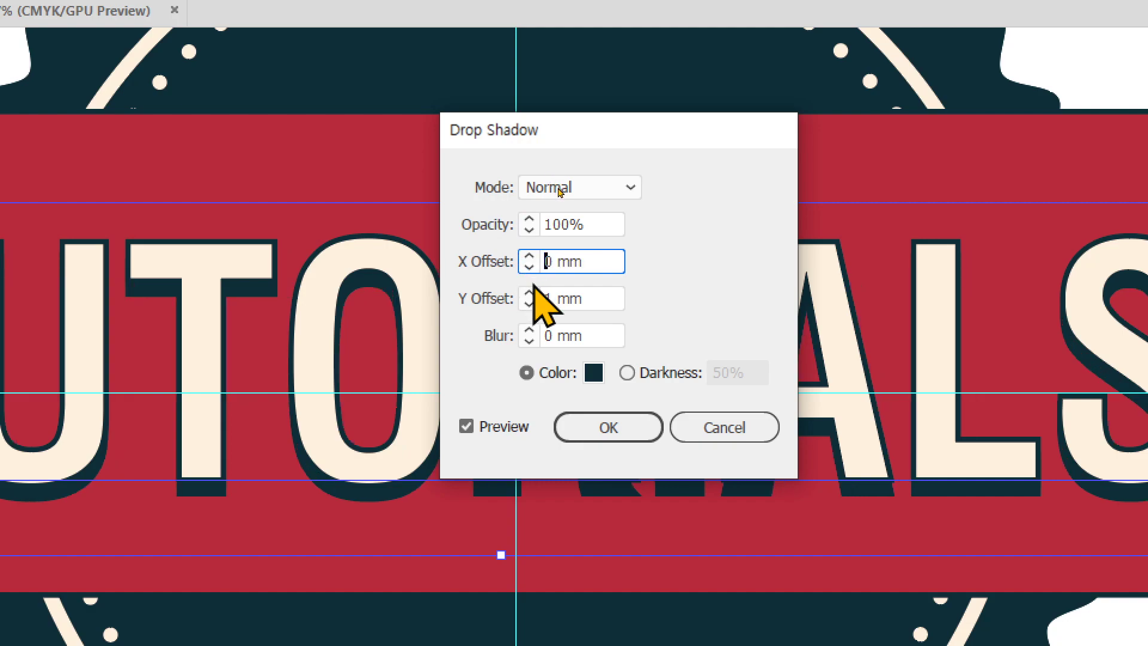
click(529, 305)
double_click(583, 298)
text(0)
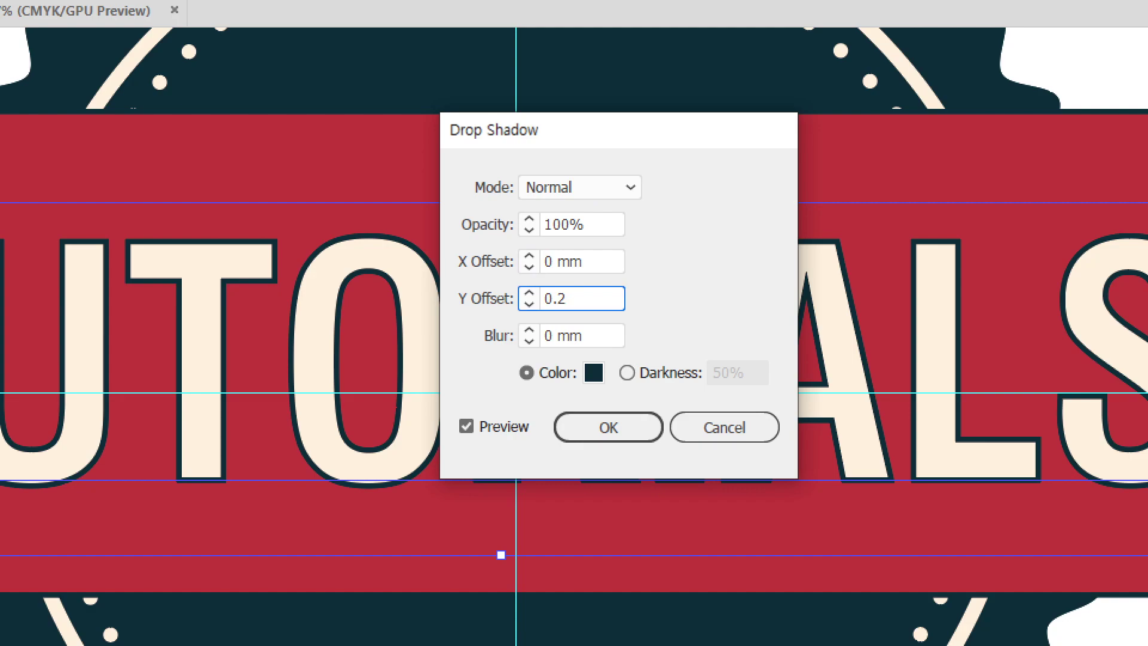
text(.2)
key(shift+Tab)
text(0.2)
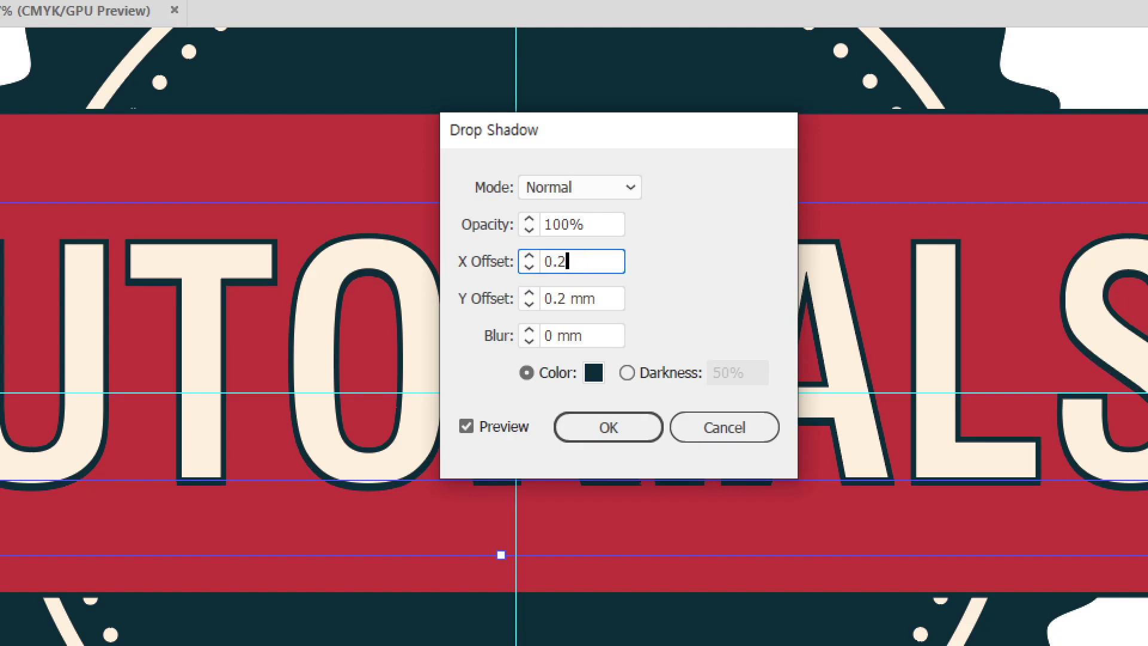
key(Tab)
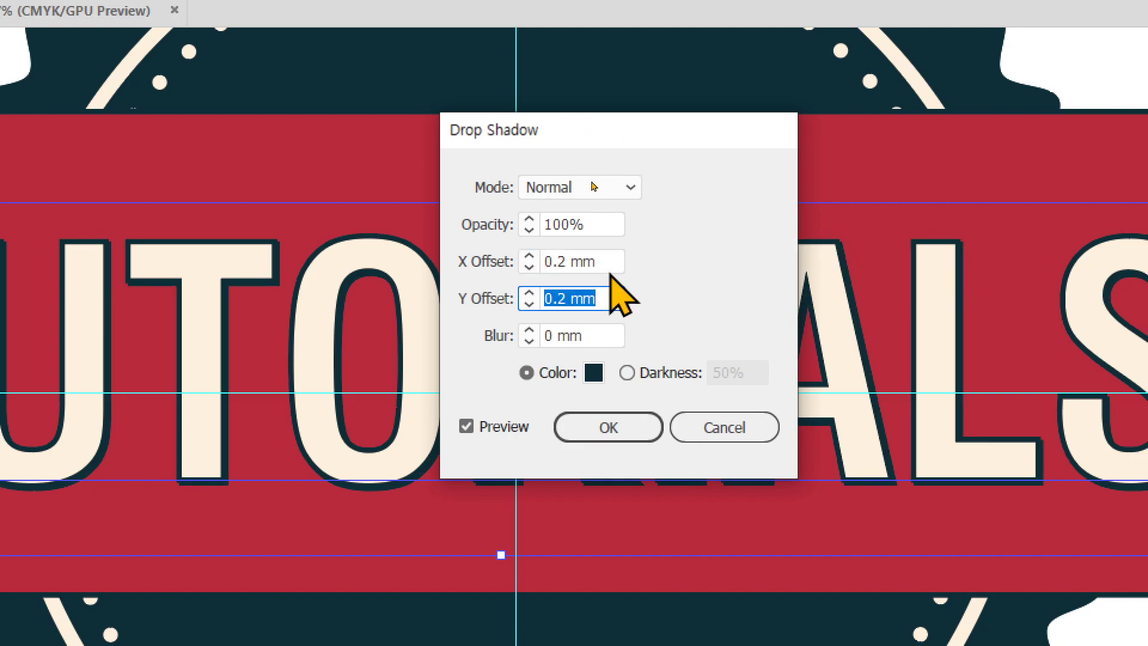
Set the drop shadow's X and Y offsets to 0.3 mm and apply the effect to the TUTORIALS text.
key(shift+Tab)
text(0.3)
key(Tab)
text(0.3)
key(Tab)
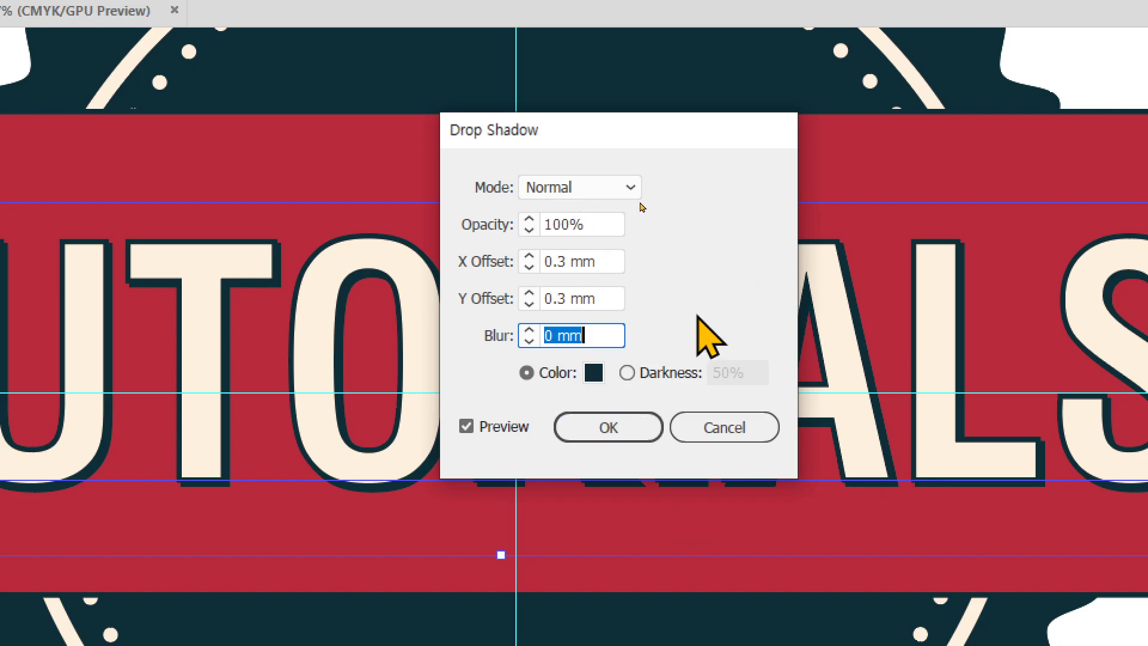
click(572, 435)
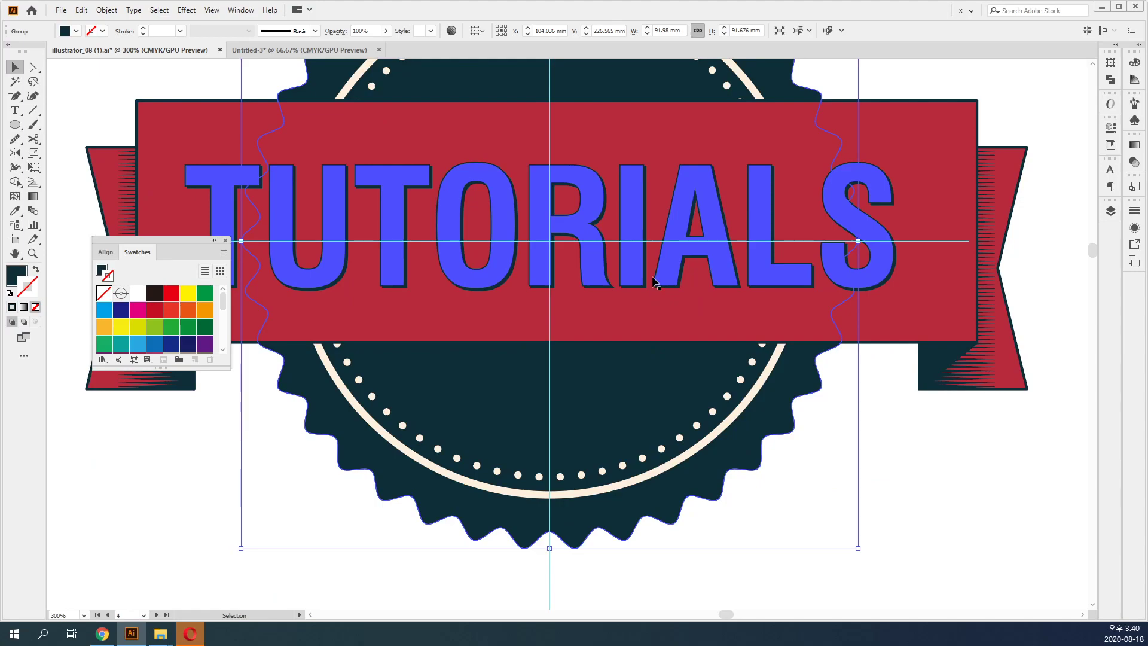
Try placing a duplicate of the TUTORIALS text slightly above and to the left of the original.
click(655, 281)
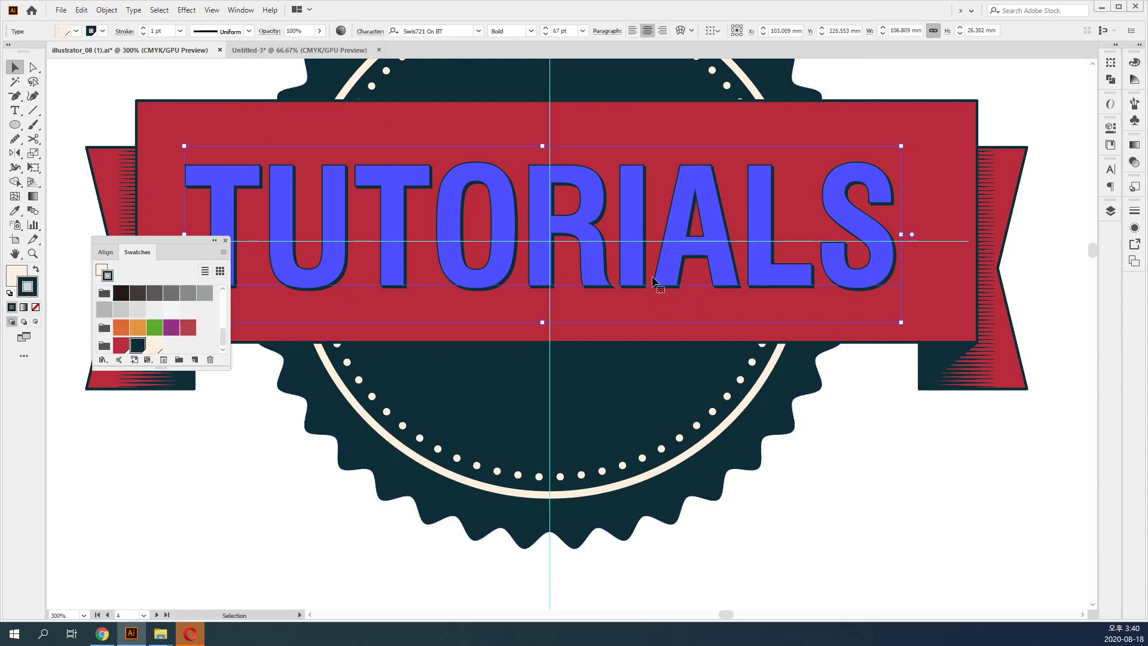
click(186, 10)
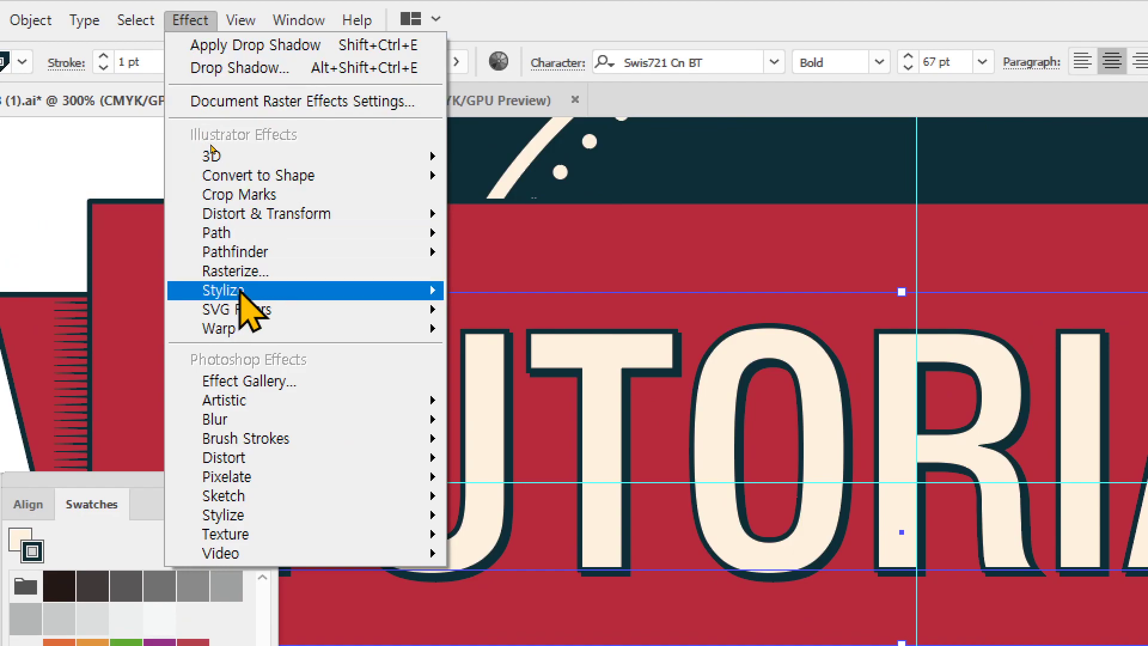
mouse_move(249, 290)
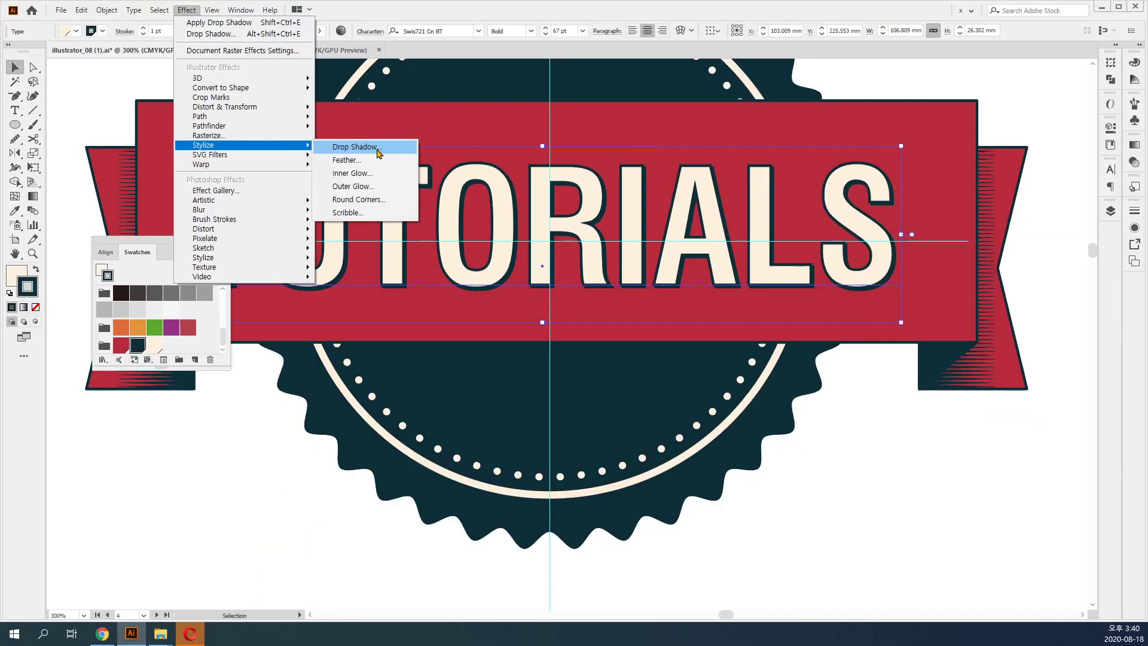
click(289, 515)
mouse_move(879, 299)
mouse_down()
mouse_move(846, 272)
mouse_move(879, 299)
mouse_up()
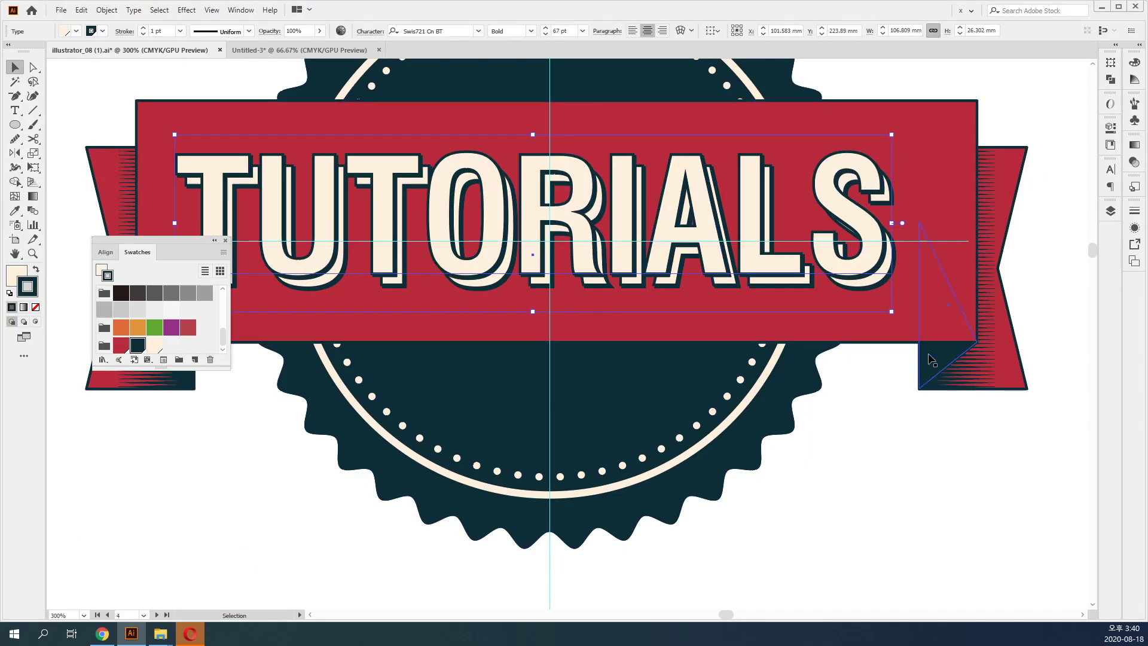
Replace the ribbon's TUTORIALS text with XIDO DESIGN, keeping its outline and shadow styling.
click(15, 110)
double_click(424, 222)
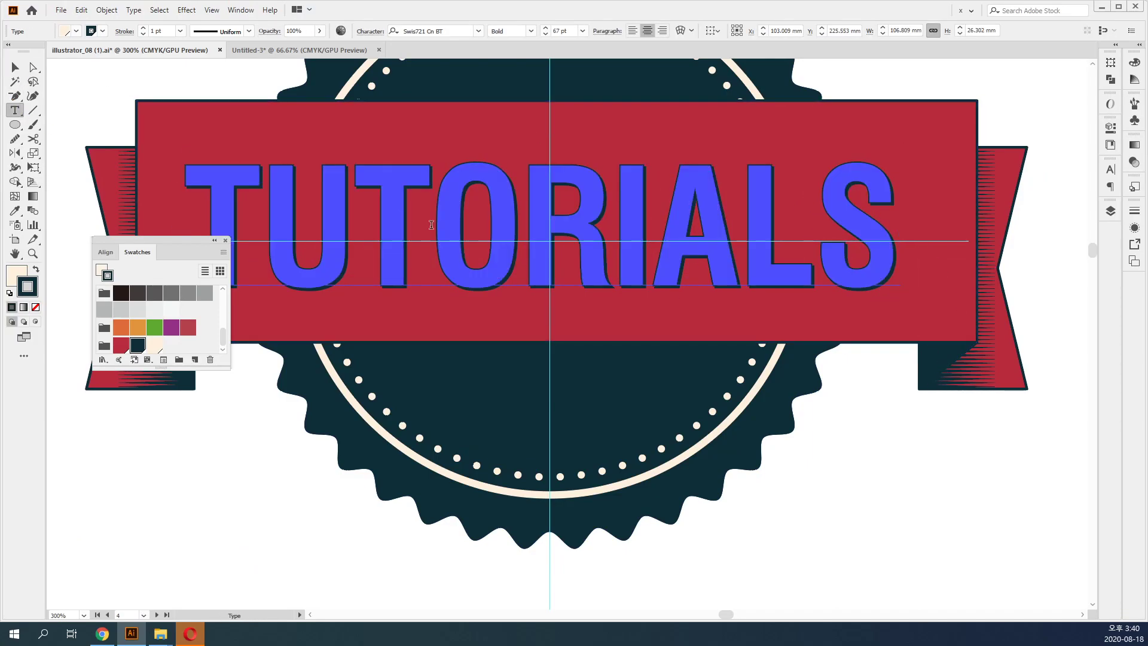
text(XI)
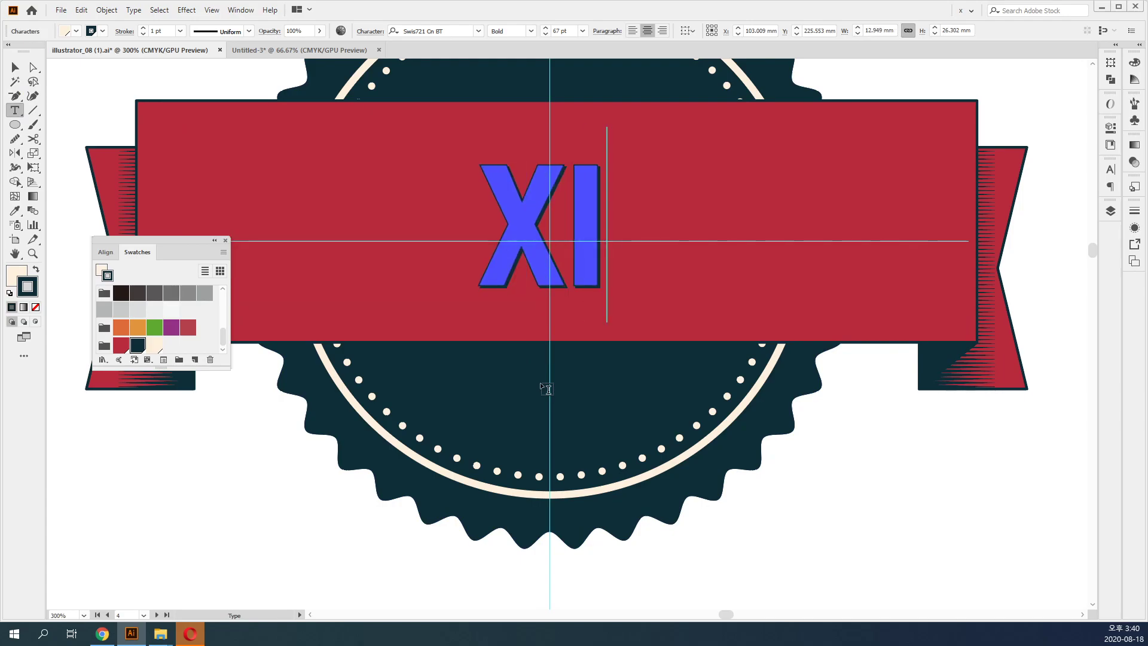
text(DO DES)
key(BackSpace)
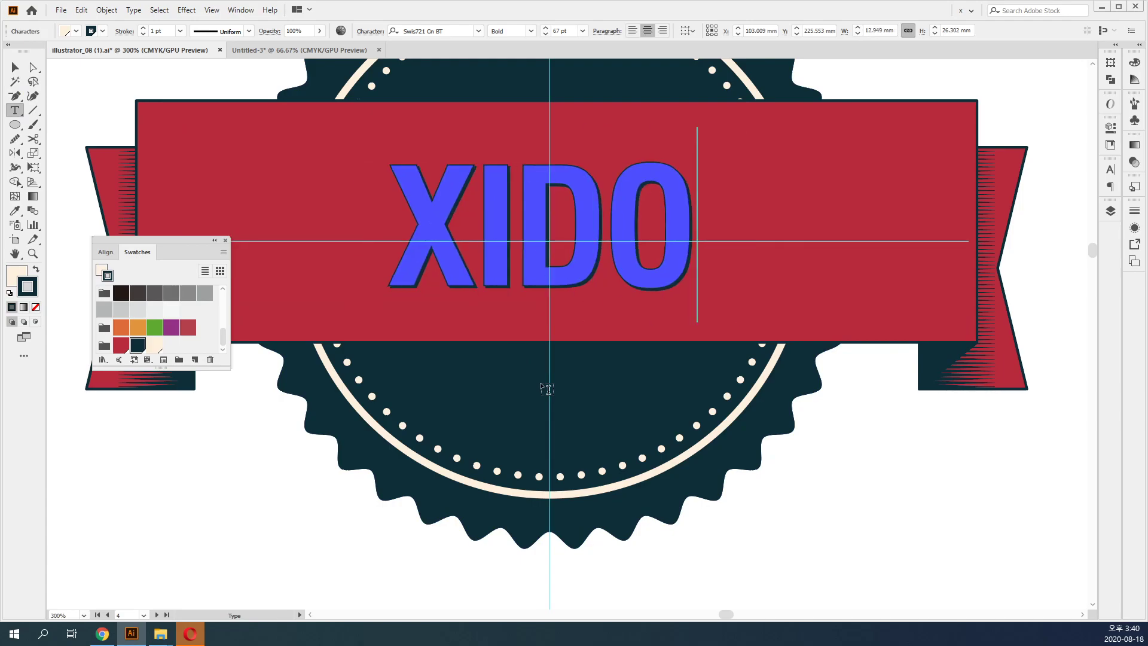
text(DESIGN)
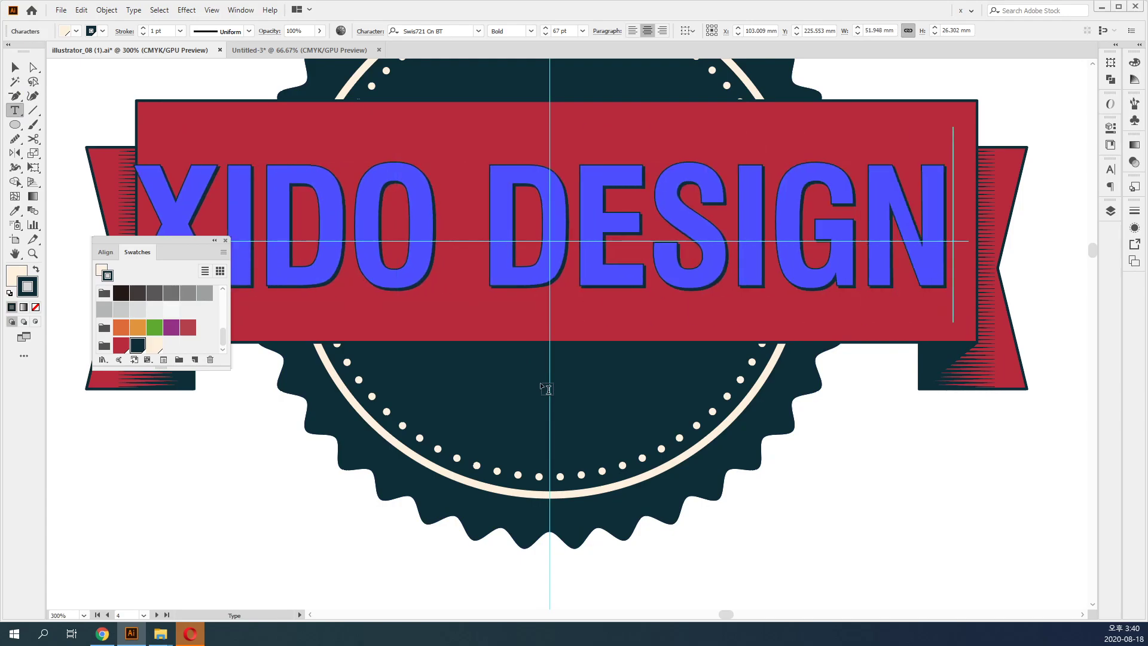
key(Escape)
click(871, 526)
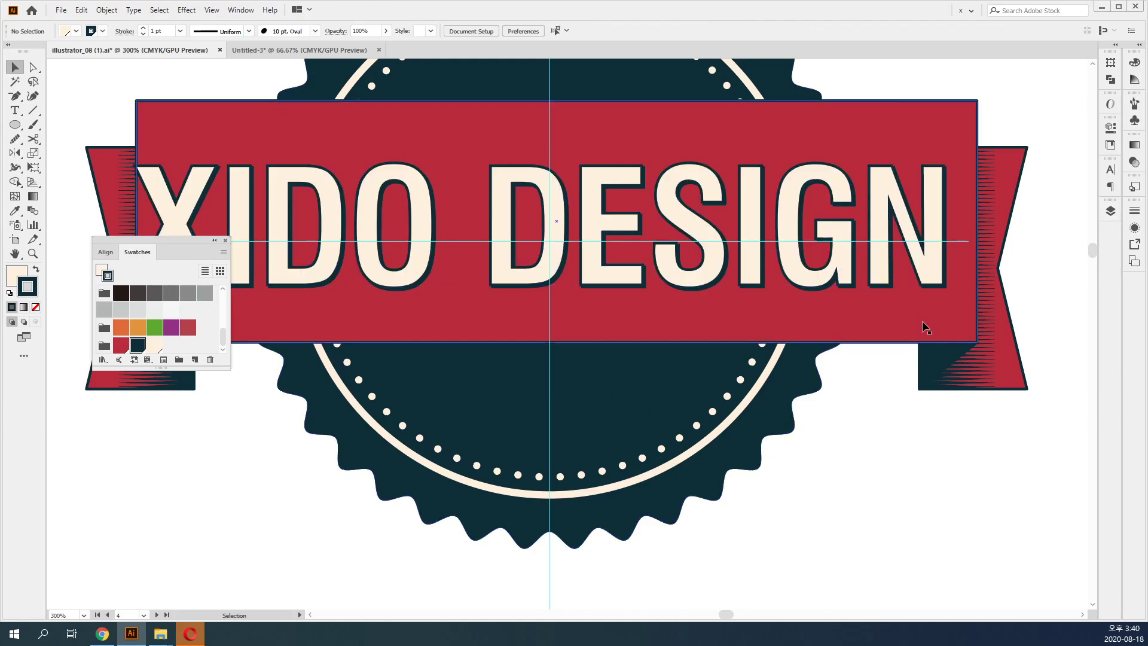
Remove the space between the two words so the ribbon text reads XIDODESIGN.
key(t)
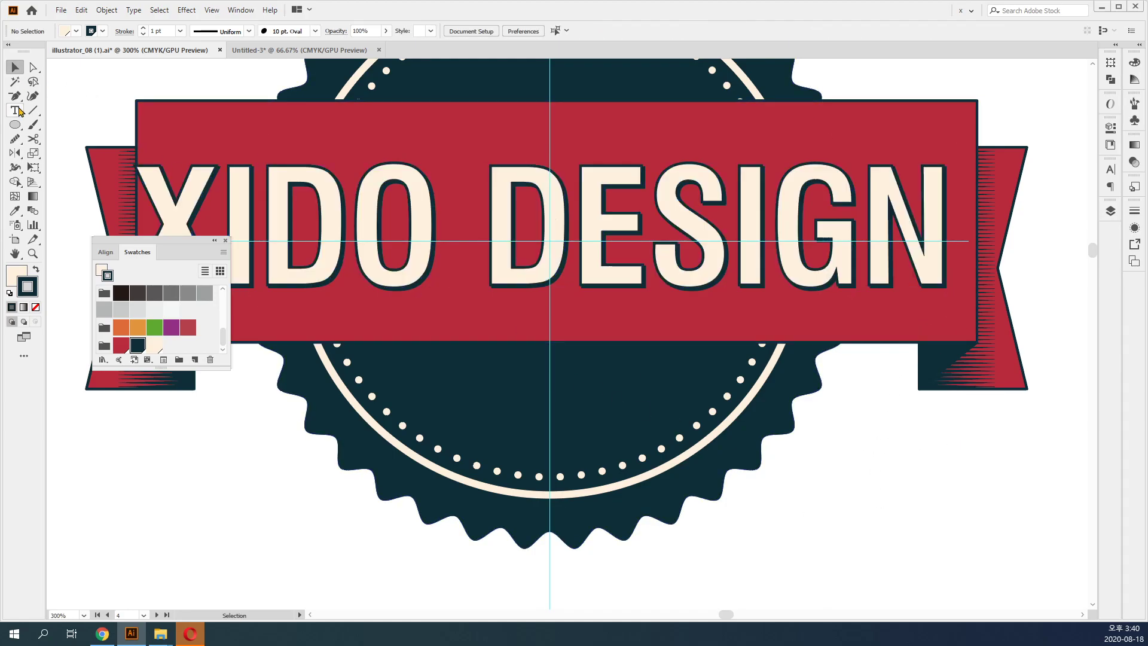
triple_click(446, 223)
double_click(458, 221)
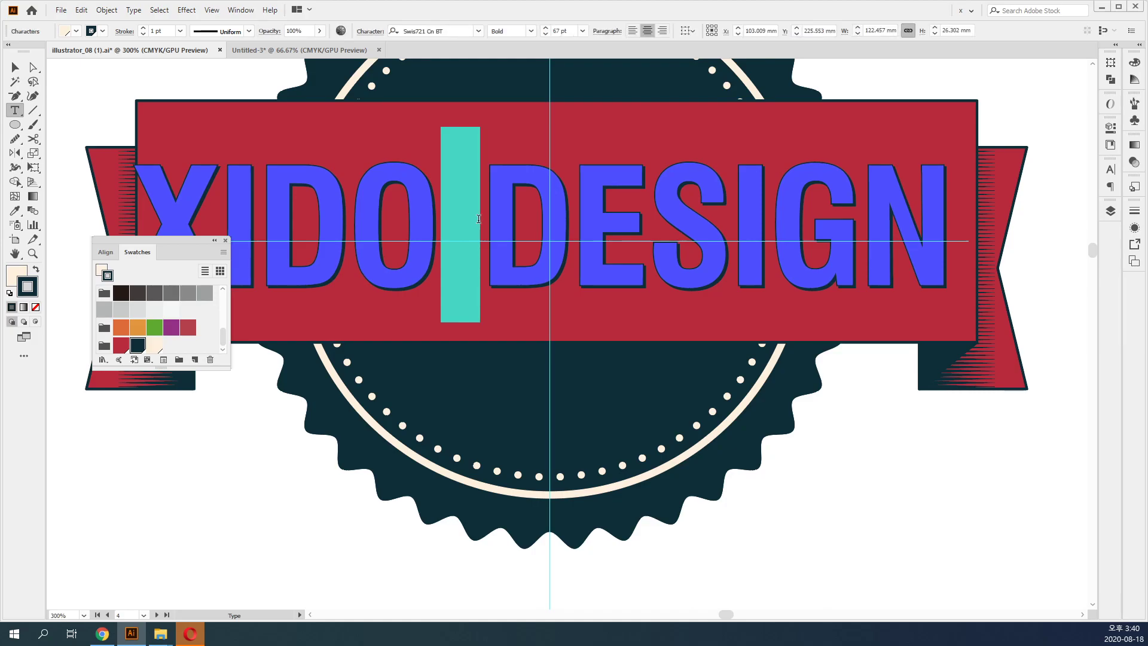
key(BackSpace)
key(Escape)
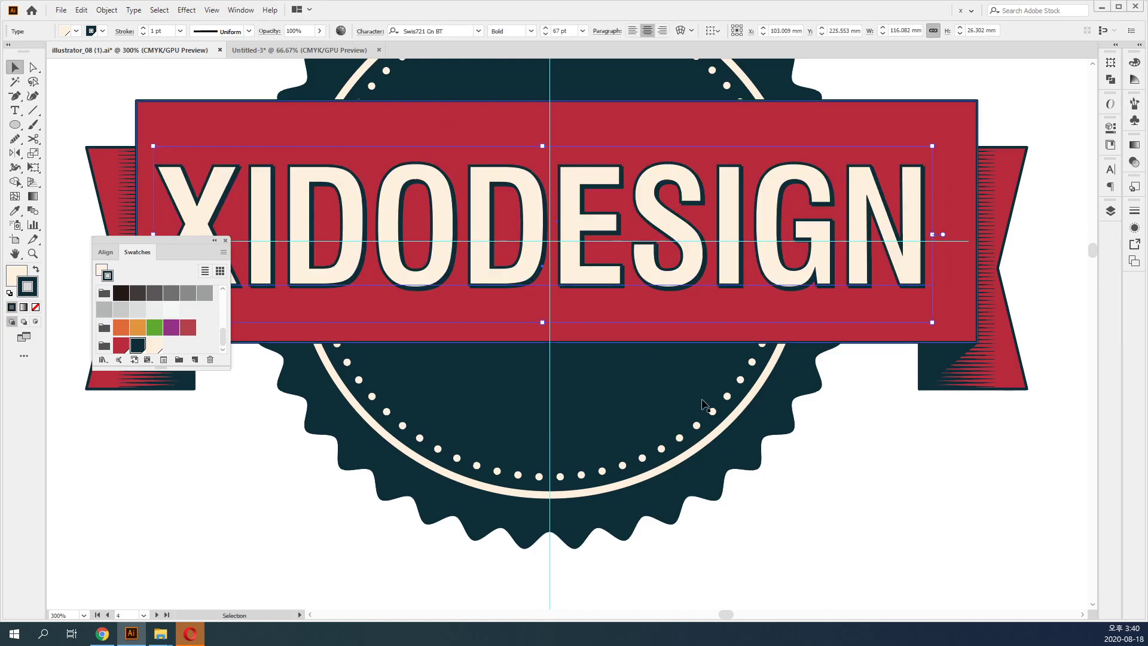
Group the XIDODESIGN text with the whole red ribbon and select the resulting group.
shift+click(950, 355)
key(ctrl+g)
key(ctrl+minus)
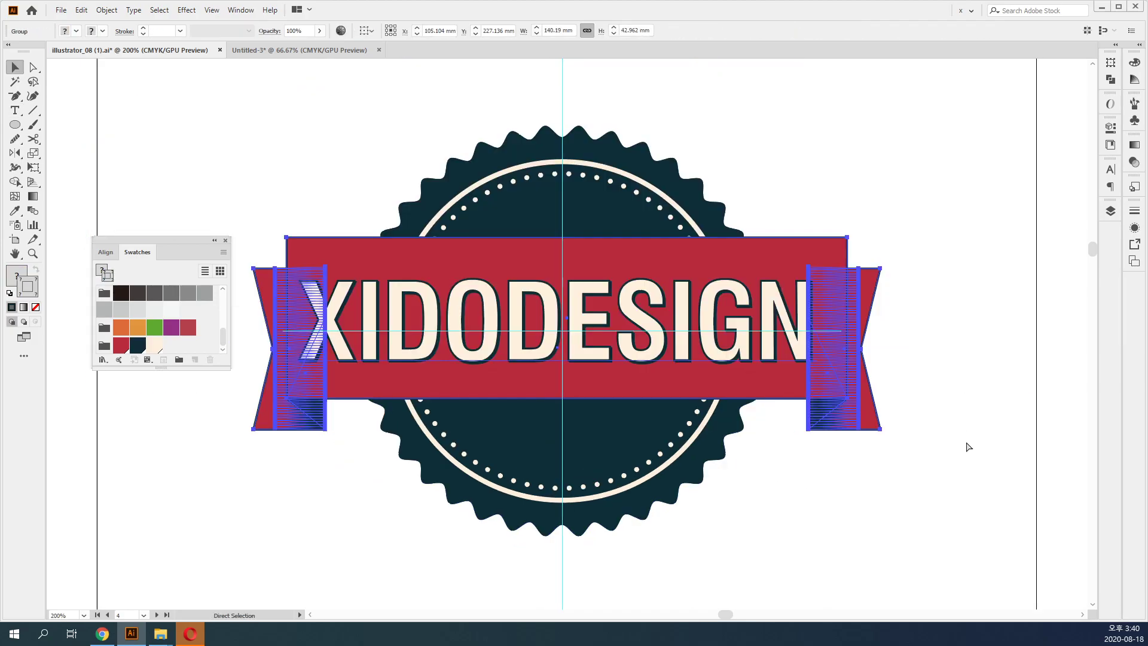
click(311, 156)
click(396, 305)
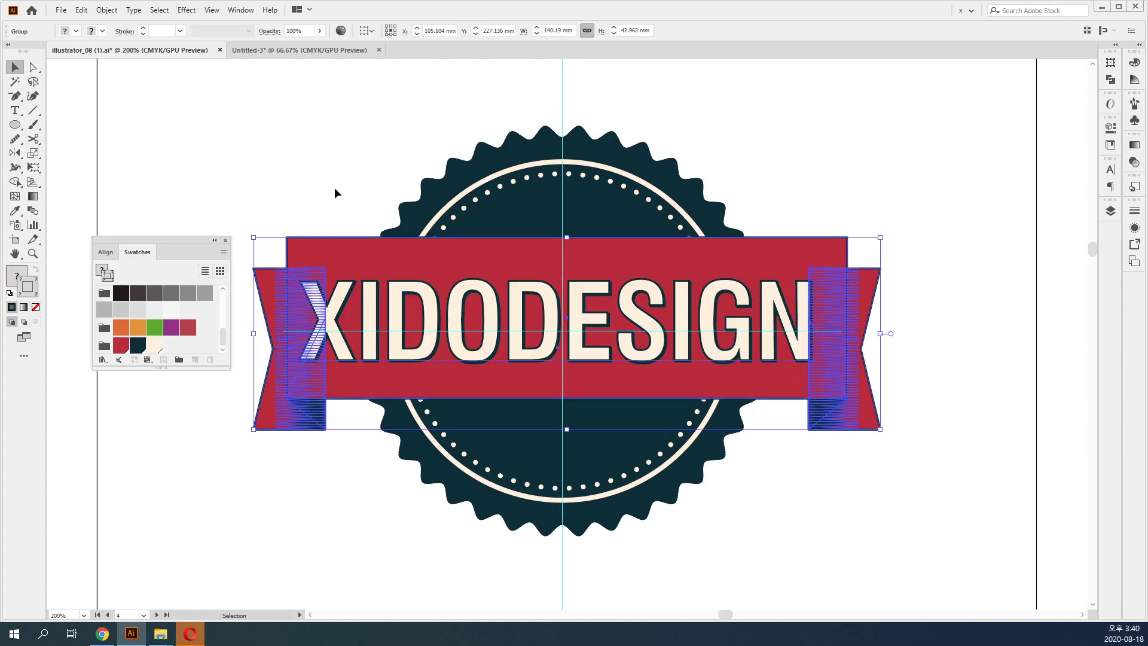
Start an Arc warp on the ribbon and text group with a horizontal bend of 18%.
click(186, 10)
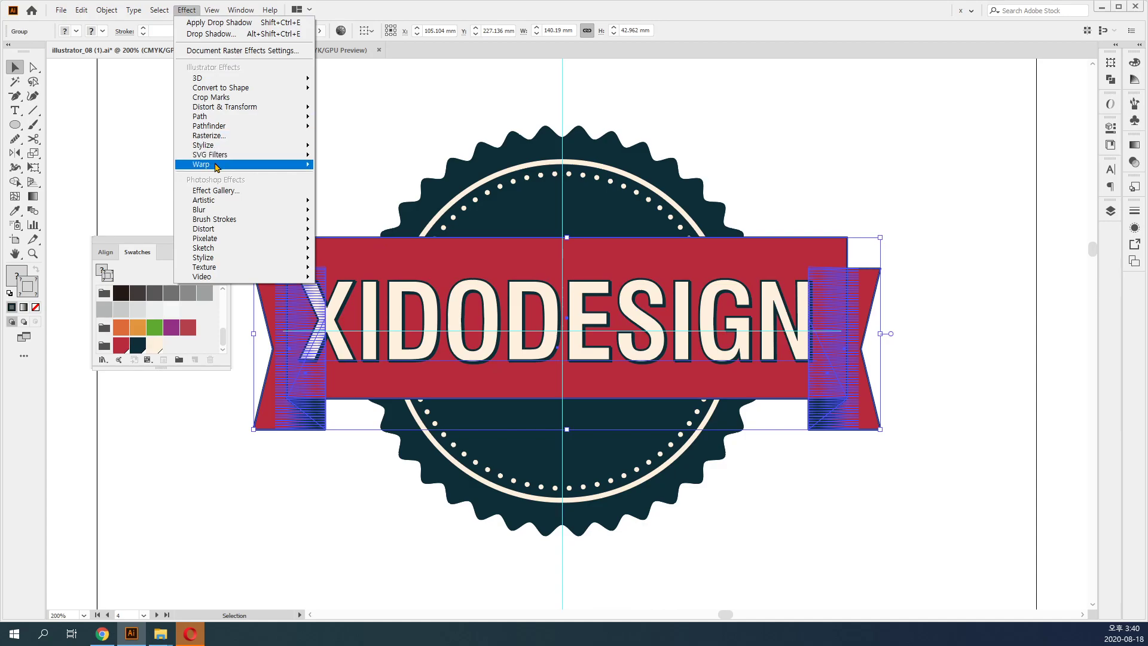
mouse_move(217, 166)
click(351, 165)
drag(579, 388, 739, 173)
drag(775, 208, 803, 209)
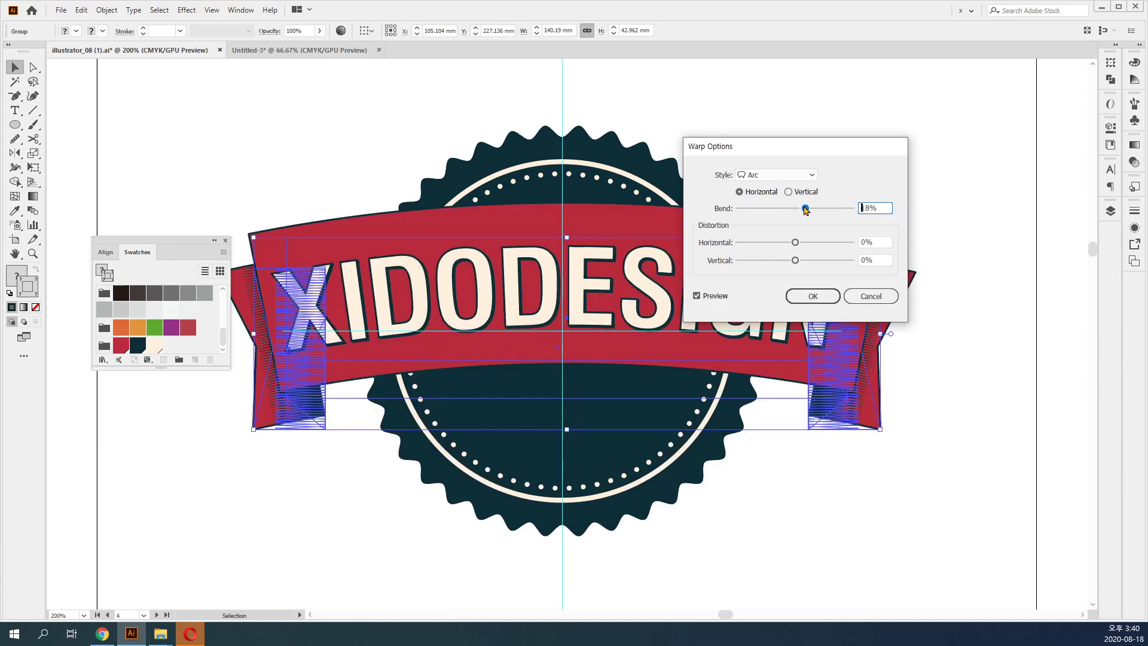
drag(820, 154, 930, 186)
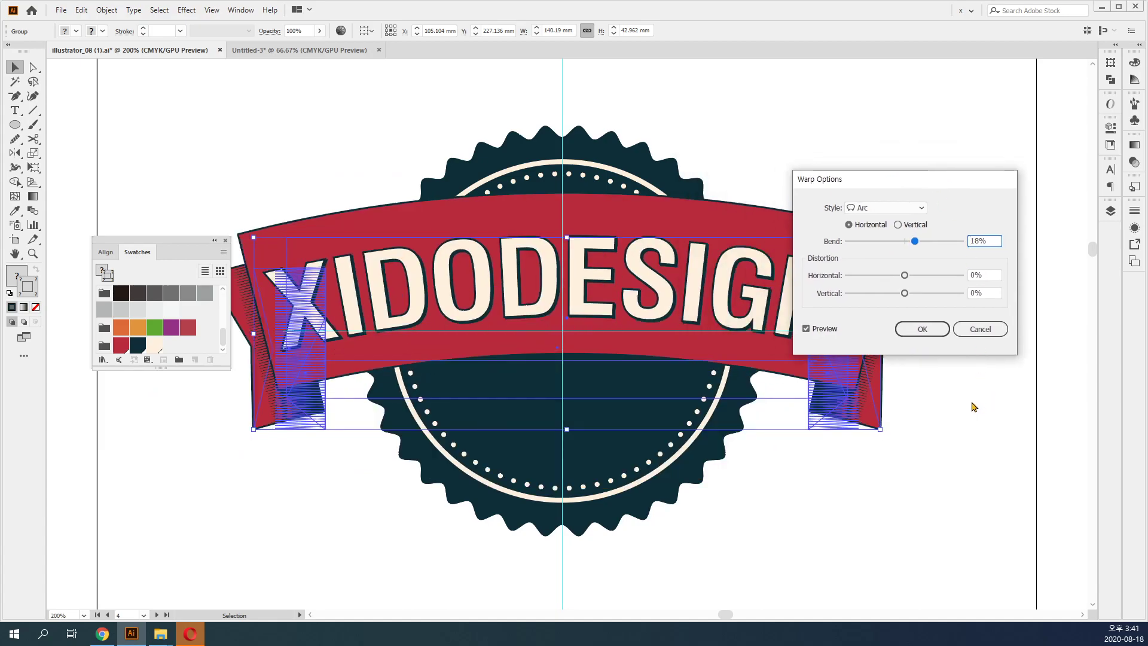
Reduce the Arc bend to 8%, apply the warp, and move the ribbon group down over the middle of the badge.
key(Down)
key(Down)
key(Down)
key(Down)
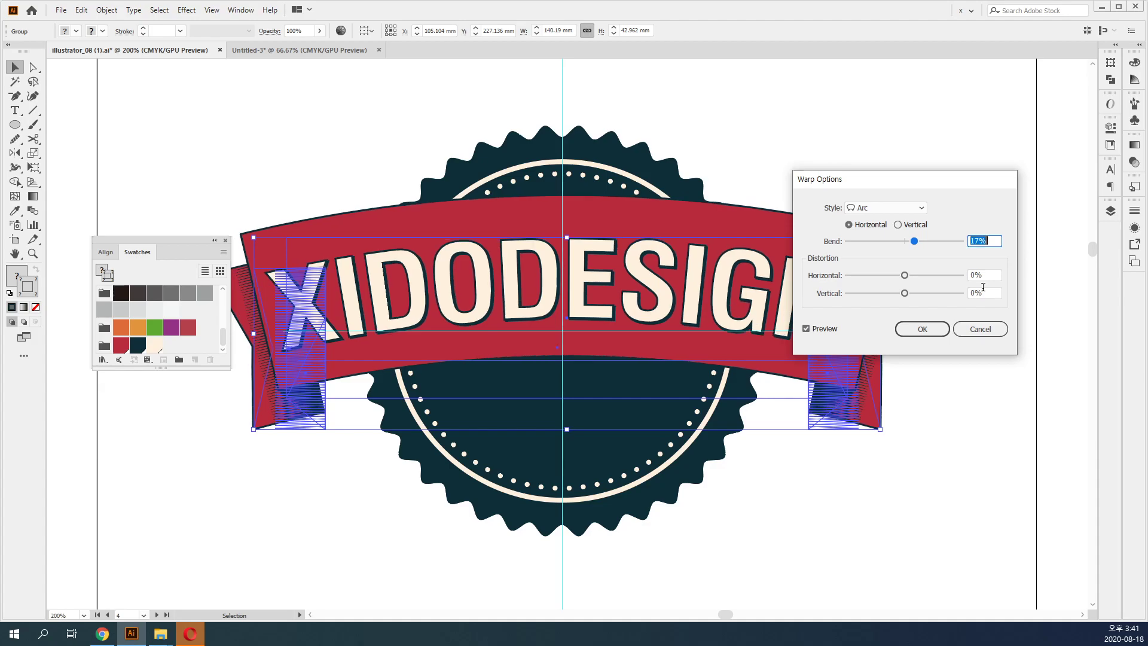
key(Down)
key(Down)
key(Down)
key(Down)
key(Down)
key(Down)
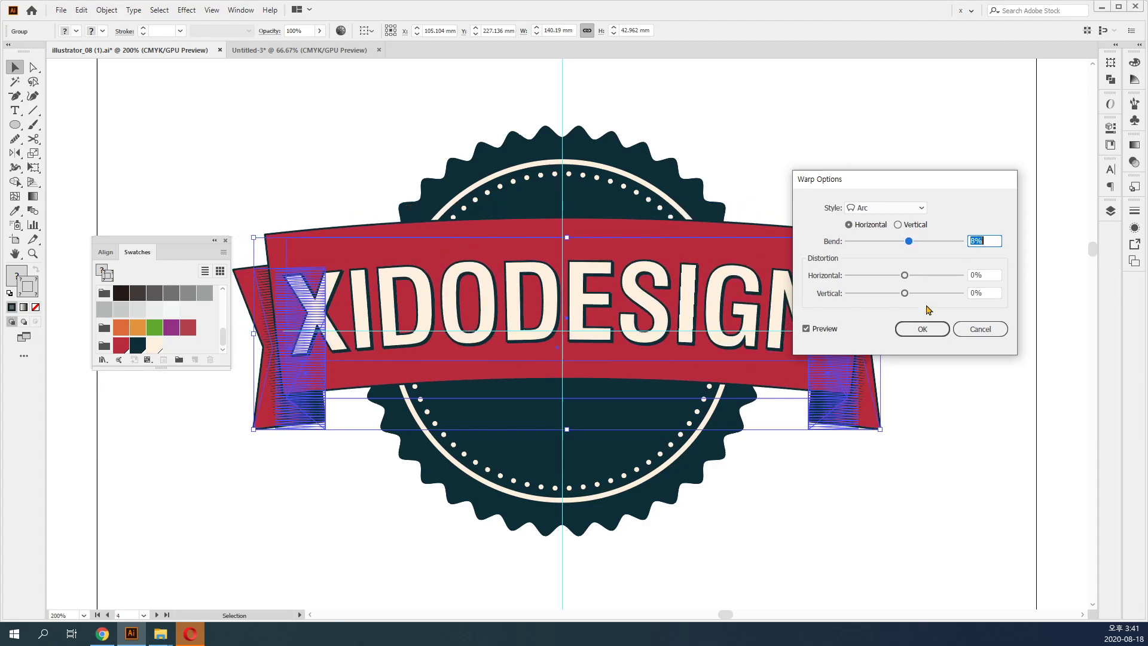
click(921, 329)
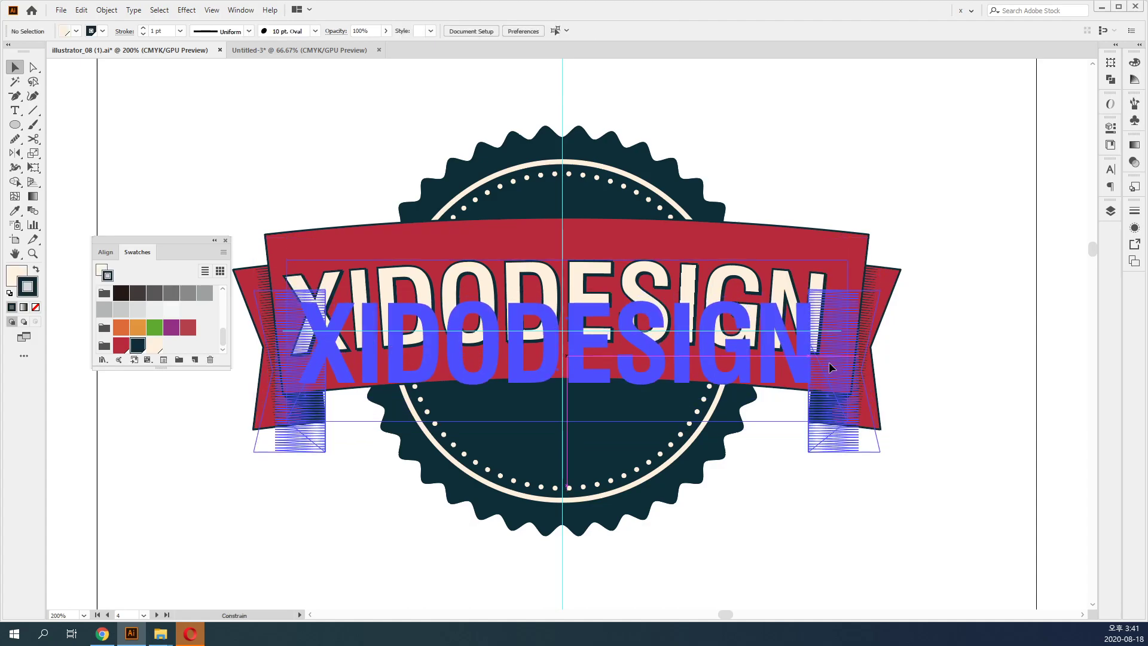
click(909, 457)
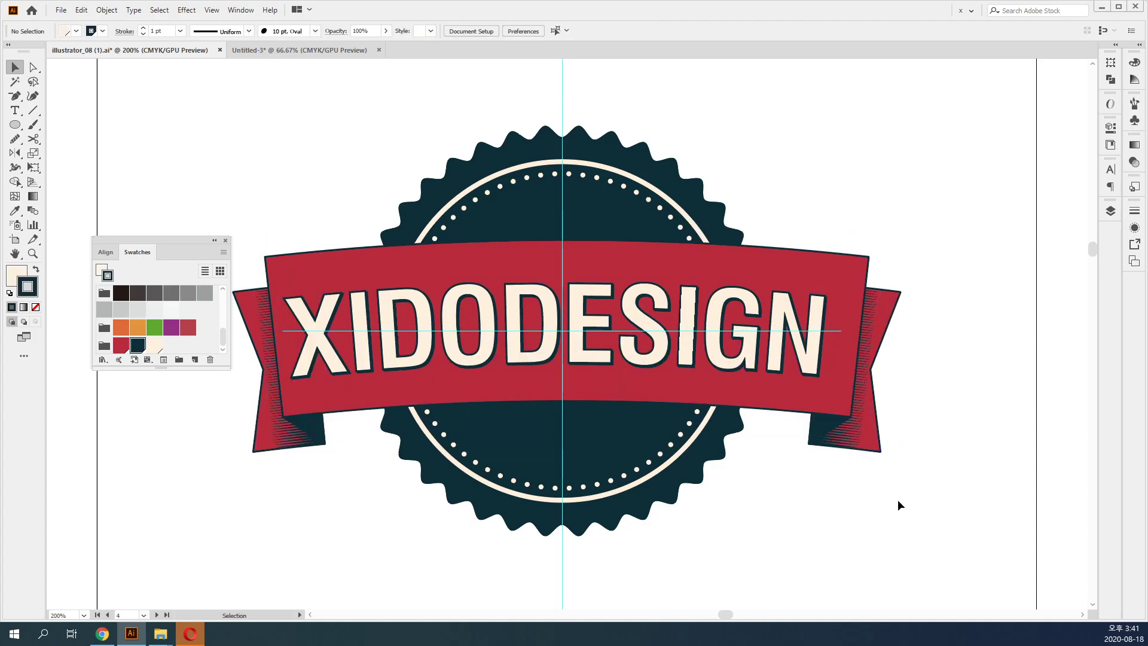